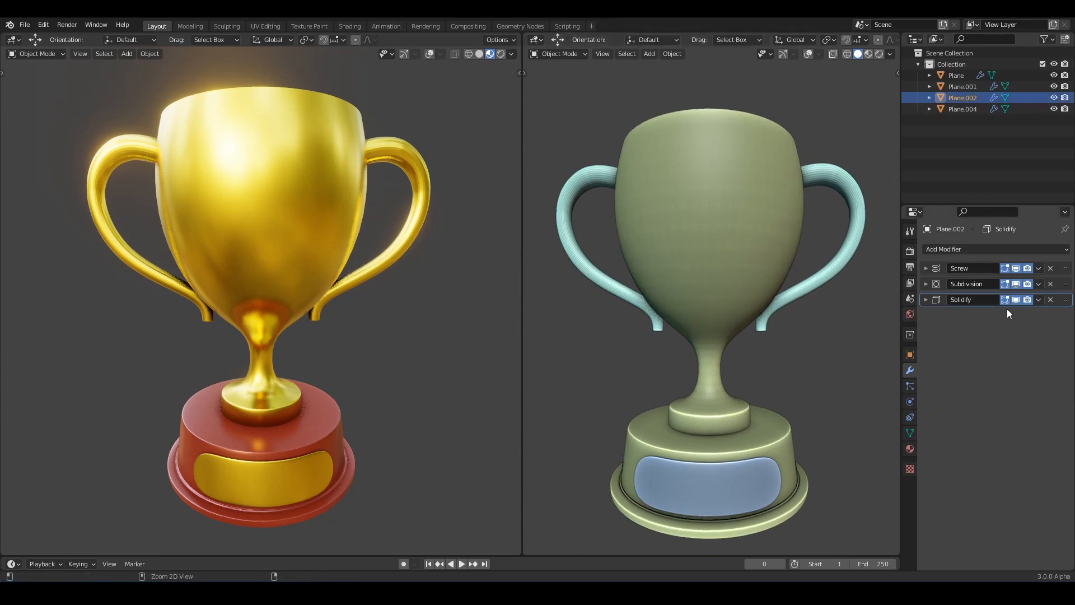
Step: Examine the cup's Screw, Subdivision and Solidify modifiers by switching their viewport display off and on
{"action": "key", "text": "ctrl+s"}
{"action": "middle_click_drag", "start_coordinate": [720, 240], "coordinate": [774, 310]}
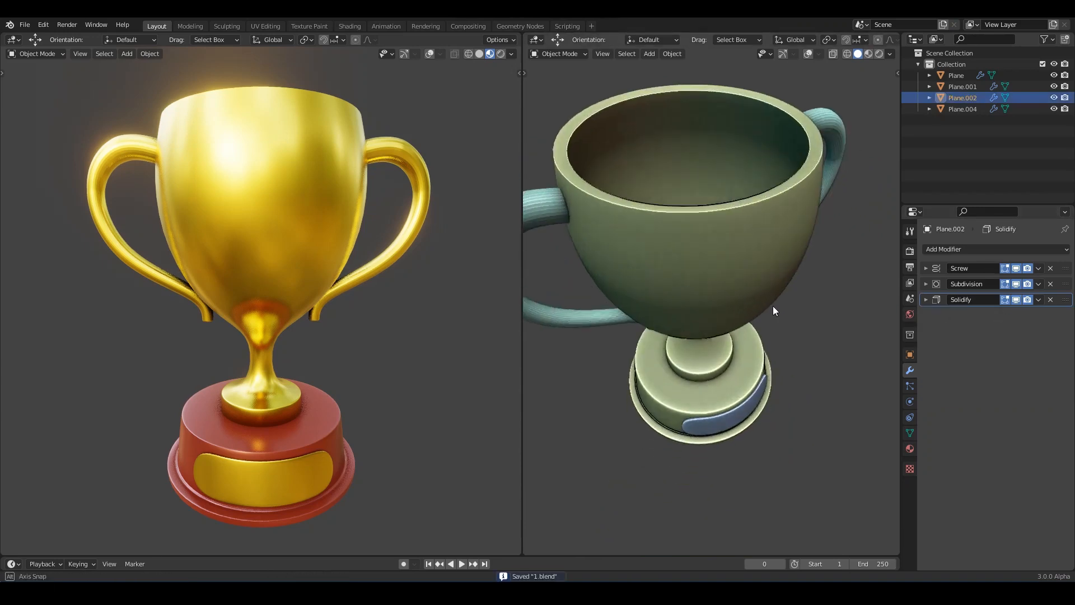
{"action": "left_click", "coordinate": [1017, 267]}
{"action": "left_click", "coordinate": [1016, 268]}
{"action": "left_click", "coordinate": [1016, 267]}
{"action": "left_click", "coordinate": [1017, 267]}
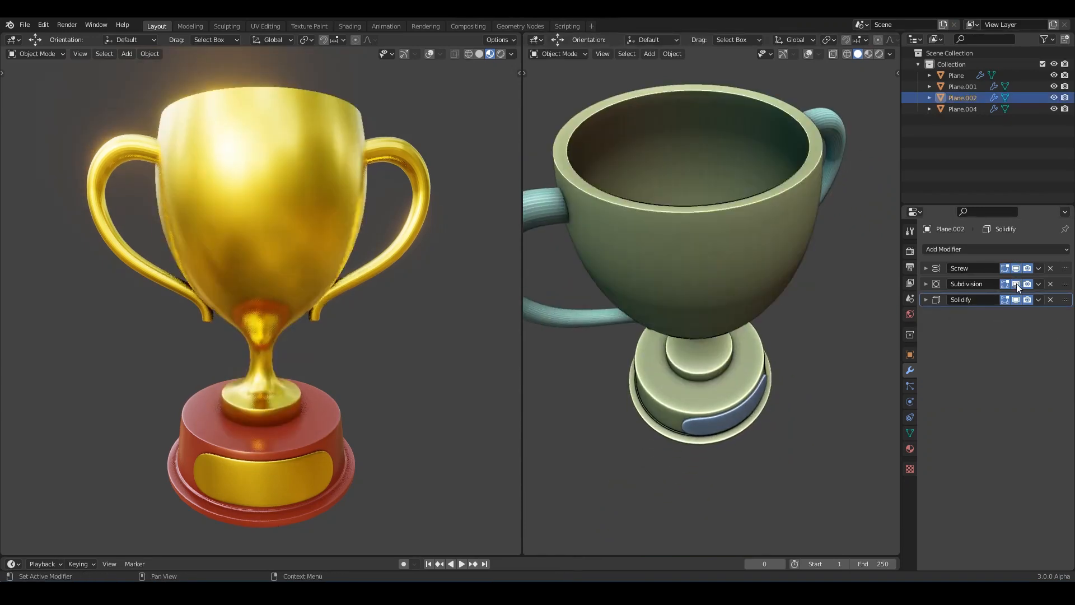
{"action": "left_click", "coordinate": [1017, 284]}
{"action": "left_click", "coordinate": [1016, 283]}
{"action": "left_click", "coordinate": [1016, 299]}
{"action": "left_click", "coordinate": [1016, 284]}
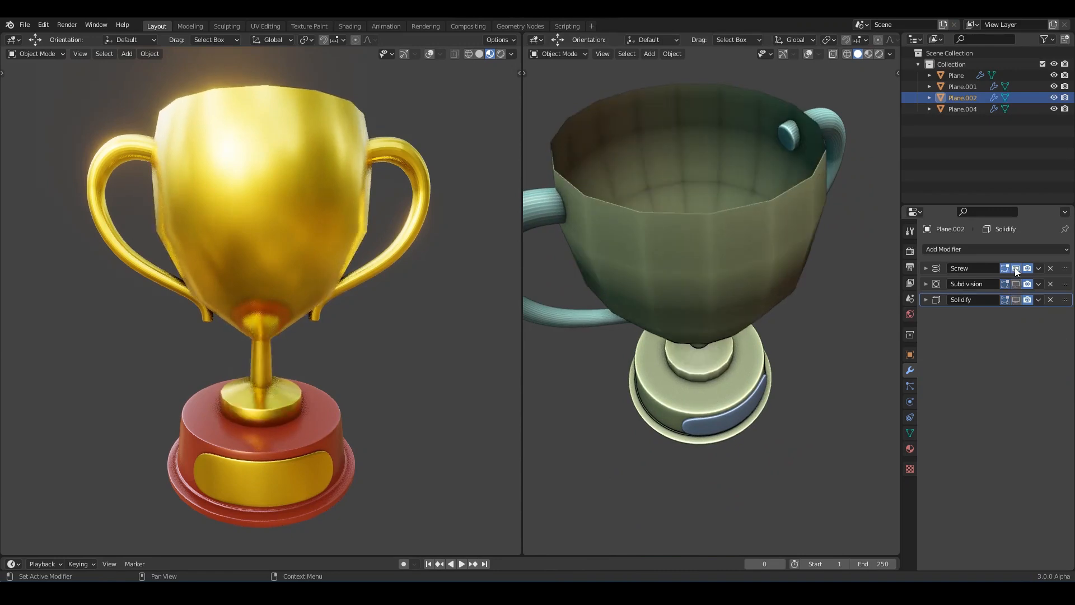
{"action": "left_click", "coordinate": [1015, 268]}
{"action": "left_click", "coordinate": [1015, 267]}
{"action": "left_click", "coordinate": [1016, 283]}
{"action": "left_click", "coordinate": [1016, 299]}
Step: Examine the handles' Subdivision, Mirror, Skin and Subdivision.001 modifiers by toggling their viewport display with overlays shown
{"action": "middle_click_drag", "start_coordinate": [851, 312], "coordinate": [809, 248]}
{"action": "left_click", "coordinate": [808, 248]}
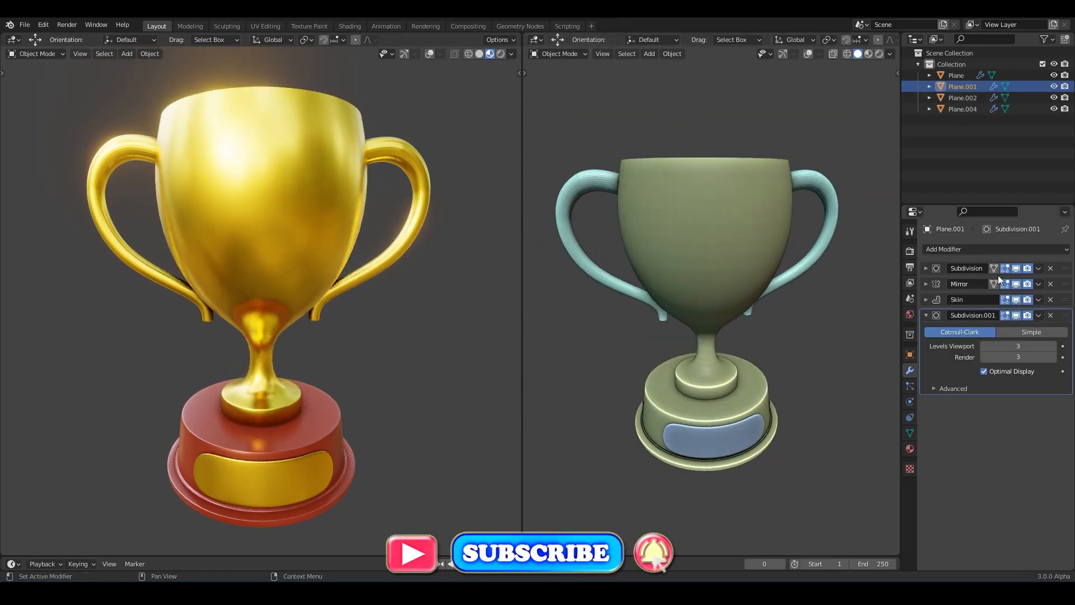
{"action": "left_click", "coordinate": [926, 300]}
{"action": "left_click", "coordinate": [927, 300]}
{"action": "left_click", "coordinate": [927, 315]}
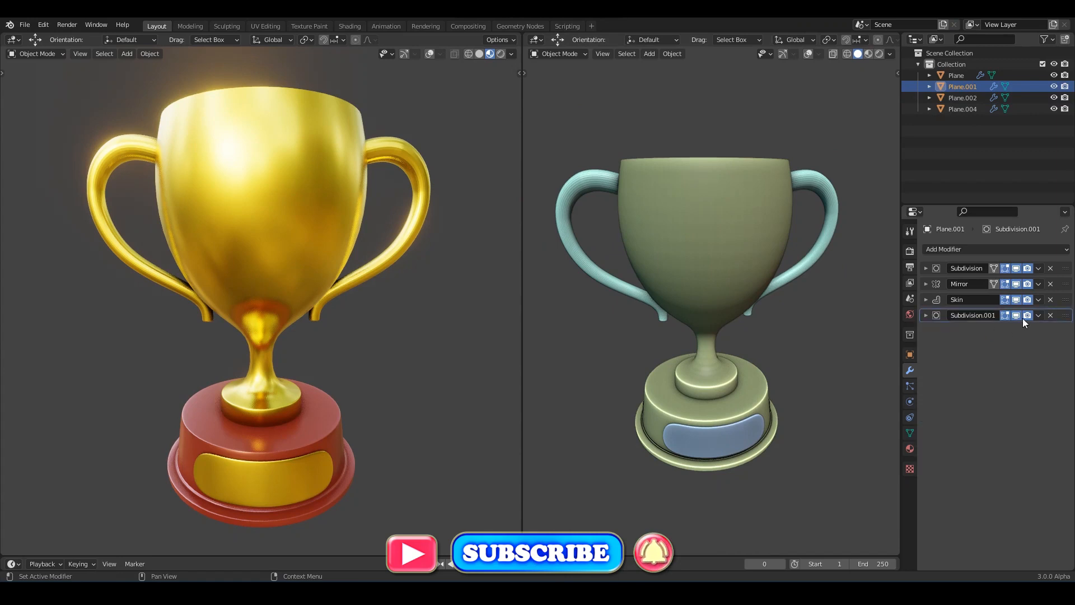
{"action": "left_click", "coordinate": [1016, 300]}
{"action": "left_click", "coordinate": [1016, 300]}
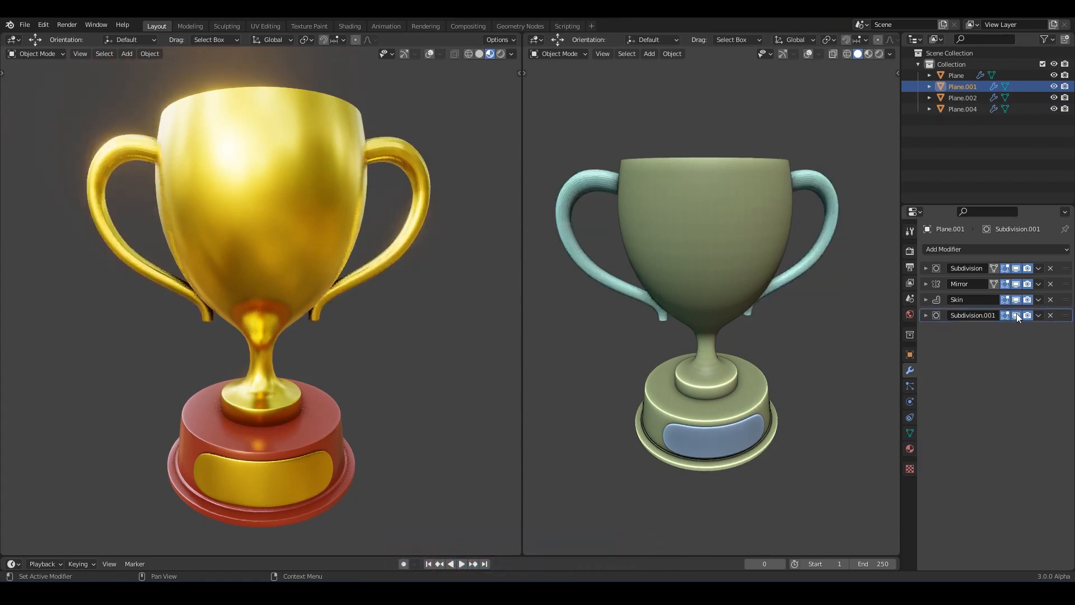
{"action": "left_click_drag", "start_coordinate": [1017, 315], "coordinate": [1016, 299]}
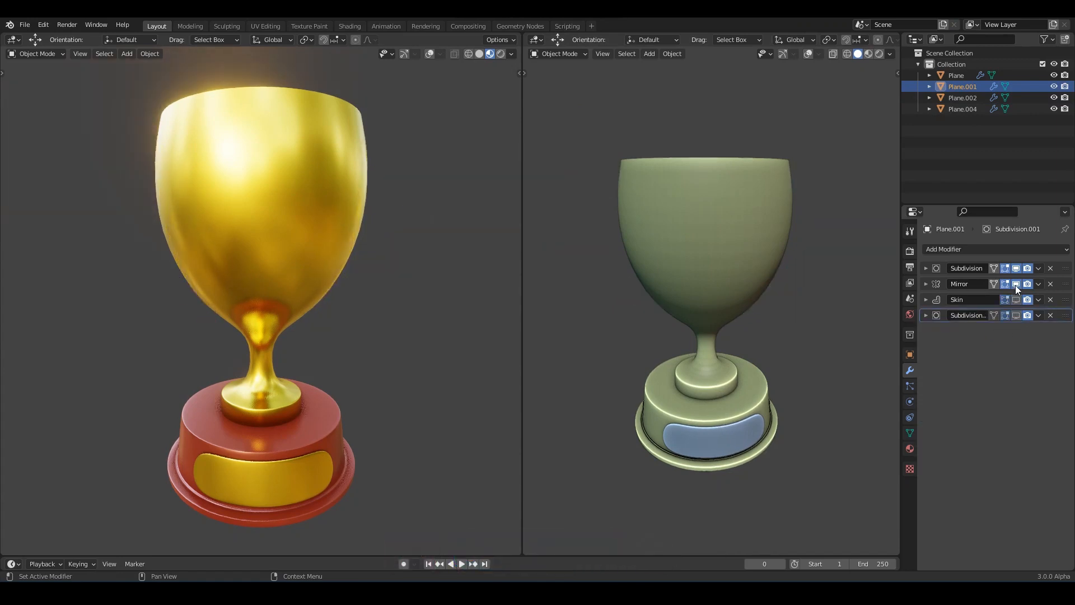
{"action": "left_click", "coordinate": [808, 54]}
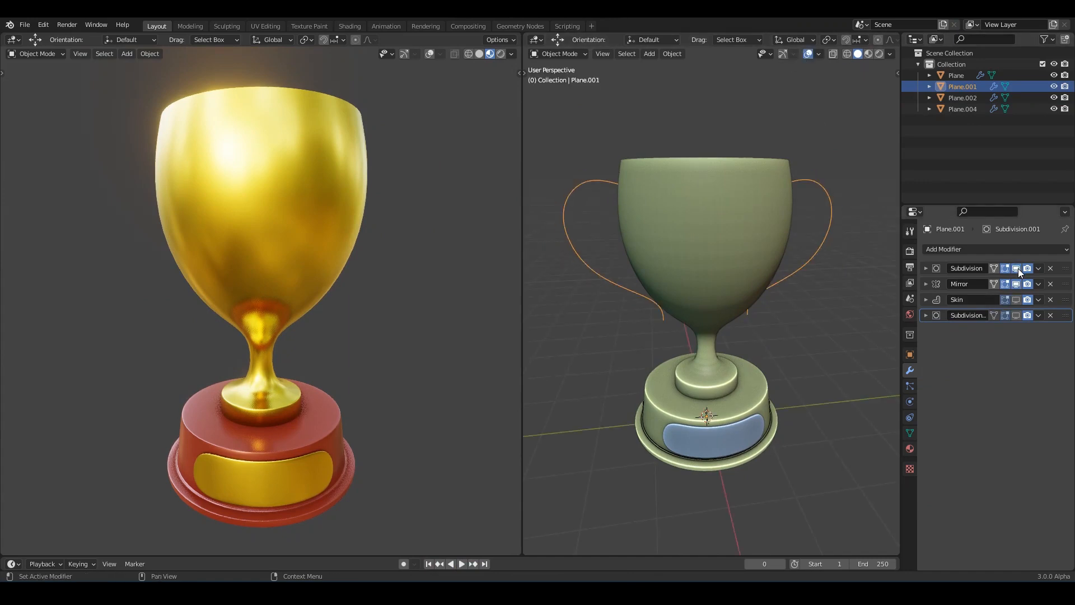
{"action": "left_click", "coordinate": [1016, 300]}
{"action": "left_click", "coordinate": [1017, 315]}
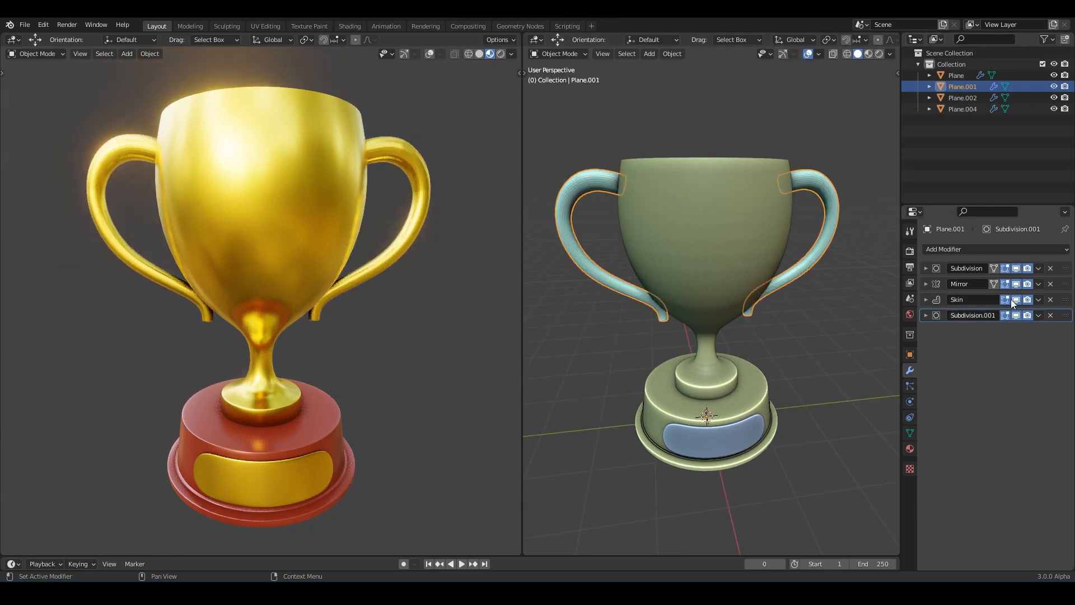
{"action": "left_click", "coordinate": [1016, 314]}
{"action": "left_click", "coordinate": [1016, 314]}
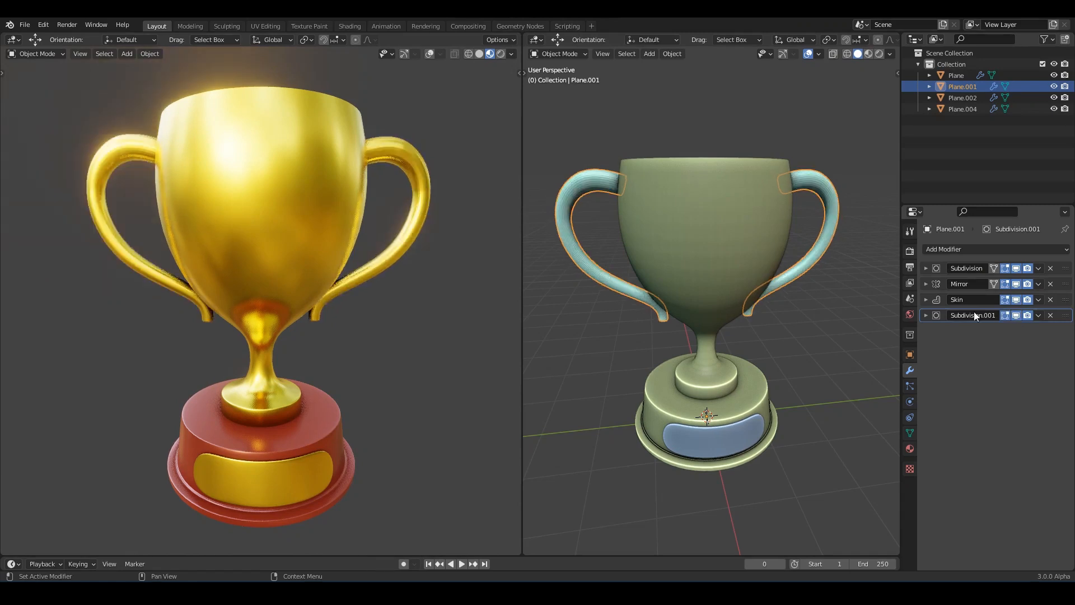
Step: Save the finished trophy file, widen the solid viewport, hide its overlays and inspect the model
{"action": "left_click", "coordinate": [781, 357]}
{"action": "middle_click_drag", "start_coordinate": [781, 357], "coordinate": [763, 313]}
{"action": "key", "text": "ctrl+s"}
{"action": "scroll", "coordinate": [765, 368], "scroll_direction": "up", "scroll_amount": 2}
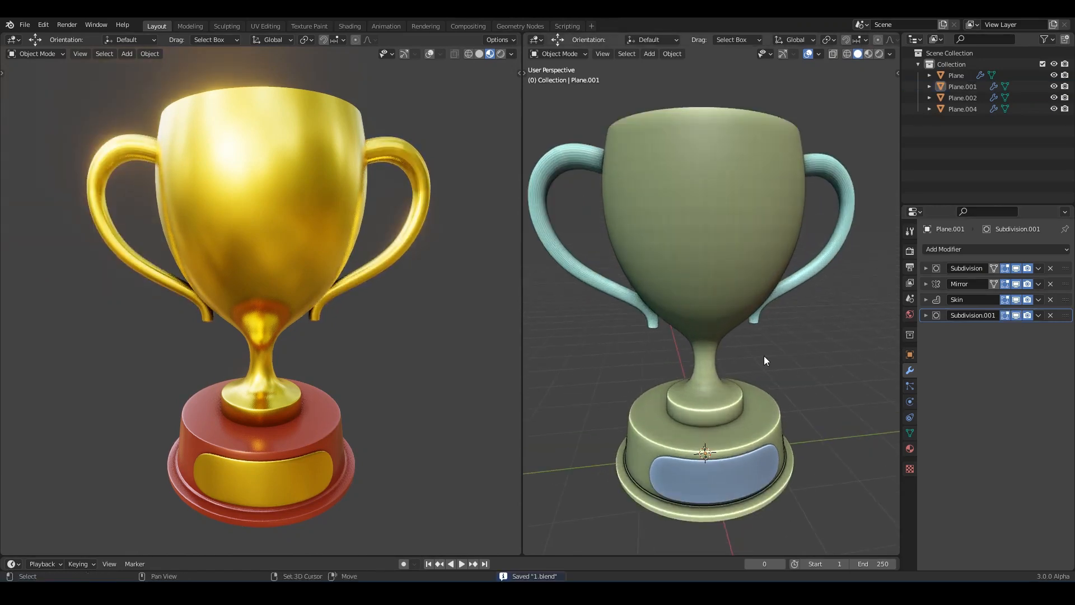
{"action": "left_click_drag", "start_coordinate": [897, 333], "coordinate": [1056, 333]}
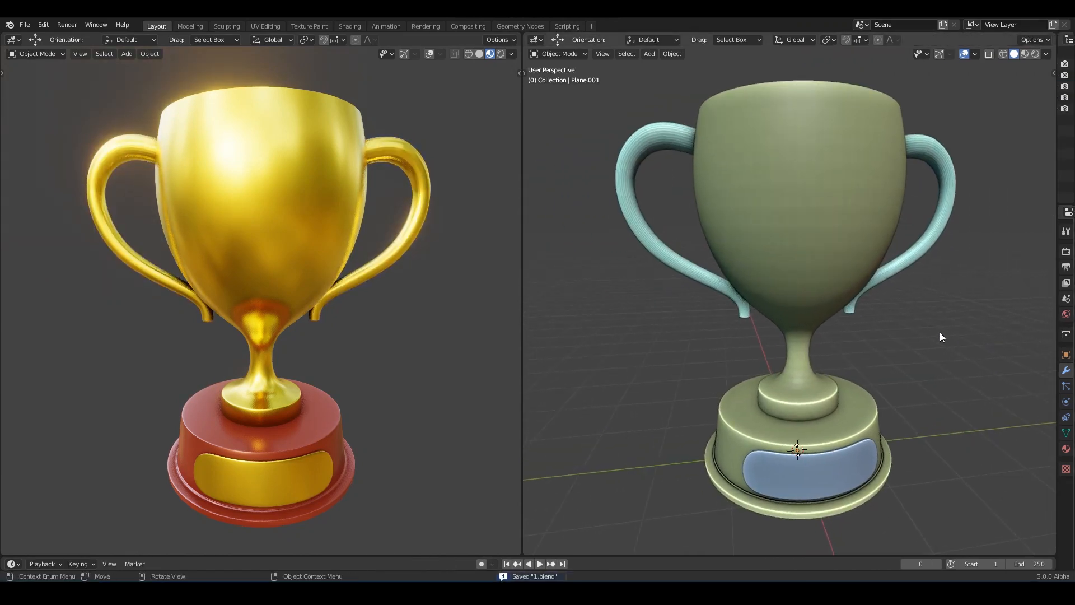
{"action": "middle_click_drag", "start_coordinate": [940, 332], "coordinate": [806, 308]}
{"action": "mouse_move", "coordinate": [406, 294]}
{"action": "middle_mouse_down"}
{"action": "mouse_move", "coordinate": [395, 274]}
{"action": "mouse_move", "coordinate": [410, 275]}
{"action": "middle_mouse_up"}
{"action": "left_click", "coordinate": [964, 54]}
{"action": "middle_click_drag", "start_coordinate": [946, 140], "coordinate": [873, 252]}
{"action": "key", "text": "ctrl+s"}
{"action": "middle_click_drag", "start_coordinate": [719, 305], "coordinate": [771, 302]}
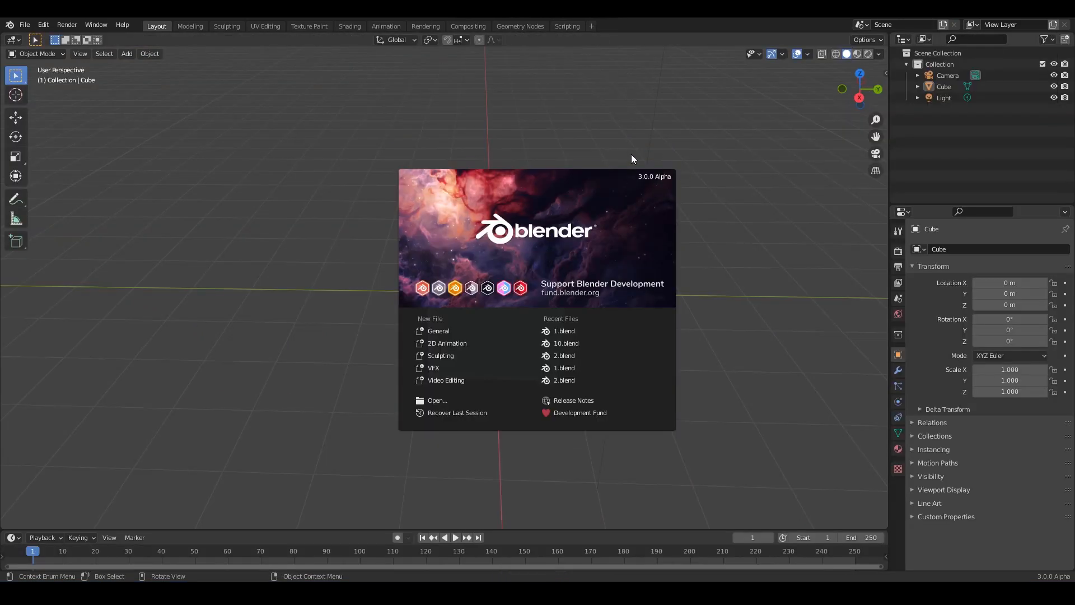
Step: Delete the default camera, cube and light from the new scene and save the file
{"action": "left_click", "coordinate": [632, 158]}
{"action": "middle_click_drag", "start_coordinate": [756, 247], "coordinate": [734, 264]}
{"action": "key", "text": "ctrl+s"}
{"action": "key", "text": "n"}
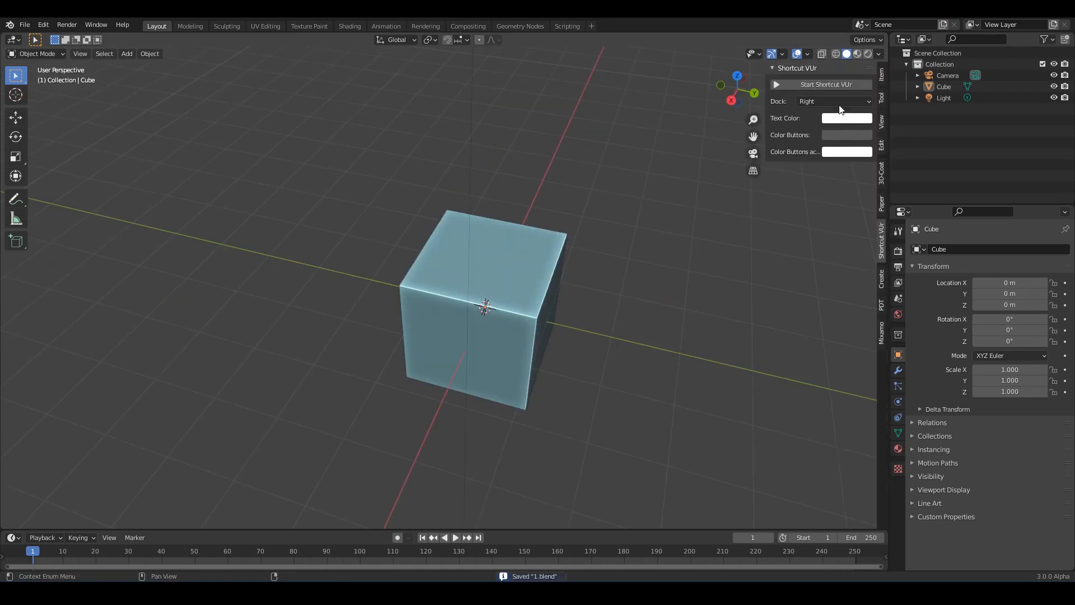
{"action": "key", "text": "n"}
{"action": "scroll", "coordinate": [657, 251], "scroll_direction": "down", "scroll_amount": 4}
{"action": "left_click", "coordinate": [656, 281]}
{"action": "key", "text": "a"}
{"action": "key", "text": "x"}
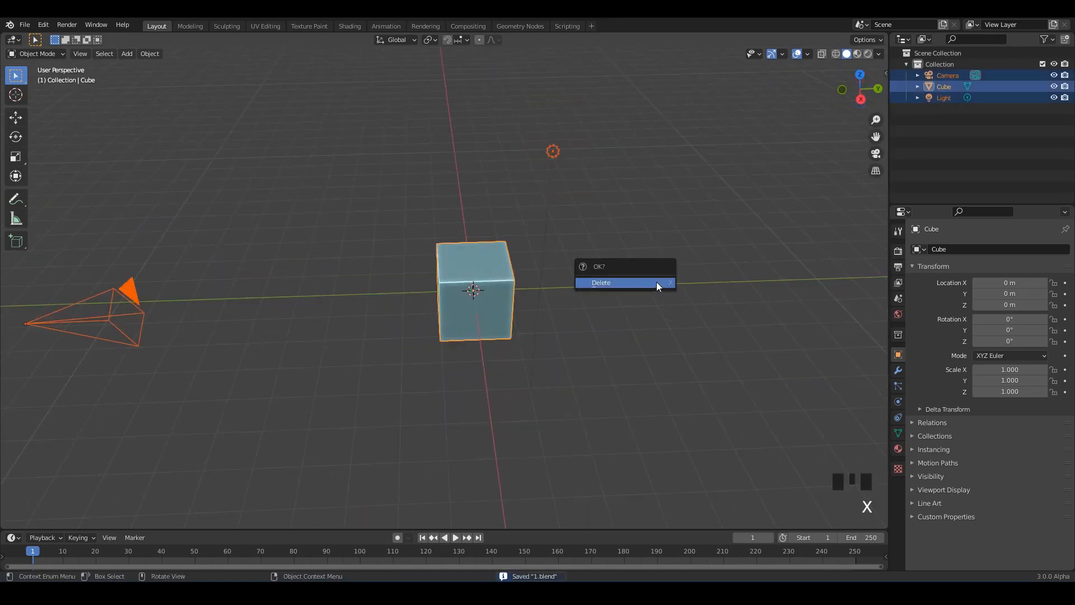
{"action": "left_click", "coordinate": [656, 281]}
{"action": "key", "text": "ctrl+s"}
Step: Add a plane and merge all its vertices into a single vertex at the origin
{"action": "key", "text": "shift+a"}
{"action": "mouse_move", "coordinate": [407, 211]}
{"action": "left_click", "coordinate": [448, 211]}
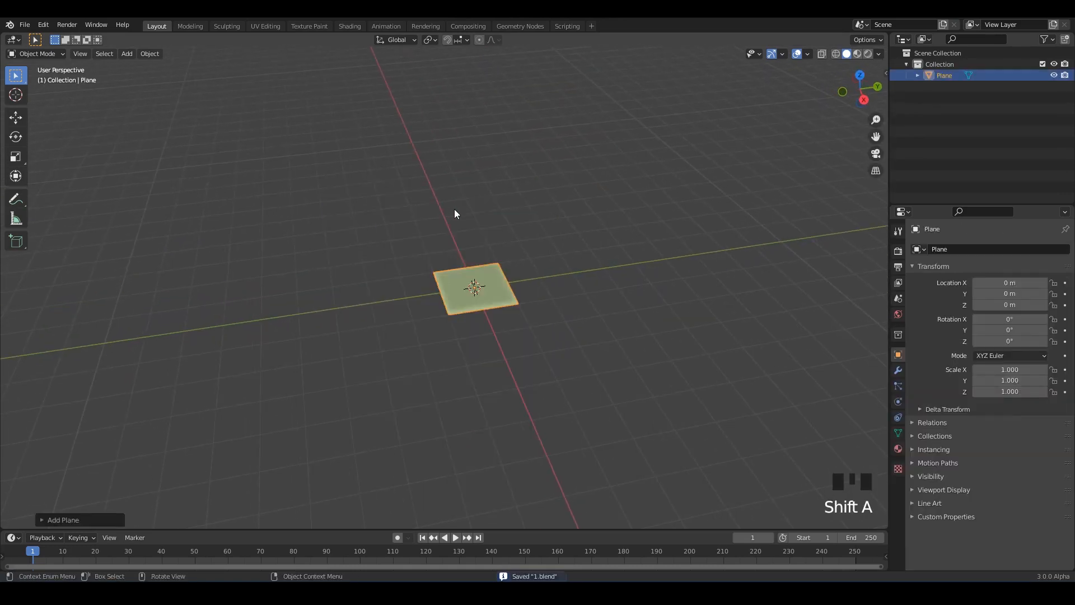
{"action": "scroll", "coordinate": [531, 290], "scroll_direction": "up", "scroll_amount": 4}
{"action": "key", "text": "Tab"}
{"action": "mouse_move", "coordinate": [531, 290]}
{"action": "middle_mouse_down"}
{"action": "mouse_move", "coordinate": [554, 297]}
{"action": "mouse_move", "coordinate": [528, 305]}
{"action": "mouse_move", "coordinate": [538, 301]}
{"action": "middle_mouse_up"}
{"action": "key", "text": "m"}
{"action": "left_click", "coordinate": [572, 302]}
Step: In the right orthographic view, move the merged vertex about 1.3 m outward along the Y axis
{"action": "left_click", "coordinate": [15, 118]}
{"action": "scroll", "coordinate": [505, 303], "scroll_direction": "up", "scroll_amount": 3}
{"action": "middle_click_drag", "start_coordinate": [538, 301], "coordinate": [394, 333], "text": "alt"}
{"action": "key", "text": "ctrl+s"}
{"action": "left_click_drag", "start_coordinate": [464, 310], "coordinate": [661, 313]}
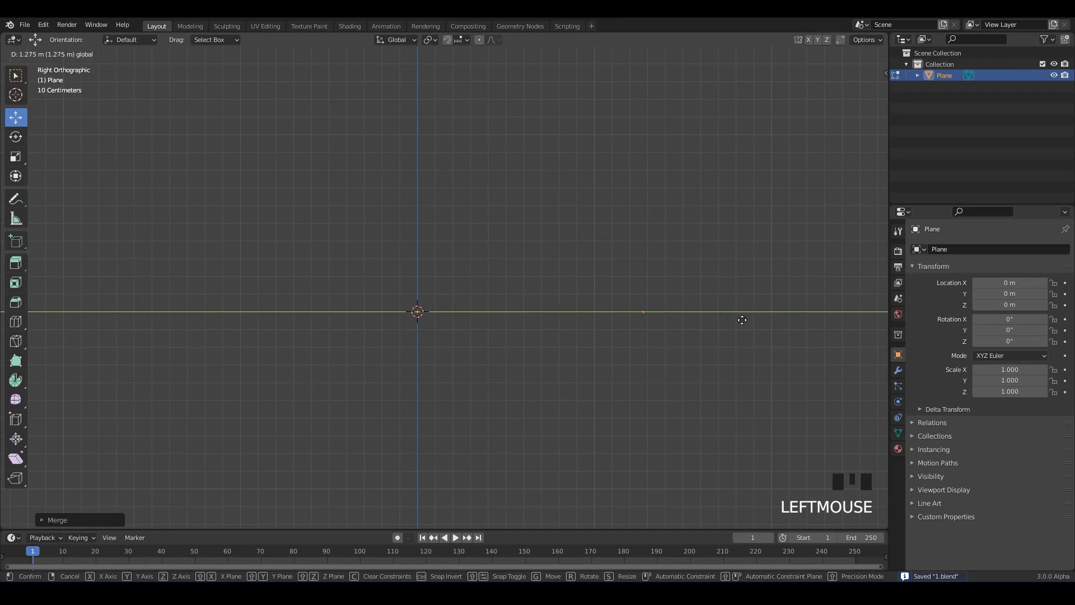
{"action": "left_click_drag", "start_coordinate": [747, 321], "coordinate": [747, 322]}
Step: Extrude the vertex upward twice, first outward and then back inward, to outline the bulging bottom rim of the base
{"action": "scroll", "coordinate": [728, 334], "scroll_direction": "up", "scroll_amount": 2}
{"action": "middle_click_drag", "start_coordinate": [719, 339], "coordinate": [615, 322], "text": "shift"}
{"action": "scroll", "coordinate": [621, 322], "scroll_direction": "up", "scroll_amount": 2}
{"action": "middle_click_drag", "start_coordinate": [678, 340], "coordinate": [598, 351], "text": "shift"}
{"action": "scroll", "coordinate": [661, 359], "scroll_direction": "up", "scroll_amount": 2}
{"action": "key", "text": "e"}
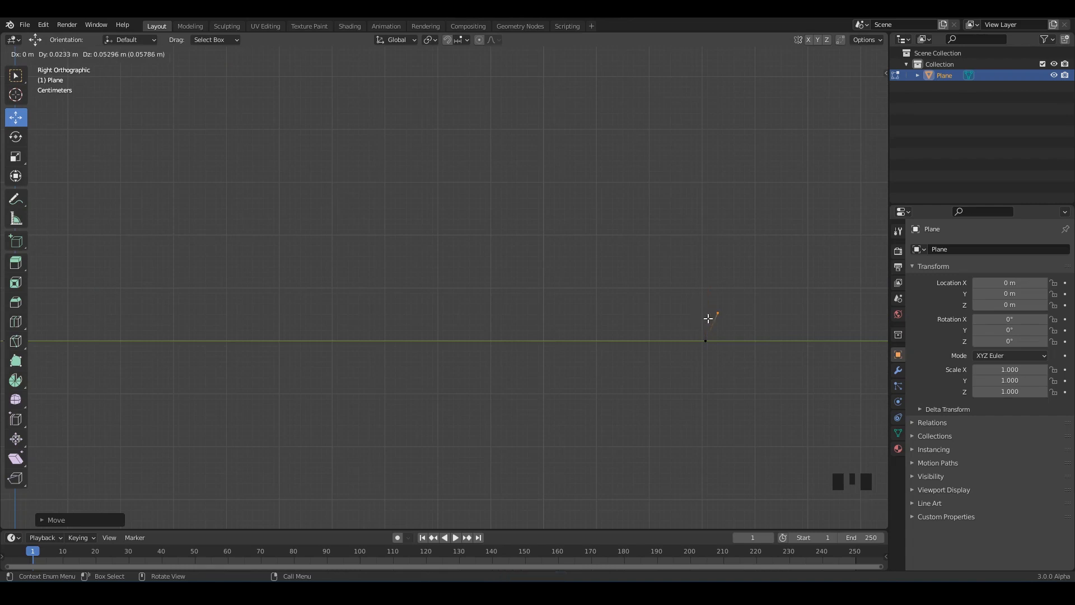
{"action": "left_click", "coordinate": [708, 317]}
{"action": "key", "text": "e"}
{"action": "left_click", "coordinate": [694, 280]}
{"action": "middle_click_drag", "start_coordinate": [702, 276], "coordinate": [710, 284], "text": "shift"}
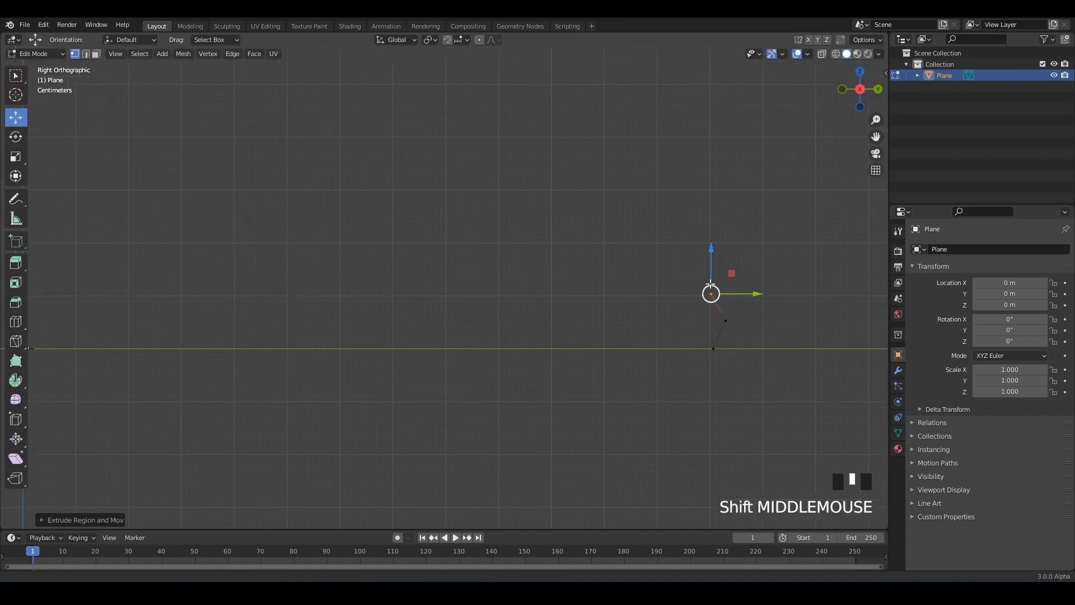
Step: Extrude short segments inward and slightly upward from the rim's top to outline the small ledge
{"action": "key", "text": "e"}
{"action": "left_click", "coordinate": [711, 292]}
{"action": "key", "text": "e"}
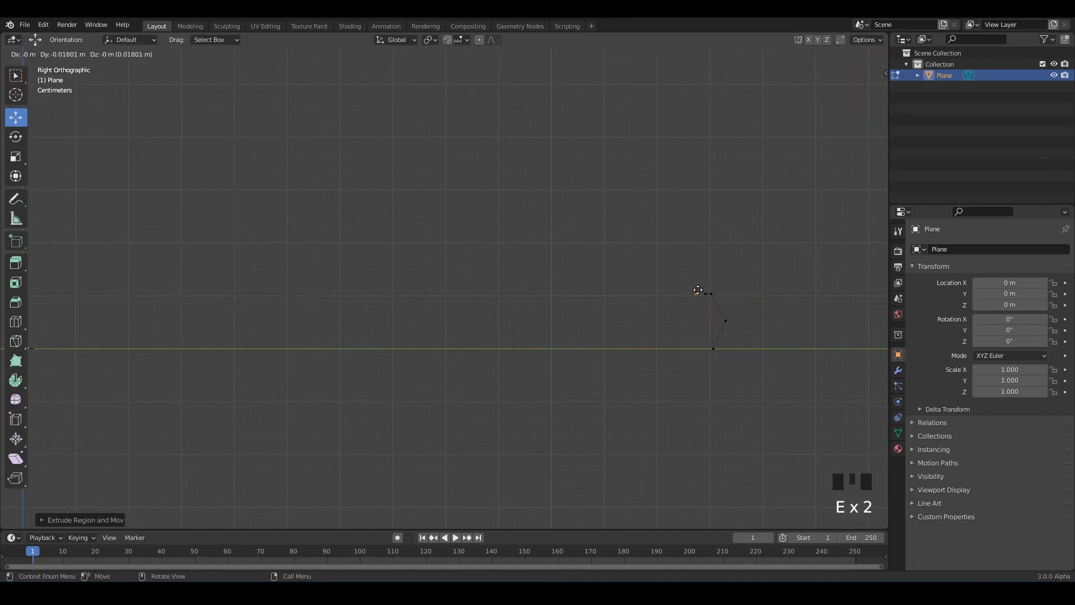
{"action": "left_click", "coordinate": [692, 288]}
{"action": "key", "text": "e"}
{"action": "left_click", "coordinate": [687, 282]}
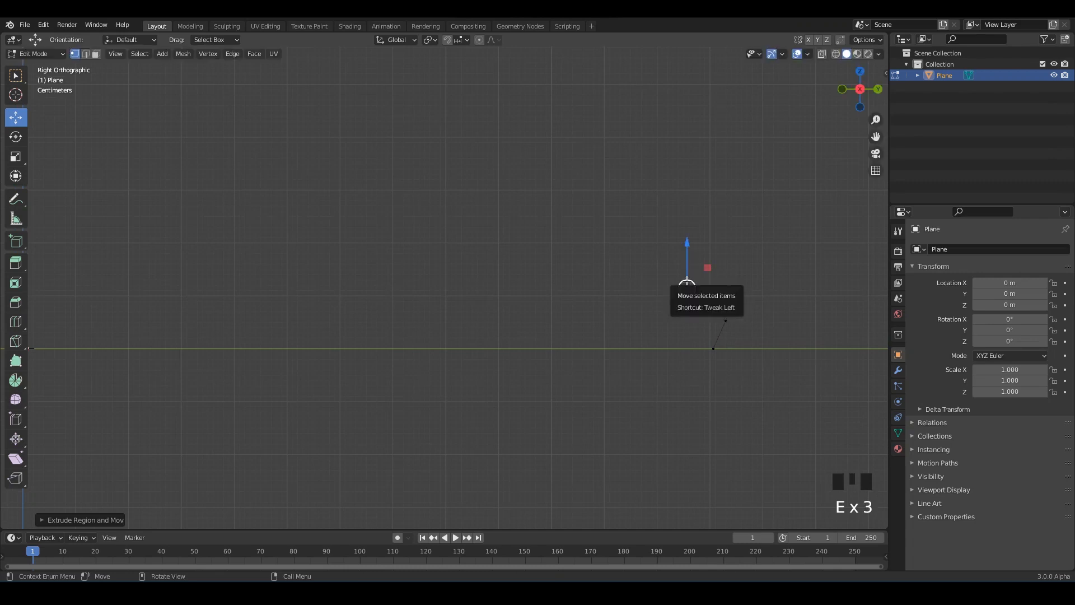
{"action": "key", "text": "e"}
{"action": "left_click", "coordinate": [680, 280]}
{"action": "key", "text": "e"}
{"action": "left_click", "coordinate": [680, 283]}
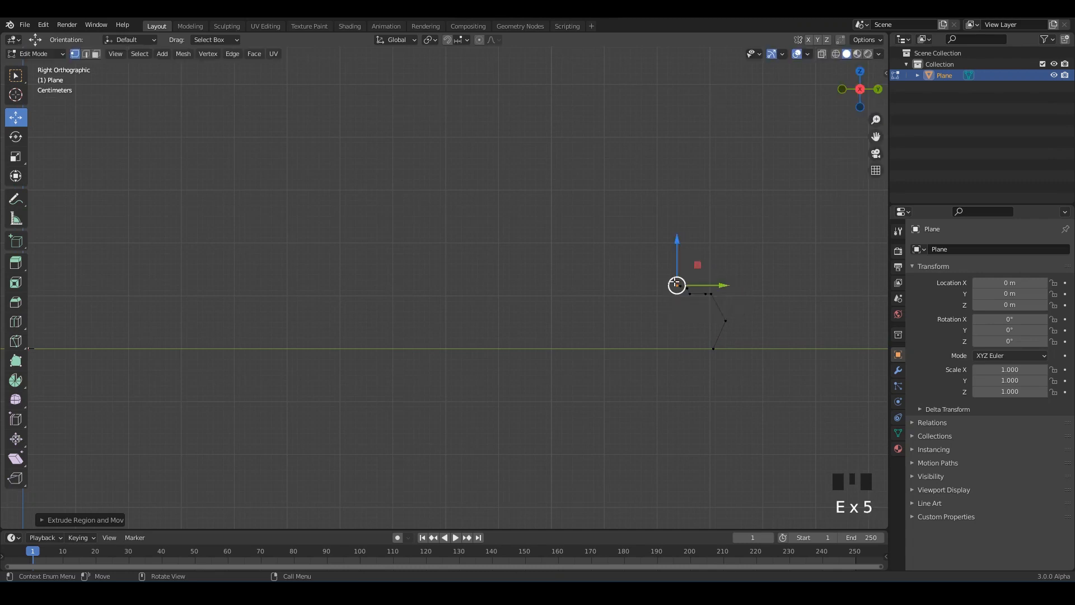
Step: Extrude the ledge's end vertex and move it up and inward to form the base's tall slanted side
{"action": "key", "text": "e"}
{"action": "right_click", "coordinate": [674, 203]}
{"action": "scroll", "coordinate": [656, 262], "scroll_direction": "down", "scroll_amount": 3}
{"action": "left_click_drag", "start_coordinate": [576, 261], "coordinate": [571, 155]}
{"action": "scroll", "coordinate": [643, 224], "scroll_direction": "up", "scroll_amount": 3}
{"action": "middle_click_drag", "start_coordinate": [643, 224], "coordinate": [807, 228], "text": "shift"}
{"action": "left_click_drag", "start_coordinate": [805, 217], "coordinate": [711, 135]}
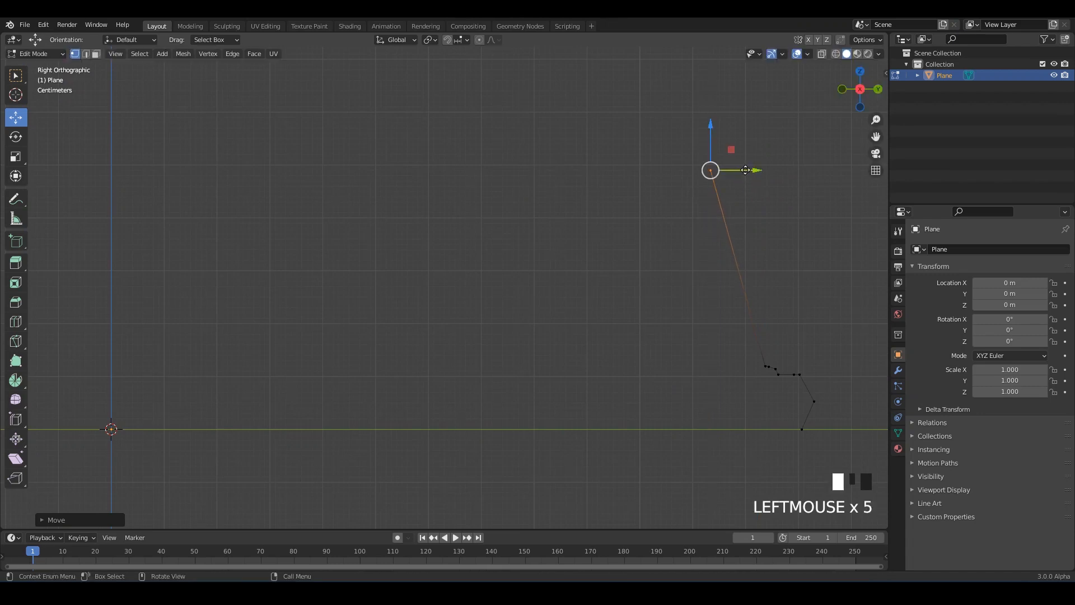
{"action": "left_click_drag", "start_coordinate": [746, 170], "coordinate": [734, 170]}
Step: Extrude two short segments inward from the top of the slanted side to round the base's upper corner
{"action": "middle_click_drag", "start_coordinate": [752, 209], "coordinate": [729, 231], "text": "shift"}
{"action": "scroll", "coordinate": [733, 233], "scroll_direction": "up", "scroll_amount": 1}
{"action": "key", "text": "e"}
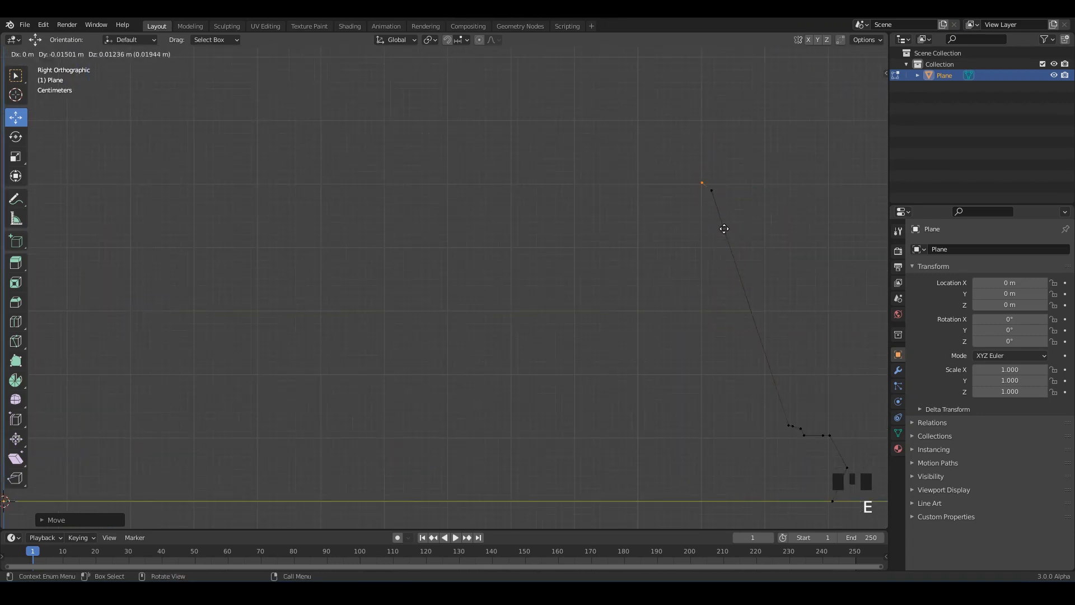
{"action": "left_click", "coordinate": [723, 226]}
{"action": "key", "text": "e"}
{"action": "left_click", "coordinate": [705, 227]}
Step: Extrude the profile's end vertex about 1.07 m inward along Y to the central axis, forming the base's flat top
{"action": "key", "text": "e"}
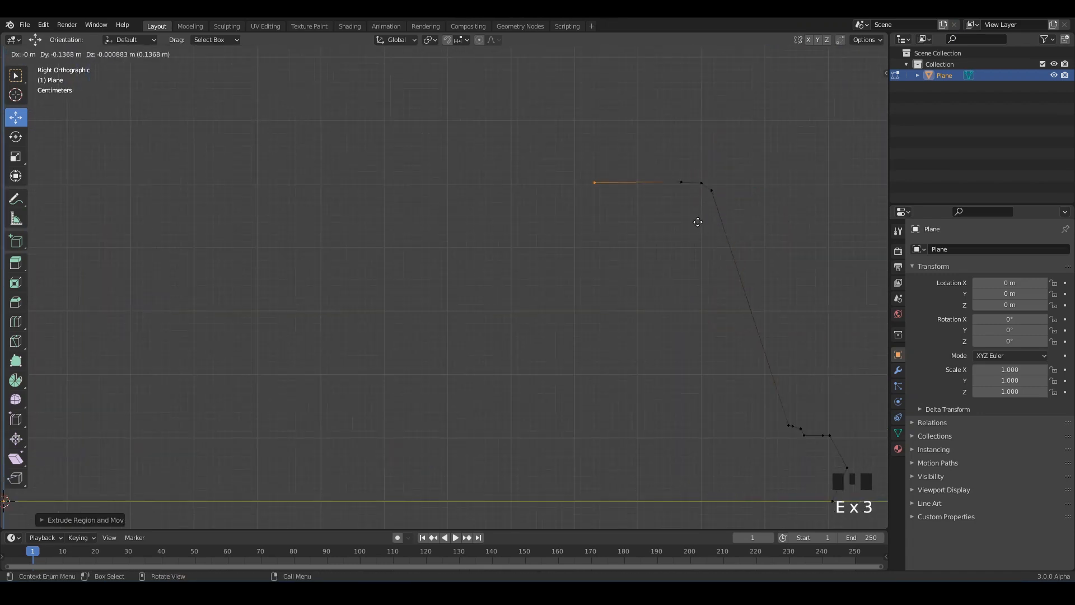
{"action": "right_click", "coordinate": [697, 222]}
{"action": "scroll", "coordinate": [701, 236], "scroll_direction": "down", "scroll_amount": 3}
{"action": "middle_click_drag", "start_coordinate": [702, 240], "coordinate": [730, 256], "text": "shift"}
{"action": "left_click_drag", "start_coordinate": [645, 244], "coordinate": [441, 244]}
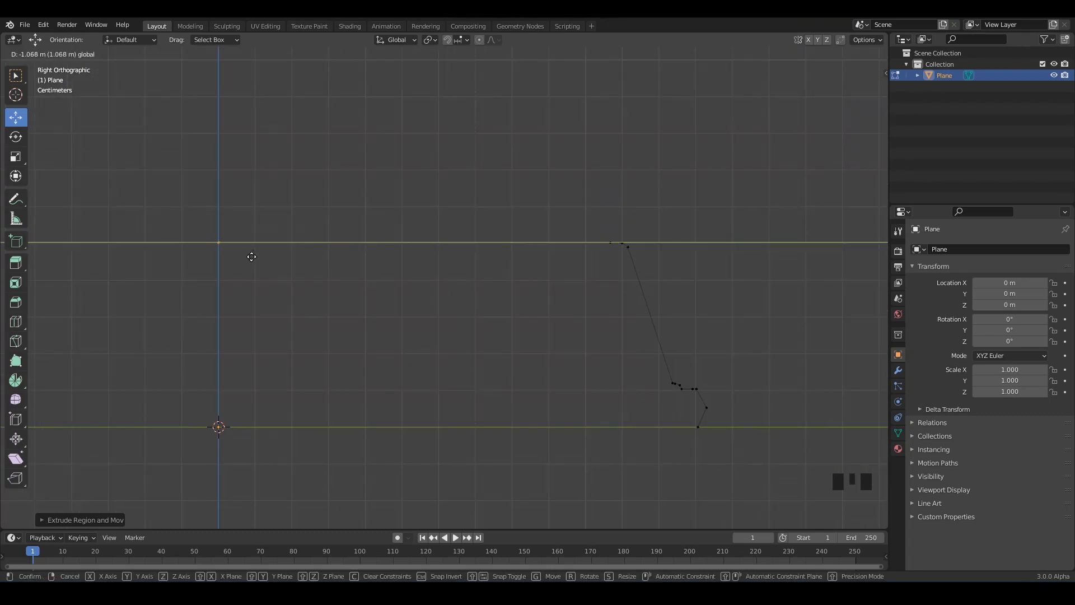
{"action": "left_click_drag", "start_coordinate": [251, 256], "coordinate": [251, 256]}
Step: Apply level 1 subdivision to the base profile, add a Screw modifier and turn off X-ray display
{"action": "key", "text": "Tab"}
{"action": "key", "text": "ctrl+1"}
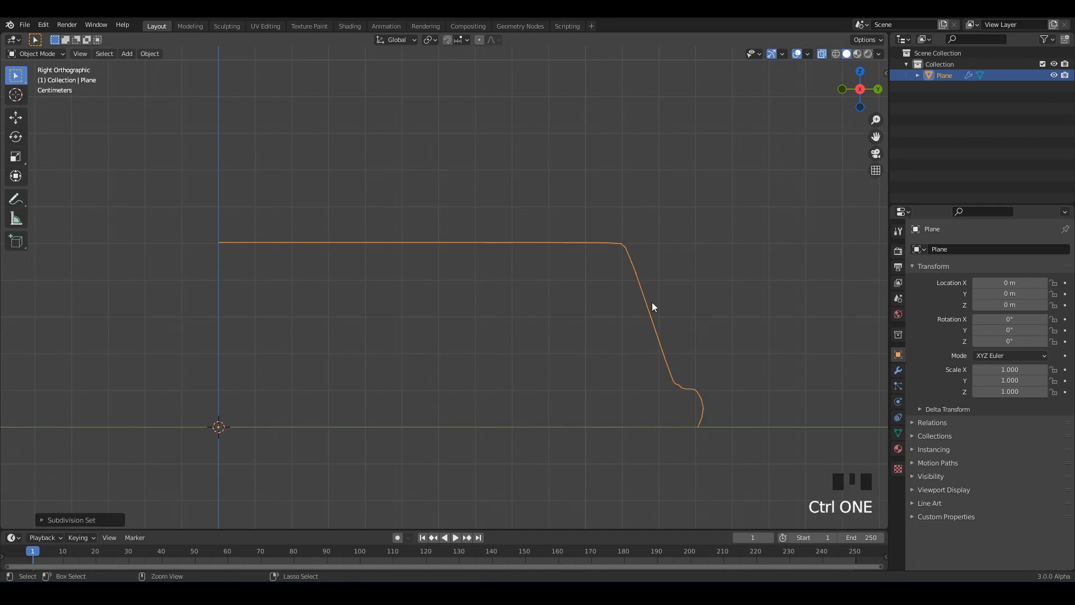
{"action": "left_click", "coordinate": [899, 371]}
{"action": "left_click", "coordinate": [936, 250]}
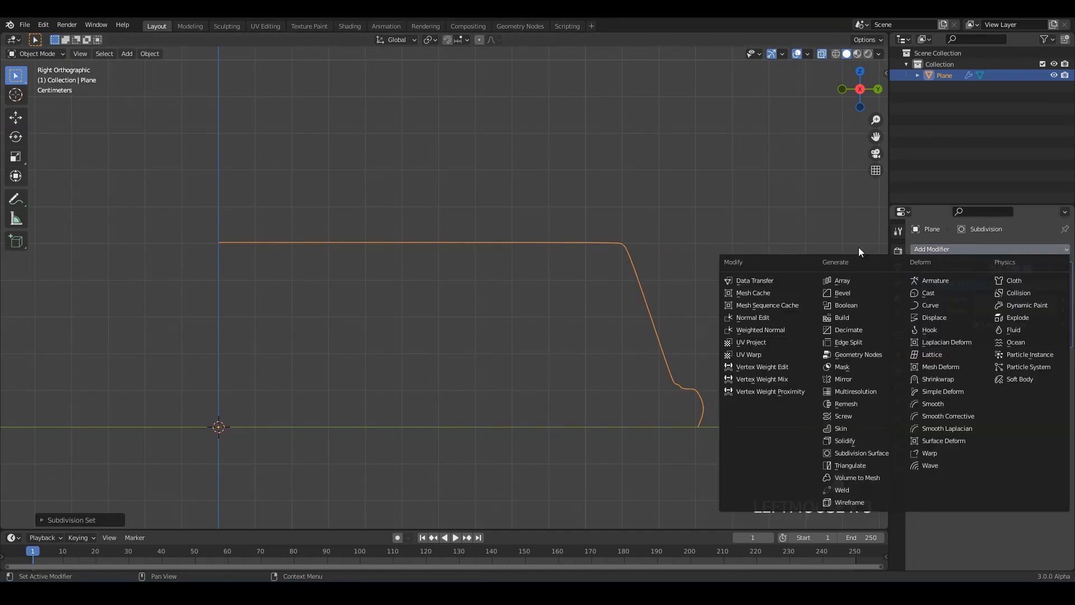
{"action": "left_click", "coordinate": [854, 417]}
{"action": "key", "text": "alt+z"}
{"action": "scroll", "coordinate": [724, 317], "scroll_direction": "down", "scroll_amount": 3}
Step: Collapse both modifiers and reorder the stack so Screw comes before Subdivision
{"action": "left_click", "coordinate": [914, 268]}
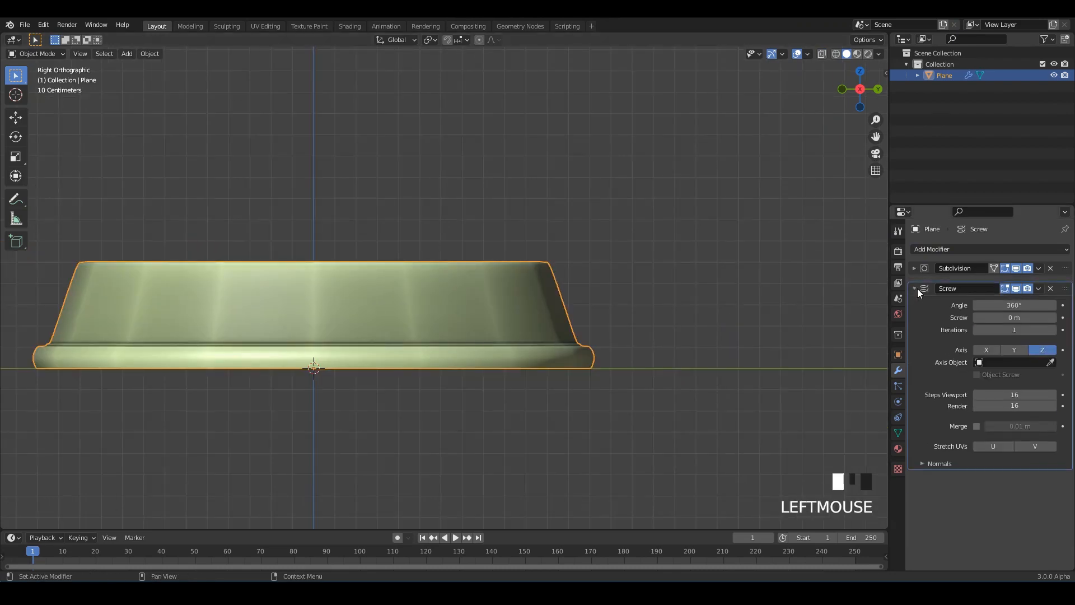
{"action": "left_click", "coordinate": [914, 288]}
{"action": "left_click_drag", "start_coordinate": [1066, 268], "coordinate": [1065, 285]}
{"action": "left_click", "coordinate": [738, 283]}
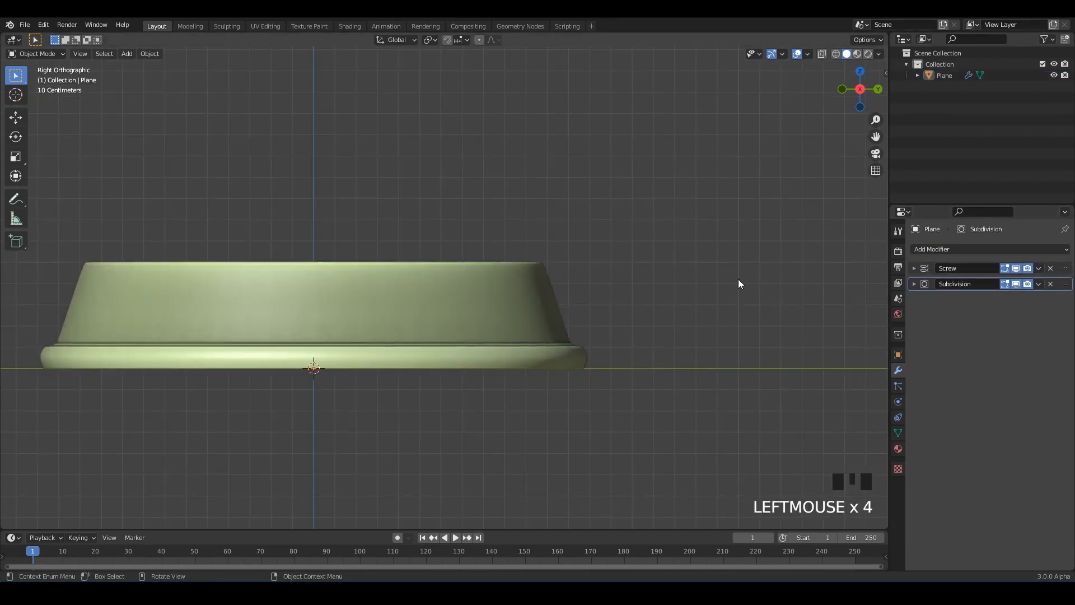
Step: Duplicate the vertex at the center of the base's top in place, save, and move the copy outward along Y
{"action": "key", "text": "Tab"}
{"action": "middle_click_drag", "start_coordinate": [451, 240], "coordinate": [418, 307], "text": "shift"}
{"action": "key", "text": "shift+d"}
{"action": "right_click", "coordinate": [447, 274]}
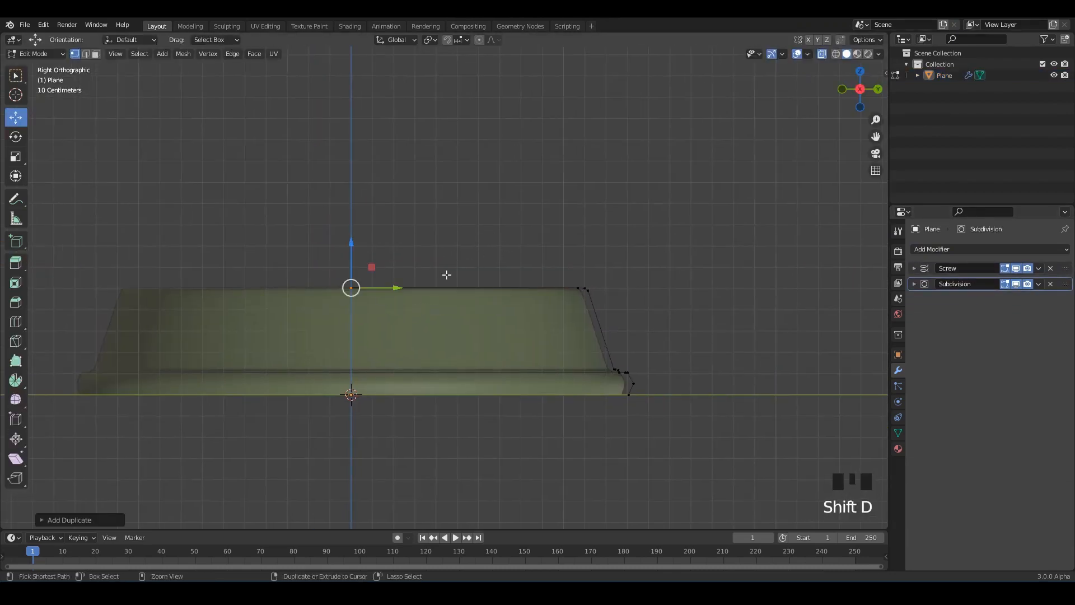
{"action": "key", "text": "ctrl+s"}
{"action": "left_click_drag", "start_coordinate": [372, 288], "coordinate": [476, 294]}
Step: Extrude the duplicated vertex up and slightly outward to form the side wall of the upper tier
{"action": "scroll", "coordinate": [464, 288], "scroll_direction": "up", "scroll_amount": 2}
{"action": "middle_click_drag", "start_coordinate": [463, 288], "coordinate": [468, 317], "text": "shift"}
{"action": "key", "text": "e"}
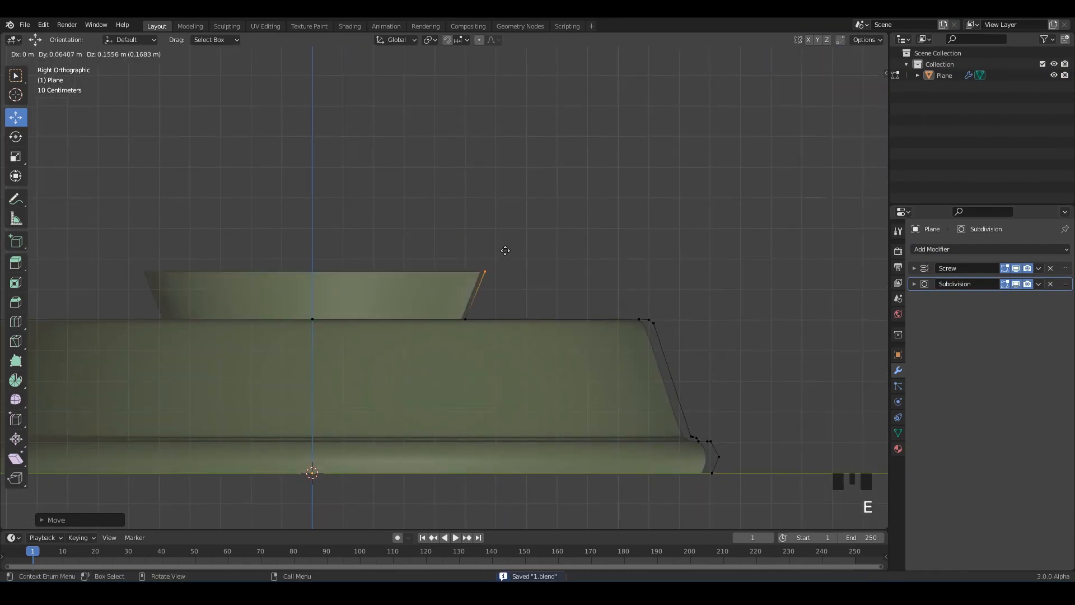
{"action": "left_click", "coordinate": [482, 269]}
Step: Extrude two short segments inward from the wall's top to round the upper tier's edge
{"action": "scroll", "coordinate": [495, 231], "scroll_direction": "up", "scroll_amount": 3}
{"action": "scroll", "coordinate": [518, 290], "scroll_direction": "up", "scroll_amount": 1}
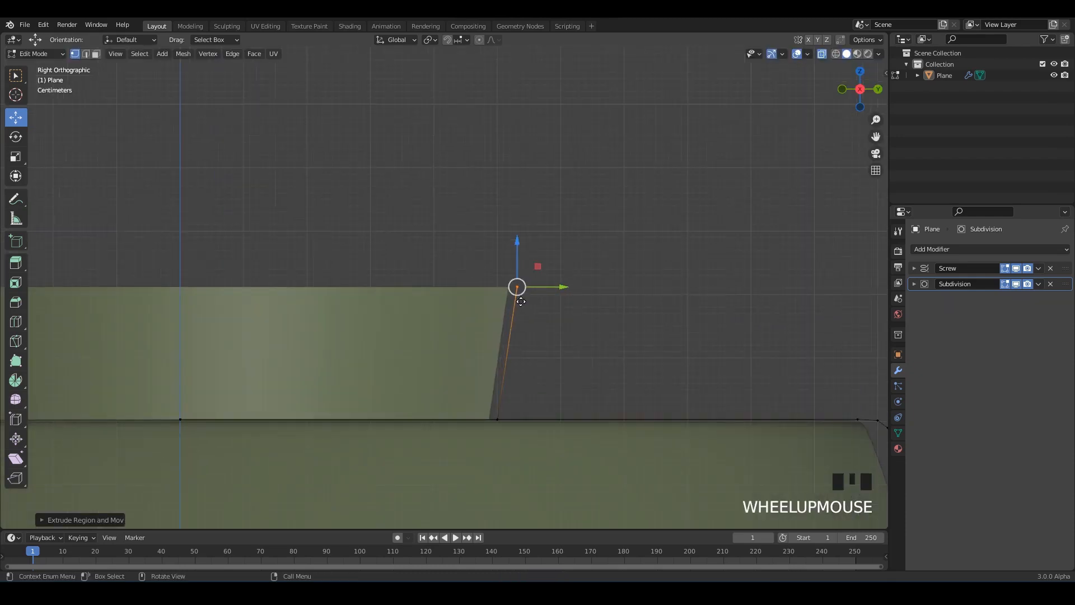
{"action": "key", "text": "e"}
{"action": "key", "text": "e"}
{"action": "left_click", "coordinate": [496, 286]}
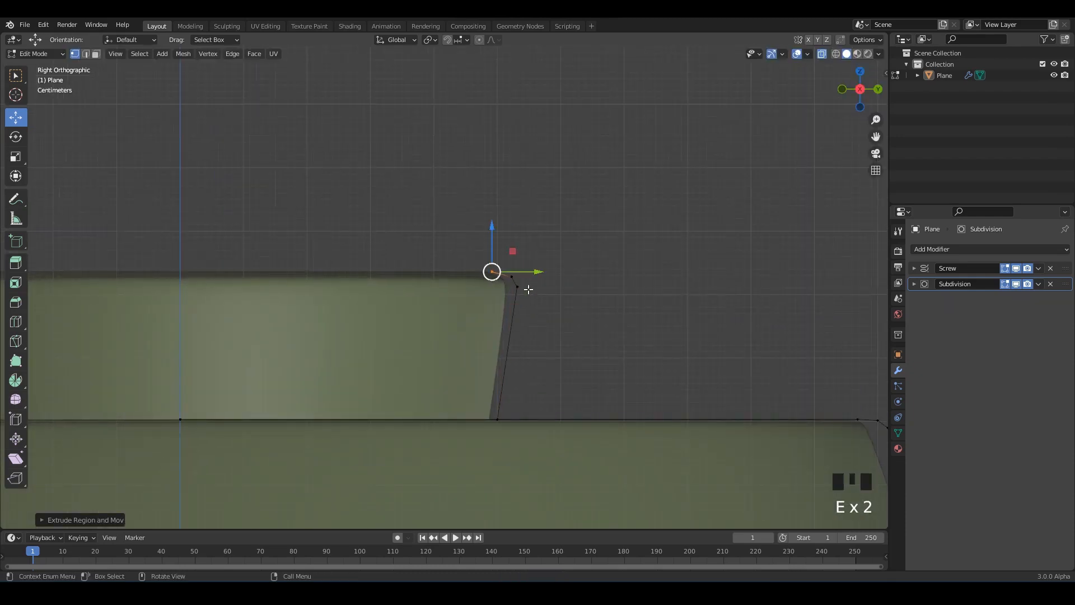
Step: Extrude a long segment inward and upward from the rounded edge to begin the slope toward the stem
{"action": "middle_click_drag", "start_coordinate": [528, 288], "coordinate": [608, 305], "text": "shift"}
{"action": "key", "text": "e"}
{"action": "left_click", "coordinate": [413, 248]}
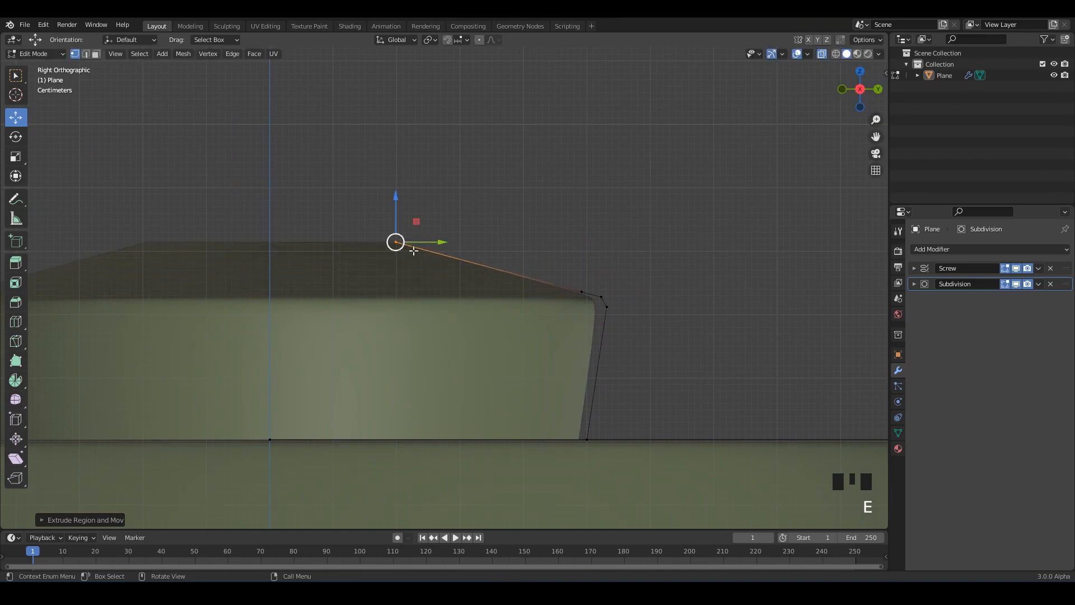
Step: Extrude a steep segment upward and inward from the end of the slope, and adjust its top vertex along Y
{"action": "scroll", "coordinate": [412, 248], "scroll_direction": "down", "scroll_amount": 2}
{"action": "middle_click_drag", "start_coordinate": [468, 280], "coordinate": [599, 352], "text": "shift"}
{"action": "key", "text": "alt+z"}
{"action": "key", "text": "e"}
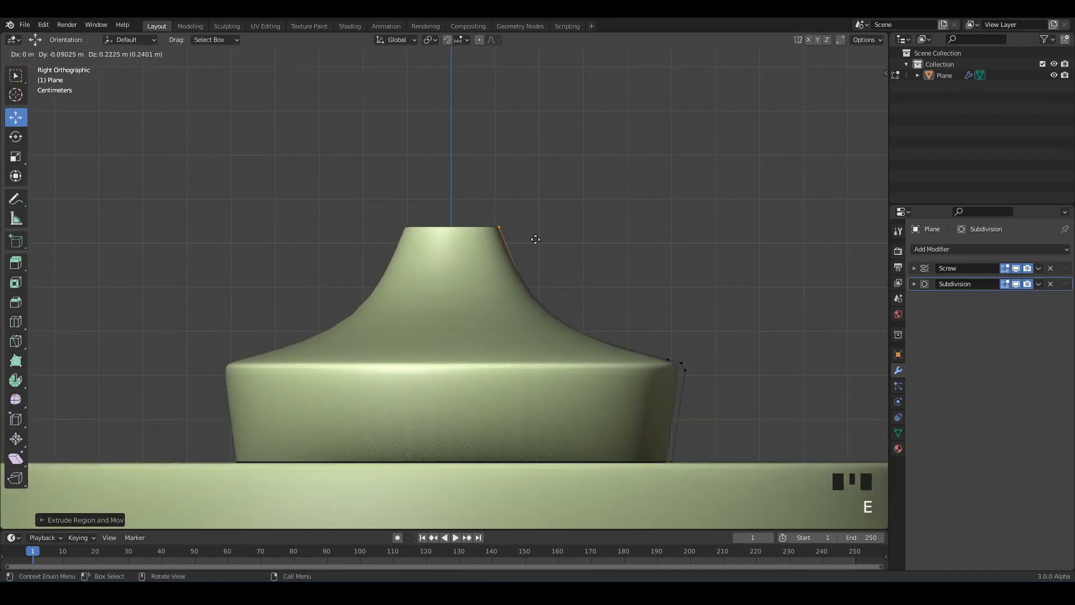
{"action": "left_click", "coordinate": [535, 178]}
{"action": "key", "text": "alt+z"}
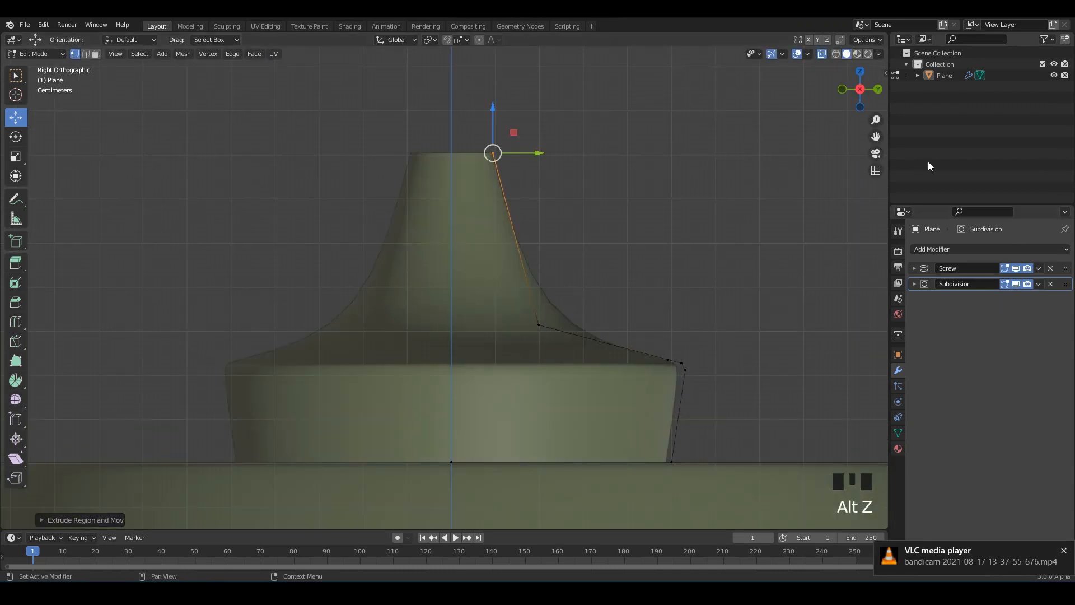
{"action": "scroll", "coordinate": [535, 175], "scroll_direction": "down", "scroll_amount": 1}
{"action": "left_click_drag", "start_coordinate": [532, 175], "coordinate": [547, 271]}
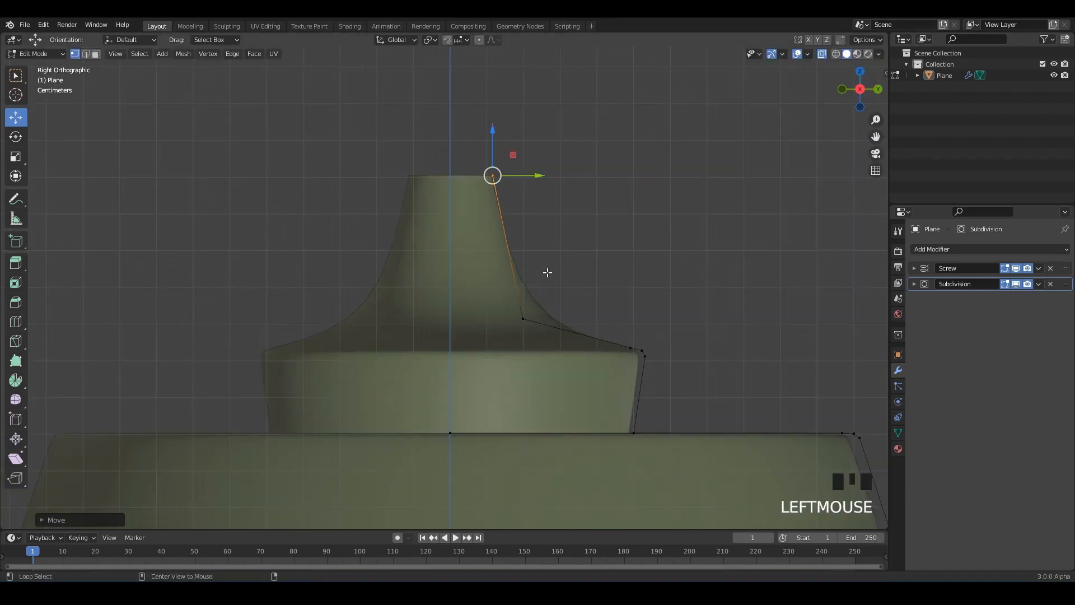
Step: Move the vertex at the foot of the stem inward and slightly up to slim the stem
{"action": "key", "text": "alt+z"}
{"action": "key", "text": "alt+z"}
{"action": "left_click", "coordinate": [523, 318]}
{"action": "left_click_drag", "start_coordinate": [511, 311], "coordinate": [492, 302]}
Step: Save the file and extrude the stem's top vertex about 0.10 m outward and 0.29 m up to flare the stem
{"action": "left_click_drag", "start_coordinate": [543, 94], "coordinate": [464, 204]}
{"action": "key", "text": "alt+z"}
{"action": "scroll", "coordinate": [492, 241], "scroll_direction": "down", "scroll_amount": 2}
{"action": "middle_click_drag", "start_coordinate": [477, 254], "coordinate": [464, 290], "text": "shift"}
{"action": "key", "text": "ctrl+s"}
{"action": "key", "text": "e"}
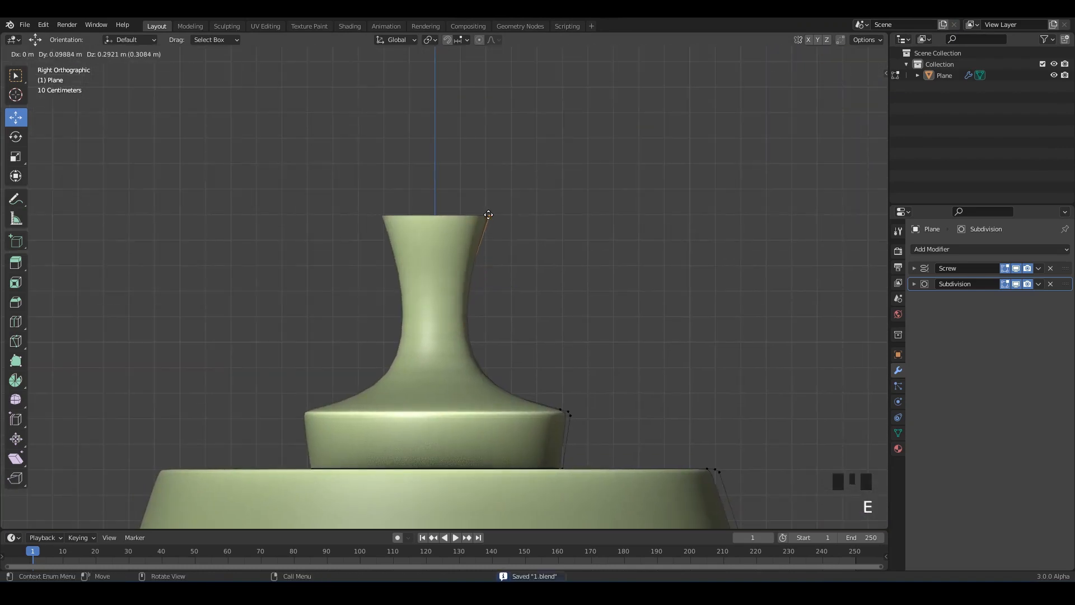
{"action": "left_click", "coordinate": [489, 215]}
Step: Move the stem's middle vertex slightly inward to narrow the waist, leave Edit Mode and save
{"action": "key", "text": "alt+z"}
{"action": "left_click_drag", "start_coordinate": [522, 301], "coordinate": [499, 292]}
{"action": "scroll", "coordinate": [548, 314], "scroll_direction": "down", "scroll_amount": 4}
{"action": "key", "text": "Tab"}
{"action": "scroll", "coordinate": [528, 281], "scroll_direction": "down", "scroll_amount": 1}
{"action": "key", "text": "ctrl+s"}
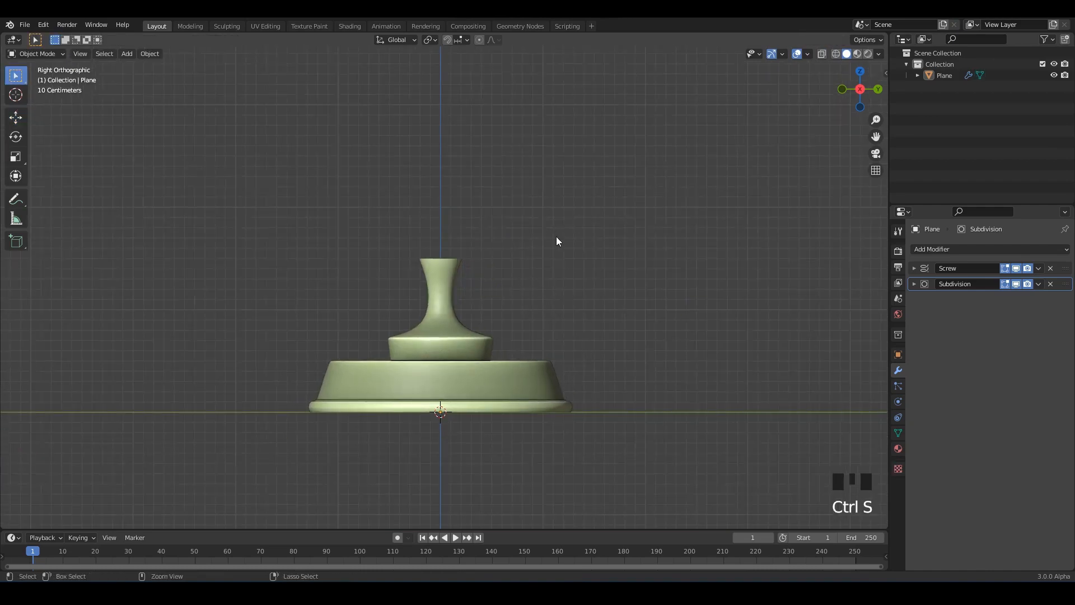
Step: Raise all profile vertices above the base's bottom lip along Z to make the base taller
{"action": "key", "text": "Tab"}
{"action": "key", "text": "alt+z"}
{"action": "scroll", "coordinate": [605, 324], "scroll_direction": "up", "scroll_amount": 2}
{"action": "left_click_drag", "start_coordinate": [257, 173], "coordinate": [693, 423]}
{"action": "left_click_drag", "start_coordinate": [520, 311], "coordinate": [546, 280]}
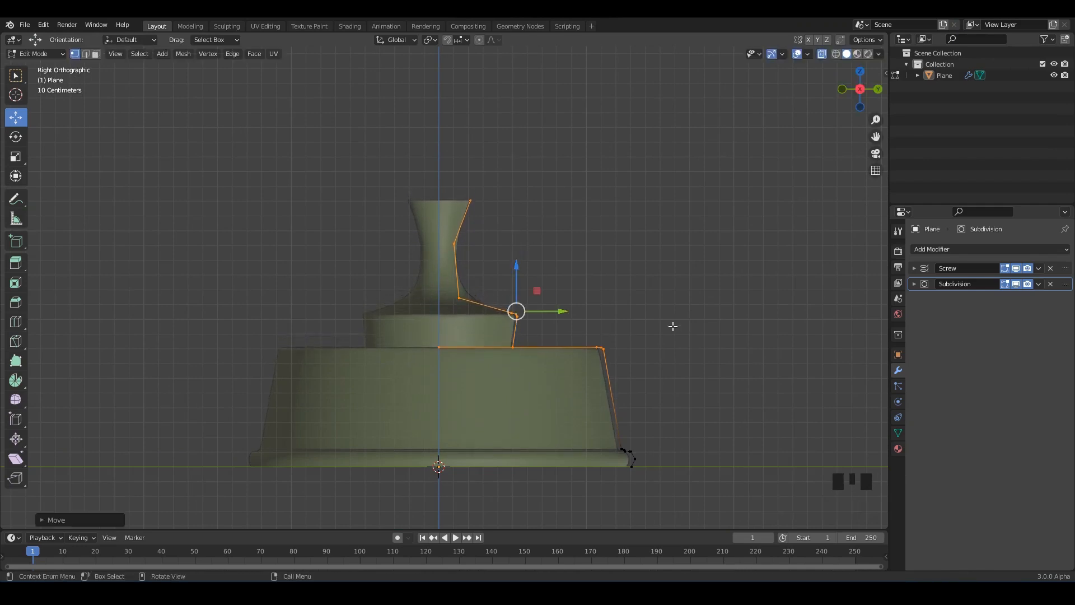
Step: Move the vertices along the base's top outward along Y, and lower them slightly together with the center vertex
{"action": "left_click_drag", "start_coordinate": [499, 338], "coordinate": [611, 345]}
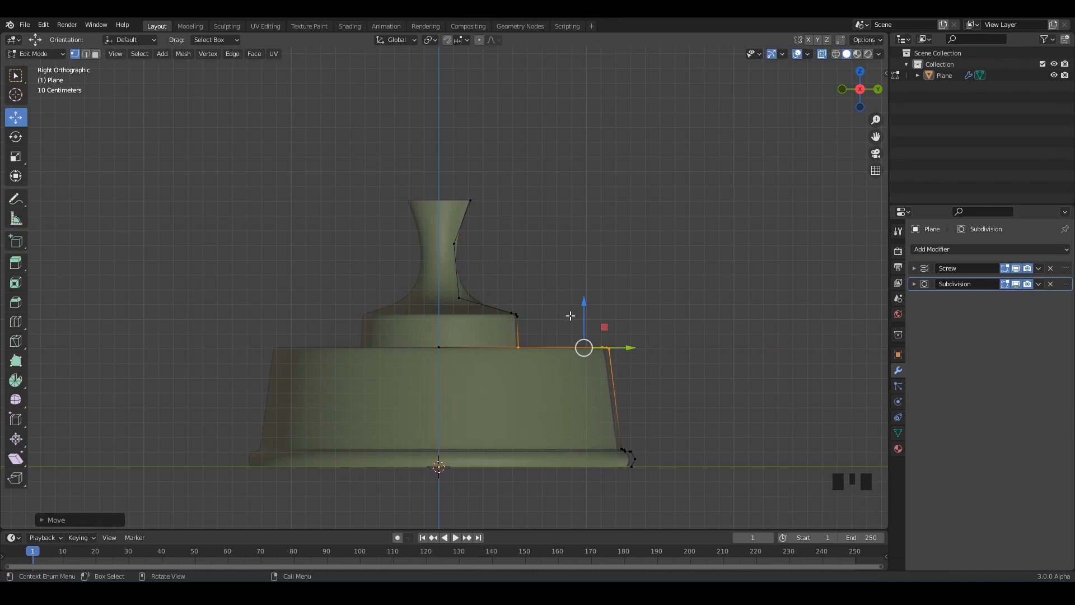
{"action": "left_click_drag", "start_coordinate": [583, 305], "coordinate": [581, 318]}
{"action": "key", "text": "ctrl+z"}
{"action": "left_click_drag", "start_coordinate": [682, 439], "coordinate": [413, 330]}
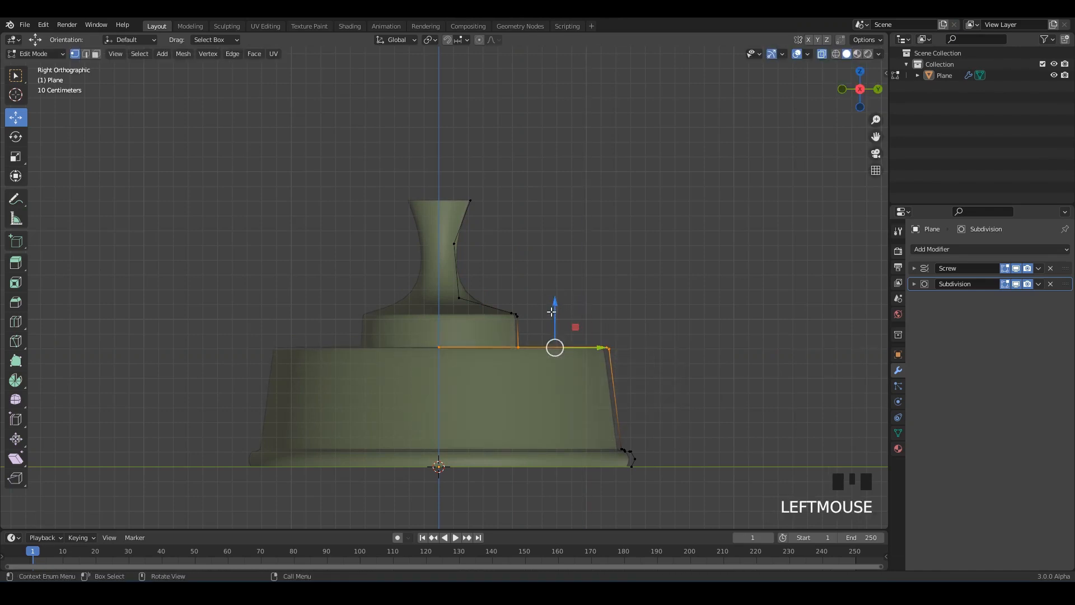
{"action": "mouse_move", "coordinate": [555, 314]}
{"action": "left_mouse_down"}
{"action": "mouse_move", "coordinate": [560, 330]}
{"action": "mouse_move", "coordinate": [559, 318]}
{"action": "left_mouse_up"}
Step: Nudge the base's top outer corner vertices along Y
{"action": "left_click_drag", "start_coordinate": [715, 307], "coordinate": [571, 397]}
{"action": "left_click_drag", "start_coordinate": [643, 348], "coordinate": [646, 348]}
{"action": "key", "text": "Tab"}
{"action": "key", "text": "Tab"}
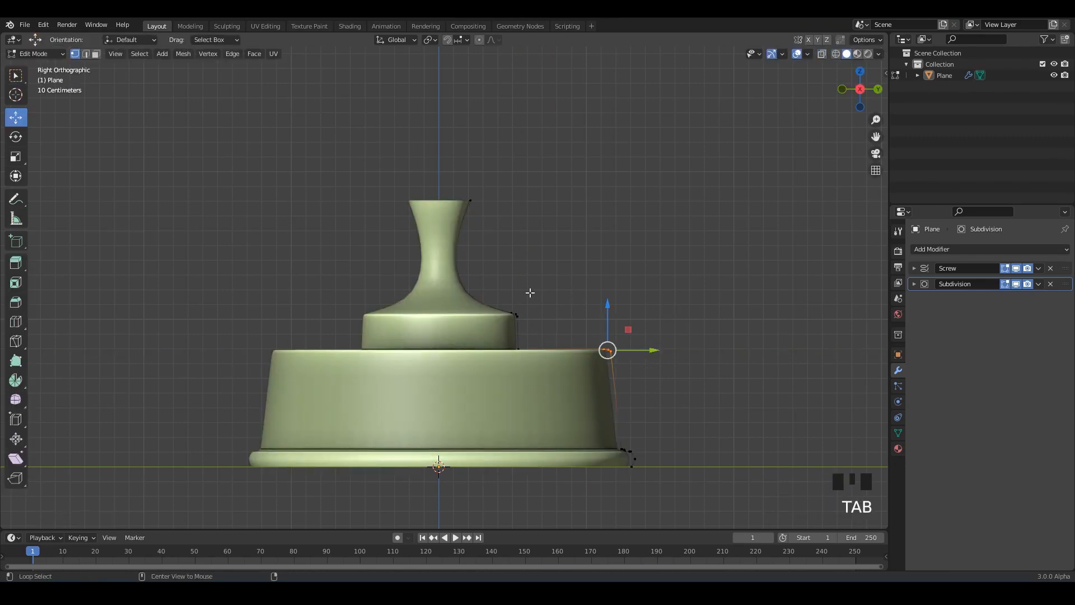
Step: Move the upper tier's side and edge vertices outward along Y to widen the tier, leave Edit Mode and save
{"action": "left_click_drag", "start_coordinate": [556, 281], "coordinate": [514, 350]}
{"action": "left_click_drag", "start_coordinate": [565, 324], "coordinate": [565, 324]}
{"action": "key", "text": "alt+z"}
{"action": "key", "text": "Tab"}
{"action": "scroll", "coordinate": [539, 262], "scroll_direction": "down", "scroll_amount": 3}
{"action": "key", "text": "ctrl+s"}
{"action": "mouse_move", "coordinate": [540, 262]}
{"action": "middle_mouse_down"}
{"action": "mouse_move", "coordinate": [526, 258]}
{"action": "mouse_move", "coordinate": [567, 290]}
{"action": "mouse_move", "coordinate": [522, 268]}
{"action": "middle_mouse_up"}
{"action": "scroll", "coordinate": [521, 263], "scroll_direction": "up", "scroll_amount": 1}
{"action": "middle_click_drag", "start_coordinate": [521, 261], "coordinate": [543, 297], "text": "shift"}
{"action": "scroll", "coordinate": [529, 277], "scroll_direction": "up", "scroll_amount": 1}
{"action": "key", "text": "ctrl+s"}
{"action": "key", "text": "ctrl+s"}
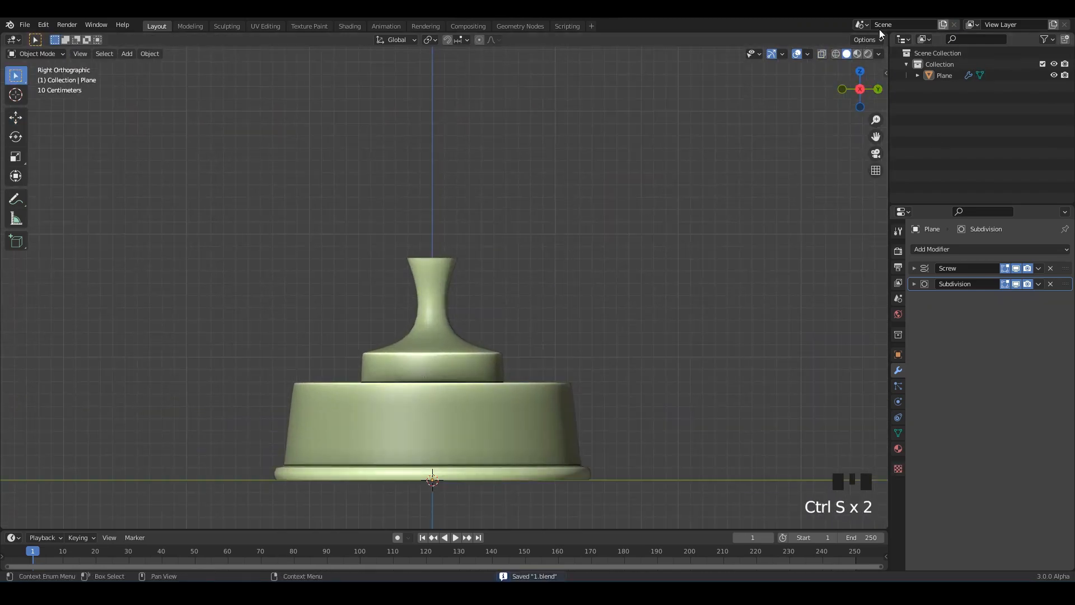
Step: Move the two outer vertices of the base's bottom lip outward along Y to widen the lip
{"action": "key", "text": "Tab"}
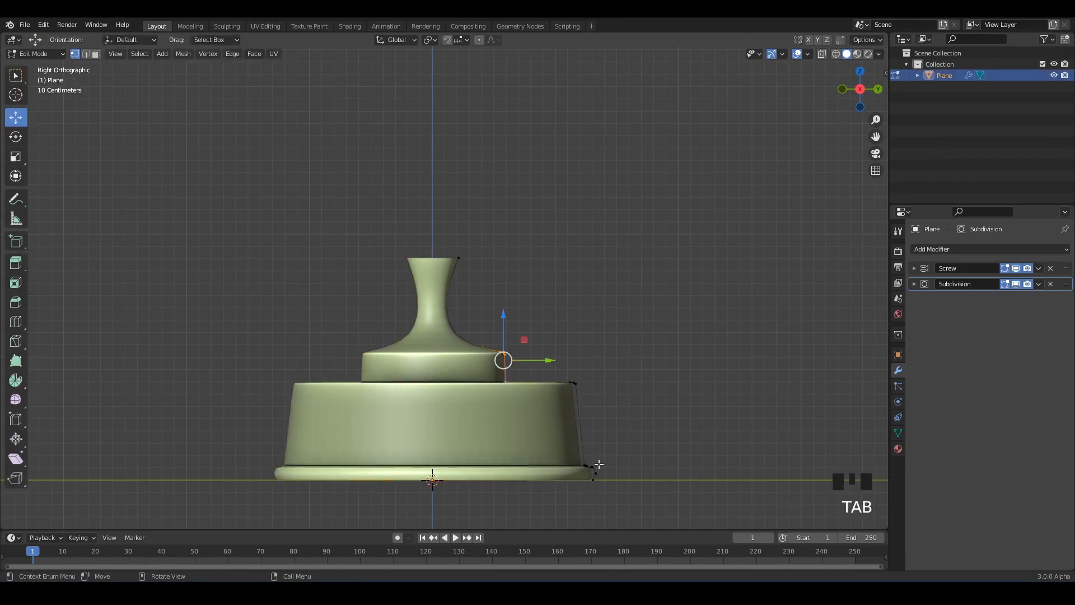
{"action": "scroll", "coordinate": [663, 451], "scroll_direction": "up", "scroll_amount": 3}
{"action": "middle_click_drag", "start_coordinate": [663, 452], "coordinate": [612, 377], "text": "shift"}
{"action": "scroll", "coordinate": [712, 401], "scroll_direction": "up", "scroll_amount": 4}
{"action": "key", "text": "alt+z"}
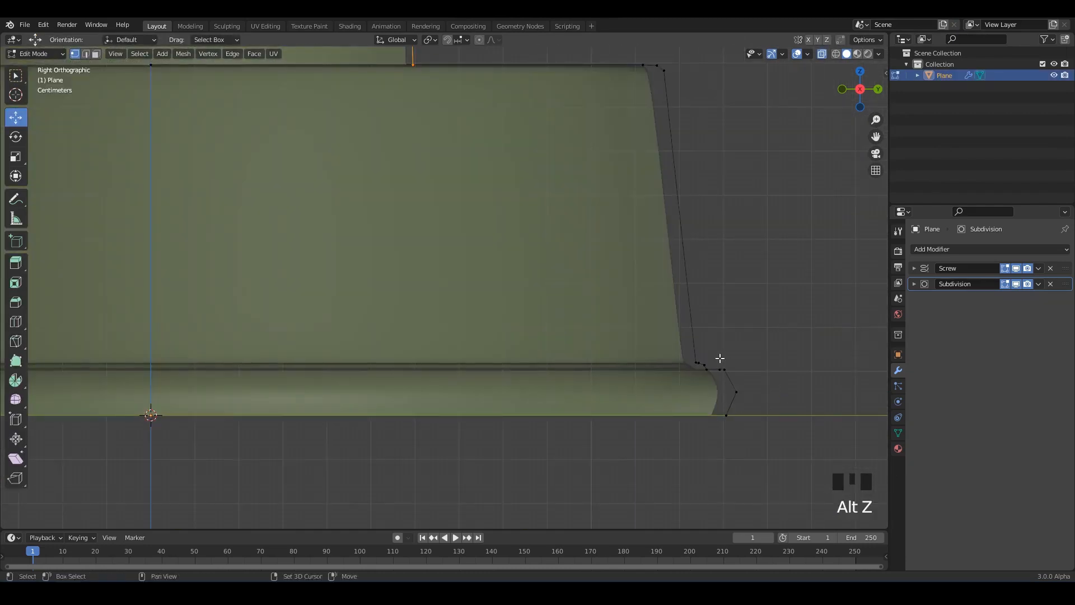
{"action": "scroll", "coordinate": [631, 408], "scroll_direction": "up", "scroll_amount": 1}
{"action": "left_click_drag", "start_coordinate": [665, 432], "coordinate": [529, 316]}
{"action": "key", "text": "alt+z"}
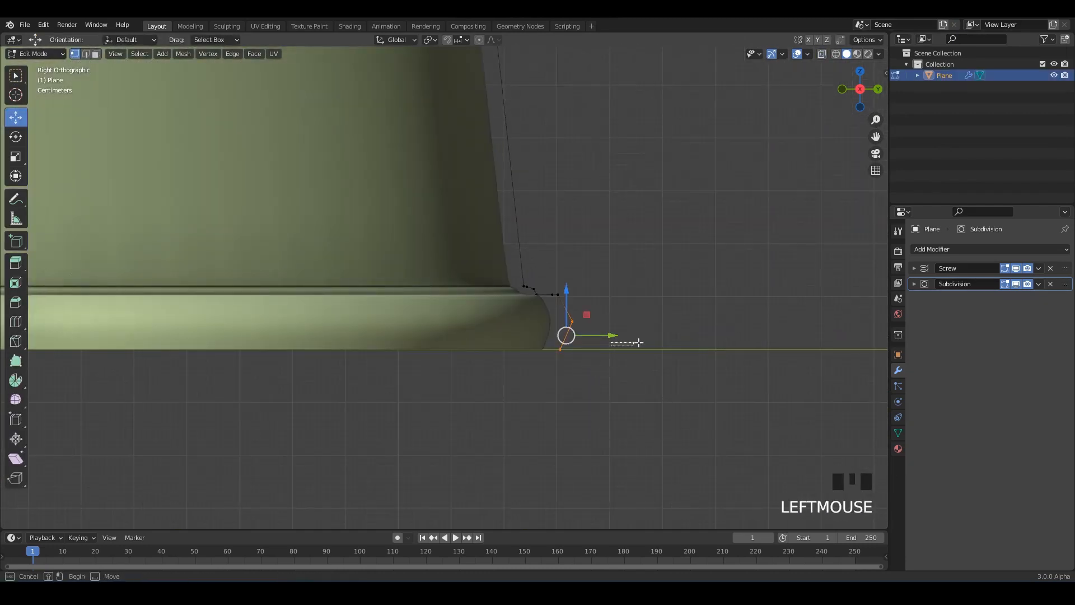
{"action": "key", "text": "alt+z"}
{"action": "right_click", "coordinate": [609, 345]}
{"action": "mouse_move", "coordinate": [644, 408]}
{"action": "left_mouse_down"}
{"action": "mouse_move", "coordinate": [553, 315]}
{"action": "mouse_move", "coordinate": [625, 338]}
{"action": "mouse_move", "coordinate": [655, 335]}
{"action": "left_mouse_up"}
{"action": "key", "text": "alt+z"}
{"action": "scroll", "coordinate": [654, 334], "scroll_direction": "down", "scroll_amount": 5}
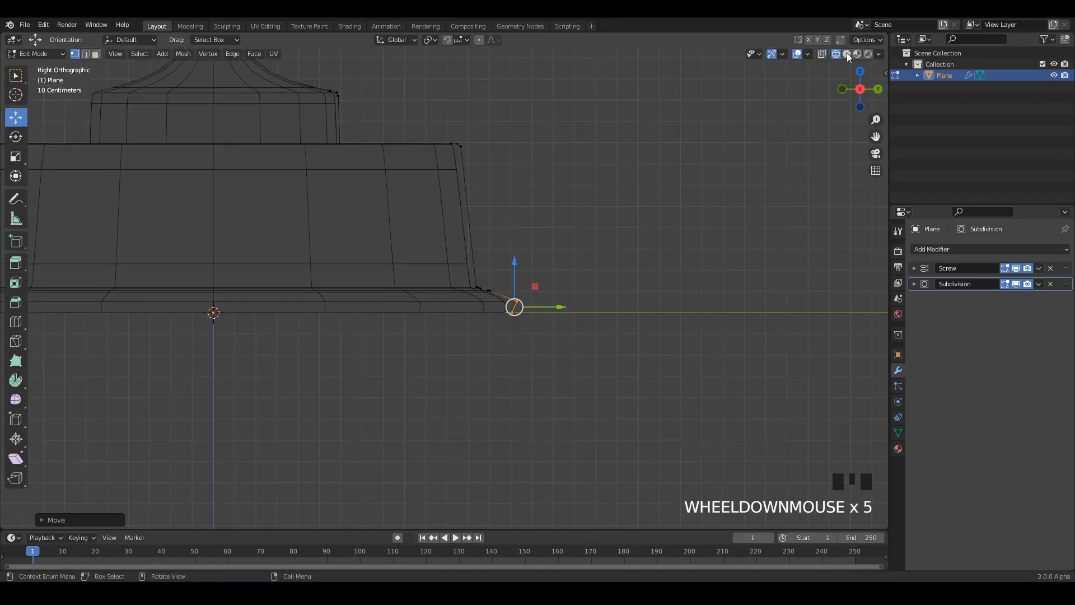
Step: Return the viewport to solid shading and check the whole base outside Edit Mode
{"action": "left_click", "coordinate": [847, 53]}
{"action": "middle_click_drag", "start_coordinate": [574, 217], "coordinate": [732, 228], "text": "shift"}
{"action": "scroll", "coordinate": [698, 233], "scroll_direction": "down", "scroll_amount": 3}
{"action": "key", "text": "Tab"}
{"action": "key", "text": "Tab"}
Step: Move the bottom lip's two outer vertices slightly back inward, and shift the outer end of its flat top outward along Y
{"action": "key", "text": "alt+z"}
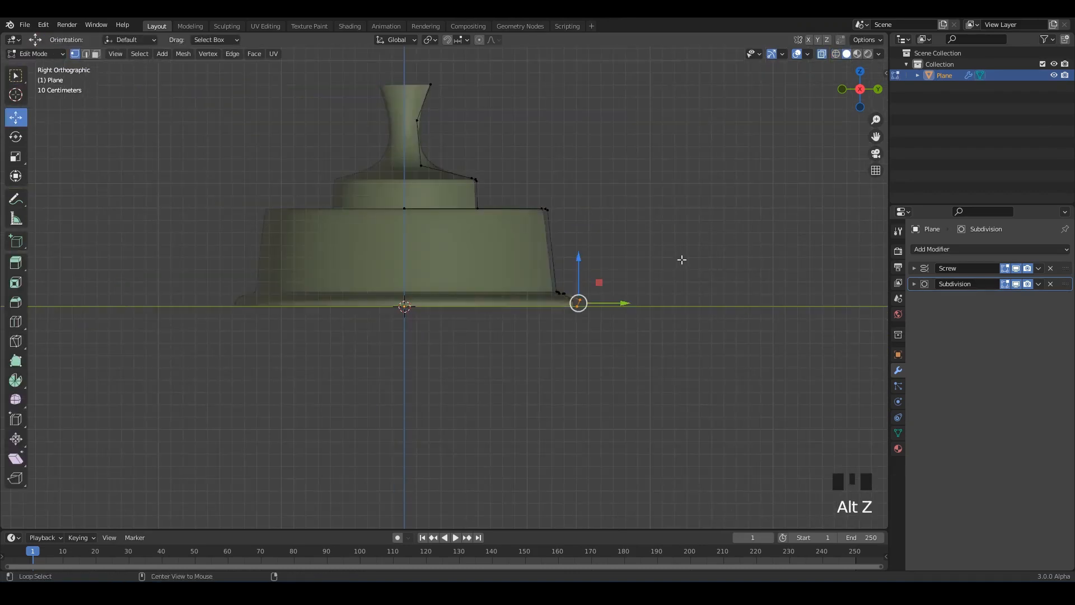
{"action": "scroll", "coordinate": [649, 250], "scroll_direction": "up", "scroll_amount": 5}
{"action": "scroll", "coordinate": [612, 302], "scroll_direction": "up", "scroll_amount": 4}
{"action": "left_click_drag", "start_coordinate": [565, 246], "coordinate": [551, 247]}
{"action": "scroll", "coordinate": [608, 176], "scroll_direction": "up", "scroll_amount": 1}
{"action": "left_click_drag", "start_coordinate": [617, 170], "coordinate": [513, 223]}
{"action": "left_click", "coordinate": [468, 179], "text": "shift"}
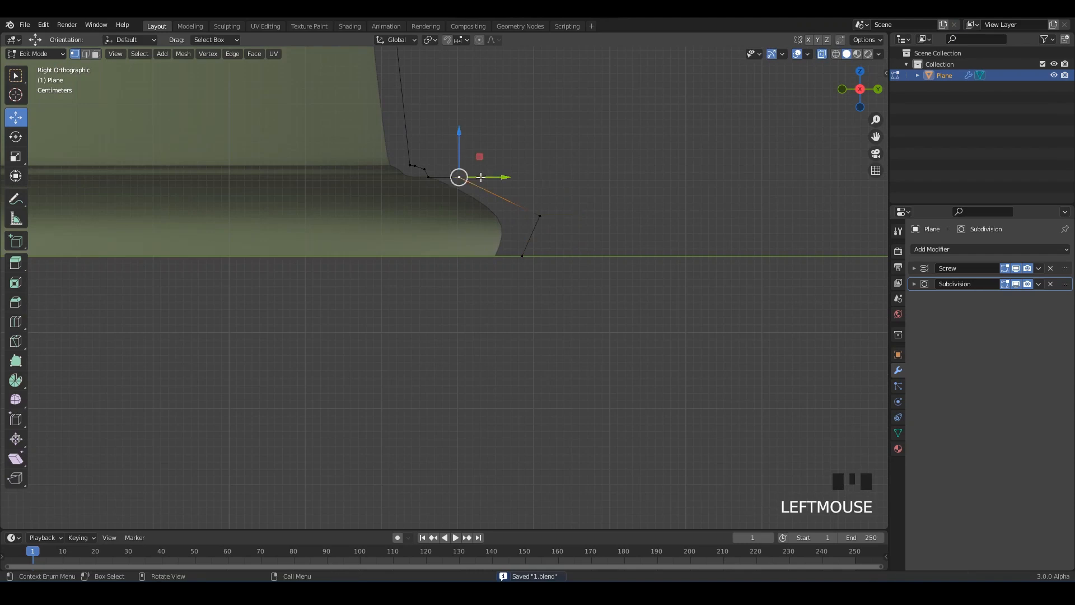
{"action": "mouse_move", "coordinate": [481, 177]}
{"action": "left_mouse_down"}
{"action": "mouse_move", "coordinate": [551, 178]}
{"action": "mouse_move", "coordinate": [493, 176]}
{"action": "left_mouse_up"}
Step: Raise the bottom lip's upper outer vertex, and move both outer vertices inward along Y
{"action": "left_click_drag", "start_coordinate": [623, 183], "coordinate": [532, 255]}
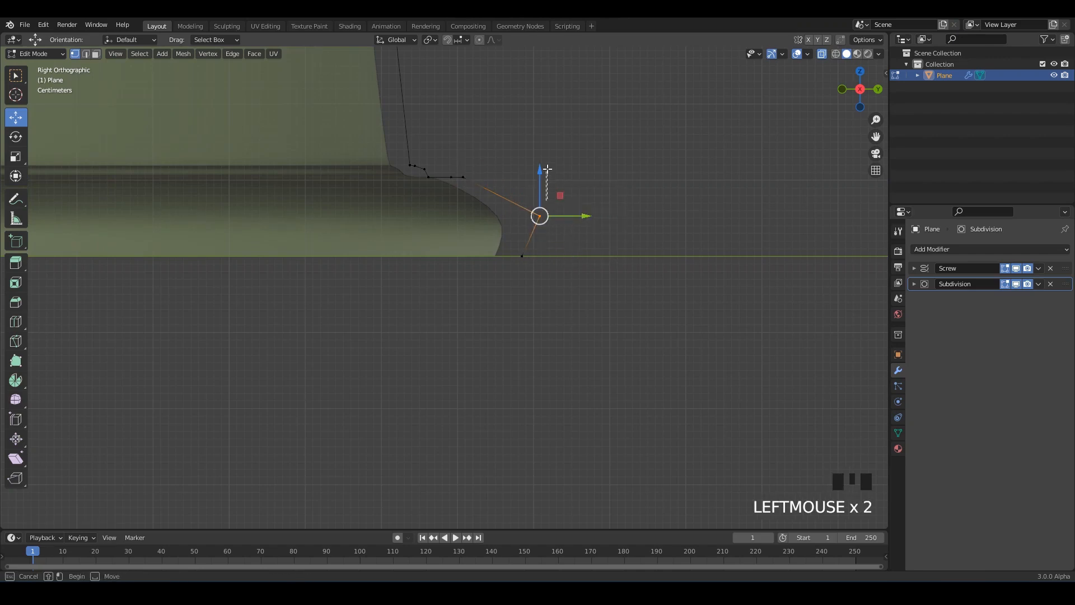
{"action": "left_click_drag", "start_coordinate": [540, 177], "coordinate": [542, 150]}
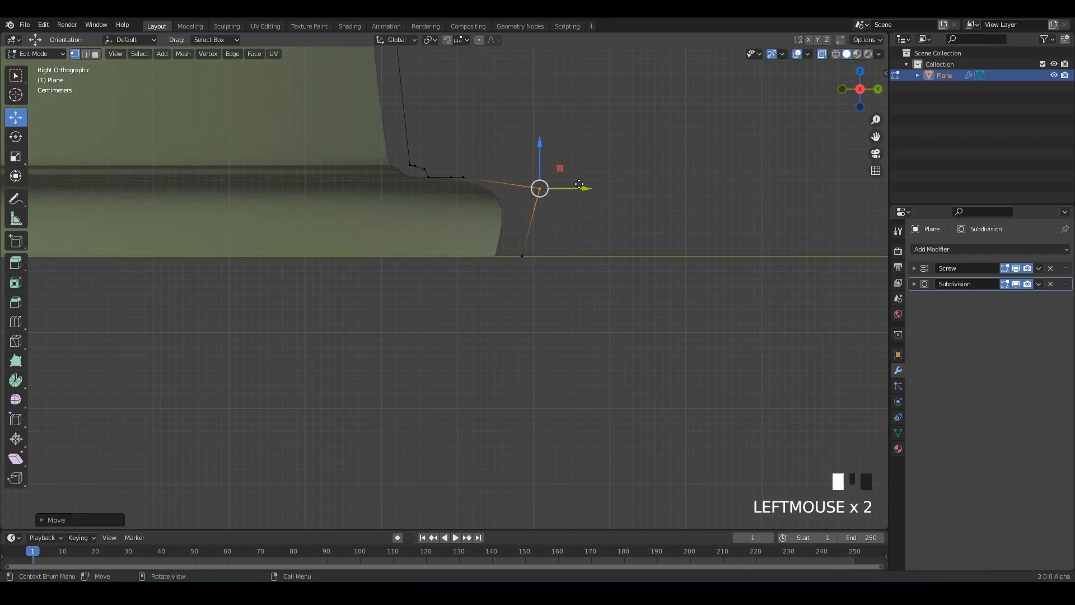
{"action": "left_click", "coordinate": [566, 247], "text": "shift"}
{"action": "left_click_drag", "start_coordinate": [561, 226], "coordinate": [547, 225]}
Step: Subdivide the edge across the bottom lip's top and place the new vertex right beside the upper outer corner
{"action": "left_click", "coordinate": [475, 177], "text": "shift"}
{"action": "left_click_drag", "start_coordinate": [579, 153], "coordinate": [460, 205]}
{"action": "right_click", "coordinate": [460, 205]}
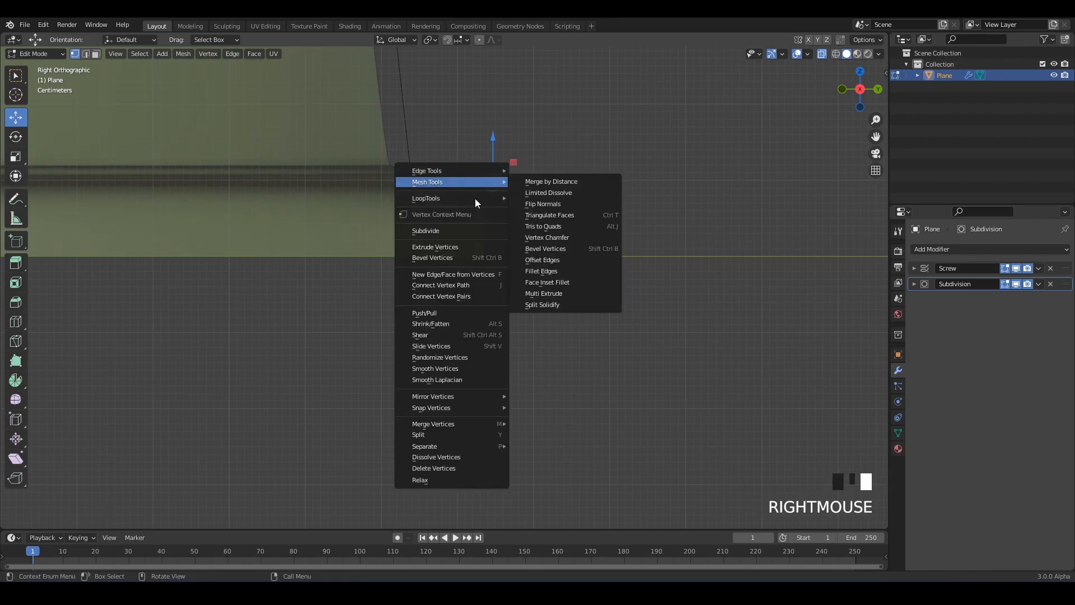
{"action": "left_click", "coordinate": [458, 229]}
{"action": "scroll", "coordinate": [512, 198], "scroll_direction": "up", "scroll_amount": 1}
{"action": "left_click", "coordinate": [536, 170]}
{"action": "left_click_drag", "start_coordinate": [555, 164], "coordinate": [581, 173]}
{"action": "left_click_drag", "start_coordinate": [538, 120], "coordinate": [540, 123]}
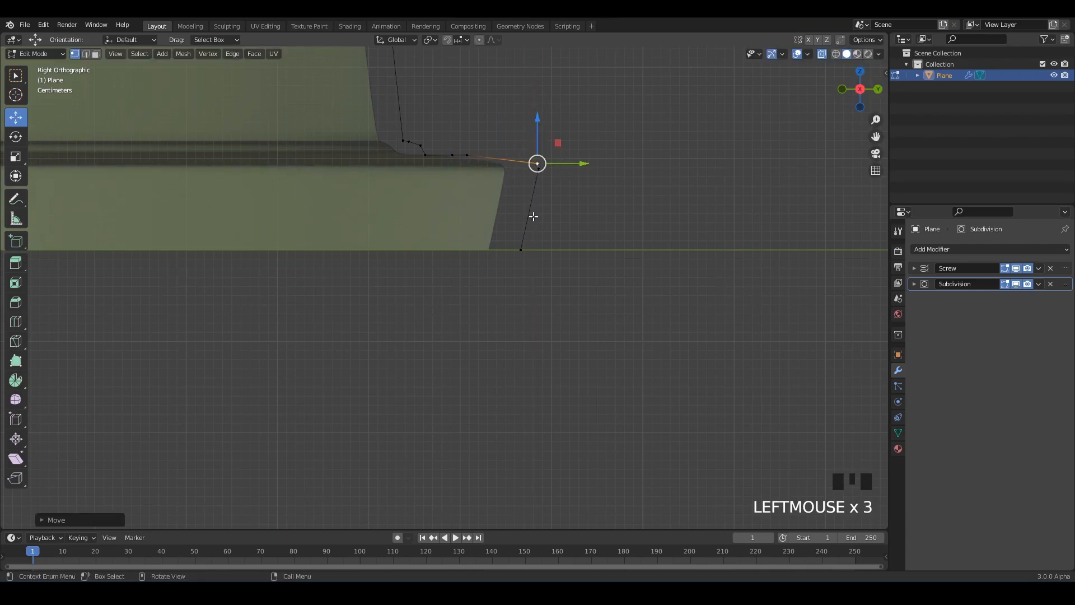
Step: Subdivide the bottom lip's outer side edge and move the new vertex down and outward beside the bottom vertex
{"action": "left_click_drag", "start_coordinate": [513, 162], "coordinate": [546, 276]}
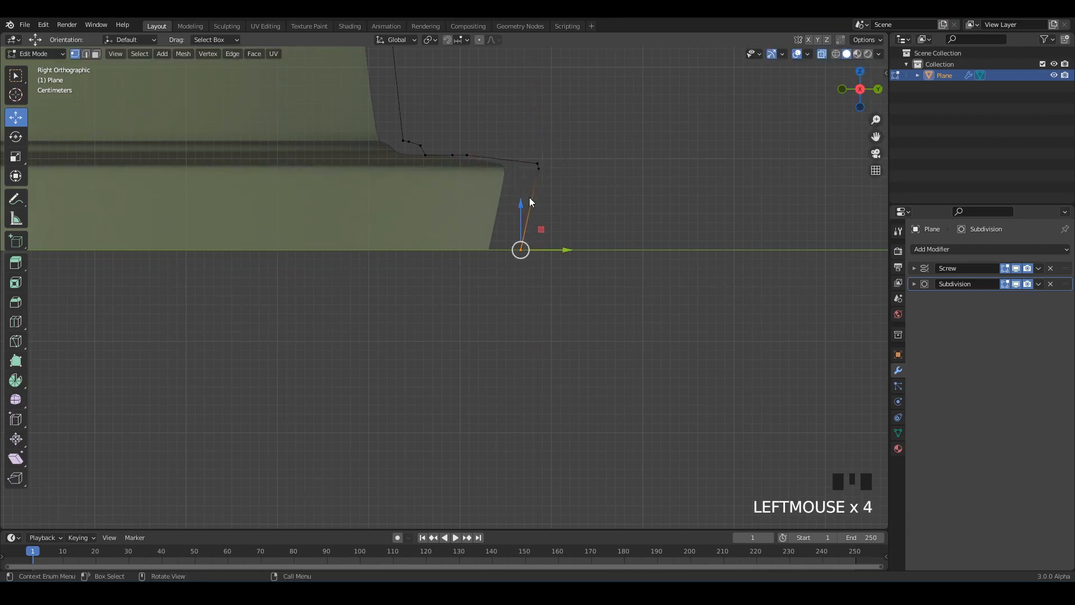
{"action": "right_click", "coordinate": [529, 198]}
{"action": "left_click_drag", "start_coordinate": [551, 162], "coordinate": [536, 175], "text": "shift"}
{"action": "left_click", "coordinate": [535, 161], "text": "ctrl"}
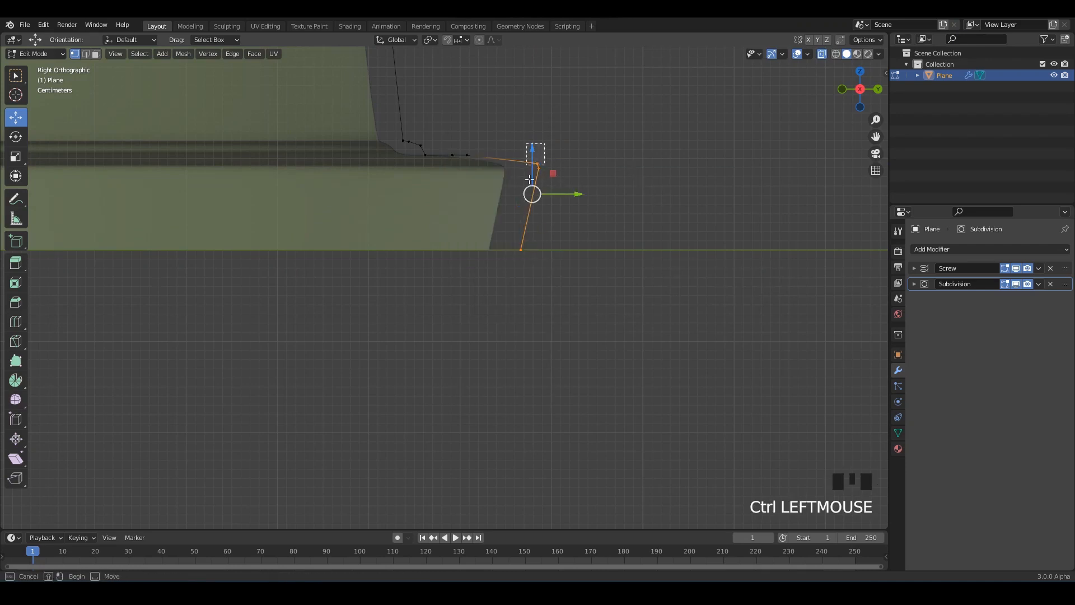
{"action": "right_click", "coordinate": [534, 199]}
{"action": "left_click", "coordinate": [533, 195]}
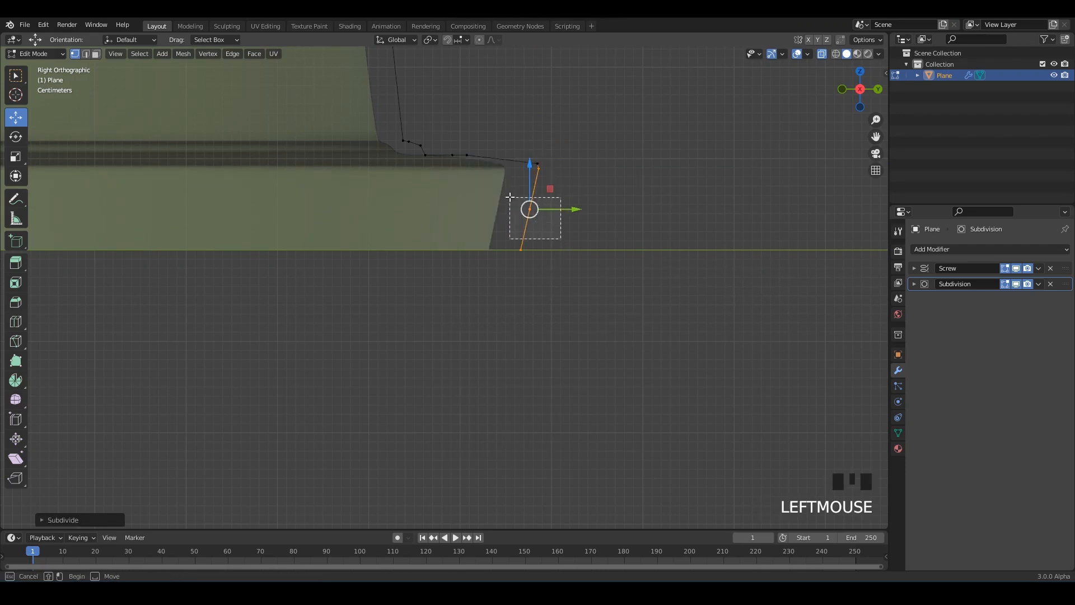
{"action": "left_click_drag", "start_coordinate": [530, 209], "coordinate": [536, 236]}
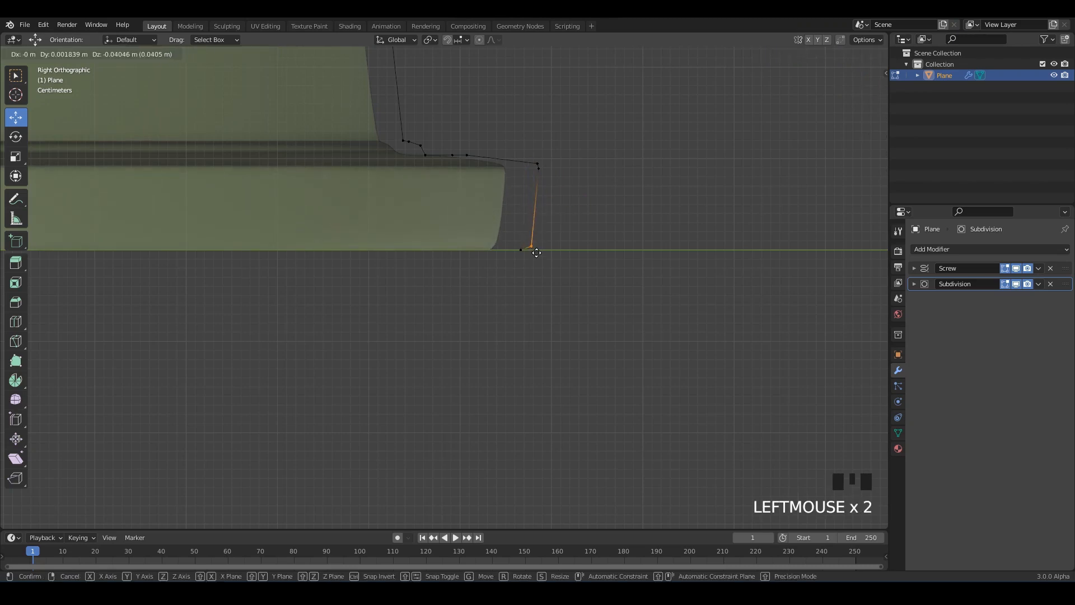
Step: Turn off X-ray, leave Edit Mode, deselect the model and save the file
{"action": "scroll", "coordinate": [552, 223], "scroll_direction": "down", "scroll_amount": 4}
{"action": "key", "text": "alt+z"}
{"action": "key", "text": "Tab"}
{"action": "left_click", "coordinate": [504, 207]}
{"action": "scroll", "coordinate": [452, 194], "scroll_direction": "down", "scroll_amount": 6}
{"action": "middle_click_drag", "start_coordinate": [435, 173], "coordinate": [565, 243], "text": "shift"}
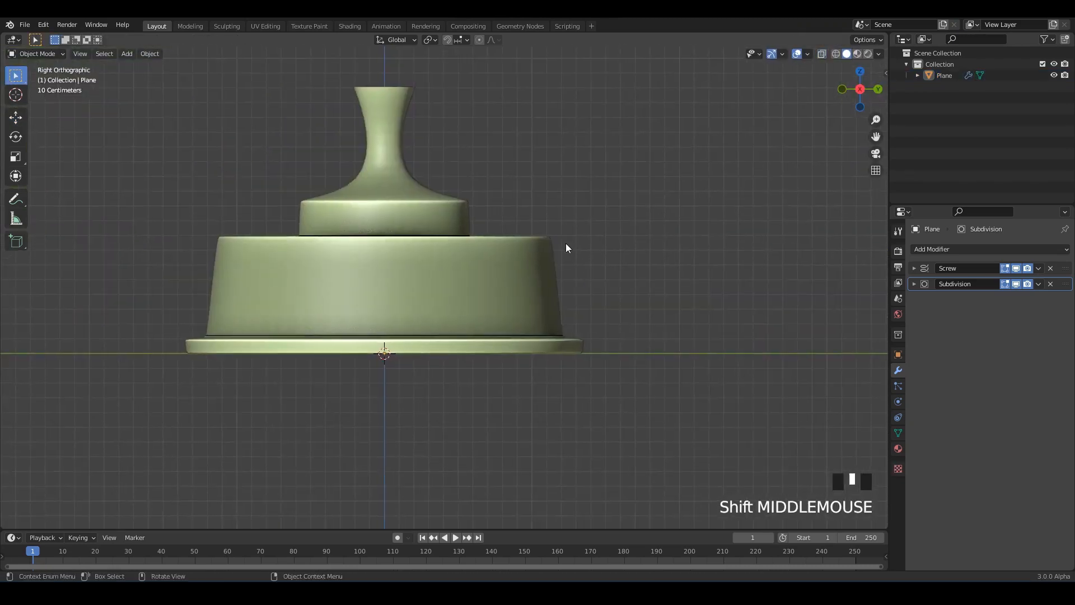
{"action": "key", "text": "ctrl+s"}
Step: Extrude the stem's top vertex about 0.44 m outward and 0.36 m up to start the cup's bowl
{"action": "scroll", "coordinate": [496, 230], "scroll_direction": "down", "scroll_amount": 3}
{"action": "scroll", "coordinate": [496, 230], "scroll_direction": "up", "scroll_amount": 1, "text": "shift"}
{"action": "key", "text": "Tab"}
{"action": "scroll", "coordinate": [476, 224], "scroll_direction": "up", "scroll_amount": 5}
{"action": "key", "text": "alt+z"}
{"action": "left_click", "coordinate": [439, 188]}
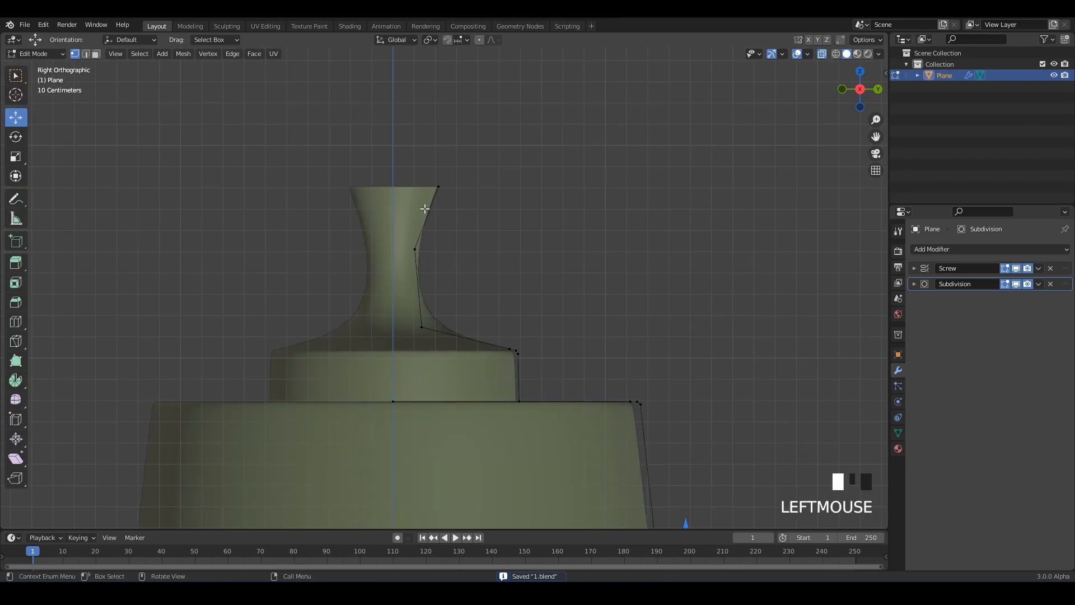
{"action": "key", "text": "alt+z"}
{"action": "key", "text": "alt+z"}
{"action": "middle_click_drag", "start_coordinate": [455, 228], "coordinate": [459, 291], "text": "shift"}
{"action": "scroll", "coordinate": [459, 291], "scroll_direction": "down", "scroll_amount": 2}
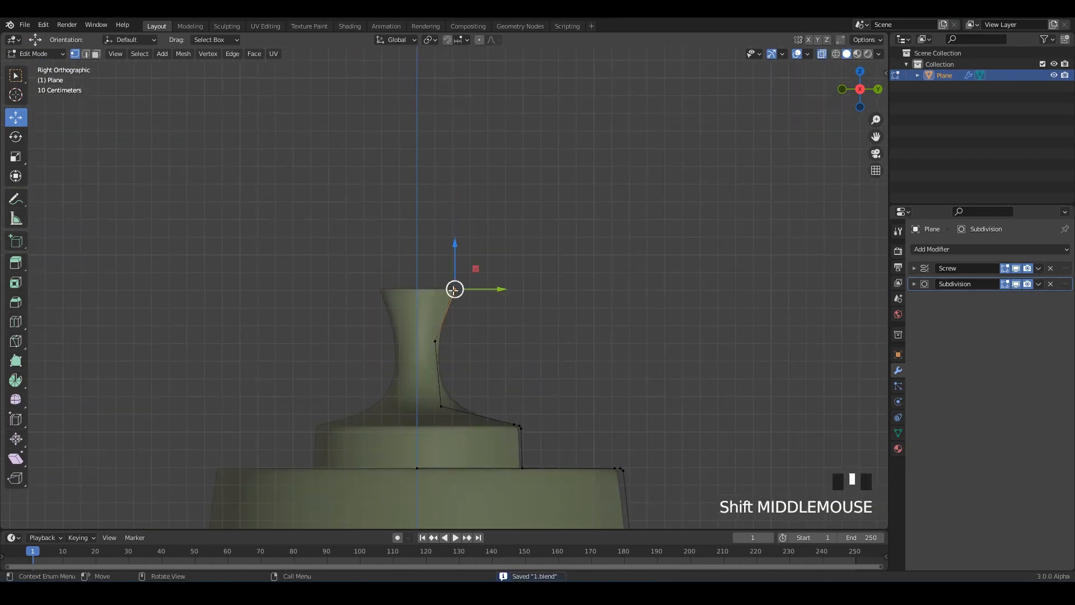
{"action": "key", "text": "e"}
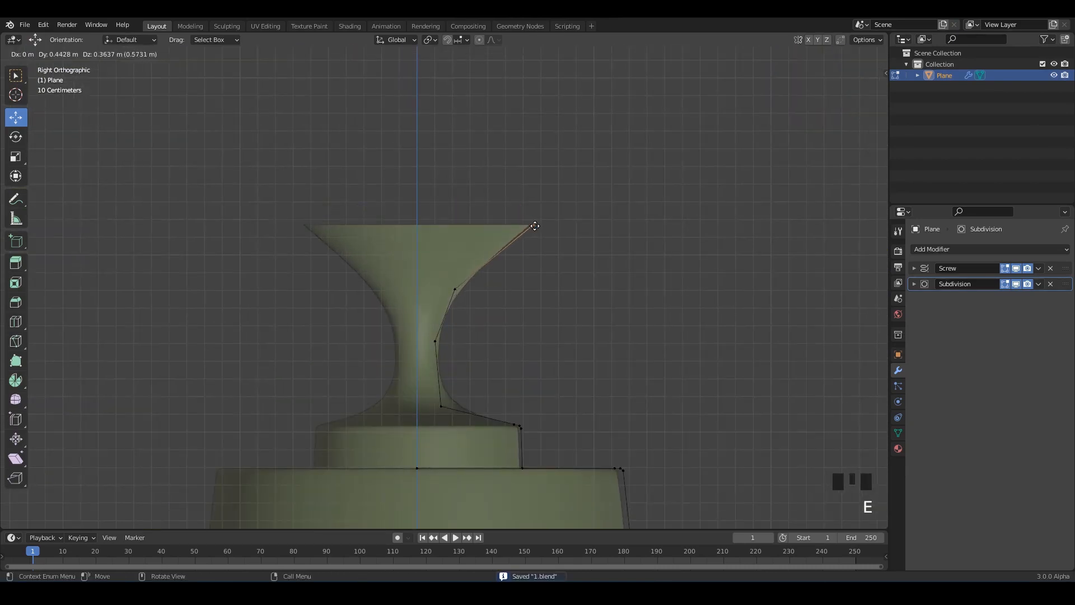
{"action": "left_click", "coordinate": [533, 227]}
Step: Extrude the bowl's outer vertex steeply upward and outward to form its lower wall
{"action": "key", "text": "alt+z"}
{"action": "scroll", "coordinate": [512, 263], "scroll_direction": "down", "scroll_amount": 2}
{"action": "middle_click_drag", "start_coordinate": [521, 232], "coordinate": [526, 341], "text": "shift"}
{"action": "key", "text": "alt+z"}
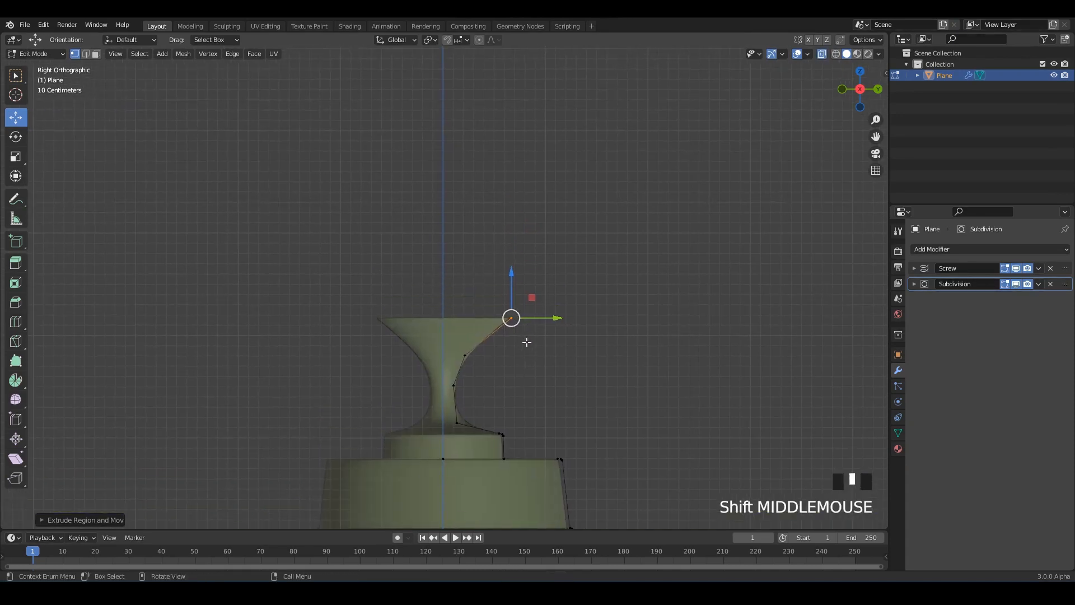
{"action": "key", "text": "e"}
{"action": "left_click", "coordinate": [552, 227]}
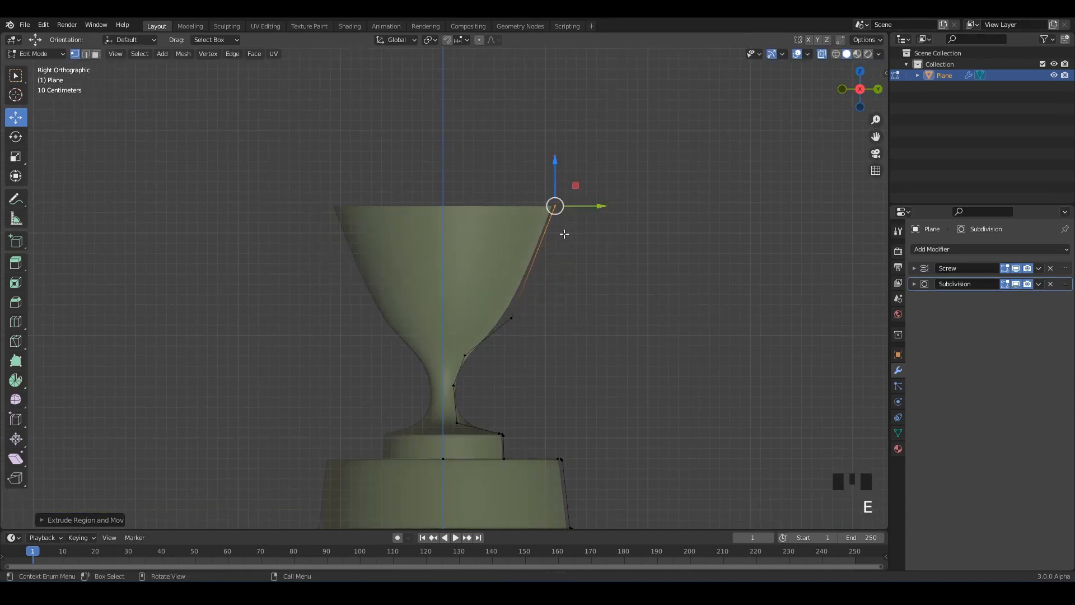
Step: Extrude a nearly vertical segment up to the bowl's rim and save the file
{"action": "scroll", "coordinate": [562, 234], "scroll_direction": "down", "scroll_amount": 2}
{"action": "middle_click_drag", "start_coordinate": [538, 239], "coordinate": [541, 305], "text": "shift"}
{"action": "key", "text": "e"}
{"action": "left_click", "coordinate": [562, 206]}
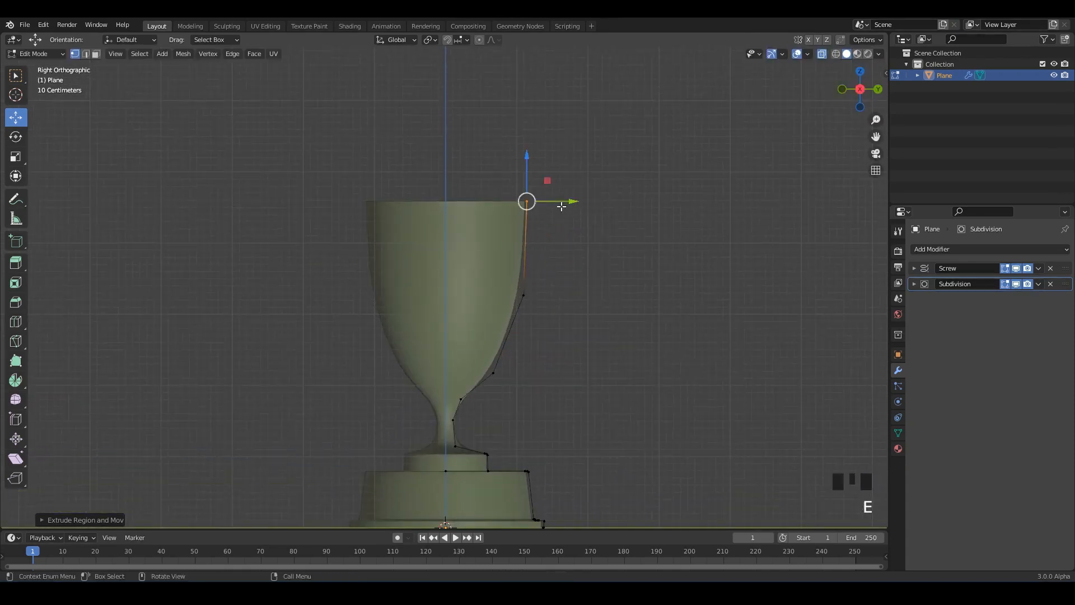
{"action": "key", "text": "alt+z"}
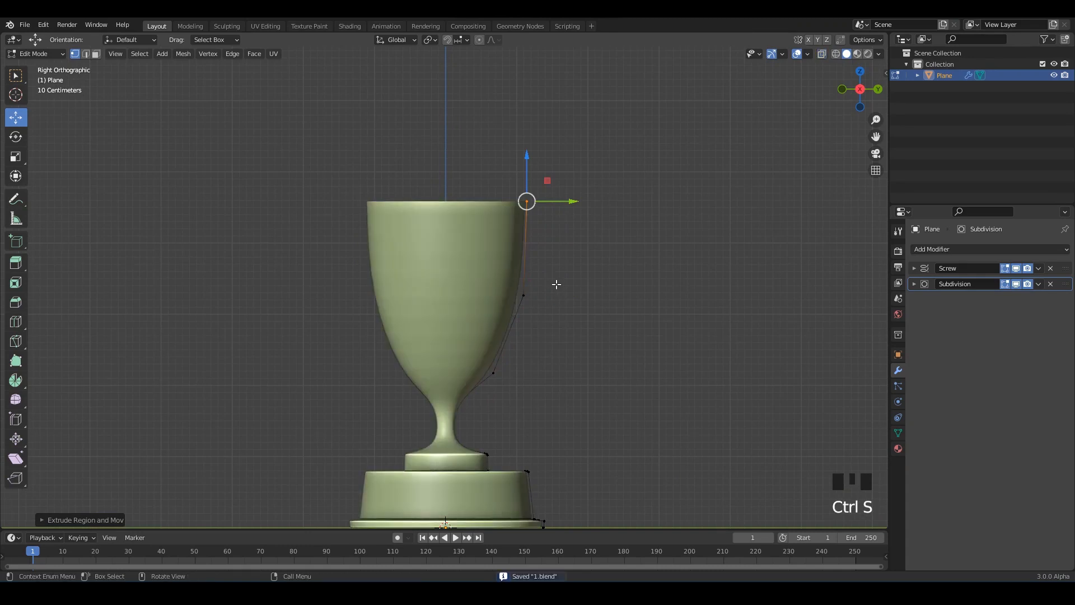
Step: Move the bowl wall's two upper vertices outward along Y, and bring the rim vertex slightly back inward
{"action": "key", "text": "alt+z"}
{"action": "scroll", "coordinate": [594, 252], "scroll_direction": "up", "scroll_amount": 1}
{"action": "left_click_drag", "start_coordinate": [658, 149], "coordinate": [512, 330]}
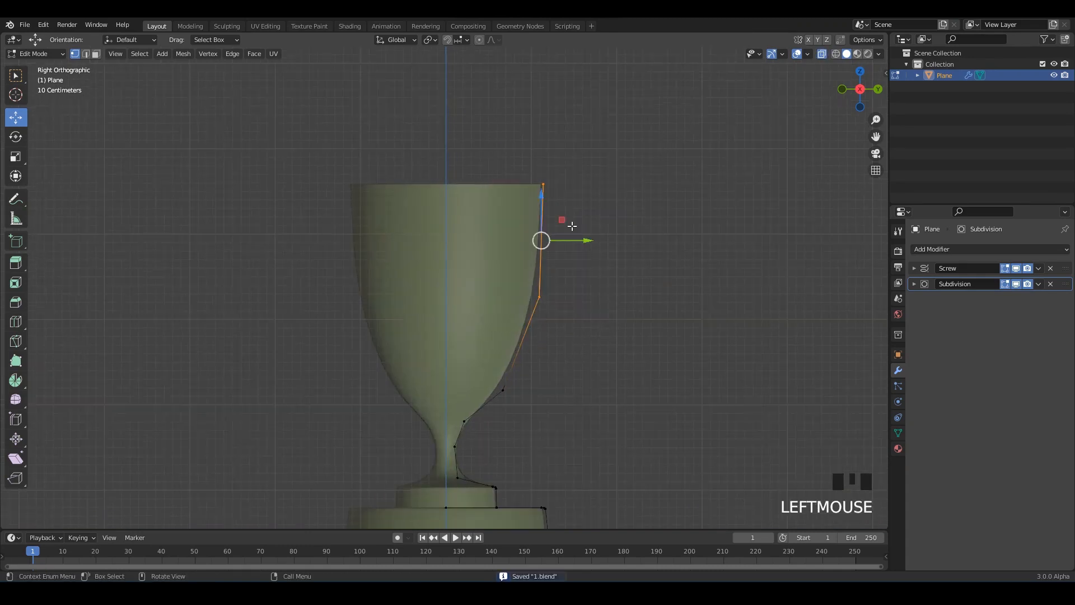
{"action": "left_click_drag", "start_coordinate": [590, 243], "coordinate": [604, 243]}
{"action": "left_click", "coordinate": [564, 184]}
{"action": "left_click_drag", "start_coordinate": [589, 186], "coordinate": [564, 248]}
Step: Subdivide the bowl's upper wall edge, move the new middle vertex outward along Y to bulge the wall, and save
{"action": "key", "text": "alt+z"}
{"action": "key", "text": "alt+z"}
{"action": "left_click", "coordinate": [560, 296]}
{"action": "scroll", "coordinate": [561, 310], "scroll_direction": "up", "scroll_amount": 1}
{"action": "right_click_drag", "start_coordinate": [553, 88], "coordinate": [604, 114]}
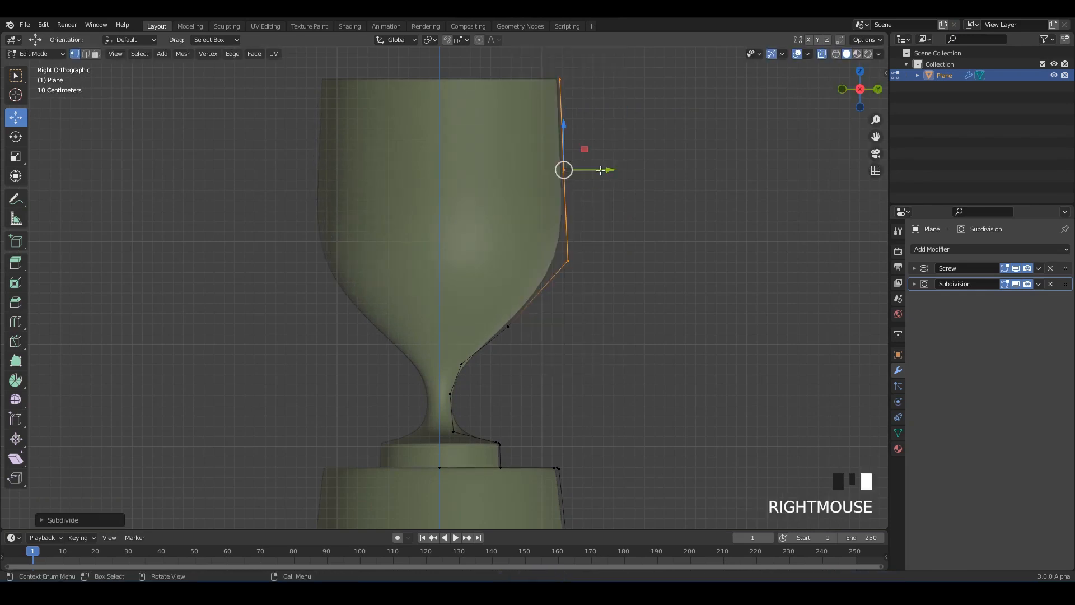
{"action": "mouse_move", "coordinate": [539, 136]}
{"action": "left_mouse_down"}
{"action": "mouse_move", "coordinate": [635, 192]}
{"action": "mouse_move", "coordinate": [608, 172]}
{"action": "mouse_move", "coordinate": [620, 170]}
{"action": "left_mouse_up"}
{"action": "key", "text": "ctrl+s"}
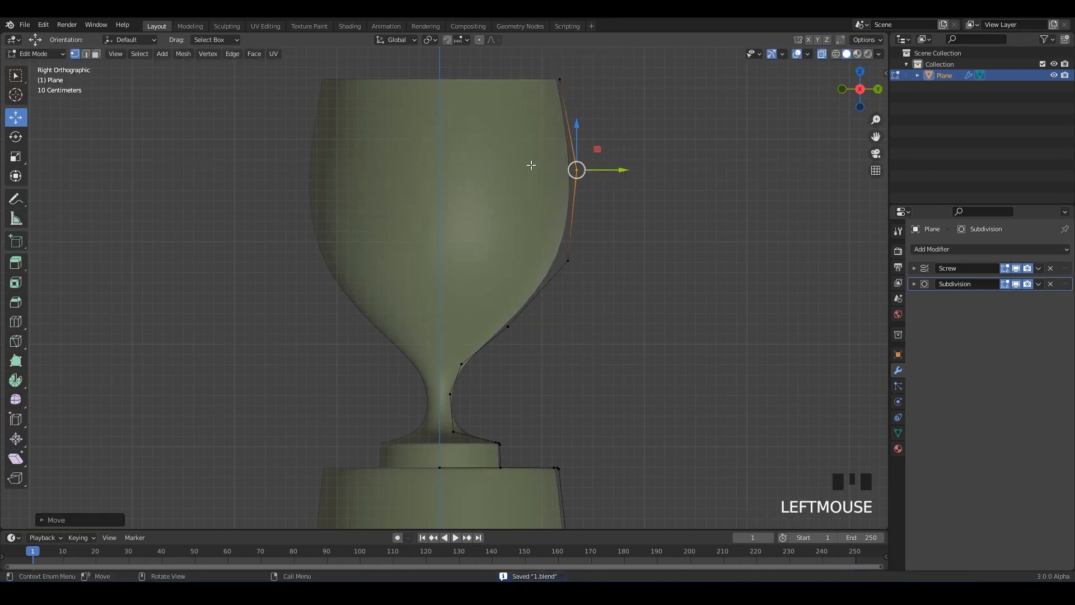
Step: Move the bowl's rim vertex slightly outward along Y and save the file
{"action": "middle_click_drag", "start_coordinate": [532, 163], "coordinate": [522, 231], "text": "shift"}
{"action": "left_click_drag", "start_coordinate": [597, 107], "coordinate": [523, 152]}
{"action": "left_click_drag", "start_coordinate": [601, 147], "coordinate": [609, 147]}
{"action": "middle_click_drag", "start_coordinate": [574, 381], "coordinate": [584, 296], "text": "shift"}
{"action": "key", "text": "ctrl+s"}
{"action": "middle_click_drag", "start_coordinate": [514, 306], "coordinate": [497, 331], "text": "shift"}
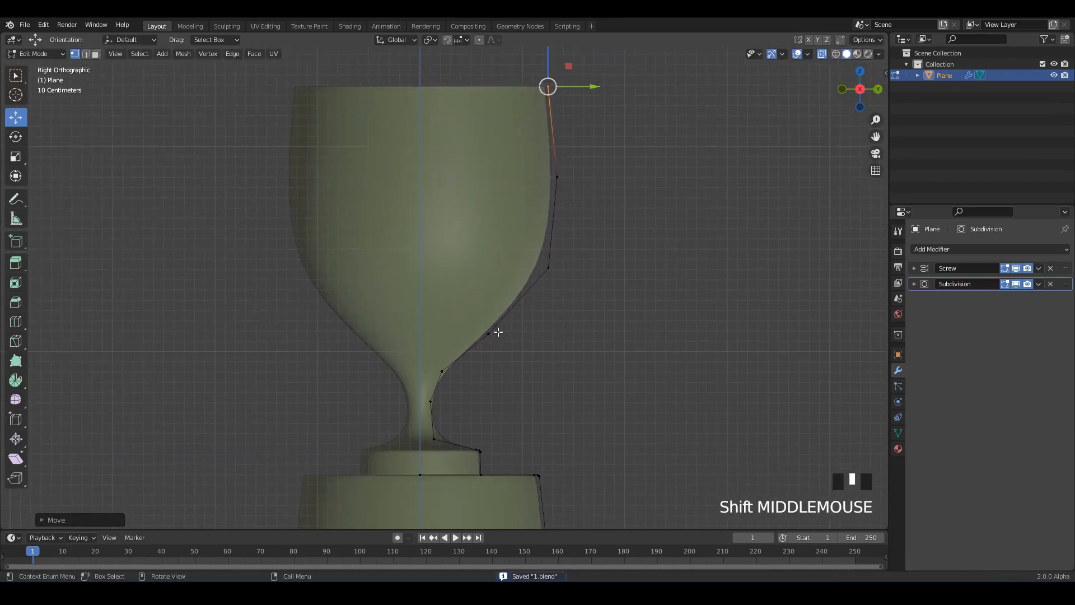
Step: Move the bowl's lower wall vertex outward, raise the vertex above it slightly, and adjust the upper bulge vertex
{"action": "left_click", "coordinate": [490, 331]}
{"action": "left_click_drag", "start_coordinate": [489, 331], "coordinate": [508, 325]}
{"action": "left_click", "coordinate": [548, 267]}
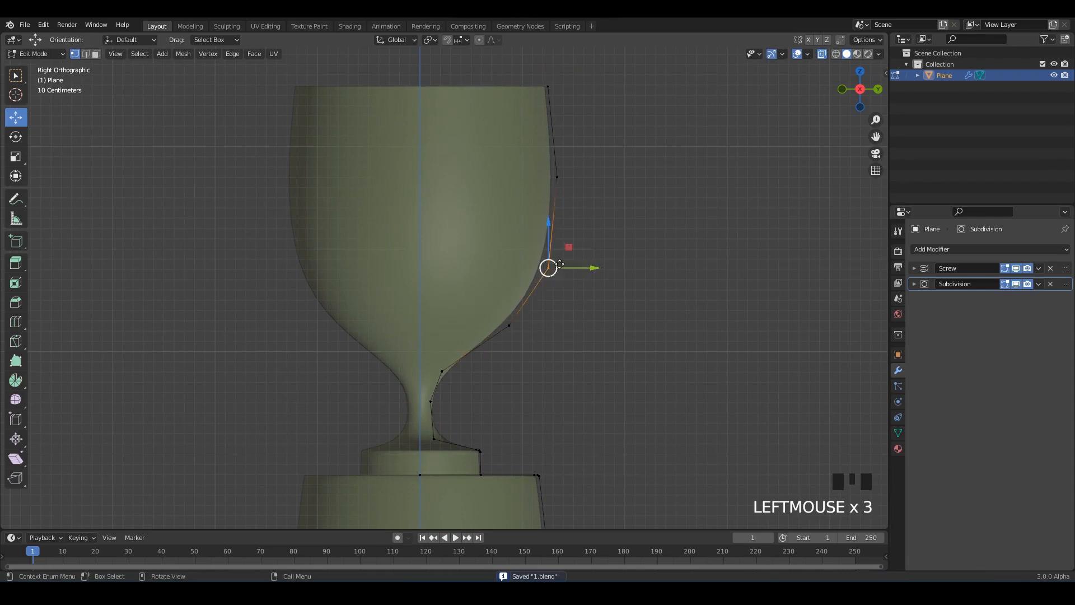
{"action": "mouse_move", "coordinate": [548, 266]}
{"action": "left_mouse_down"}
{"action": "mouse_move", "coordinate": [560, 249]}
{"action": "mouse_move", "coordinate": [551, 253]}
{"action": "left_mouse_up"}
{"action": "left_click", "coordinate": [557, 177]}
{"action": "mouse_move", "coordinate": [556, 177]}
{"action": "left_mouse_down"}
{"action": "mouse_move", "coordinate": [562, 149]}
{"action": "mouse_move", "coordinate": [546, 183]}
{"action": "left_mouse_up"}
{"action": "scroll", "coordinate": [459, 308], "scroll_direction": "down", "scroll_amount": 2}
{"action": "scroll", "coordinate": [494, 319], "scroll_direction": "up", "scroll_amount": 2}
{"action": "scroll", "coordinate": [365, 243], "scroll_direction": "down", "scroll_amount": 2}
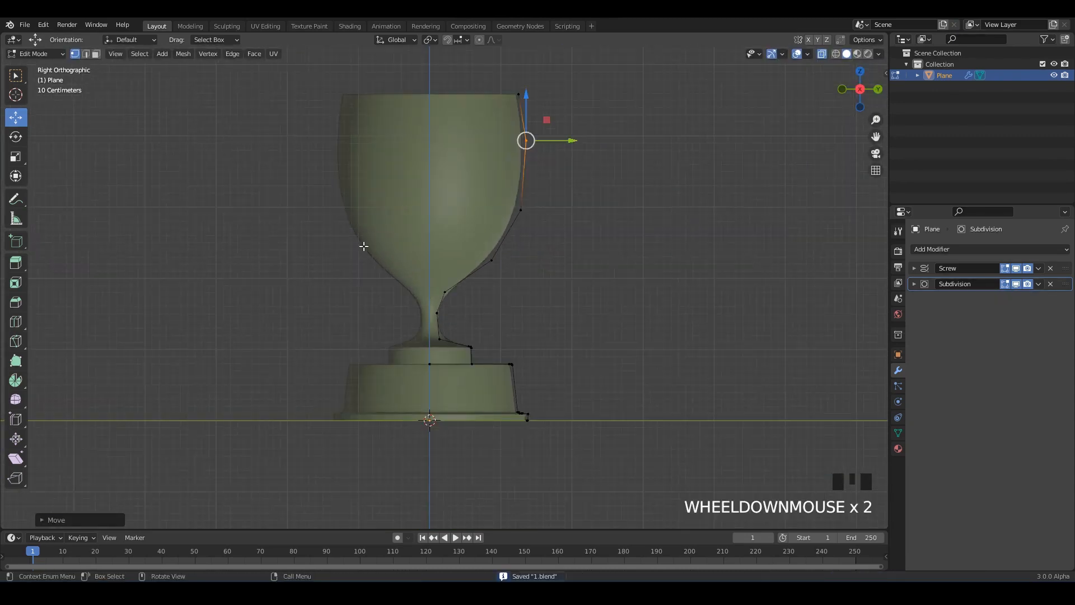
Step: Raise the lower bowl and upper stem vertices slightly along Z, and shift the stem's vertices slightly outward along Y
{"action": "left_click_drag", "start_coordinate": [291, 197], "coordinate": [607, 331]}
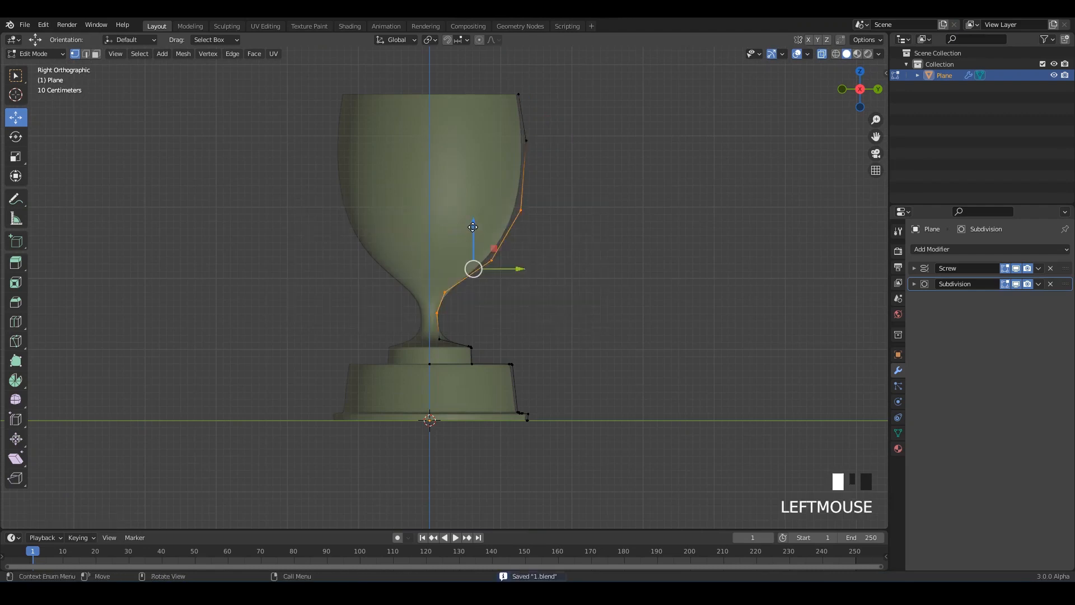
{"action": "left_click_drag", "start_coordinate": [473, 227], "coordinate": [476, 222]}
{"action": "scroll", "coordinate": [381, 288], "scroll_direction": "up", "scroll_amount": 2}
{"action": "left_click_drag", "start_coordinate": [391, 250], "coordinate": [454, 372]}
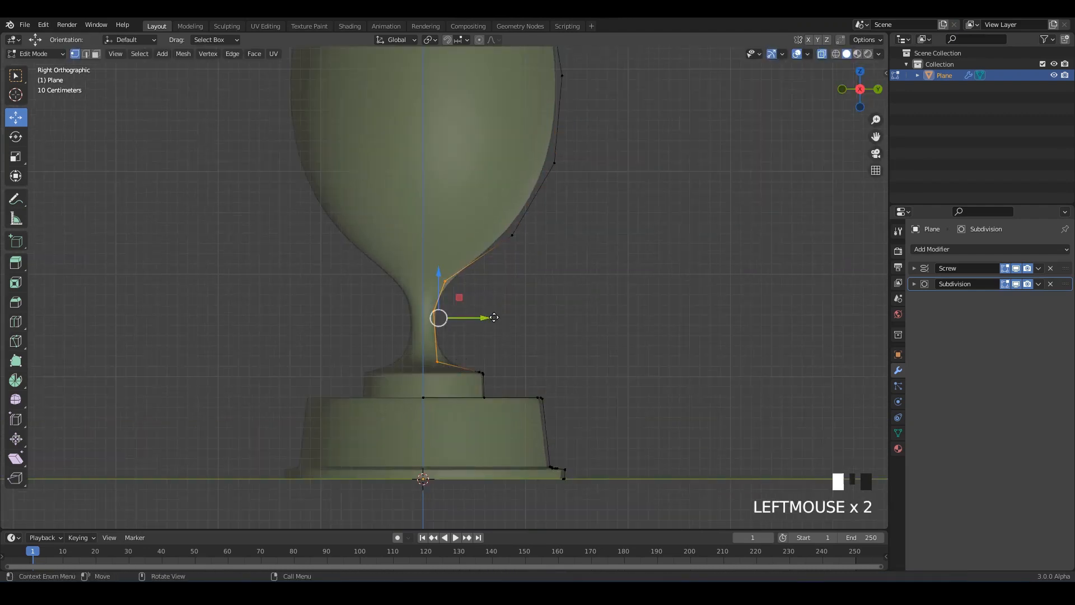
{"action": "left_click_drag", "start_coordinate": [494, 318], "coordinate": [497, 317]}
Step: Adjust the two vertices where stem meets bowl, and pull the bowl's underside and lower wall vertices outward and up
{"action": "left_click_drag", "start_coordinate": [496, 359], "coordinate": [440, 237]}
{"action": "middle_click_drag", "start_coordinate": [439, 236], "coordinate": [444, 252], "text": "shift"}
{"action": "scroll", "coordinate": [448, 302], "scroll_direction": "down", "scroll_amount": 3}
{"action": "scroll", "coordinate": [448, 313], "scroll_direction": "up", "scroll_amount": 5}
{"action": "middle_click_drag", "start_coordinate": [476, 336], "coordinate": [478, 320], "text": "shift"}
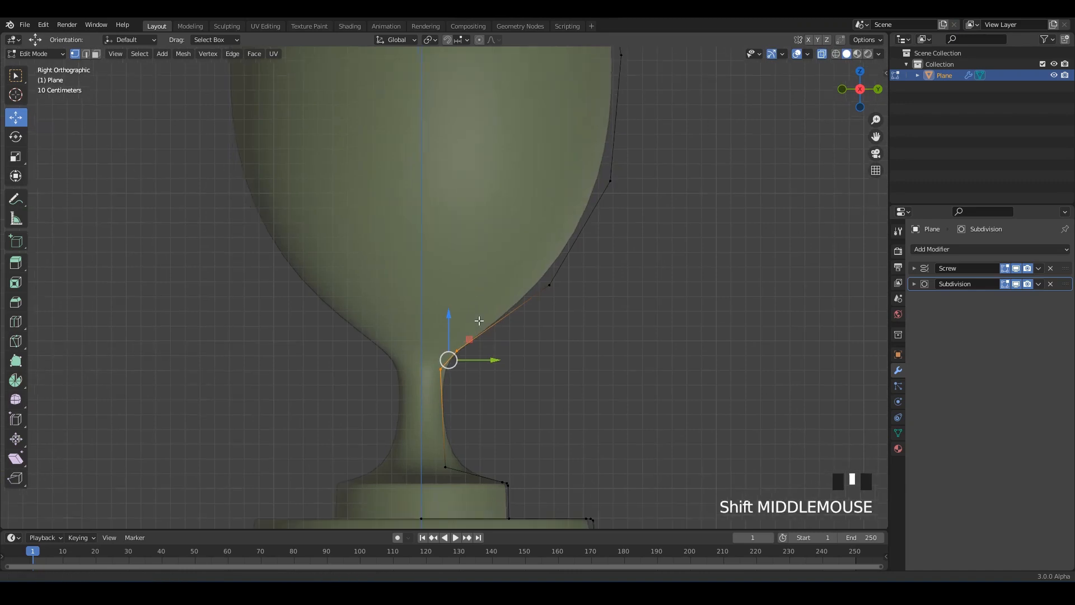
{"action": "left_click_drag", "start_coordinate": [453, 358], "coordinate": [450, 360]}
{"action": "left_click_drag", "start_coordinate": [461, 351], "coordinate": [503, 329]}
{"action": "left_click_drag", "start_coordinate": [549, 285], "coordinate": [559, 276]}
{"action": "left_click", "coordinate": [563, 274]}
Step: Raise the bowl's mid-wall vertex and move the upper wall vertex up along Z closer to the rim
{"action": "middle_click_drag", "start_coordinate": [563, 273], "coordinate": [542, 358], "text": "shift"}
{"action": "left_click", "coordinate": [542, 357]}
{"action": "left_click_drag", "start_coordinate": [592, 265], "coordinate": [595, 241]}
{"action": "scroll", "coordinate": [588, 235], "scroll_direction": "down", "scroll_amount": 3}
{"action": "middle_click_drag", "start_coordinate": [577, 225], "coordinate": [572, 245], "text": "shift"}
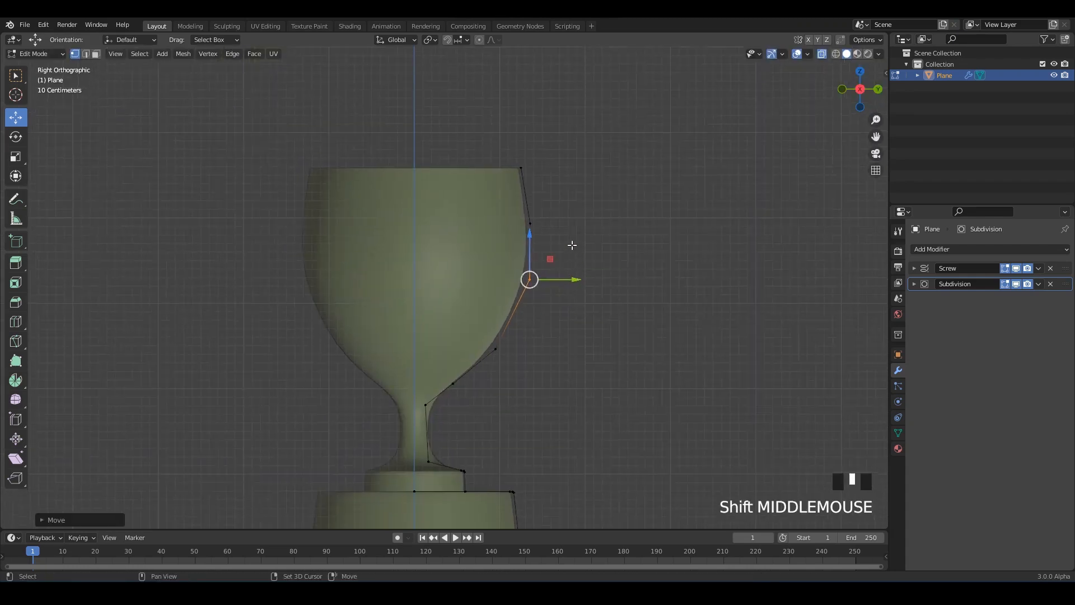
{"action": "left_click_drag", "start_coordinate": [577, 236], "coordinate": [522, 209]}
{"action": "left_click_drag", "start_coordinate": [535, 223], "coordinate": [536, 210]}
Step: Turn off X-ray display, leave mesh editing and save the cup
{"action": "key", "text": "alt+z"}
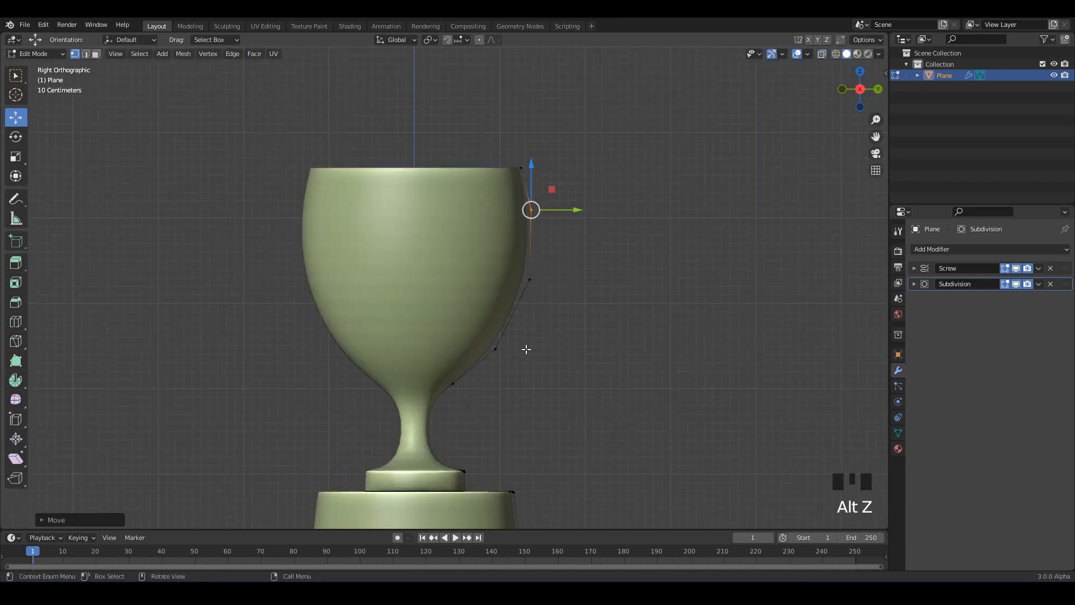
{"action": "middle_click_drag", "start_coordinate": [526, 351], "coordinate": [512, 314], "text": "shift"}
{"action": "scroll", "coordinate": [585, 304], "scroll_direction": "down", "scroll_amount": 3}
{"action": "key", "text": "Tab"}
{"action": "key", "text": "Tab"}
{"action": "scroll", "coordinate": [488, 341], "scroll_direction": "down", "scroll_amount": 4}
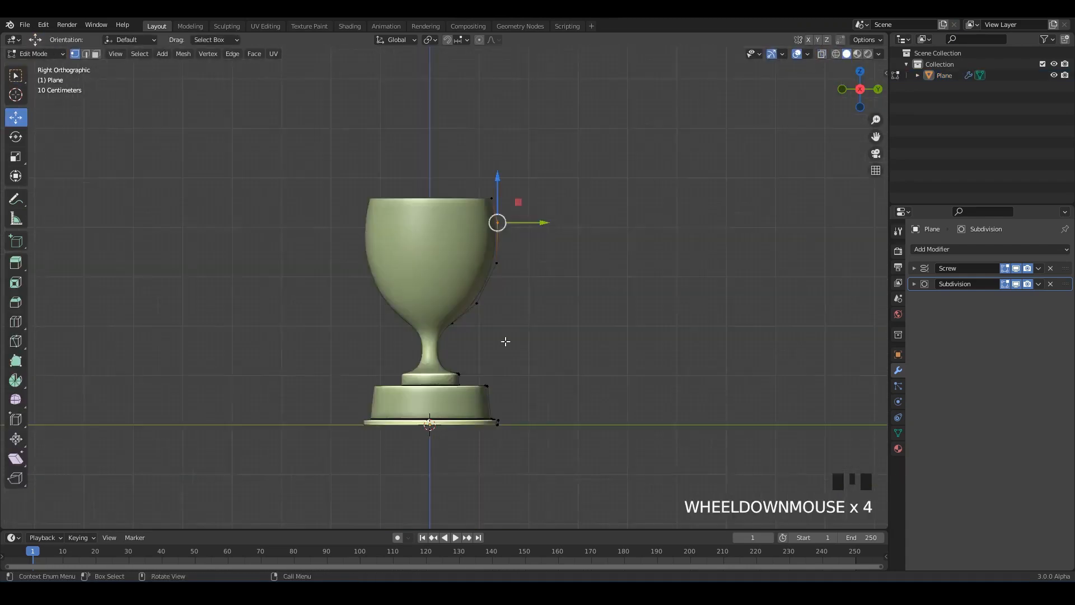
{"action": "key", "text": "Tab"}
{"action": "scroll", "coordinate": [575, 297], "scroll_direction": "up", "scroll_amount": 3}
{"action": "key", "text": "shift+a"}
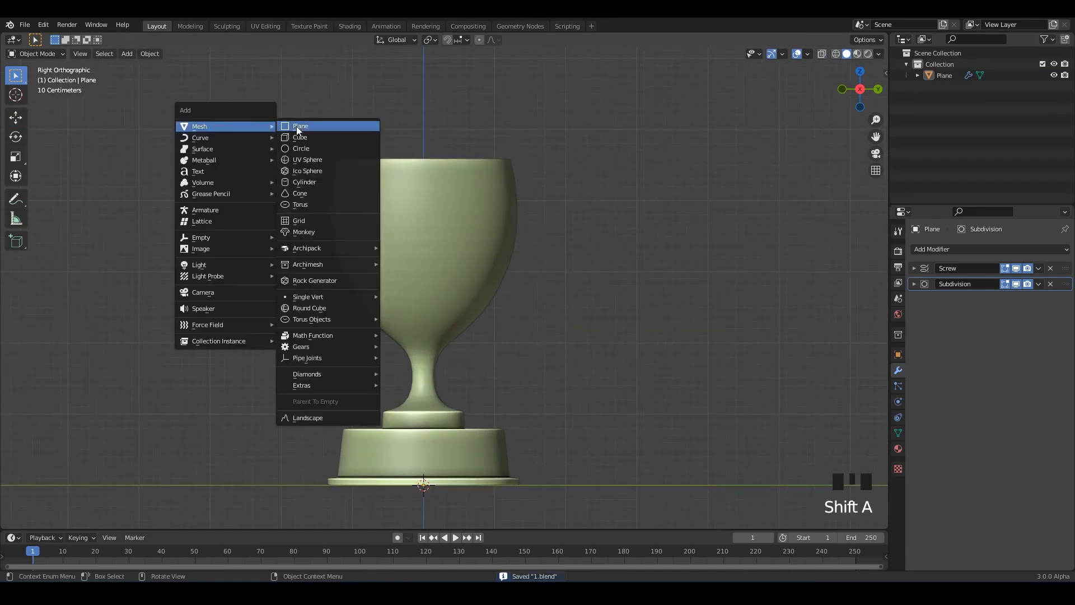
{"action": "double_click", "coordinate": [511, 197]}
{"action": "key", "text": "Tab"}
{"action": "key", "text": "shift+d"}
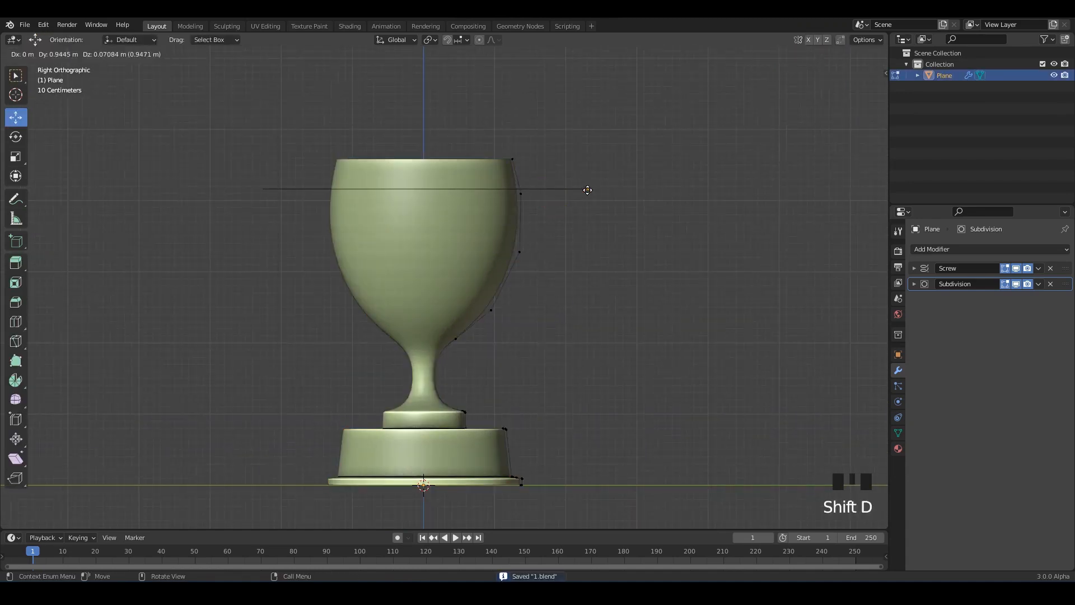
{"action": "left_click", "coordinate": [594, 190]}
{"action": "left_click", "coordinate": [1051, 284]}
{"action": "left_click", "coordinate": [1050, 268]}
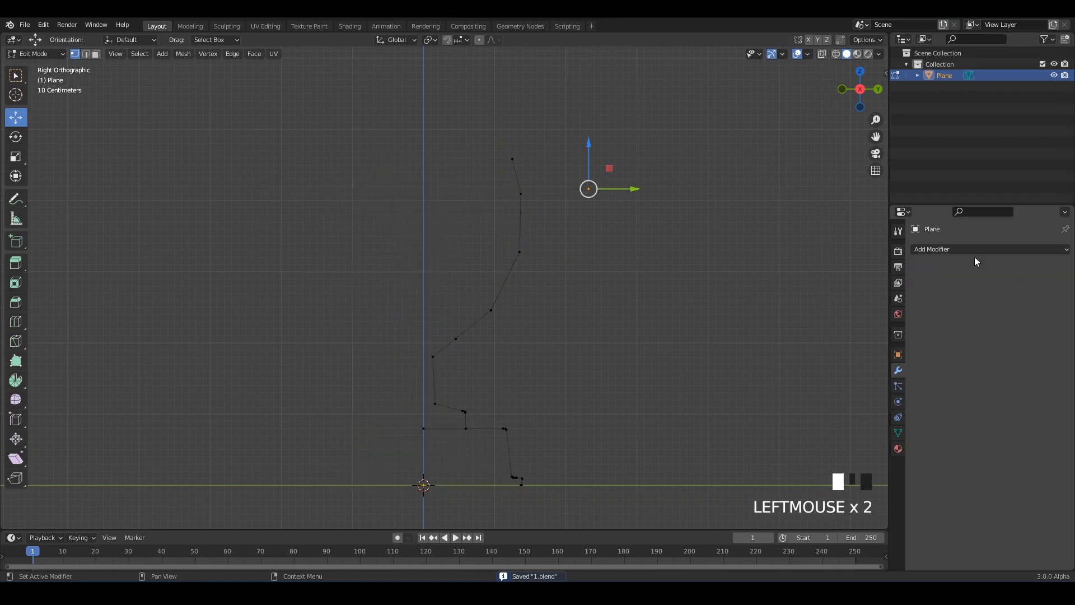
{"action": "key", "text": "ctrl+z"}
{"action": "key", "text": "ctrl+z"}
{"action": "key", "text": "ctrl+z"}
{"action": "key", "text": "ctrl+z"}
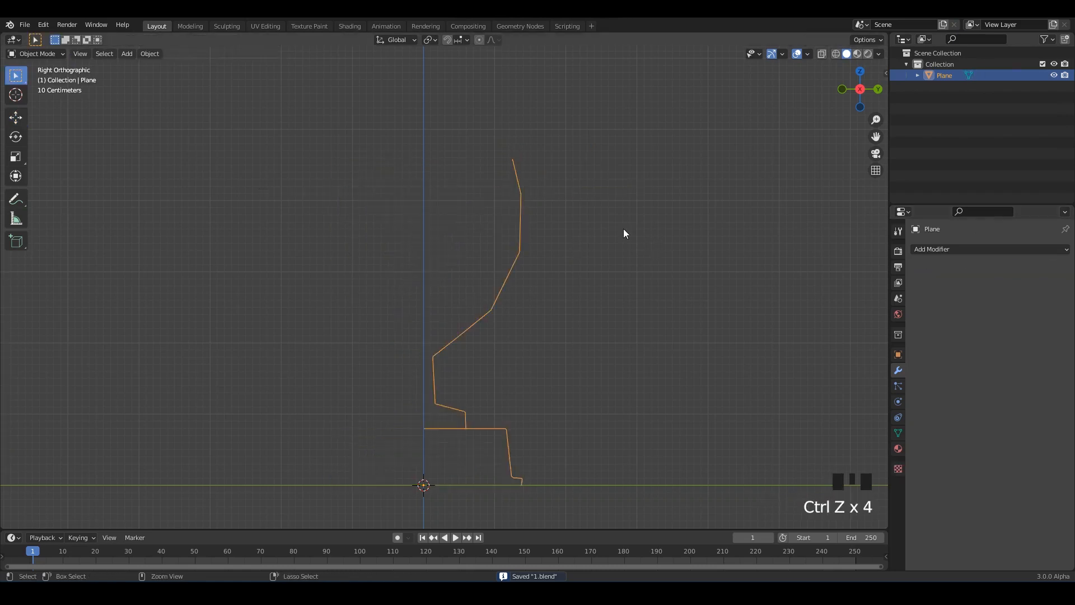
{"action": "key", "text": "Tab"}
{"action": "key", "text": "Tab"}
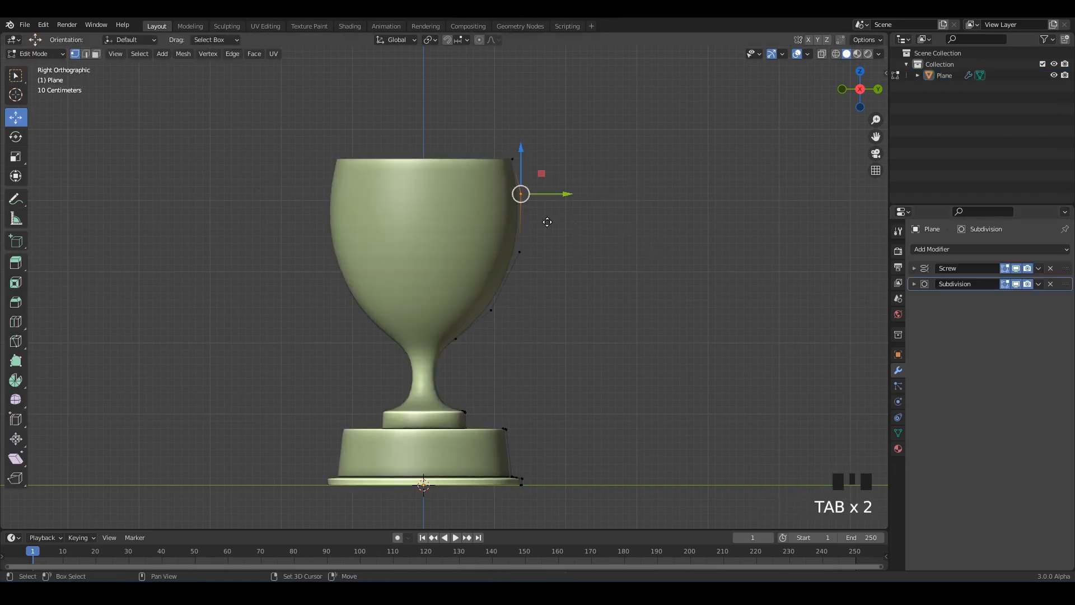
Step: Duplicate the bowl's upper wall vertex outward and separate the copy into its own object
{"action": "key", "text": "shift+d"}
{"action": "left_click", "coordinate": [610, 217]}
{"action": "key", "text": "p"}
{"action": "left_click", "coordinate": [653, 183]}
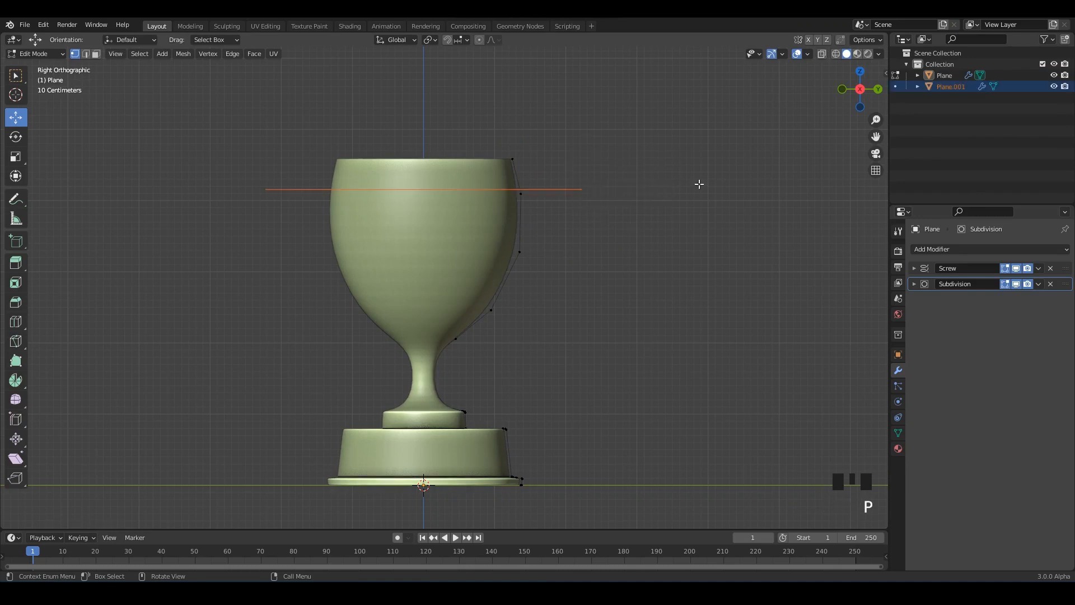
Step: Remove the Subdivision and Screw modifiers from the separated vertex object
{"action": "key", "text": "Tab"}
{"action": "left_click", "coordinate": [572, 190]}
{"action": "left_click", "coordinate": [1050, 284]}
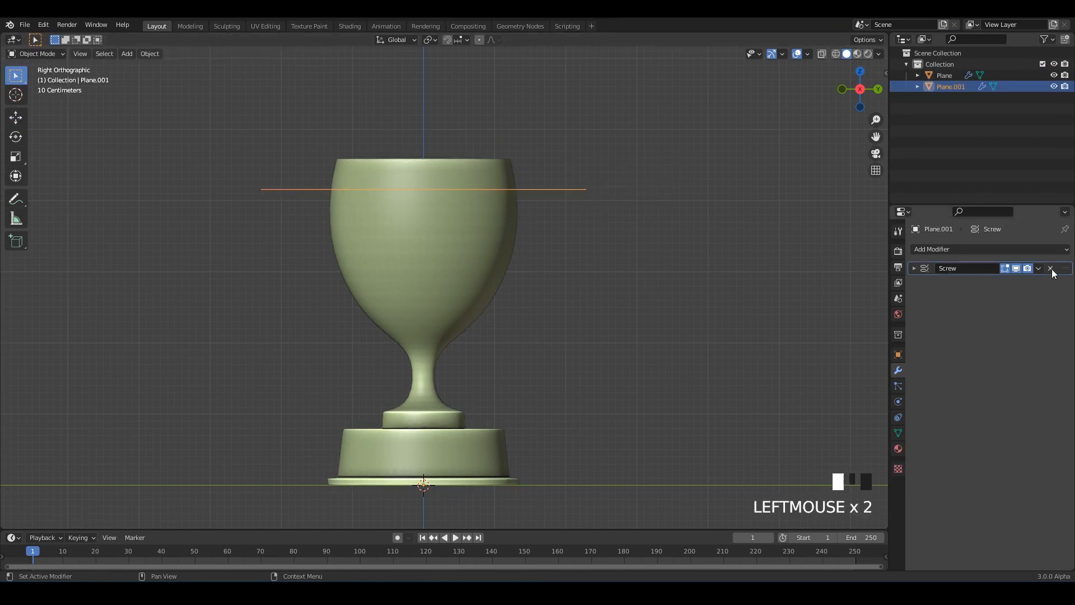
{"action": "left_click", "coordinate": [1050, 268]}
Step: Move the separated vertex onto the bowl's outer wall just below the rim and save the file
{"action": "key", "text": "Tab"}
{"action": "key", "text": "Tab"}
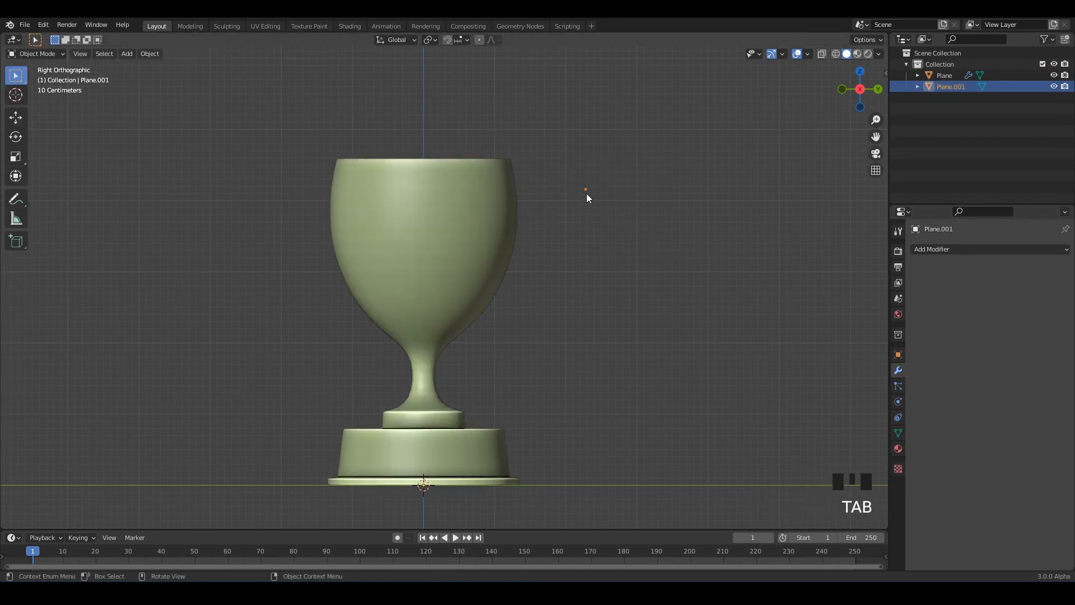
{"action": "key", "text": "Tab"}
{"action": "left_click_drag", "start_coordinate": [586, 187], "coordinate": [516, 180]}
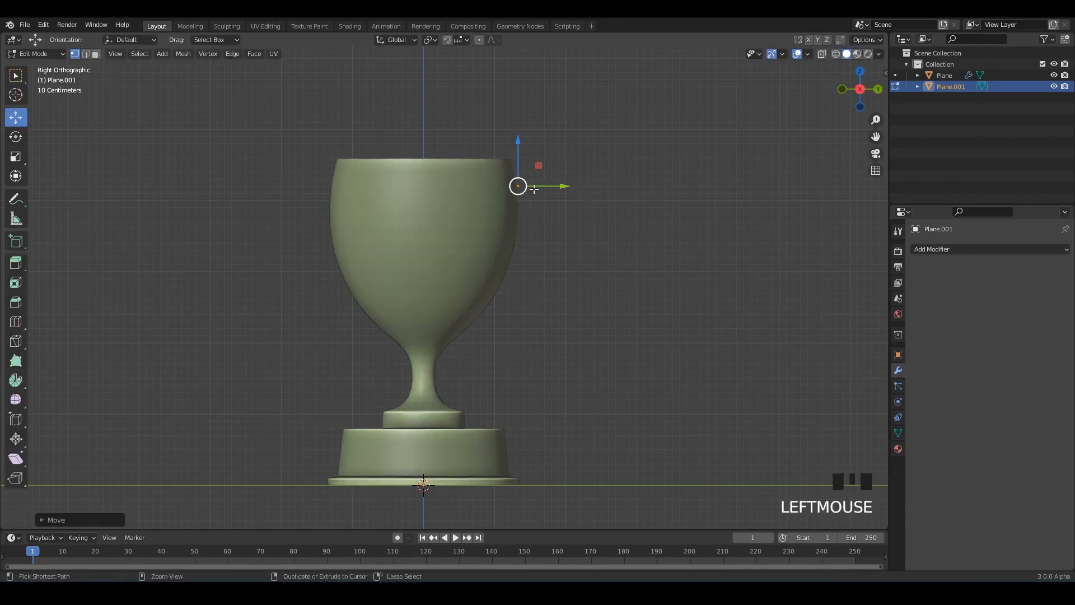
{"action": "key", "text": "ctrl+s"}
Step: Extrude the vertex outward and up, and again outward and down, to form the upper part of a handle
{"action": "scroll", "coordinate": [515, 216], "scroll_direction": "up", "scroll_amount": 2}
{"action": "middle_click_drag", "start_coordinate": [514, 217], "coordinate": [458, 267], "text": "shift"}
{"action": "key", "text": "e"}
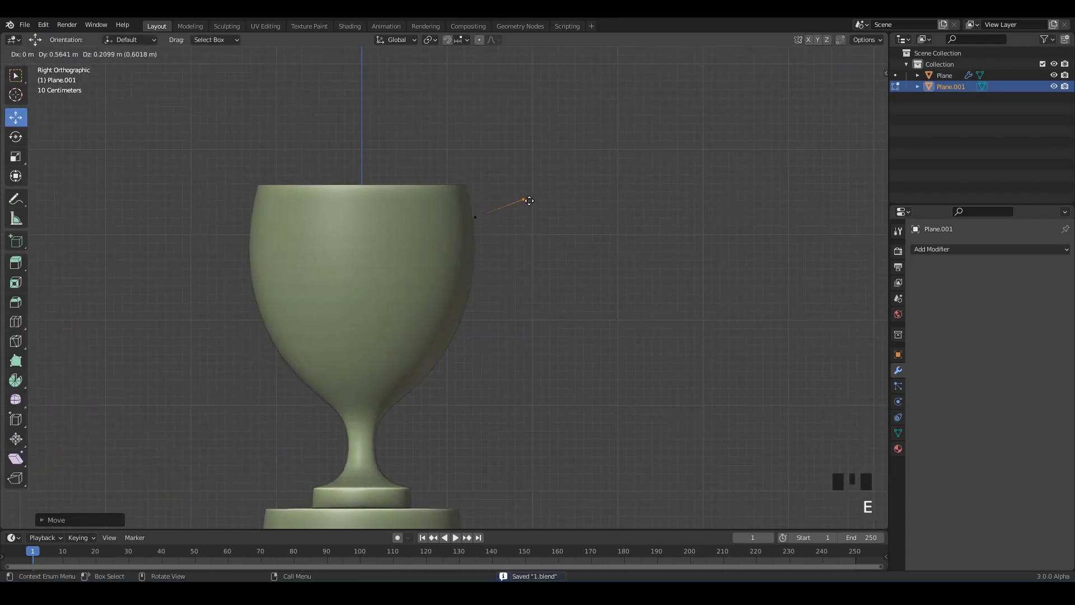
{"action": "left_click", "coordinate": [529, 201]}
{"action": "key", "text": "e"}
{"action": "left_click", "coordinate": [587, 230]}
Step: Extrude three more segments down and inward to end the handle at the lower bowl, and leave mesh editing
{"action": "key", "text": "e"}
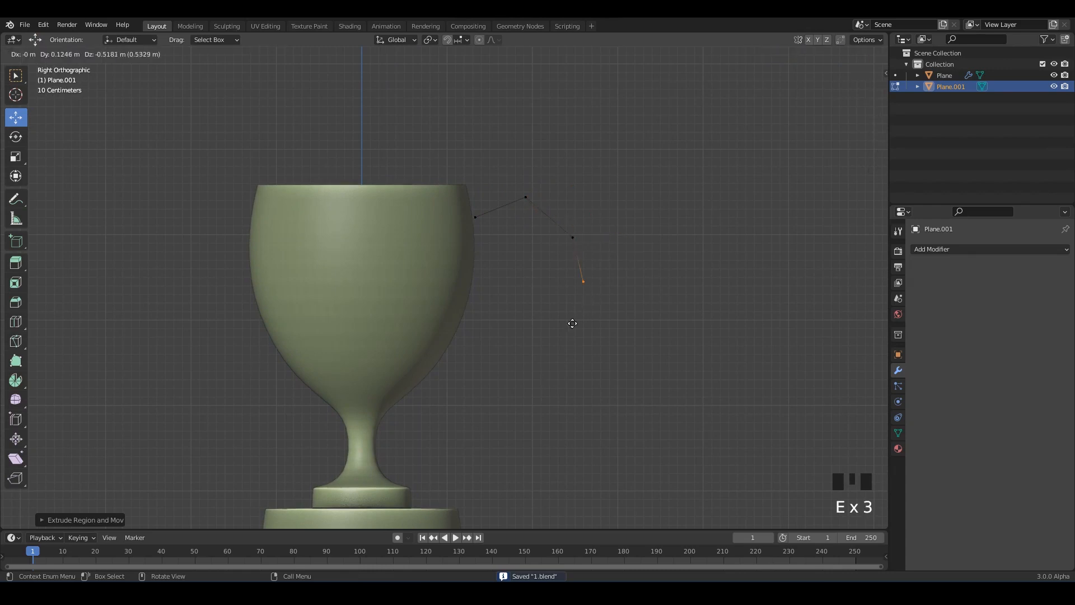
{"action": "left_click", "coordinate": [532, 336]}
{"action": "key", "text": "e"}
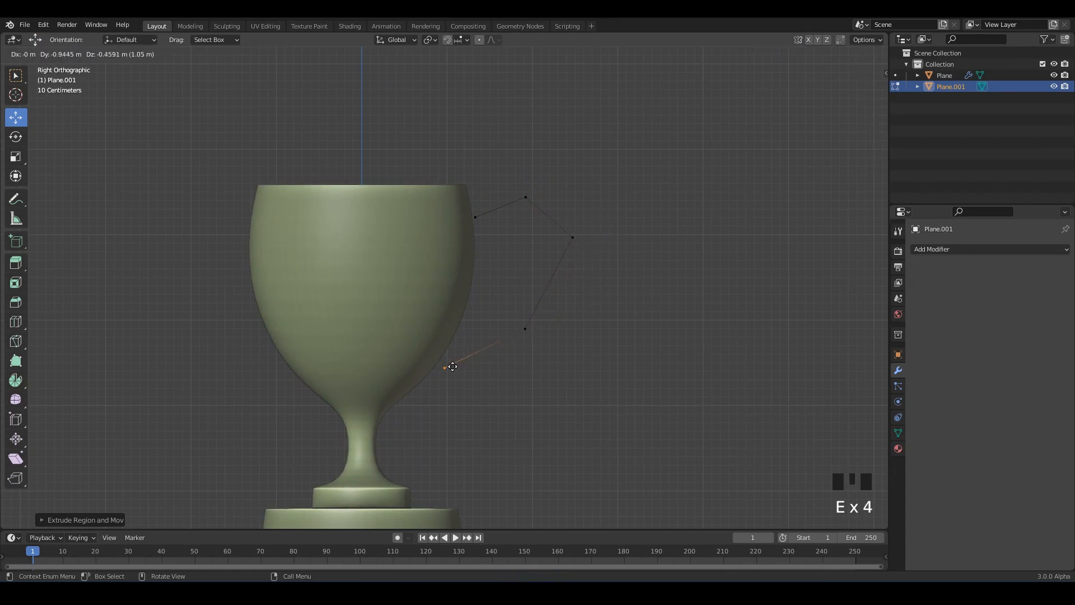
{"action": "left_click", "coordinate": [463, 373]}
{"action": "key", "text": "e"}
{"action": "left_click", "coordinate": [421, 376]}
{"action": "key", "text": "Tab"}
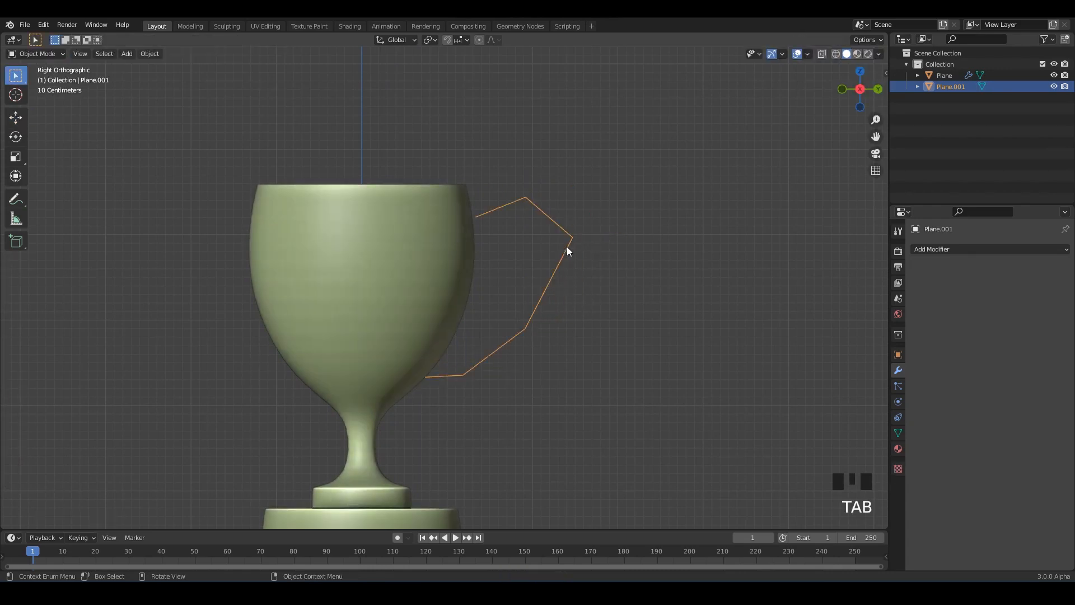
Step: Smooth the handle with a Subdivision modifier at viewport level 2 and save the file
{"action": "key", "text": "ctrl+1"}
{"action": "scroll", "coordinate": [588, 252], "scroll_direction": "down", "scroll_amount": 5}
{"action": "left_click", "coordinate": [594, 248]}
{"action": "key", "text": "ctrl+s"}
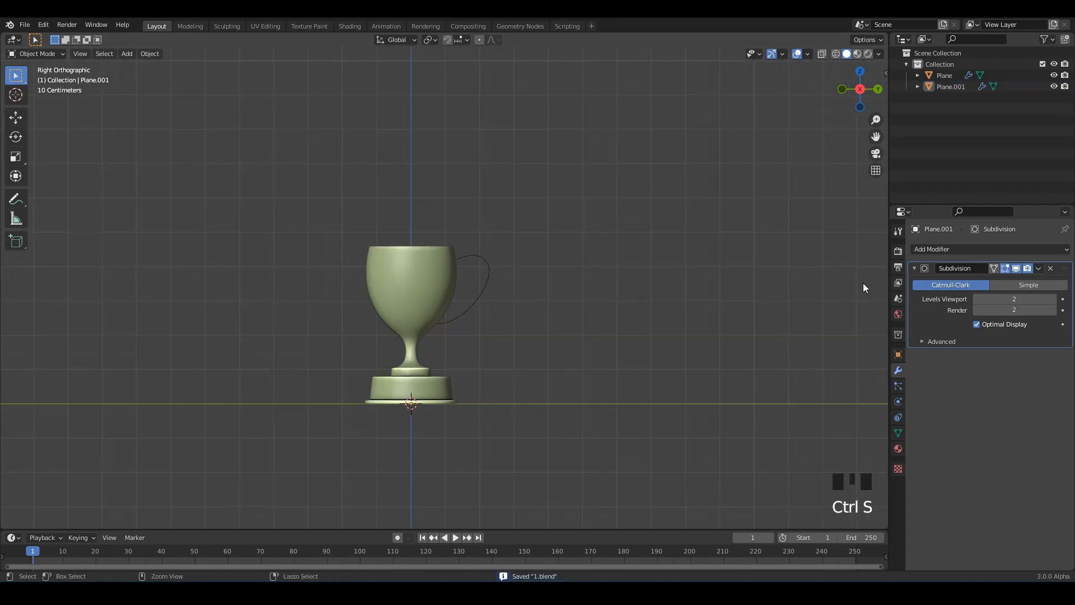
Step: Add a Mirror modifier to the handle and mirror it across the Y axis only
{"action": "left_click", "coordinate": [933, 249]}
{"action": "left_click", "coordinate": [844, 379]}
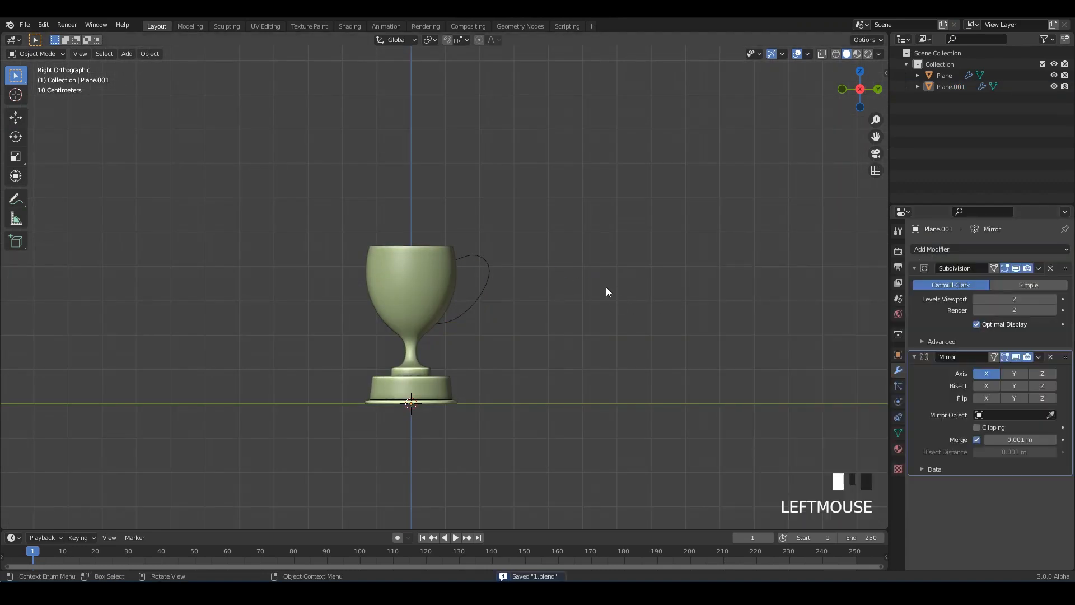
{"action": "left_click", "coordinate": [1043, 373]}
Step: Adjust the position of the handle's lower outer vertex slightly and save the file
{"action": "key", "text": "Tab"}
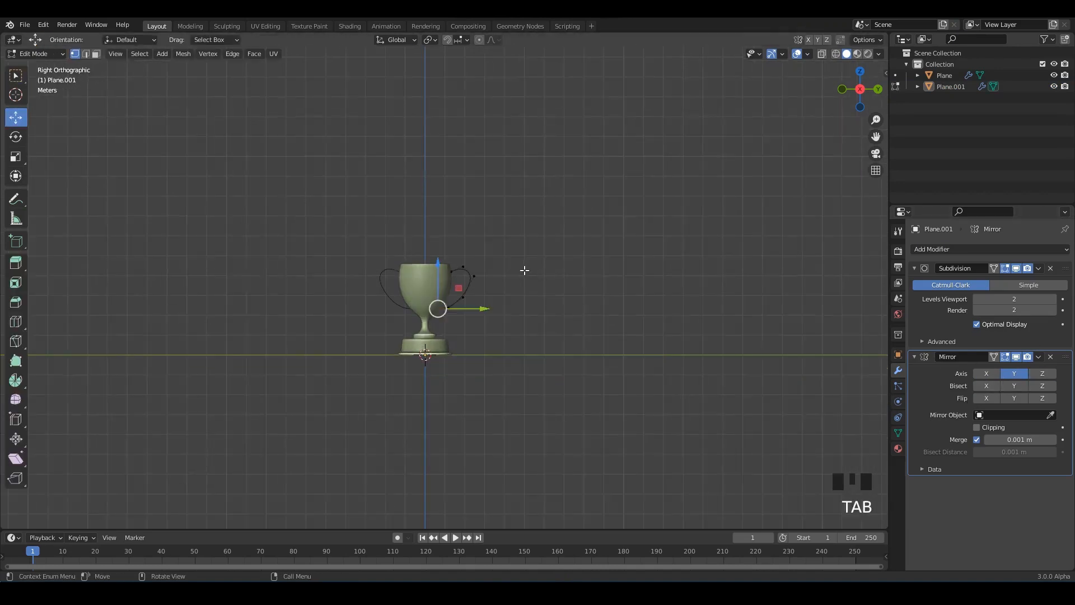
{"action": "scroll", "coordinate": [526, 274], "scroll_direction": "up", "scroll_amount": 8}
{"action": "middle_click_drag", "start_coordinate": [531, 302], "coordinate": [569, 319], "text": "shift"}
{"action": "mouse_move", "coordinate": [569, 320]}
{"action": "left_mouse_down"}
{"action": "mouse_move", "coordinate": [532, 349]}
{"action": "mouse_move", "coordinate": [523, 327]}
{"action": "left_mouse_up"}
{"action": "key", "text": "Tab"}
Step: Collapse the Subdivision and Mirror settings and add a Skin modifier to give the handles thickness
{"action": "left_click", "coordinate": [915, 269]}
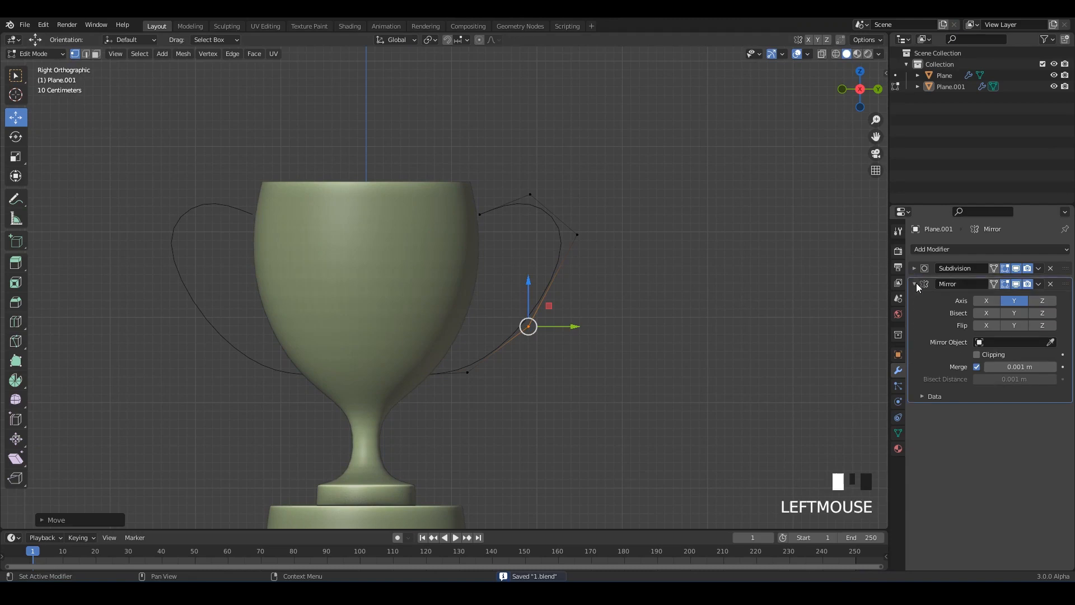
{"action": "left_click", "coordinate": [916, 283]}
{"action": "left_click", "coordinate": [956, 251]}
{"action": "left_click", "coordinate": [842, 428]}
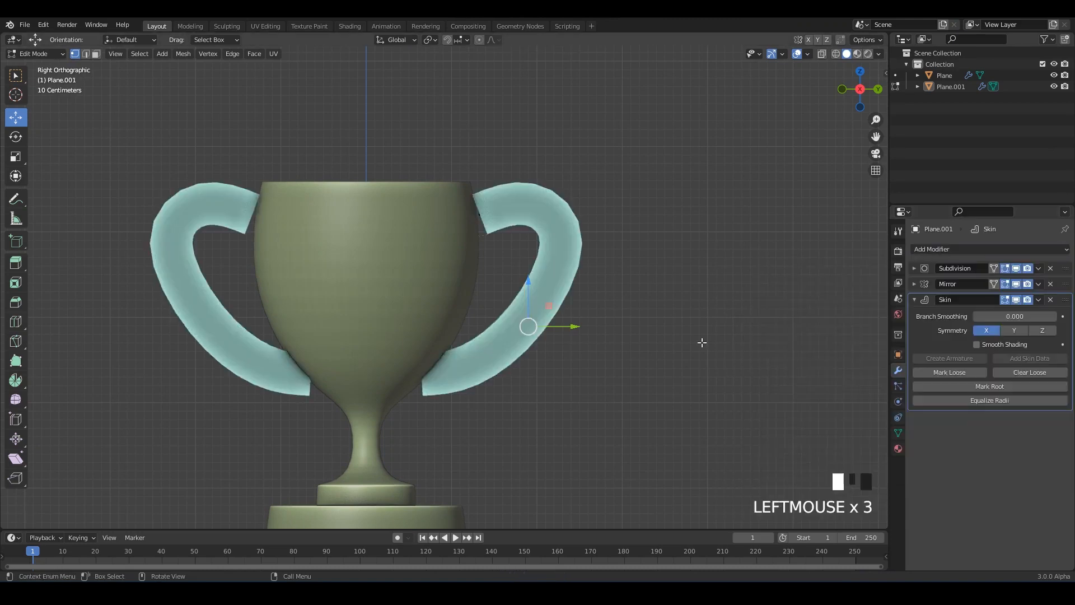
{"action": "key", "text": "Tab"}
{"action": "key", "text": "Tab"}
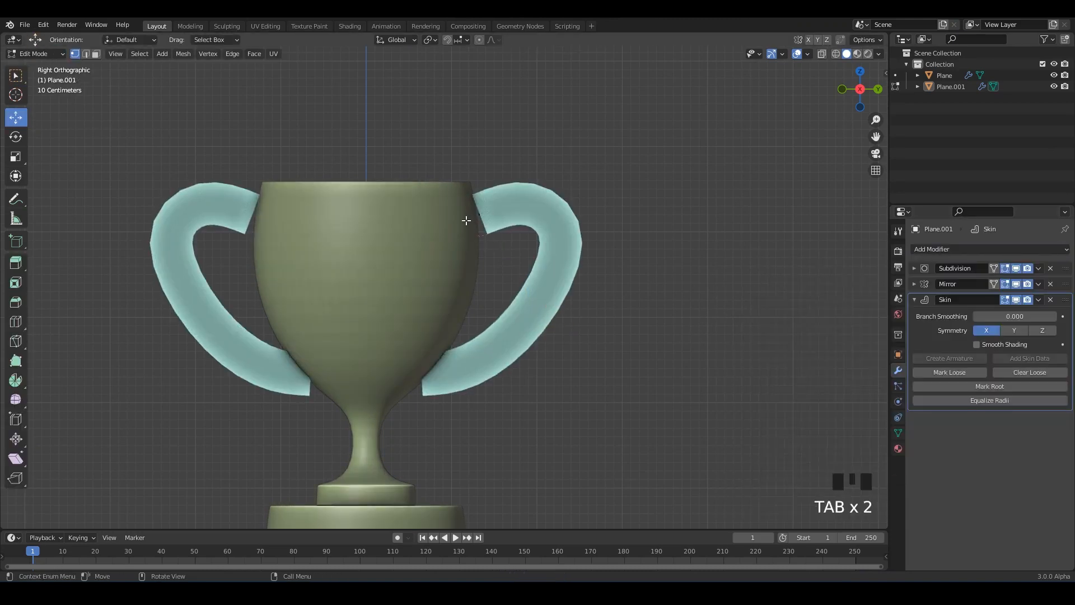
Step: Turn on X-ray display, move the handle's upper end vertex into the bowl wall, and adjust the next vertex
{"action": "key", "text": "alt+z"}
{"action": "left_click_drag", "start_coordinate": [508, 217], "coordinate": [525, 187]}
{"action": "left_click", "coordinate": [530, 193]}
{"action": "scroll", "coordinate": [615, 279], "scroll_direction": "up", "scroll_amount": 2}
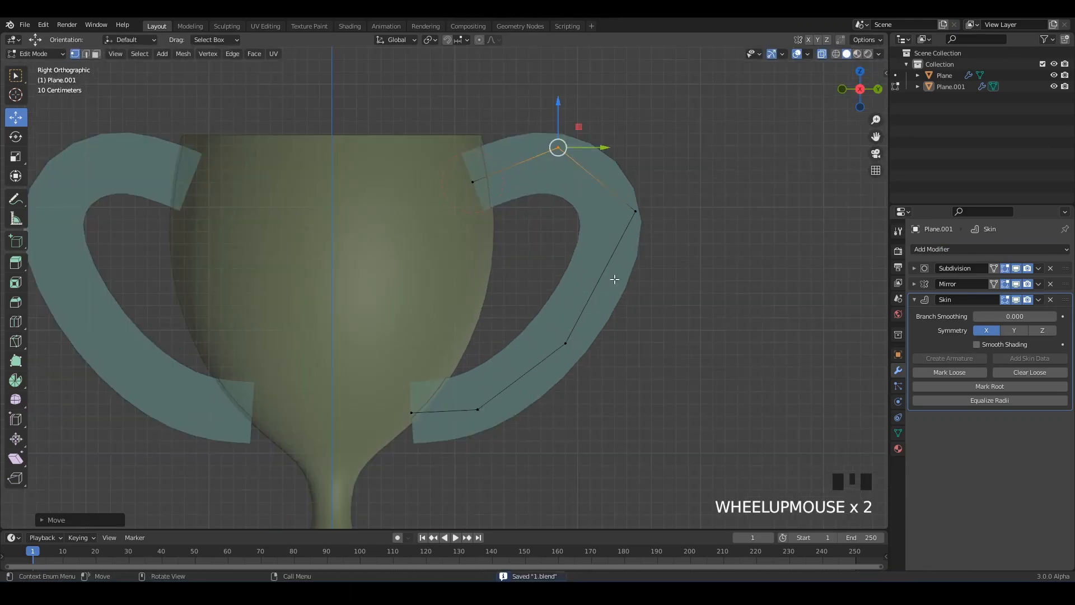
Step: Shrink the skin radius on all handle vertices to slim the handles, turn off X-ray display, and save
{"action": "key", "text": "a"}
{"action": "key", "text": "alt+s"}
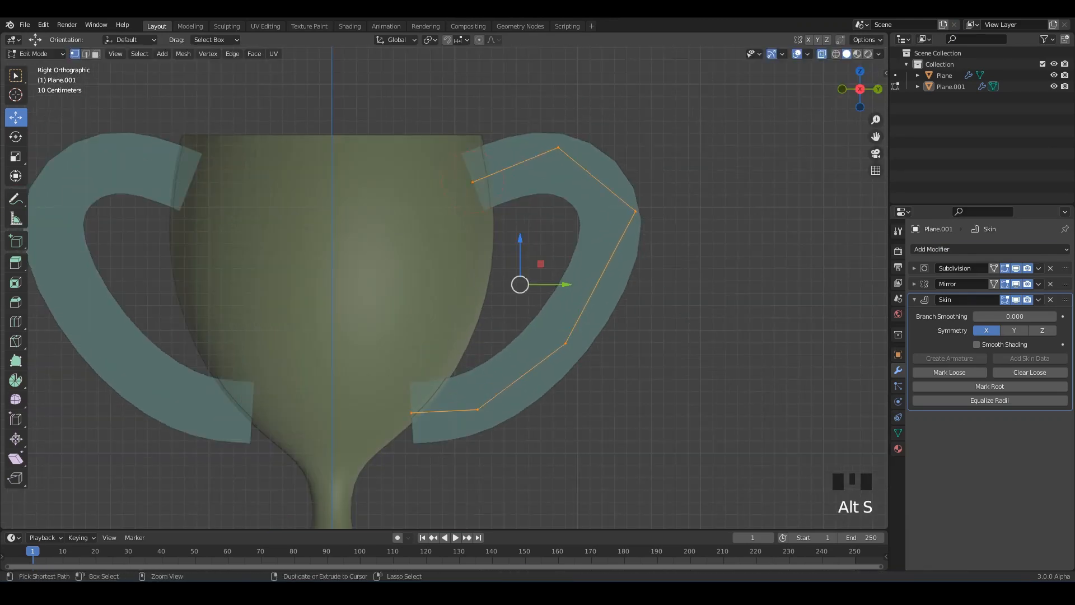
{"action": "key", "text": "ctrl+a"}
{"action": "left_click", "coordinate": [616, 300]}
{"action": "key", "text": "alt+z"}
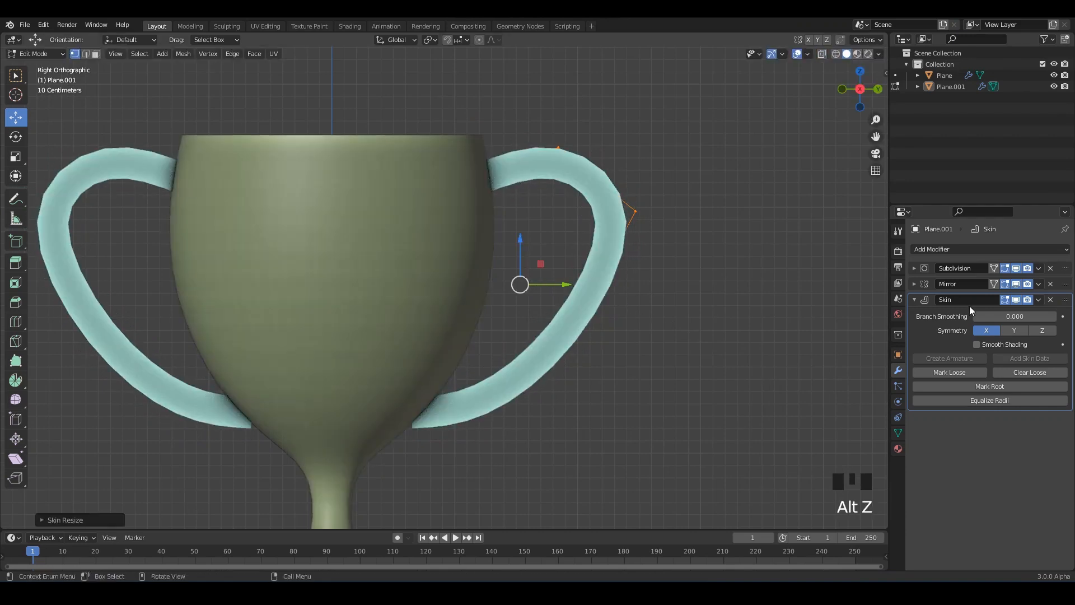
{"action": "left_click", "coordinate": [915, 299]}
{"action": "key", "text": "ctrl+s"}
{"action": "mouse_move", "coordinate": [1061, 271]}
{"action": "left_mouse_down"}
{"action": "mouse_move", "coordinate": [1063, 328]}
{"action": "mouse_move", "coordinate": [1063, 267]}
{"action": "left_mouse_up"}
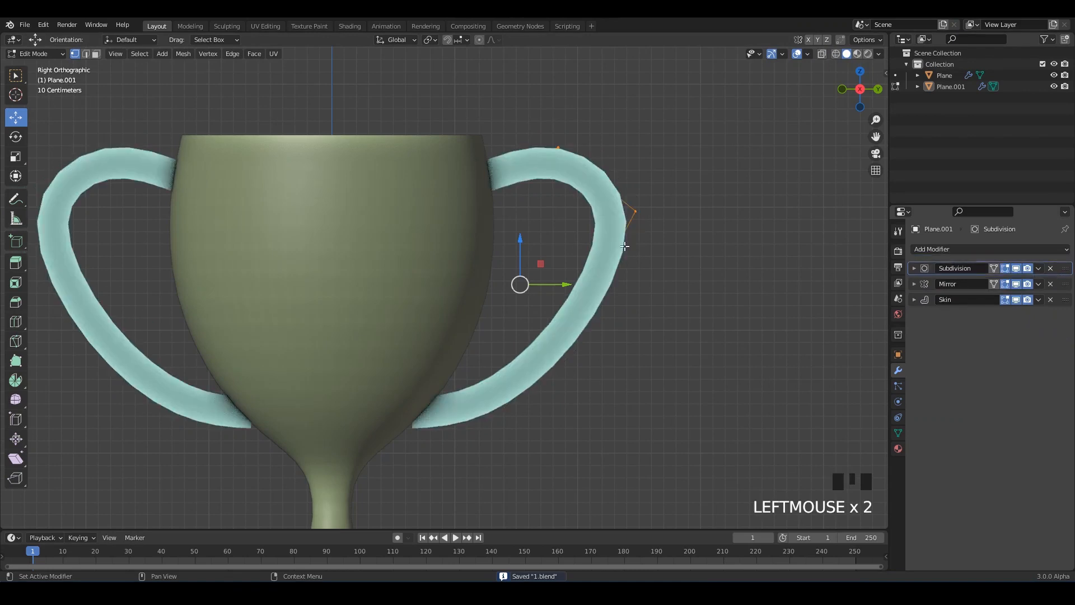
{"action": "key", "text": "ctrl+s"}
Step: Turn on X-ray display and move the handle's outermost vertex slightly inward and down
{"action": "key", "text": "Tab"}
{"action": "key", "text": "alt+z"}
{"action": "left_click", "coordinate": [636, 212]}
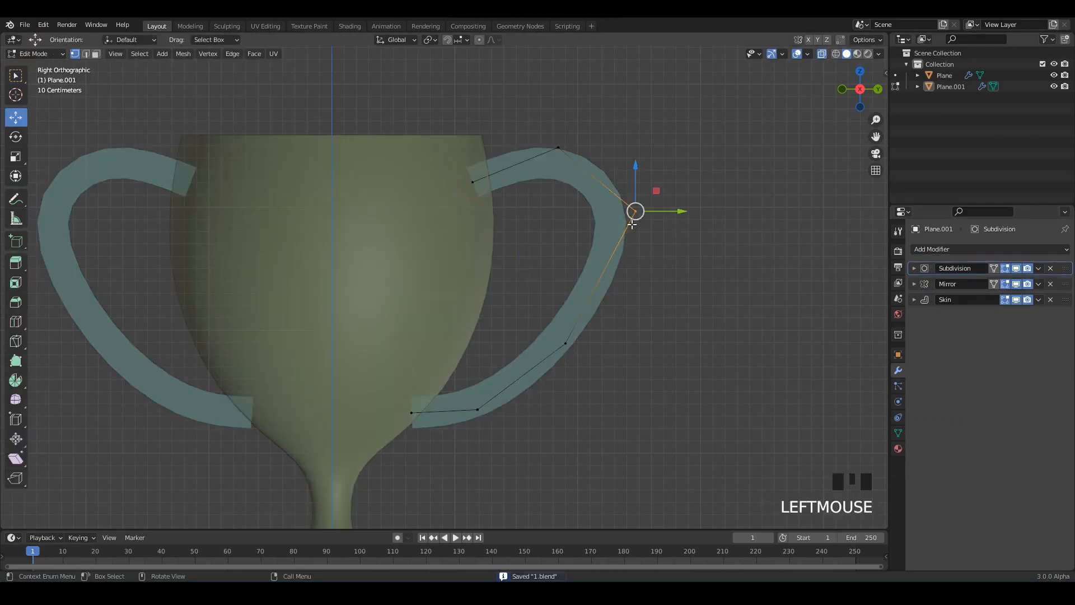
{"action": "left_click_drag", "start_coordinate": [635, 213], "coordinate": [621, 224]}
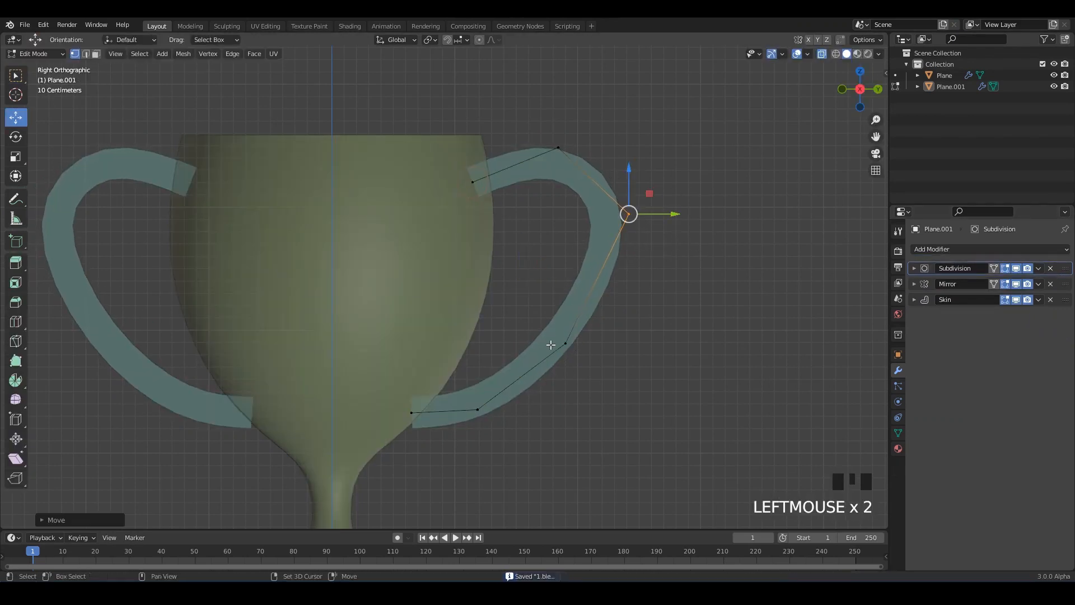
Step: Move the handle's lower end vertex into the base of the bowl and shift the two vertices above it upward and inward
{"action": "middle_click_drag", "start_coordinate": [454, 386], "coordinate": [464, 339], "text": "shift"}
{"action": "left_click", "coordinate": [421, 366]}
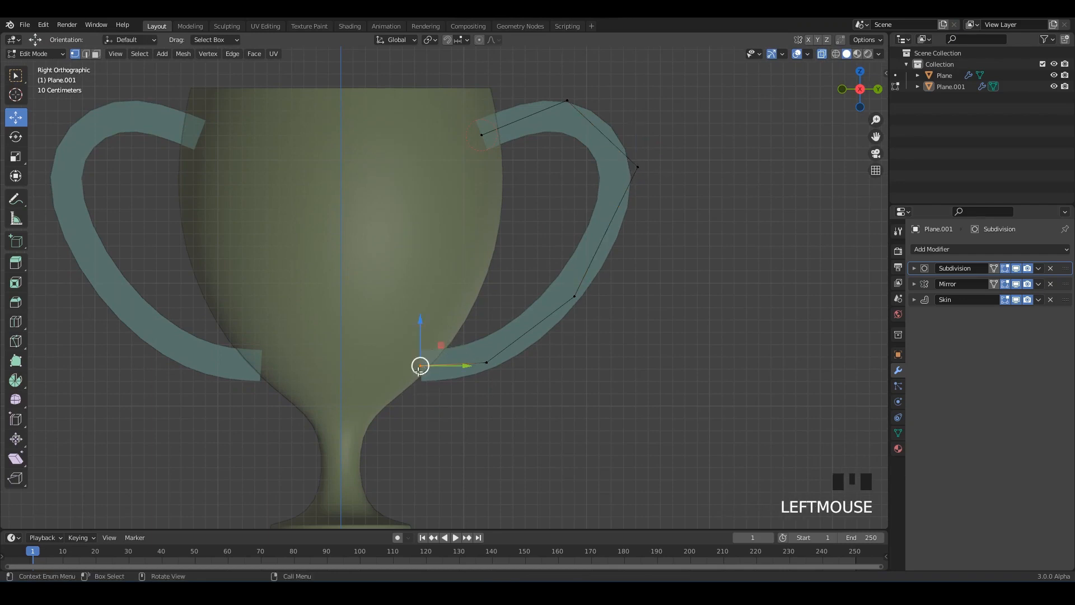
{"action": "left_click_drag", "start_coordinate": [420, 366], "coordinate": [389, 378]}
{"action": "left_click", "coordinate": [487, 362]}
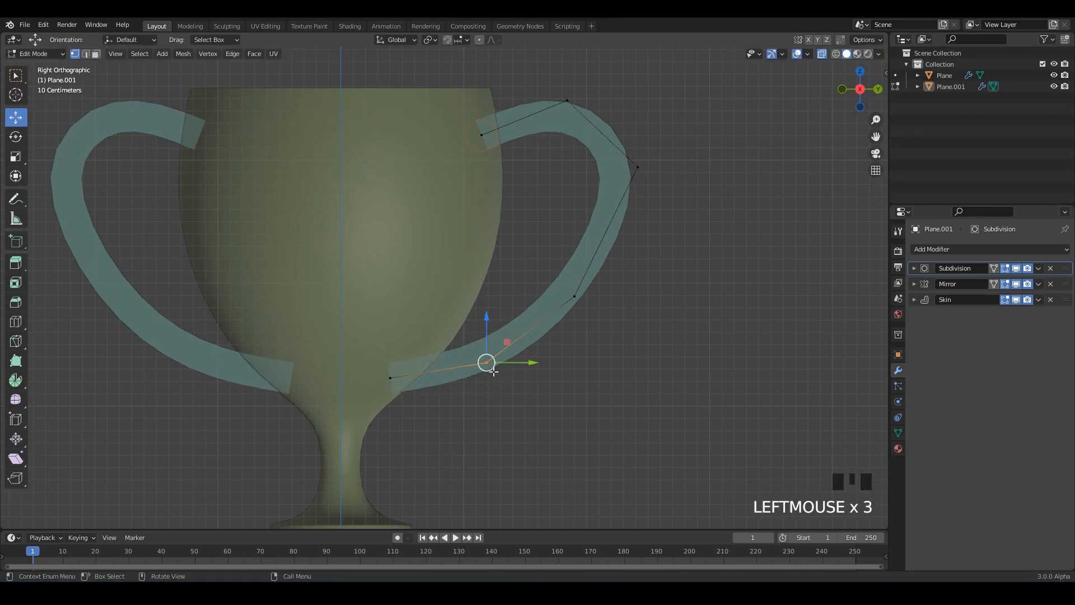
{"action": "left_click_drag", "start_coordinate": [486, 362], "coordinate": [519, 321]}
{"action": "left_click", "coordinate": [580, 313]}
{"action": "left_click_drag", "start_coordinate": [574, 297], "coordinate": [562, 276]}
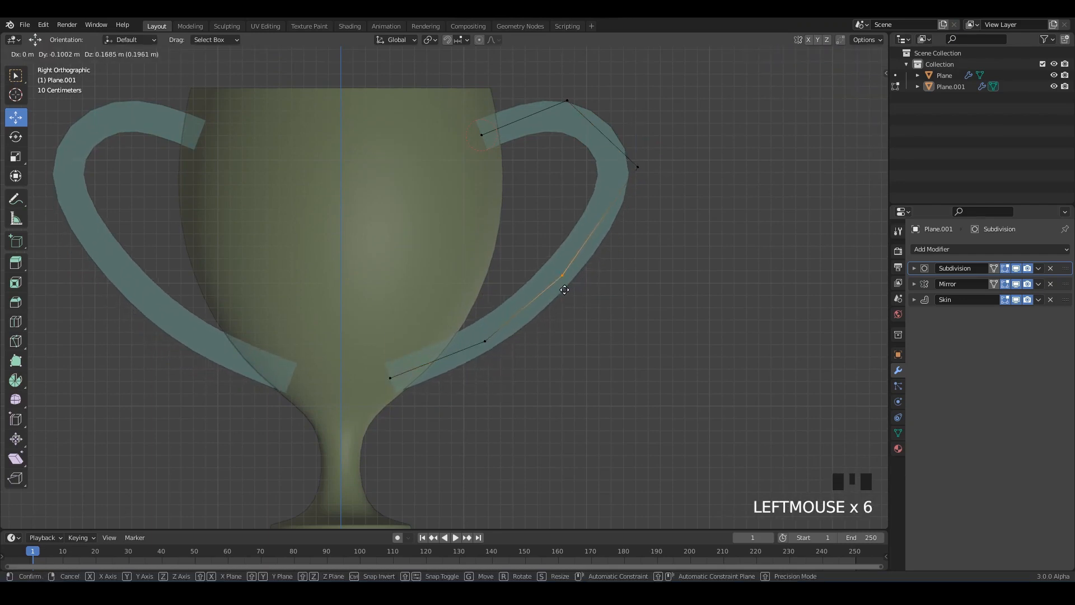
Step: Pull the handle's outermost vertex and top vertex slightly inward toward the cup
{"action": "middle_click_drag", "start_coordinate": [642, 305], "coordinate": [640, 379], "text": "shift"}
{"action": "left_click_drag", "start_coordinate": [684, 163], "coordinate": [612, 269]}
{"action": "left_click_drag", "start_coordinate": [632, 245], "coordinate": [610, 250]}
{"action": "middle_click_drag", "start_coordinate": [604, 131], "coordinate": [610, 157], "text": "shift"}
{"action": "left_click_drag", "start_coordinate": [615, 152], "coordinate": [570, 205]}
{"action": "left_click", "coordinate": [570, 205]}
Step: Select all handle vertices and shrink their skin radius to make the handles thinner
{"action": "key", "text": "a"}
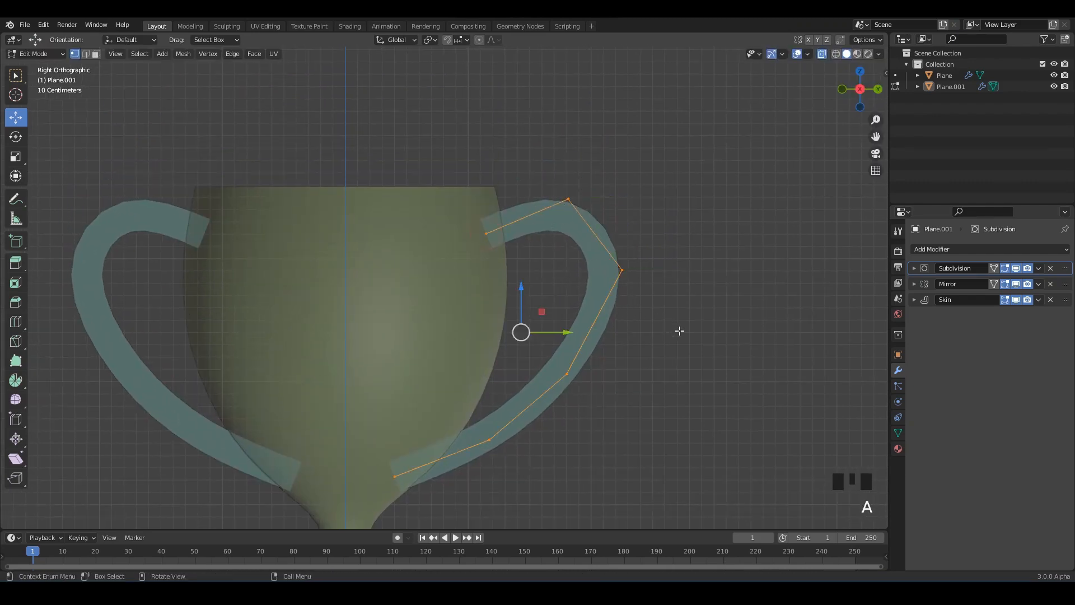
{"action": "key", "text": "ctrl+a"}
{"action": "left_click", "coordinate": [642, 330]}
Step: Move the handle's two lower middle vertices up and outward, lower the bottom end vertex slightly, and nudge the outermost vertex
{"action": "left_click_drag", "start_coordinate": [592, 349], "coordinate": [574, 368]}
{"action": "left_click_drag", "start_coordinate": [489, 440], "coordinate": [502, 425]}
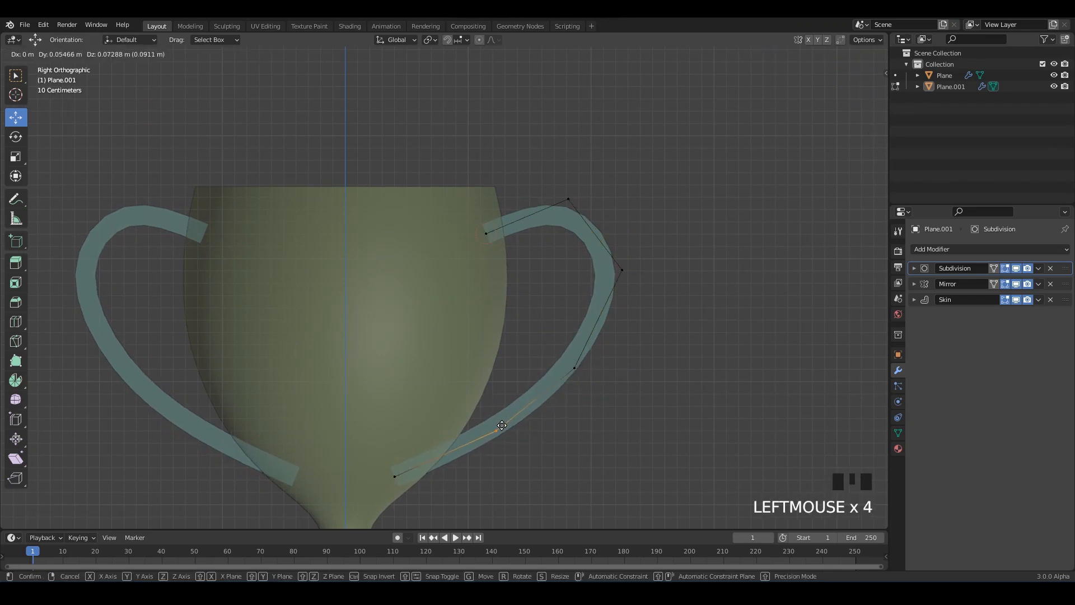
{"action": "left_click_drag", "start_coordinate": [432, 437], "coordinate": [381, 500]}
{"action": "left_click_drag", "start_coordinate": [394, 477], "coordinate": [394, 483]}
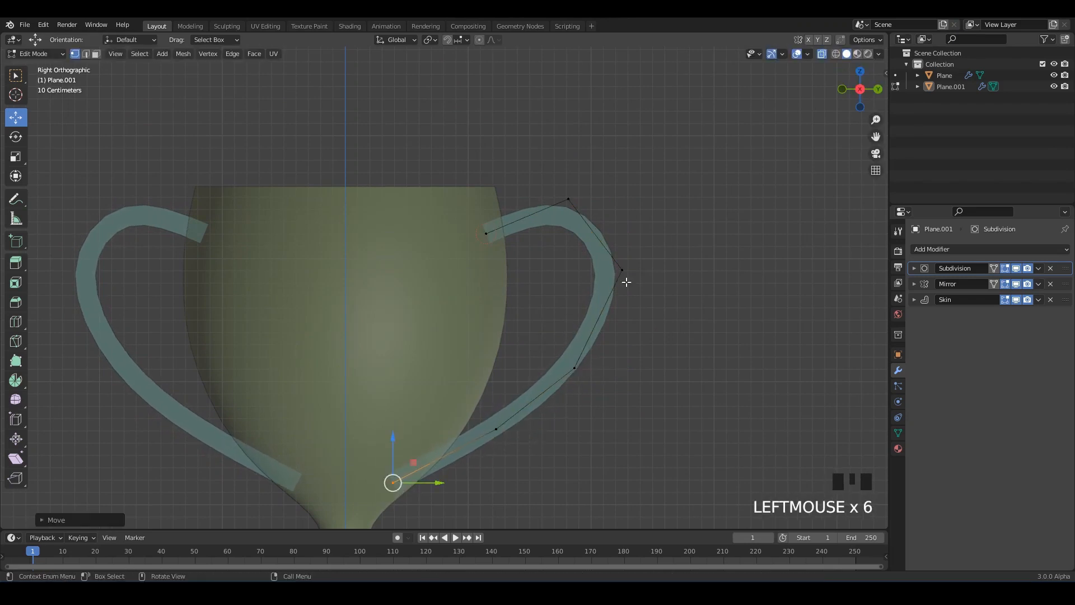
{"action": "left_click_drag", "start_coordinate": [613, 281], "coordinate": [610, 284]}
{"action": "left_click_drag", "start_coordinate": [623, 270], "coordinate": [621, 271]}
Step: Enlarge the skin radius at the handle's upper end vertex so it thickens where it meets the bowl
{"action": "left_click_drag", "start_coordinate": [505, 217], "coordinate": [472, 248]}
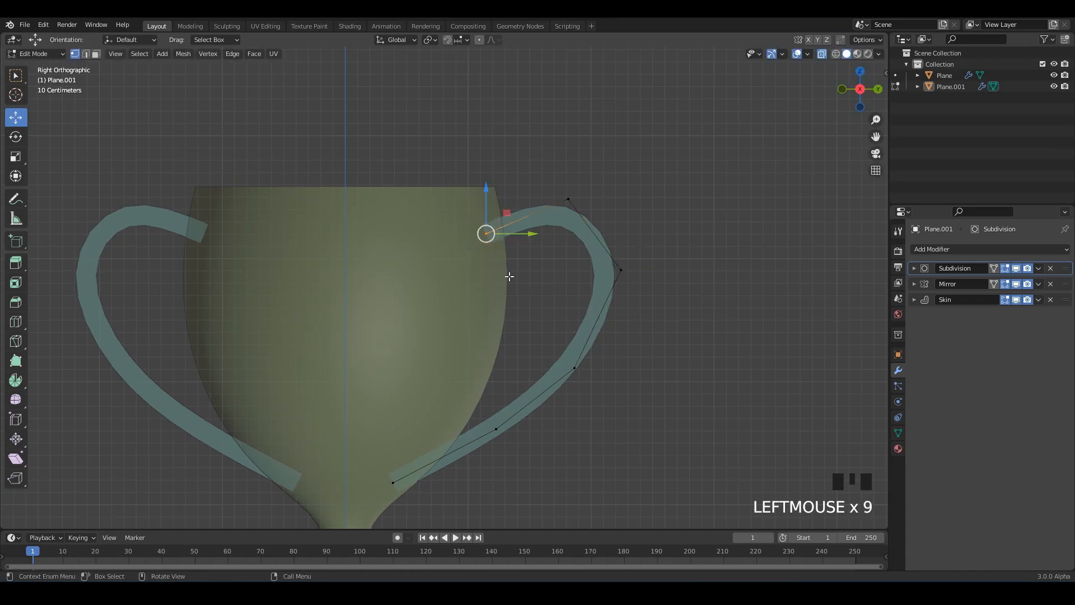
{"action": "key", "text": "alt+s"}
{"action": "right_click", "coordinate": [520, 287]}
{"action": "key", "text": "ctrl+a"}
{"action": "left_click", "coordinate": [556, 334]}
{"action": "middle_click_drag", "start_coordinate": [459, 354], "coordinate": [478, 307], "text": "shift"}
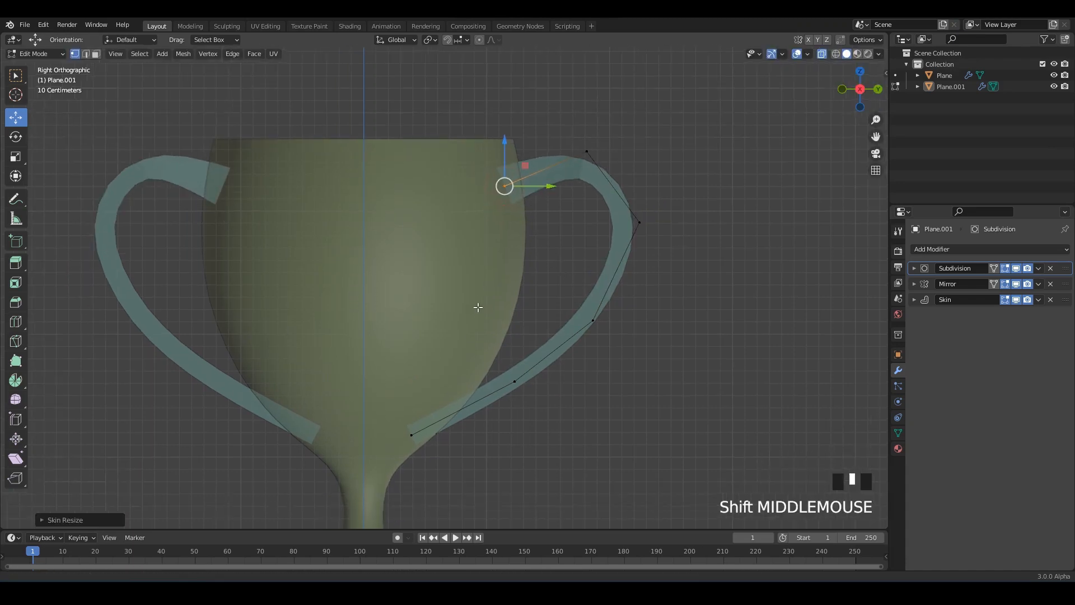
Step: Enlarge the skin radius at the handle's lower end vertex
{"action": "left_click", "coordinate": [411, 434]}
{"action": "key", "text": "alt+s"}
{"action": "right_click", "coordinate": [470, 462]}
{"action": "key", "text": "ctrl+a"}
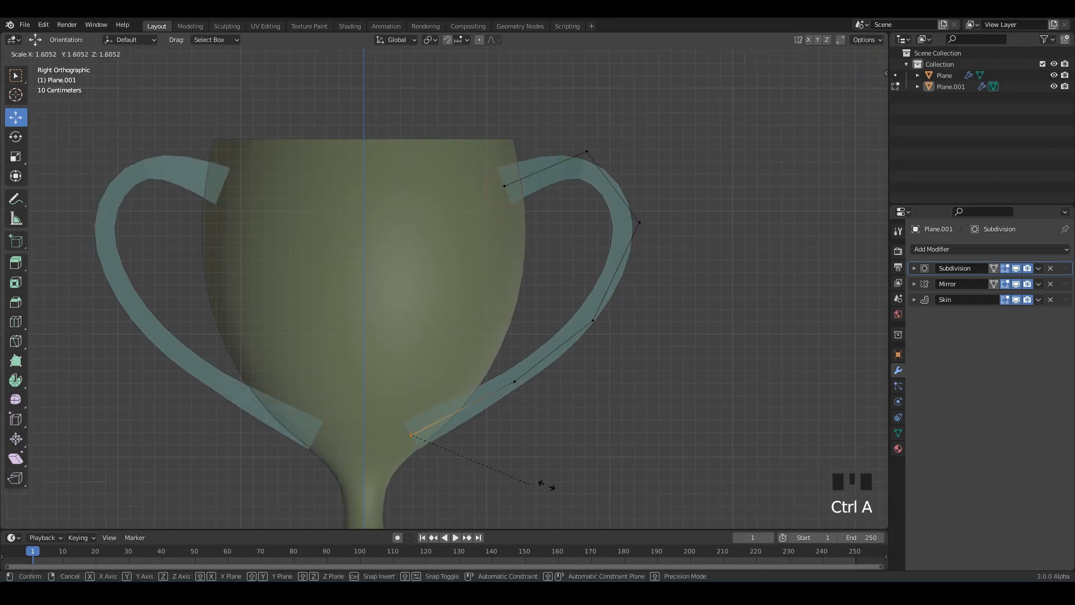
{"action": "left_click", "coordinate": [564, 479]}
Step: Raise the handle's lower end vertex, adjust the vertex beside it, and enlarge that second vertex's skin radius
{"action": "left_click_drag", "start_coordinate": [404, 395], "coordinate": [511, 392]}
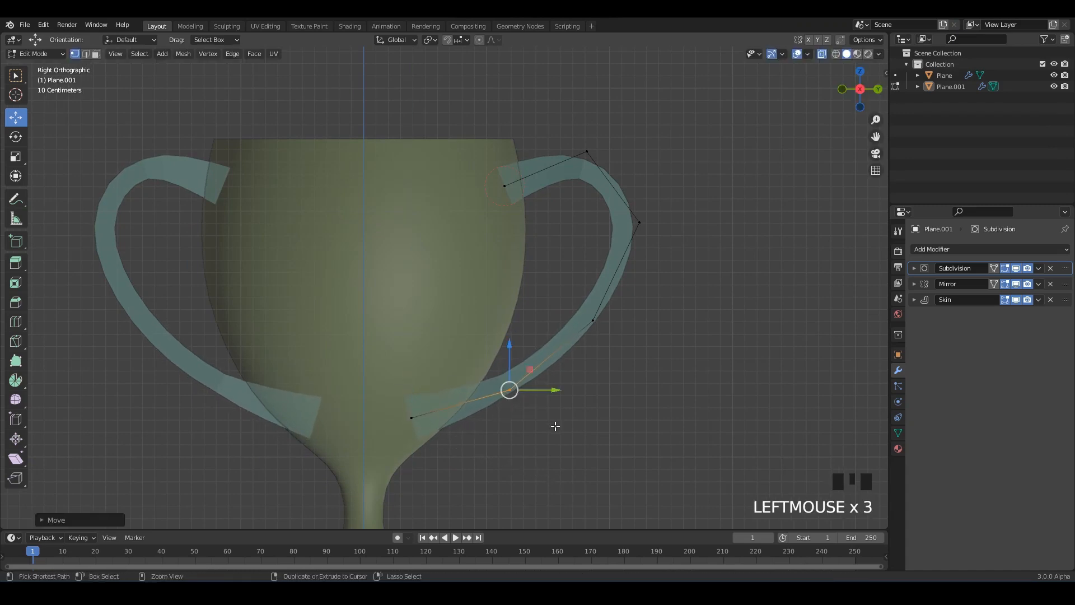
{"action": "key", "text": "ctrl+a"}
{"action": "left_click", "coordinate": [593, 435]}
Step: Slightly enlarge the skin radius at the handle's lower middle, top and outermost vertices
{"action": "left_click", "coordinate": [593, 320]}
{"action": "key", "text": "ctrl+a"}
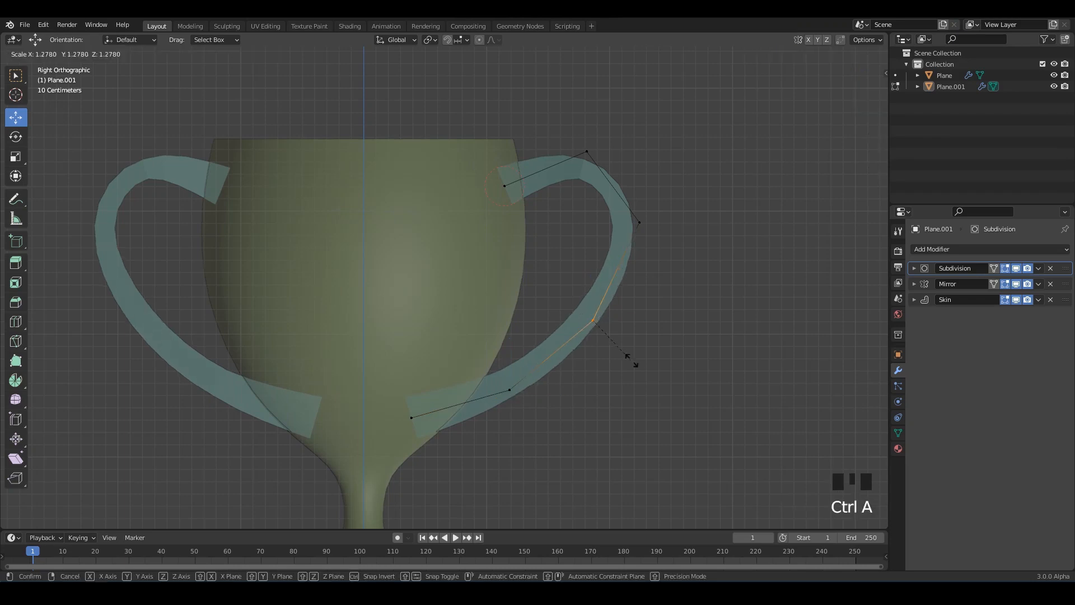
{"action": "left_click", "coordinate": [628, 361]}
{"action": "left_click", "coordinate": [587, 151]}
{"action": "key", "text": "ctrl+a"}
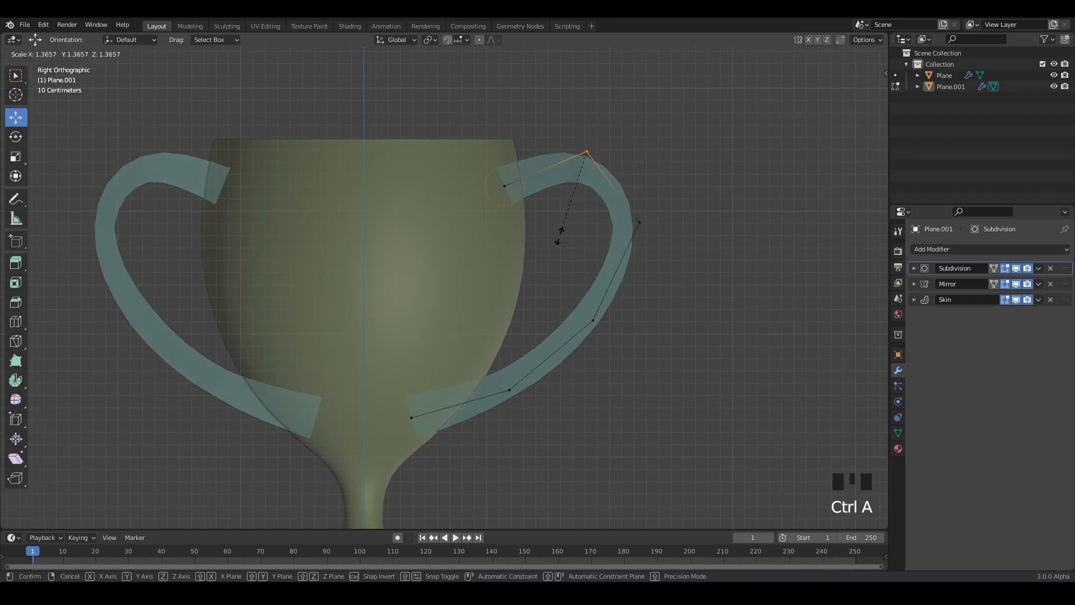
{"action": "left_click", "coordinate": [586, 249]}
{"action": "key", "text": "ctrl+a"}
{"action": "left_click", "coordinate": [583, 228]}
{"action": "left_click", "coordinate": [639, 223]}
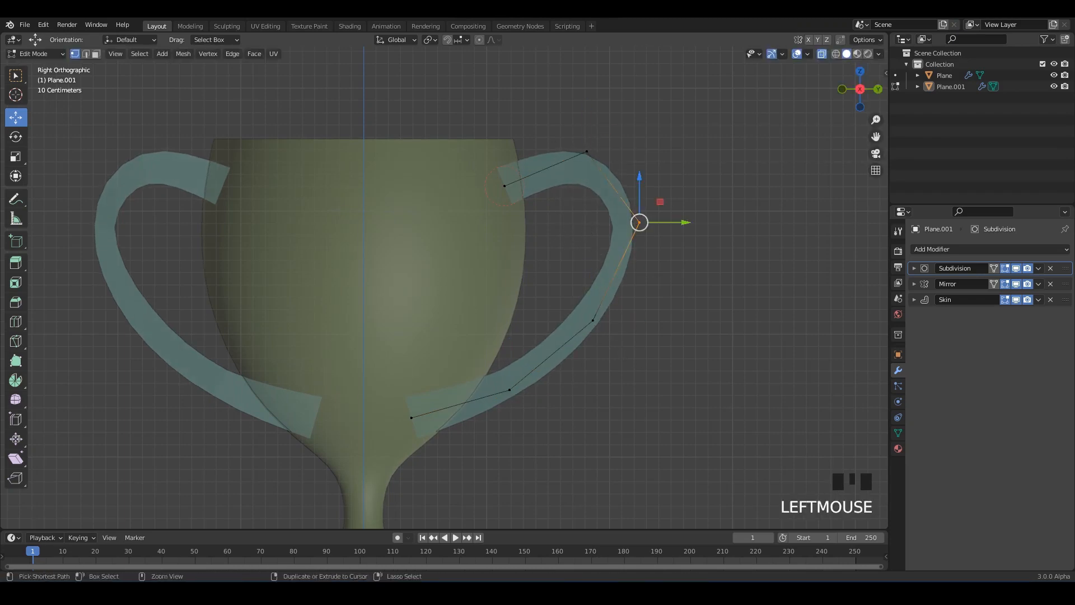
{"action": "key", "text": "ctrl+a"}
{"action": "left_click", "coordinate": [687, 273]}
{"action": "left_click", "coordinate": [688, 273]}
Step: Return to Object Mode, apply smooth shading to the handles and save the file
{"action": "scroll", "coordinate": [640, 240], "scroll_direction": "down", "scroll_amount": 3}
{"action": "key", "text": "Tab"}
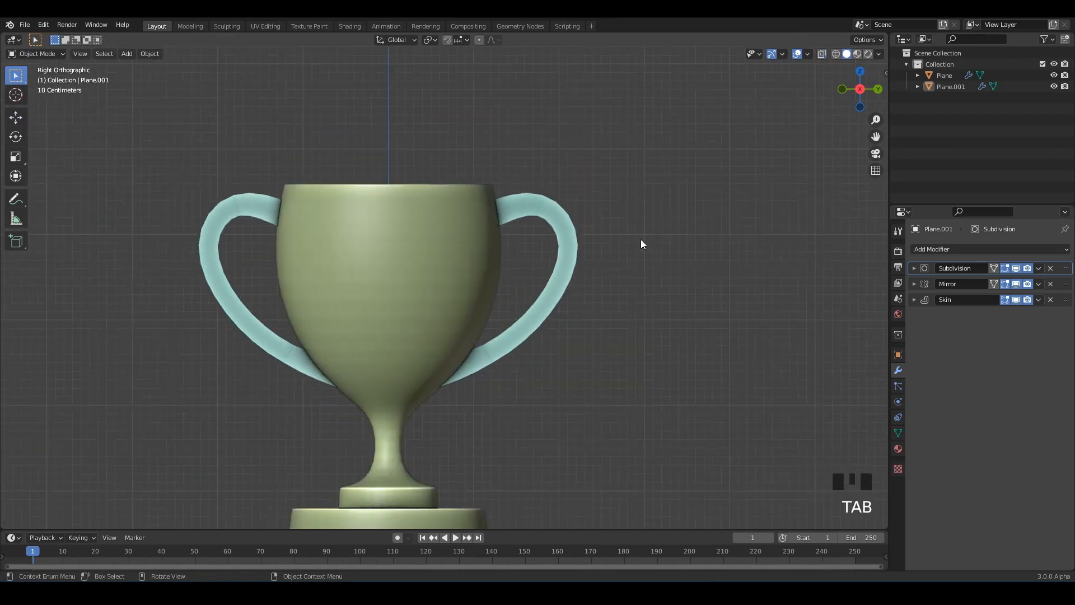
{"action": "middle_click_drag", "start_coordinate": [641, 240], "coordinate": [531, 288]}
{"action": "right_click", "coordinate": [531, 288]}
{"action": "left_click", "coordinate": [531, 287]}
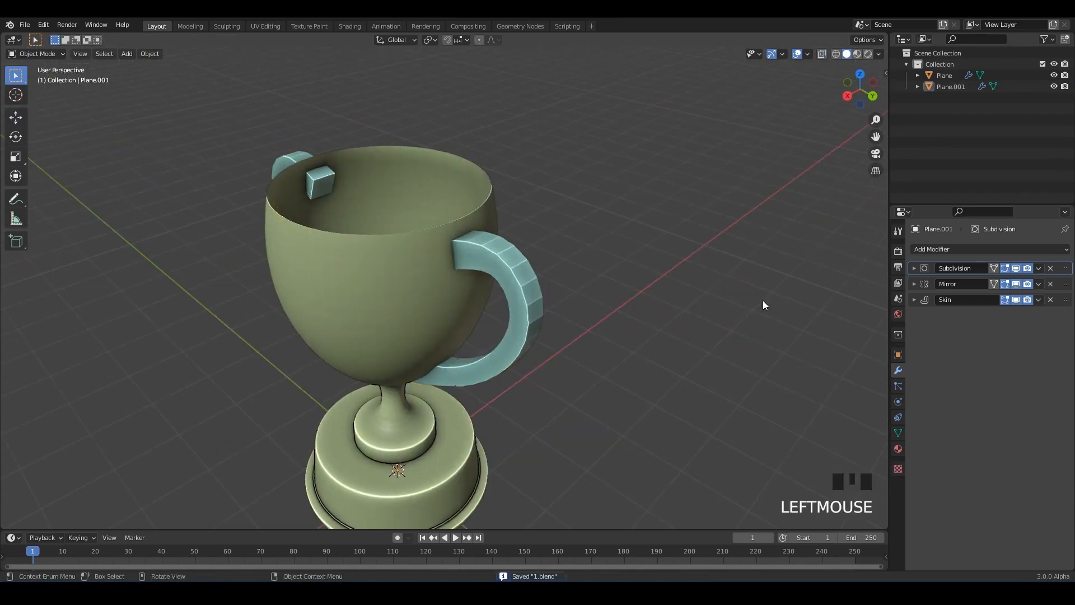
Step: Add a second Subdivision modifier after the Skin modifier with viewport level 2, and shade the handles smooth
{"action": "left_click", "coordinate": [931, 249]}
{"action": "left_click", "coordinate": [849, 451]}
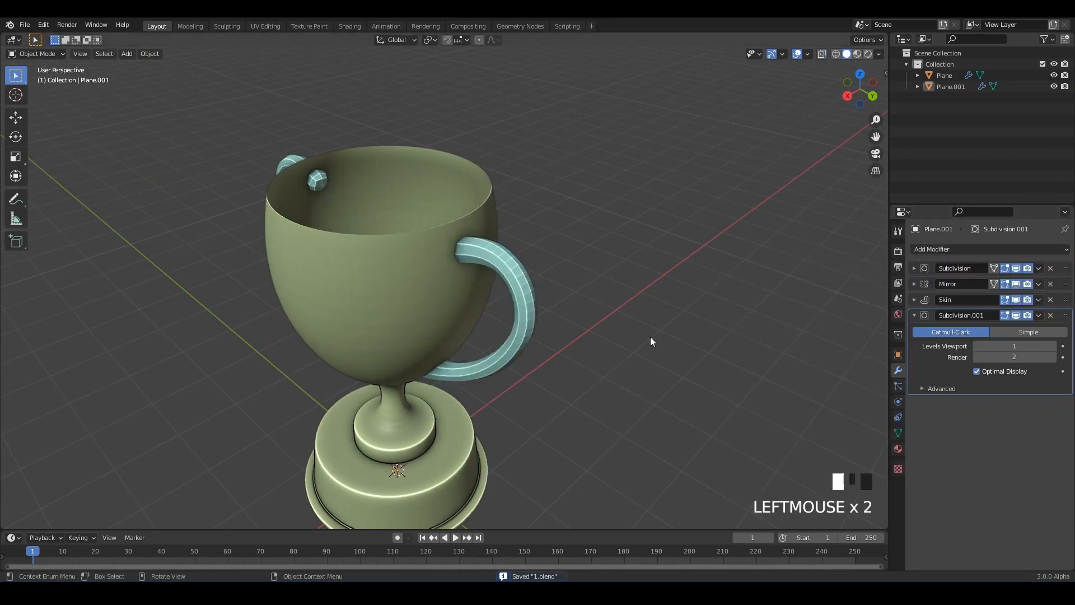
{"action": "left_click", "coordinate": [1053, 346]}
{"action": "right_click", "coordinate": [519, 280]}
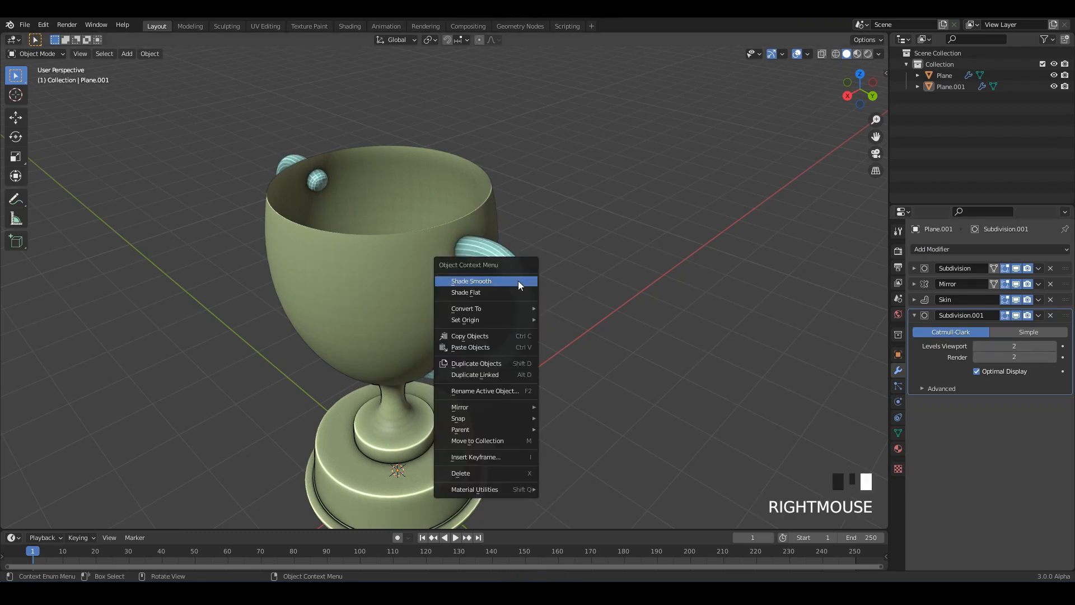
{"action": "left_click", "coordinate": [518, 280]}
{"action": "middle_click_drag", "start_coordinate": [567, 257], "coordinate": [658, 264], "text": "alt"}
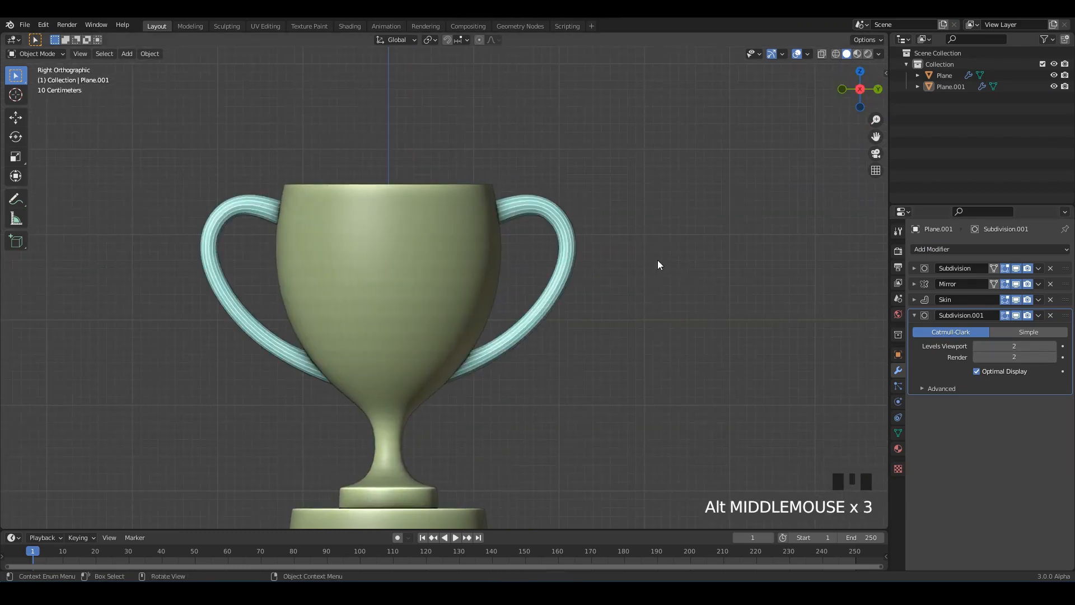
Step: Shade the handles smooth again and enable Auto Smooth in their mesh normals
{"action": "right_click", "coordinate": [566, 231]}
{"action": "left_click", "coordinate": [568, 232]}
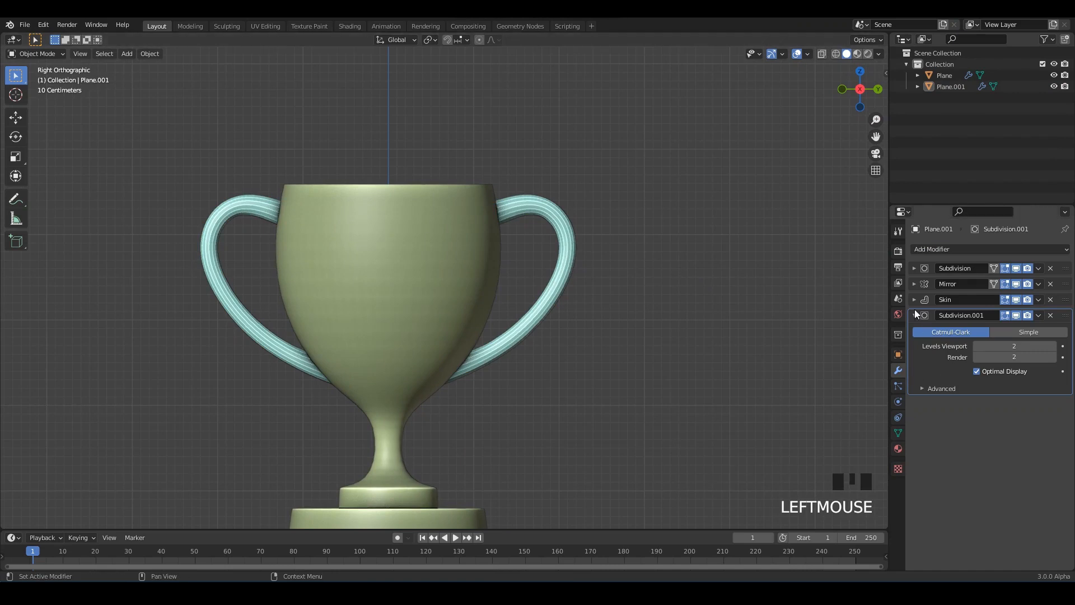
{"action": "left_click", "coordinate": [898, 431]}
{"action": "left_click", "coordinate": [918, 457]}
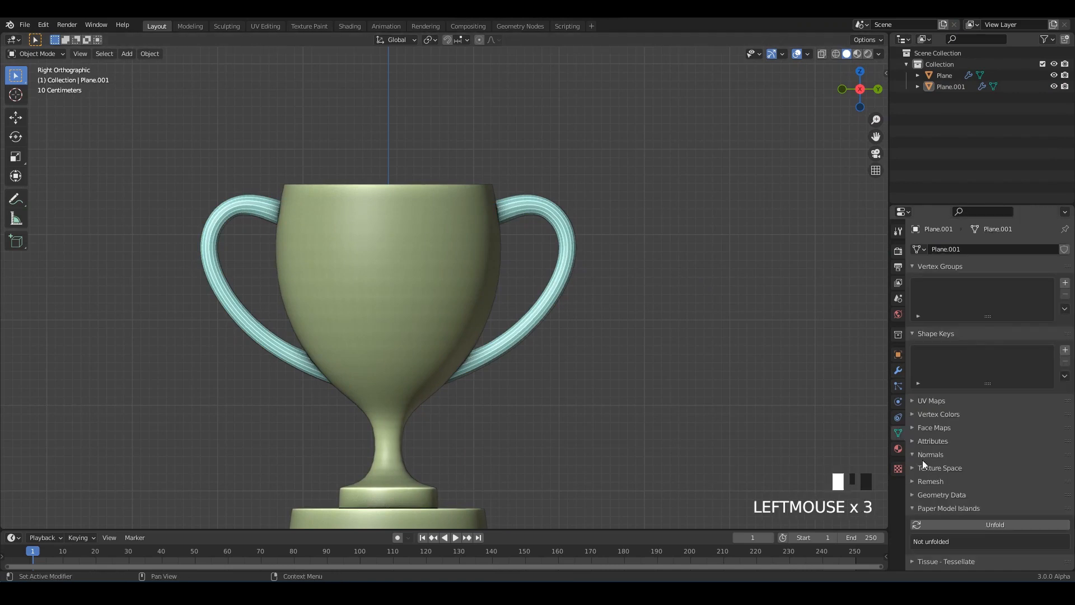
{"action": "left_click", "coordinate": [975, 471]}
{"action": "left_click", "coordinate": [659, 286]}
{"action": "left_click", "coordinate": [565, 271]}
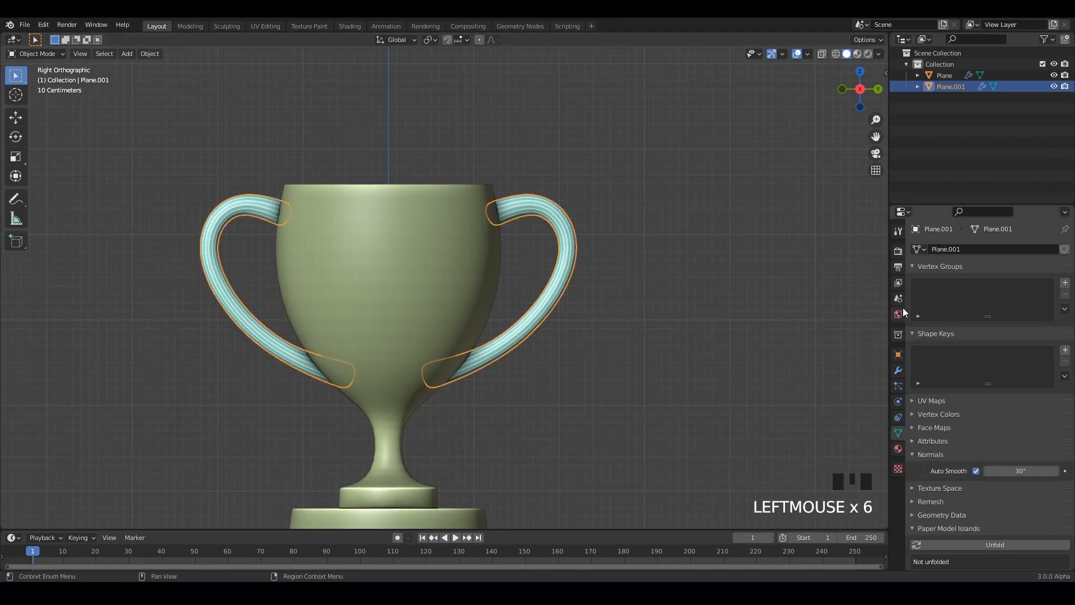
Step: Reapply subdivision level 2 on the handles' last Subdivision modifier and repeat the smooth shading
{"action": "left_click", "coordinate": [898, 371]}
{"action": "left_click", "coordinate": [914, 315]}
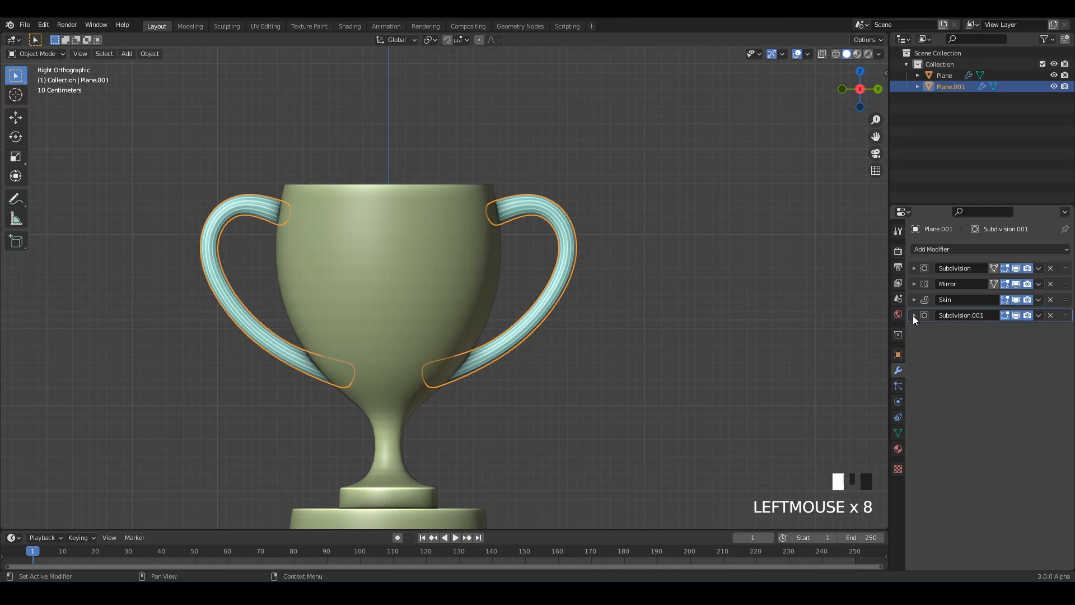
{"action": "left_click", "coordinate": [914, 316]}
{"action": "left_click", "coordinate": [573, 228]}
{"action": "key", "text": "ctrl+1"}
{"action": "key", "text": "ctrl+2"}
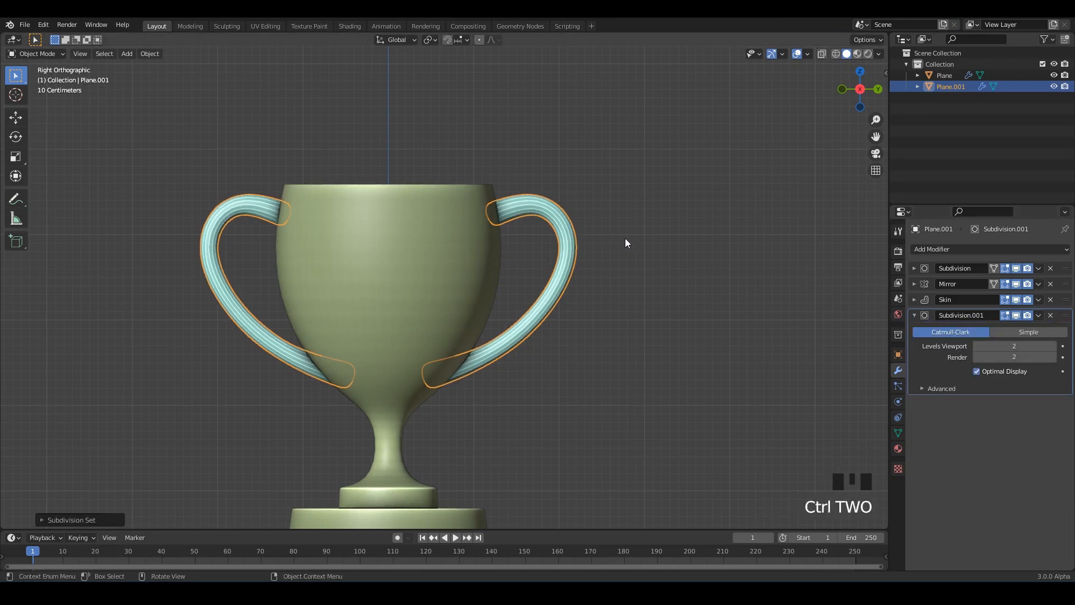
{"action": "key", "text": "ctrl+3"}
{"action": "left_click", "coordinate": [628, 237]}
{"action": "left_click", "coordinate": [572, 237]}
{"action": "right_click", "coordinate": [584, 236]}
{"action": "left_click", "coordinate": [583, 237]}
Step: Using X-ray display, nudge the handle's upper and lower end vertices slightly outward, then return to Object Mode and save
{"action": "scroll", "coordinate": [560, 232], "scroll_direction": "up", "scroll_amount": 2}
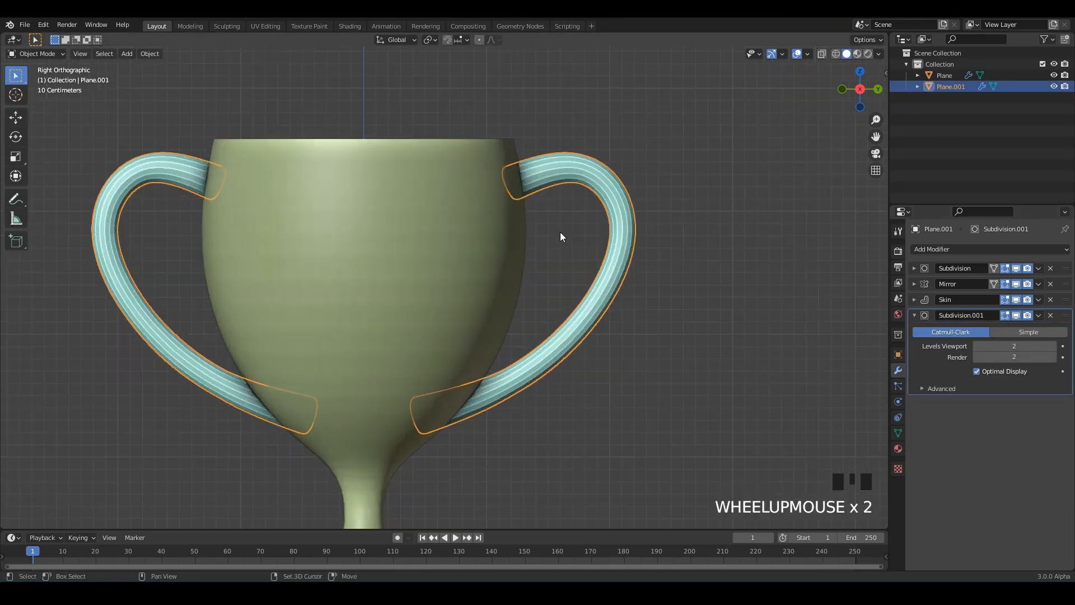
{"action": "key", "text": "Tab"}
{"action": "key", "text": "alt+z"}
{"action": "left_click_drag", "start_coordinate": [482, 209], "coordinate": [506, 184]}
{"action": "middle_click_drag", "start_coordinate": [506, 183], "coordinate": [509, 144], "text": "shift"}
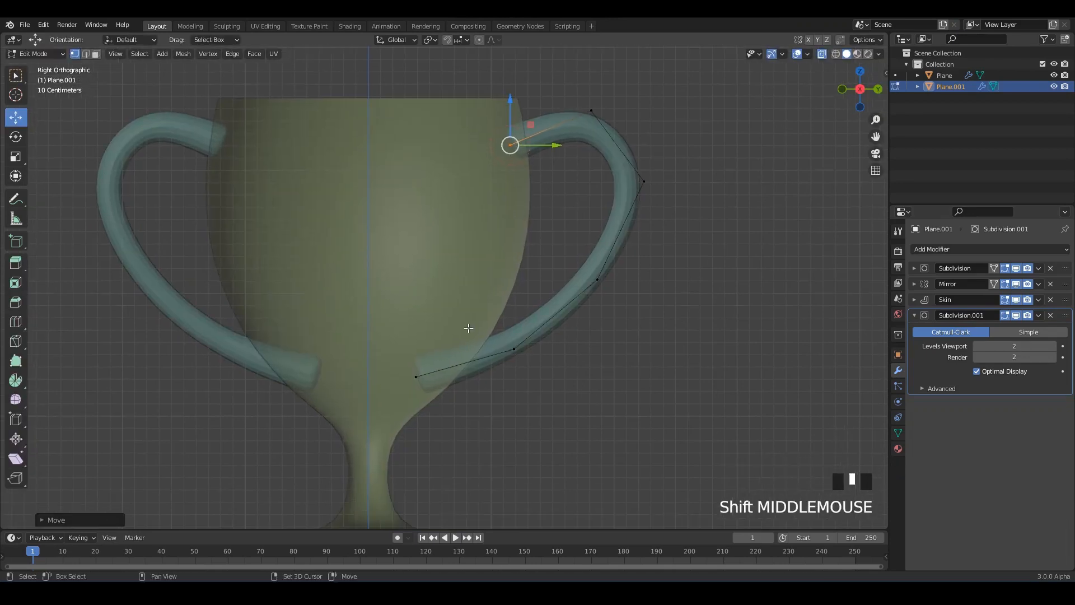
{"action": "left_click_drag", "start_coordinate": [397, 325], "coordinate": [430, 408]}
{"action": "key", "text": "alt+z"}
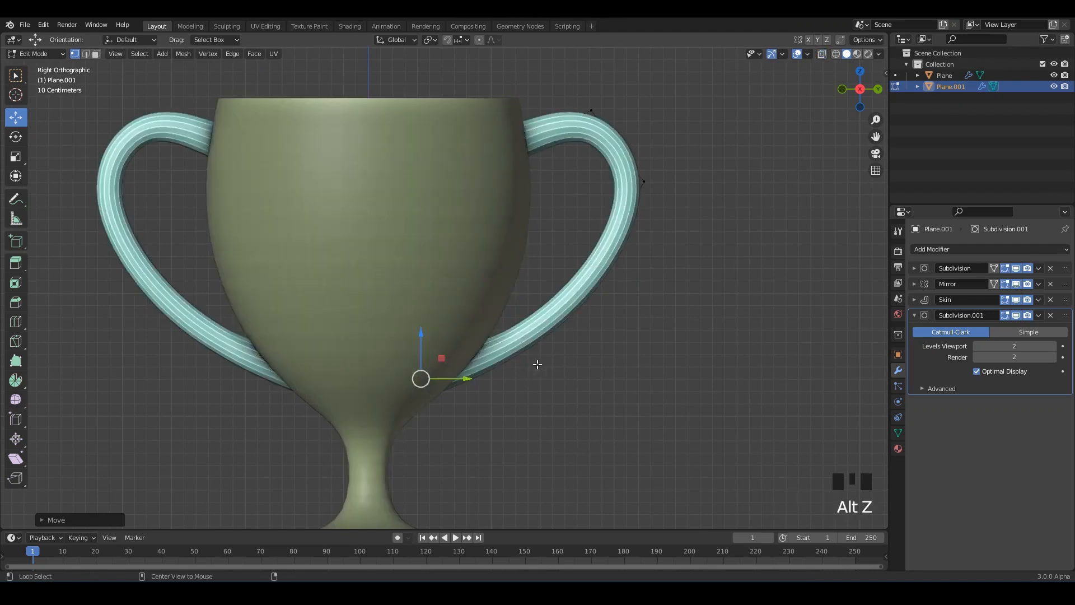
{"action": "scroll", "coordinate": [554, 344], "scroll_direction": "down", "scroll_amount": 4}
{"action": "key", "text": "Tab"}
{"action": "scroll", "coordinate": [538, 329], "scroll_direction": "up", "scroll_amount": 2}
{"action": "scroll", "coordinate": [546, 319], "scroll_direction": "down", "scroll_amount": 2}
Step: Edit the handles in X-ray display, move the outermost vertex inward, and save the file
{"action": "key", "text": "Tab"}
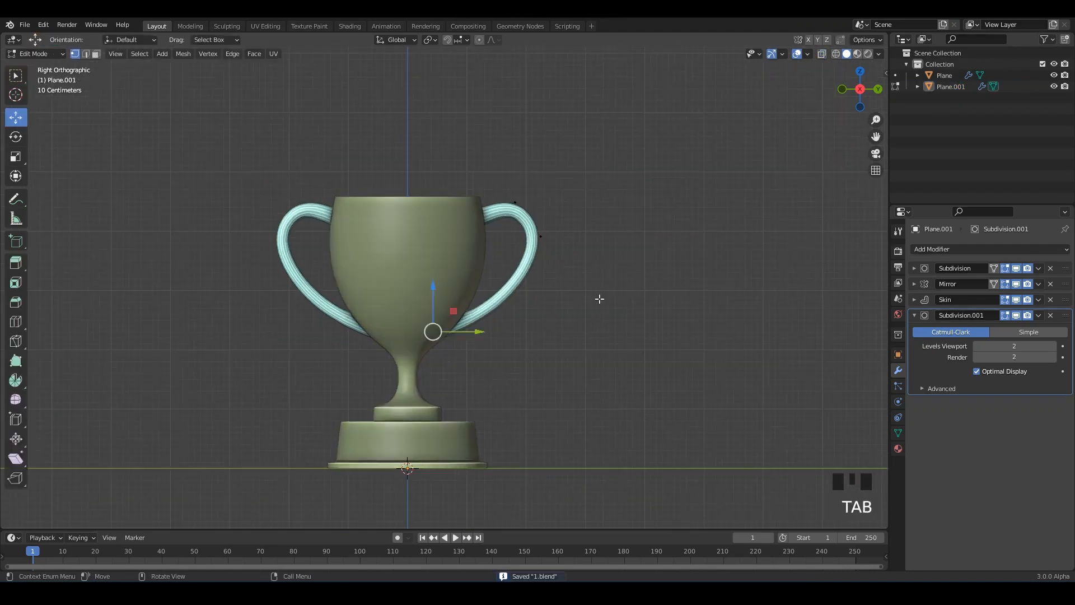
{"action": "scroll", "coordinate": [554, 300], "scroll_direction": "up", "scroll_amount": 2}
{"action": "key", "text": "alt+z"}
{"action": "left_click_drag", "start_coordinate": [575, 200], "coordinate": [600, 238]}
{"action": "middle_click_drag", "start_coordinate": [613, 245], "coordinate": [605, 238], "text": "shift"}
{"action": "scroll", "coordinate": [605, 238], "scroll_direction": "up", "scroll_amount": 1, "text": "shift"}
{"action": "key", "text": "ctrl+s"}
{"action": "left_click_drag", "start_coordinate": [610, 224], "coordinate": [599, 226]}
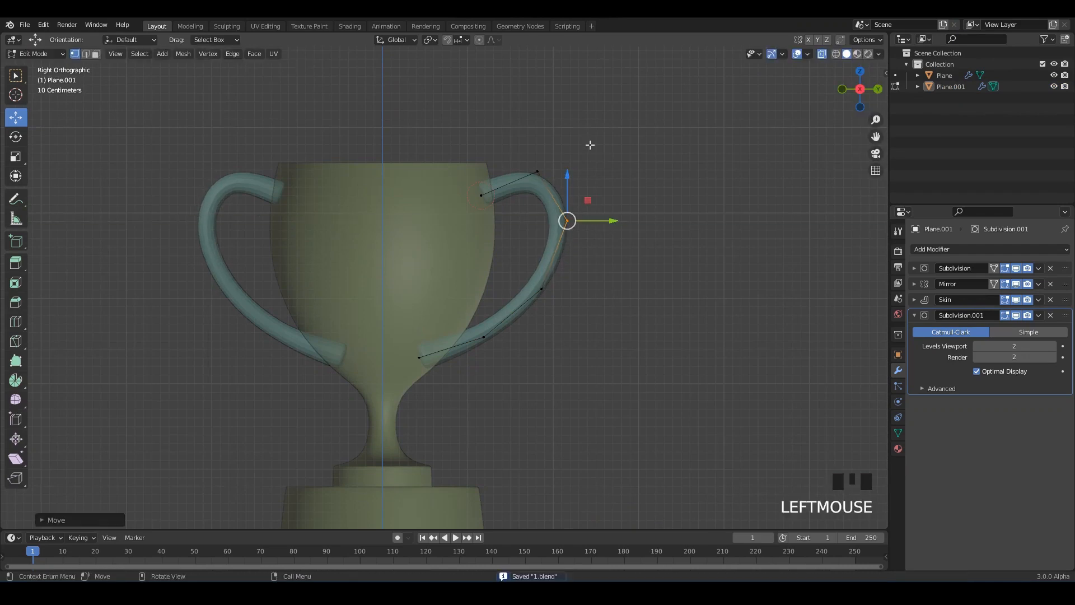
Step: Move the handle's top vertex inward, undo the extra vertical adjustment, and nudge the outermost vertex outward and up
{"action": "left_click", "coordinate": [538, 171]}
{"action": "left_click_drag", "start_coordinate": [537, 172], "coordinate": [556, 177]}
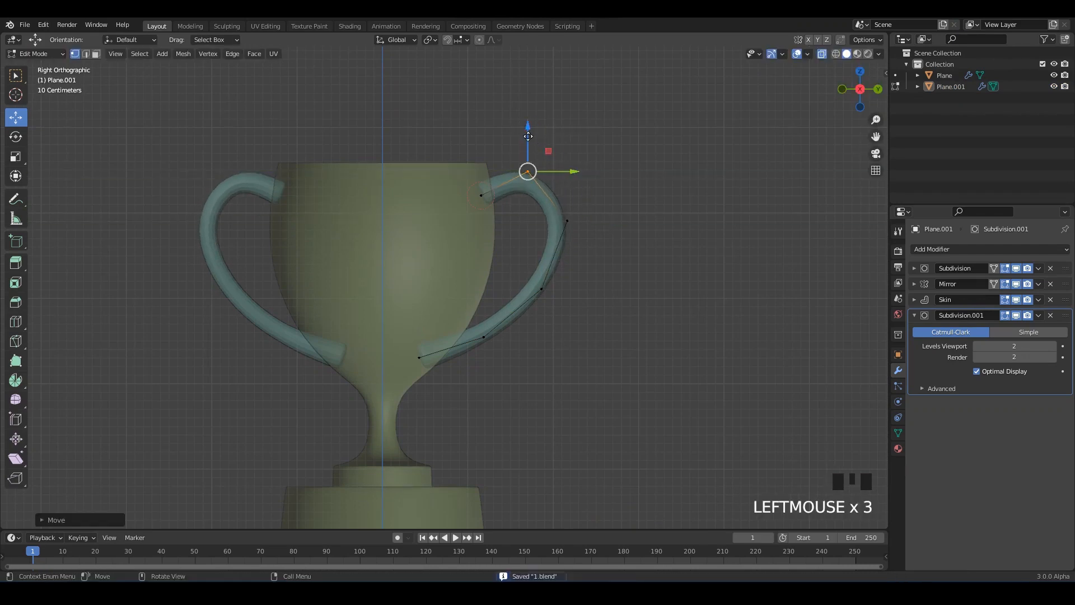
{"action": "left_click_drag", "start_coordinate": [528, 137], "coordinate": [530, 142]}
{"action": "key", "text": "ctrl+z"}
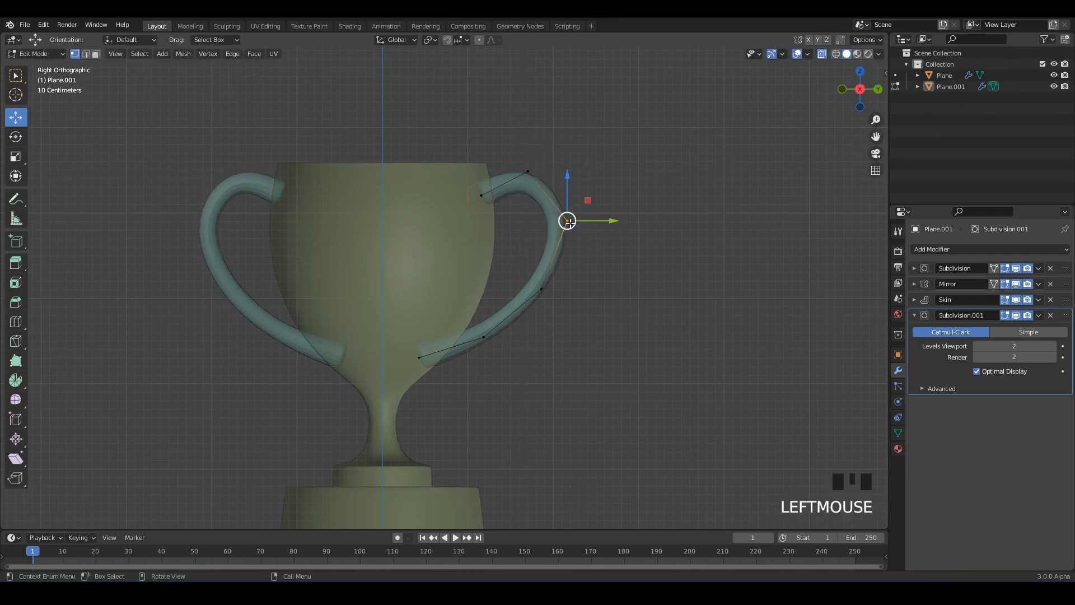
{"action": "left_click_drag", "start_coordinate": [568, 221], "coordinate": [571, 218]}
Step: Move the handle's lower middle vertex inward and raise the second-lowest vertex
{"action": "left_click_drag", "start_coordinate": [542, 289], "coordinate": [523, 289]}
{"action": "key", "text": "alt+z"}
{"action": "left_click_drag", "start_coordinate": [506, 385], "coordinate": [477, 301]}
{"action": "key", "text": "alt+z"}
{"action": "scroll", "coordinate": [476, 300], "scroll_direction": "up", "scroll_amount": 3}
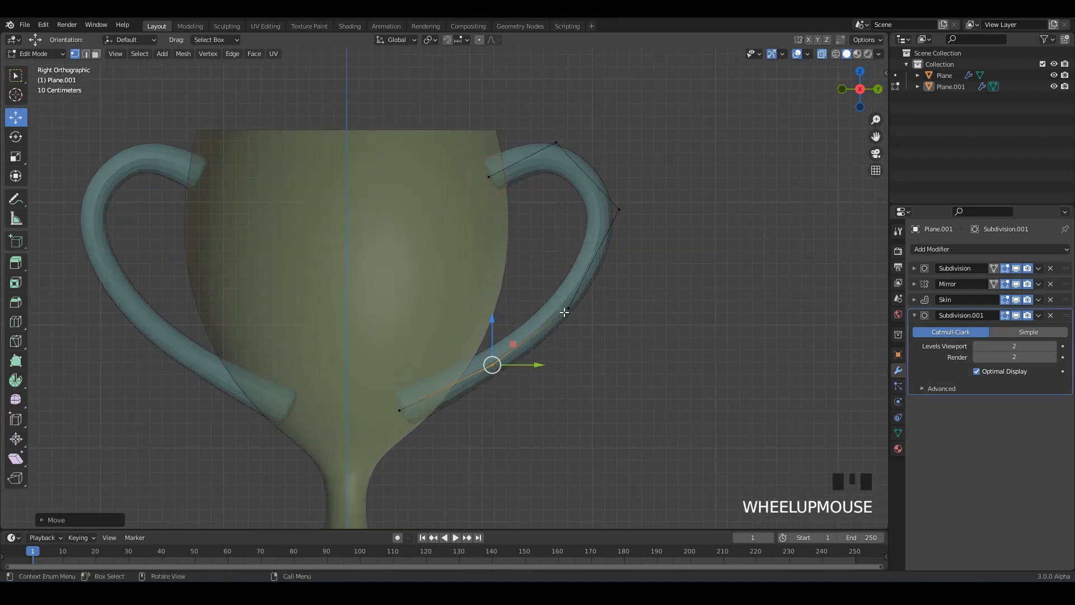
Step: Nudge the handle's lower middle and outermost vertices slightly outward, turn off X-ray display and return to Object Mode
{"action": "key", "text": "alt+z"}
{"action": "left_click", "coordinate": [563, 327]}
{"action": "key", "text": "alt+z"}
{"action": "left_click_drag", "start_coordinate": [567, 309], "coordinate": [570, 311]}
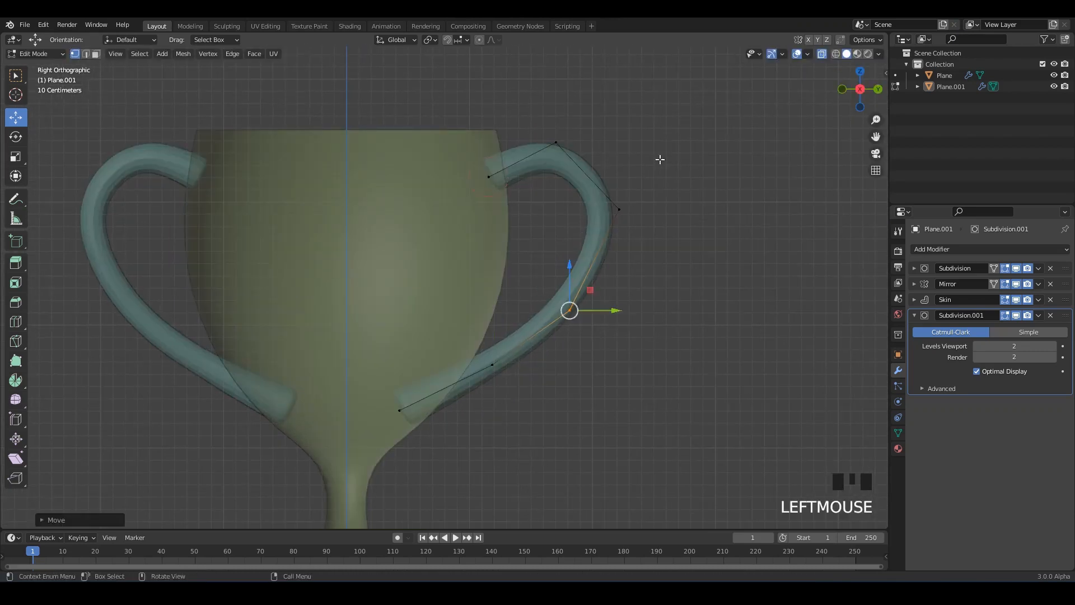
{"action": "left_click_drag", "start_coordinate": [661, 159], "coordinate": [624, 221]}
{"action": "key", "text": "alt+z"}
{"action": "key", "text": "Tab"}
{"action": "left_click", "coordinate": [723, 264]}
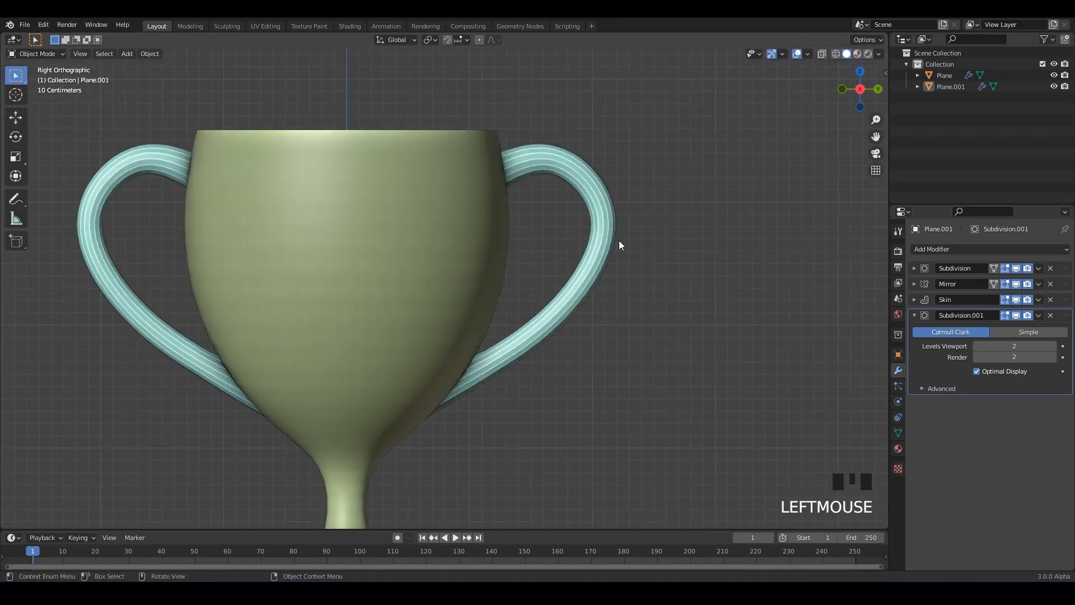
Step: Edit the handles in X-ray display, save the file, and nudge the handle's top vertex slightly outward and down
{"action": "scroll", "coordinate": [619, 243], "scroll_direction": "down", "scroll_amount": 5}
{"action": "scroll", "coordinate": [618, 254], "scroll_direction": "up", "scroll_amount": 3}
{"action": "key", "text": "Tab"}
{"action": "scroll", "coordinate": [580, 222], "scroll_direction": "up", "scroll_amount": 1}
{"action": "scroll", "coordinate": [579, 221], "scroll_direction": "up", "scroll_amount": 2}
{"action": "key", "text": "alt+z"}
{"action": "key", "text": "ctrl+s"}
{"action": "left_click", "coordinate": [579, 113]}
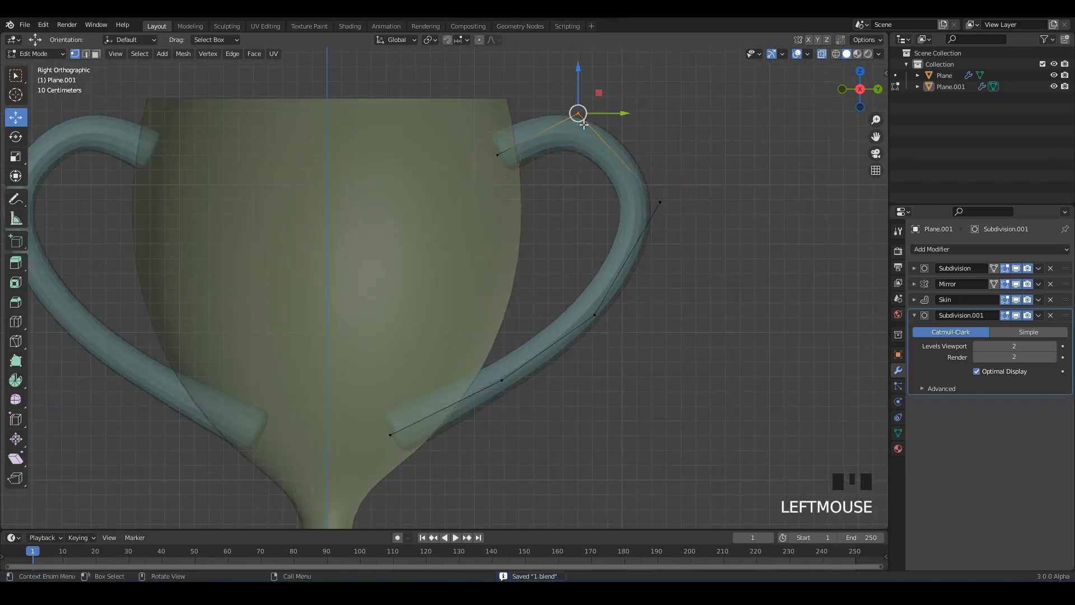
{"action": "left_click_drag", "start_coordinate": [578, 112], "coordinate": [585, 115]}
Step: Nudge the handle's outermost vertex inward and up, lower the lower middle vertex slightly, and return to Object Mode with X-ray off
{"action": "scroll", "coordinate": [612, 191], "scroll_direction": "down", "scroll_amount": 1}
{"action": "middle_click_drag", "start_coordinate": [613, 191], "coordinate": [629, 207], "text": "shift"}
{"action": "triple_click", "coordinate": [644, 229]}
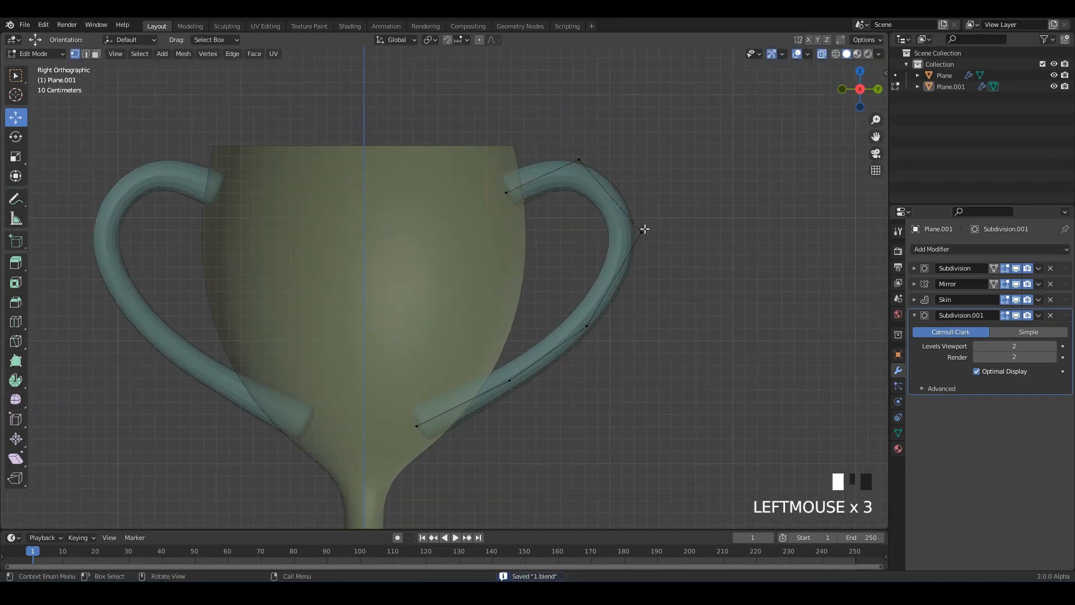
{"action": "left_click_drag", "start_coordinate": [641, 240], "coordinate": [636, 232]}
{"action": "key", "text": "alt+z"}
{"action": "key", "text": "alt+z"}
{"action": "left_click_drag", "start_coordinate": [561, 365], "coordinate": [606, 309]}
{"action": "left_click_drag", "start_coordinate": [589, 332], "coordinate": [590, 336]}
{"action": "key", "text": "alt+z"}
{"action": "scroll", "coordinate": [674, 277], "scroll_direction": "down", "scroll_amount": 4}
{"action": "key", "text": "Tab"}
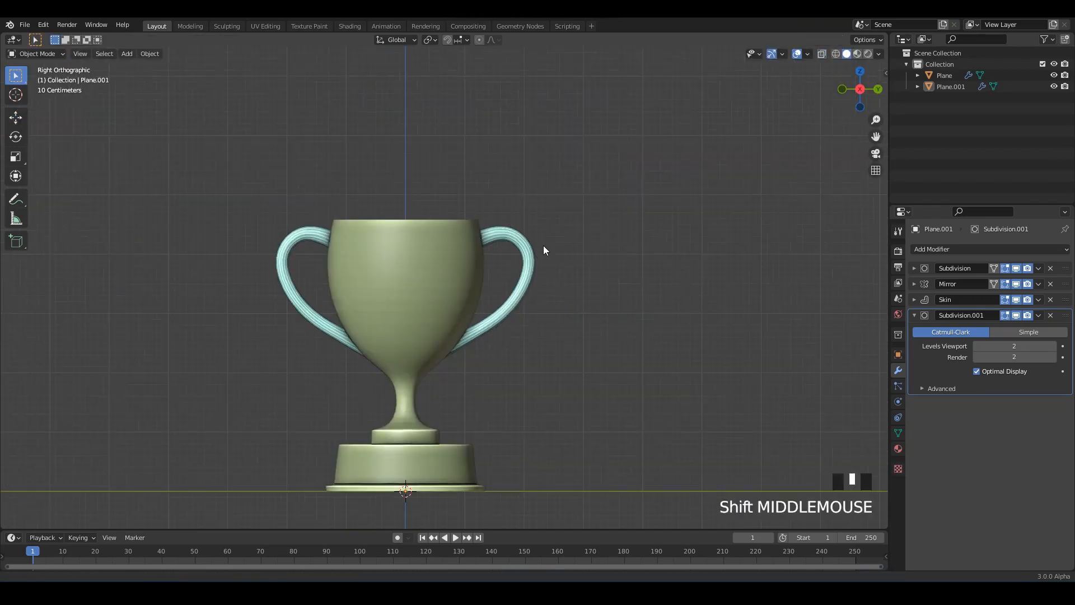
Step: Deselect the handles, select the cup object and save the file
{"action": "middle_click_drag", "start_coordinate": [543, 245], "coordinate": [538, 188], "text": "shift"}
{"action": "middle_click_drag", "start_coordinate": [469, 232], "coordinate": [263, 265]}
{"action": "middle_click_drag", "start_coordinate": [445, 270], "coordinate": [607, 264], "text": "alt"}
{"action": "key", "text": "ctrl+s"}
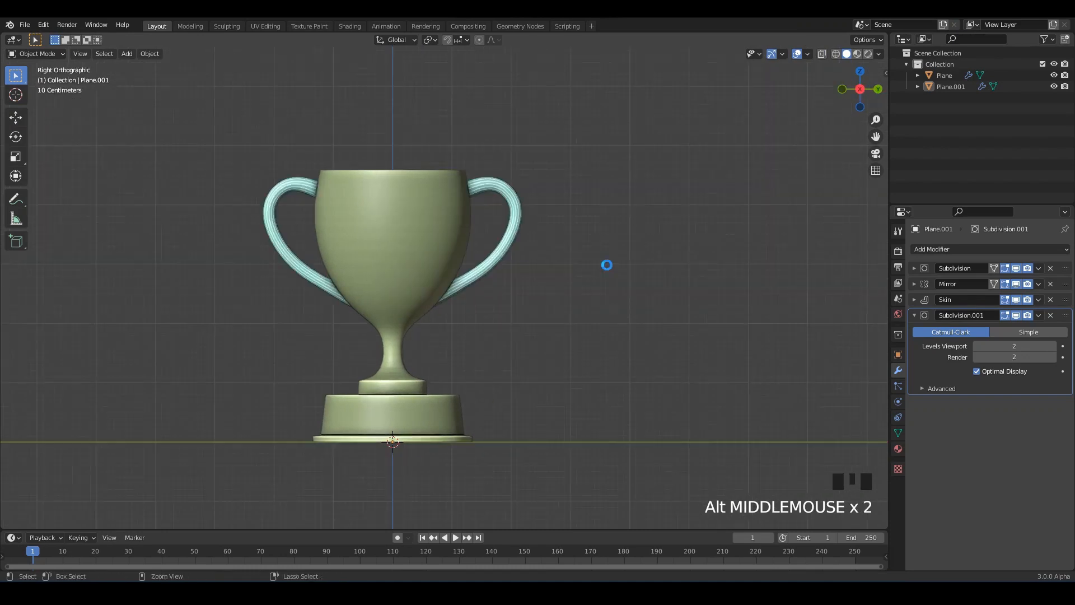
{"action": "left_click", "coordinate": [522, 256]}
{"action": "middle_click_drag", "start_coordinate": [512, 285], "coordinate": [523, 254], "text": "shift"}
{"action": "middle_click_drag", "start_coordinate": [488, 290], "coordinate": [483, 313]}
{"action": "scroll", "coordinate": [483, 312], "scroll_direction": "up", "scroll_amount": 2}
{"action": "left_click", "coordinate": [459, 223]}
{"action": "key", "text": "ctrl+s"}
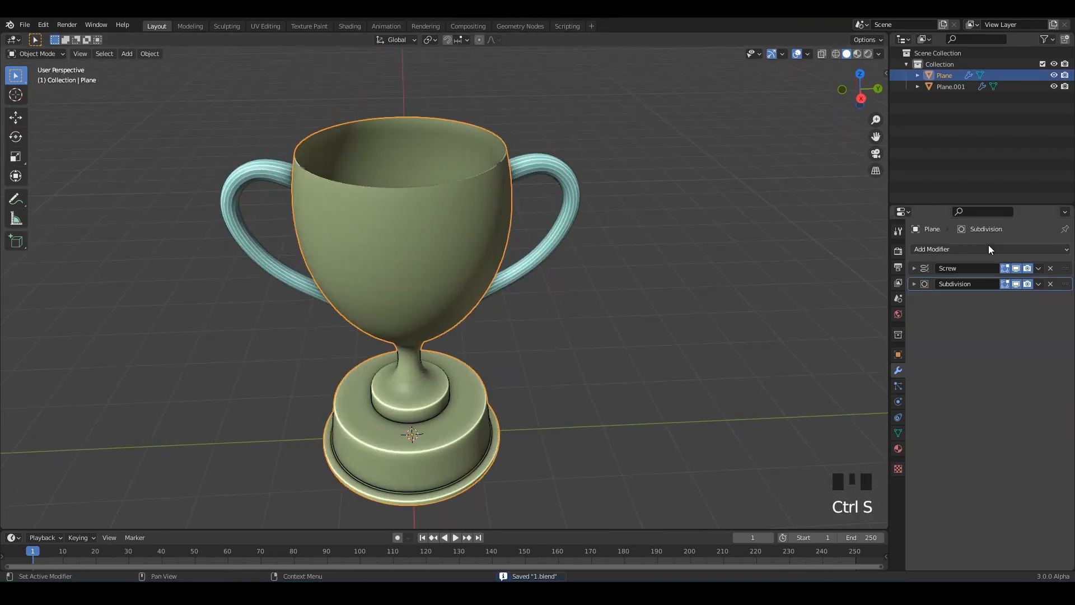
Step: Try a Solidify modifier on the whole cup and base object, and save the file
{"action": "left_click", "coordinate": [989, 249]}
{"action": "left_click", "coordinate": [847, 440]}
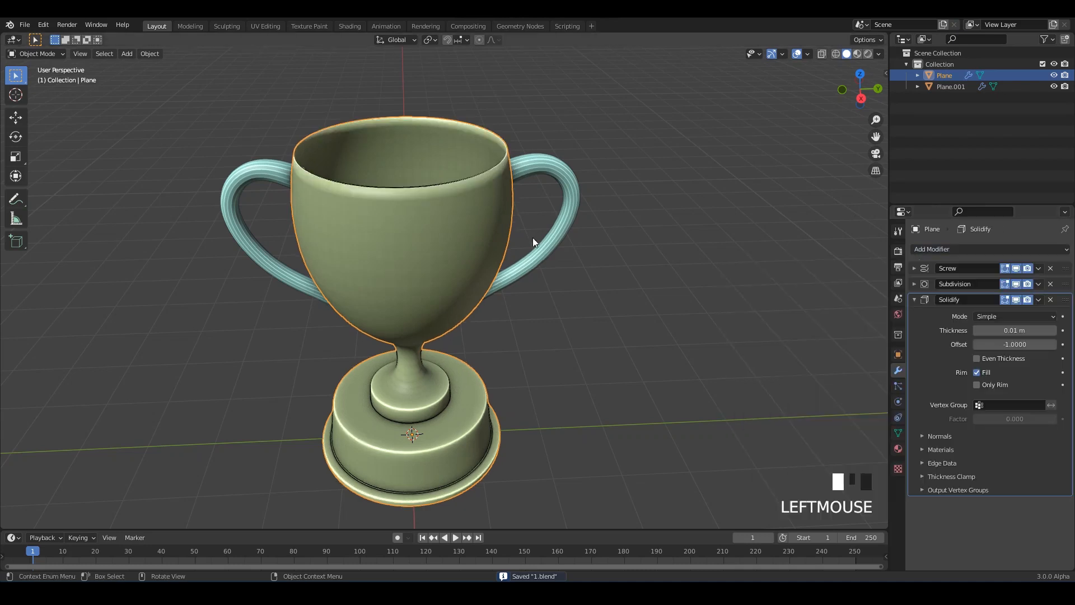
{"action": "middle_click_drag", "start_coordinate": [533, 238], "coordinate": [651, 298]}
{"action": "key", "text": "ctrl+s"}
Step: Enable Auto Smooth in the normals settings of the cup's mesh data
{"action": "left_click", "coordinate": [930, 299]}
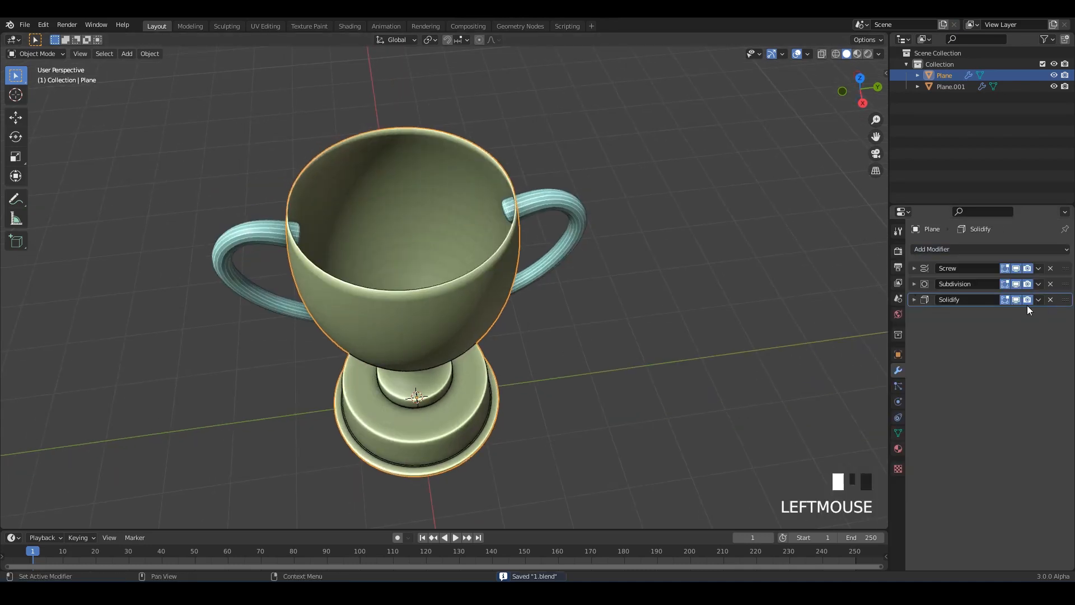
{"action": "left_click", "coordinate": [916, 299]}
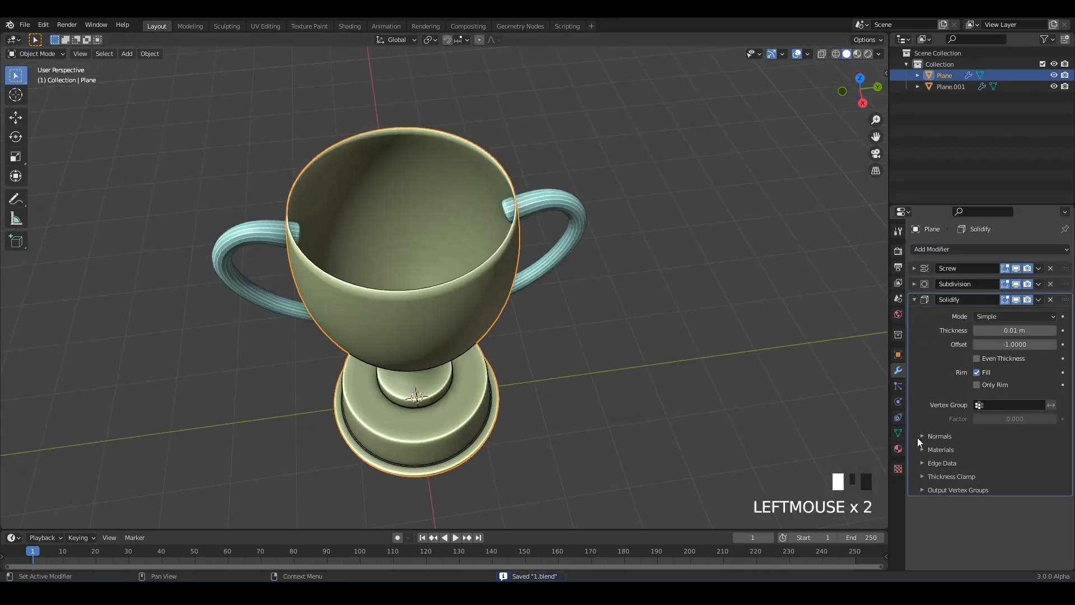
{"action": "double_click", "coordinate": [920, 437]}
{"action": "left_click", "coordinate": [899, 433]}
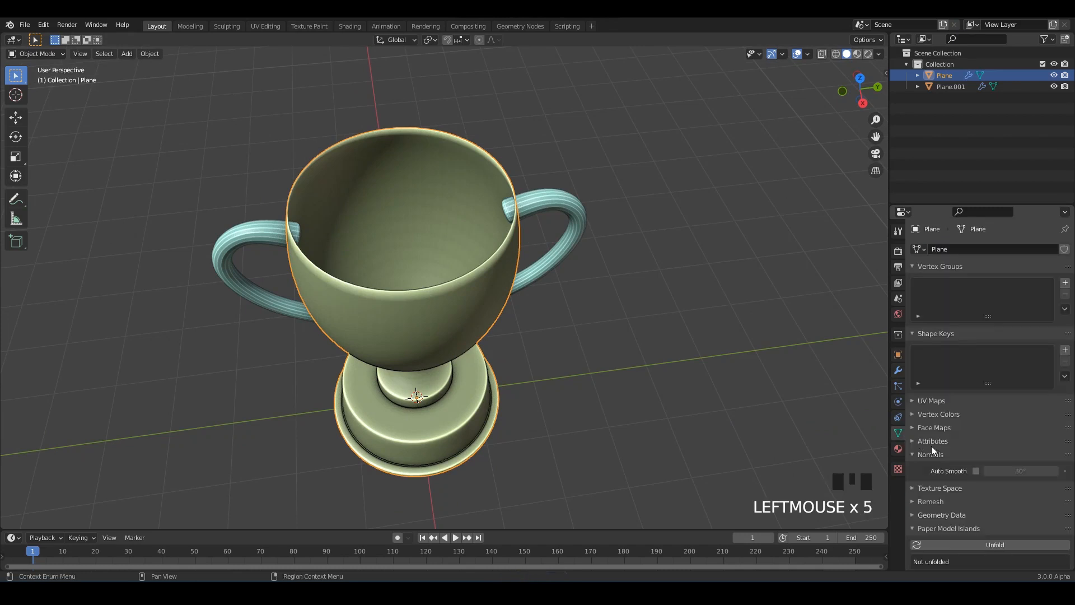
{"action": "left_click", "coordinate": [977, 471]}
Step: Set the Solidify thickness to 0.043 m, then remove the Solidify modifier from the cup and base object
{"action": "left_click", "coordinate": [899, 371]}
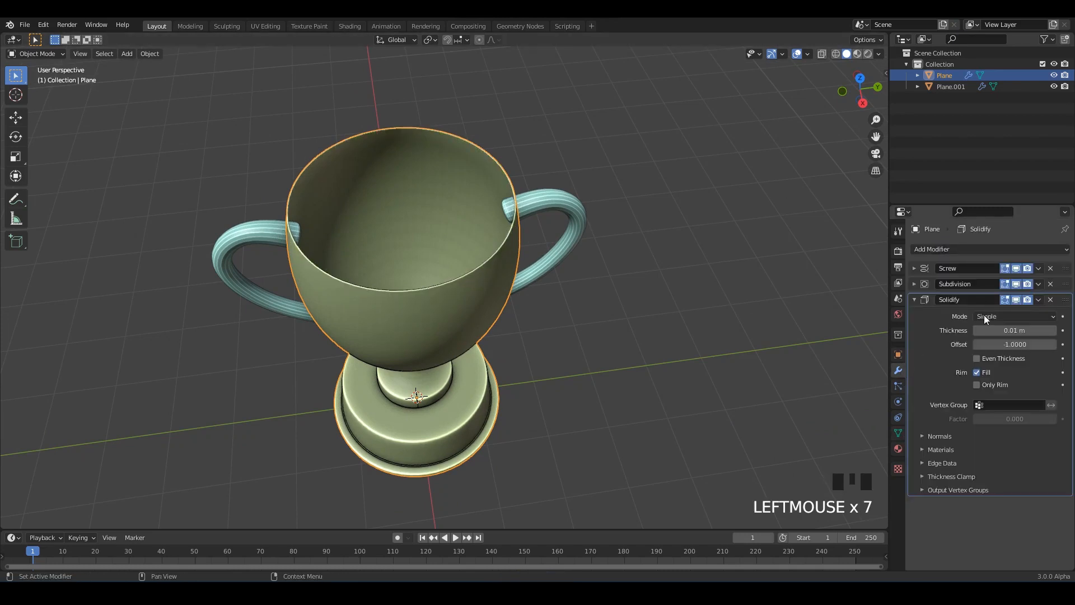
{"action": "mouse_move", "coordinate": [1006, 331]}
{"action": "left_mouse_down"}
{"action": "mouse_move", "coordinate": [952, 331]}
{"action": "mouse_move", "coordinate": [996, 331]}
{"action": "left_mouse_up"}
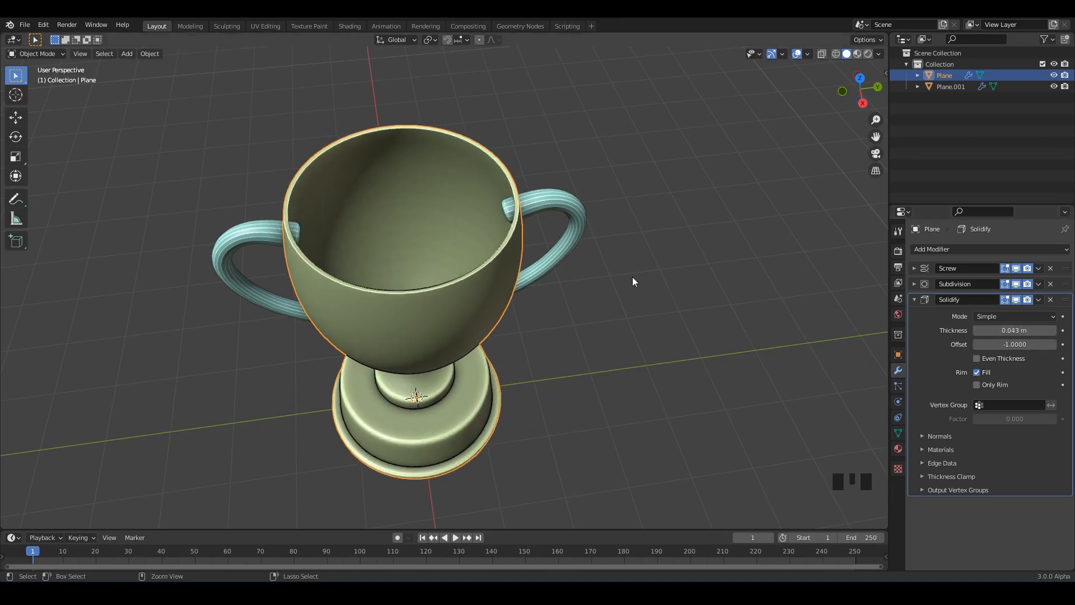
{"action": "middle_click_drag", "start_coordinate": [633, 276], "coordinate": [637, 273]}
{"action": "left_click", "coordinate": [1051, 300]}
Step: Select all linked vertices of the cup and stem profile and separate them from the base into their own object
{"action": "left_click", "coordinate": [517, 250]}
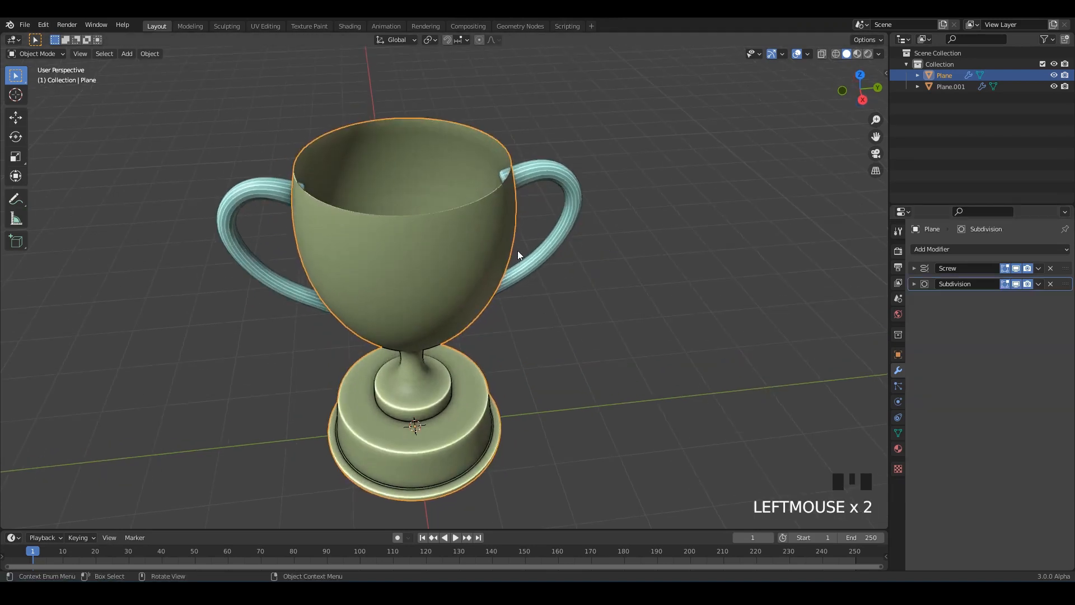
{"action": "key", "text": "Tab"}
{"action": "key", "text": "Tab"}
{"action": "left_click", "coordinate": [479, 227]}
{"action": "key", "text": "Tab"}
{"action": "left_click", "coordinate": [509, 166]}
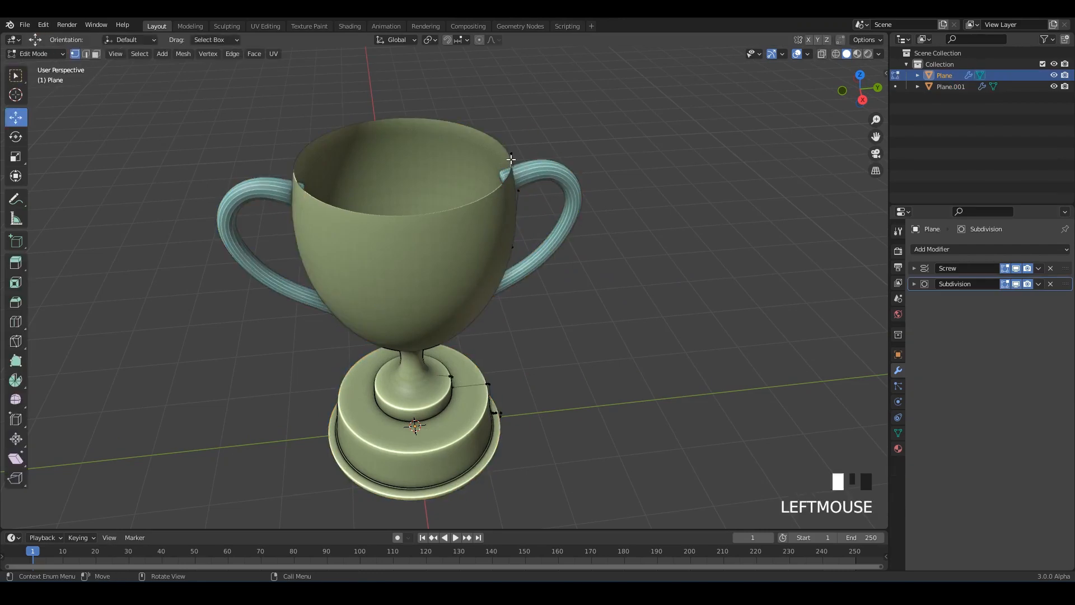
{"action": "key", "text": "l"}
{"action": "key", "text": "p"}
{"action": "left_click", "coordinate": [511, 159]}
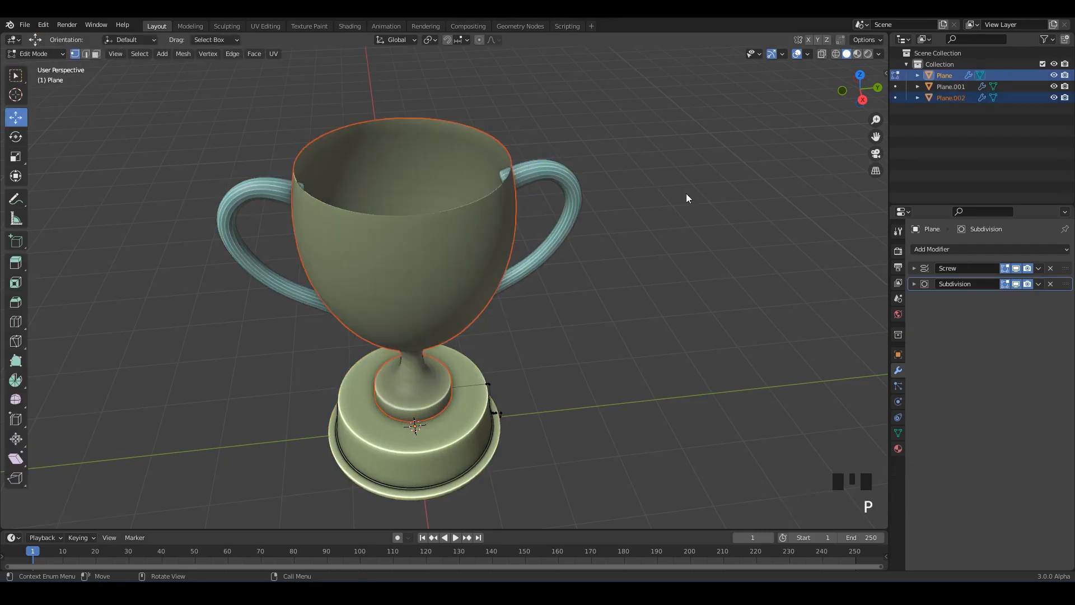
Step: Add a Solidify modifier with a thickness of -0.114 m to the separated cup object and save the file
{"action": "key", "text": "Tab"}
{"action": "double_click", "coordinate": [528, 226]}
{"action": "key", "text": "ctrl+s"}
{"action": "left_click", "coordinate": [958, 249]}
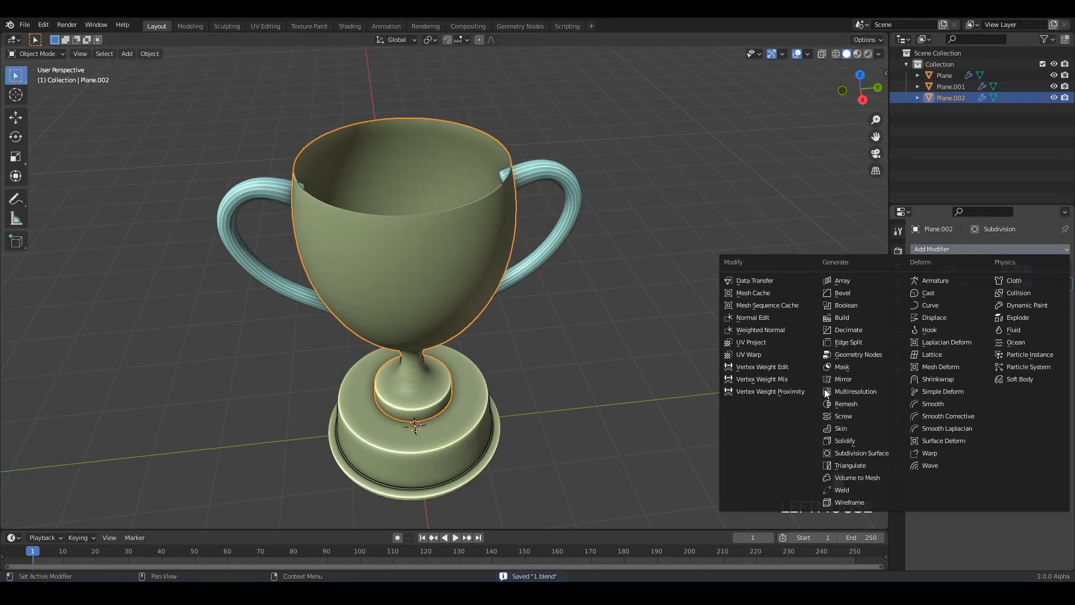
{"action": "left_click", "coordinate": [932, 249]}
{"action": "left_click", "coordinate": [852, 437]}
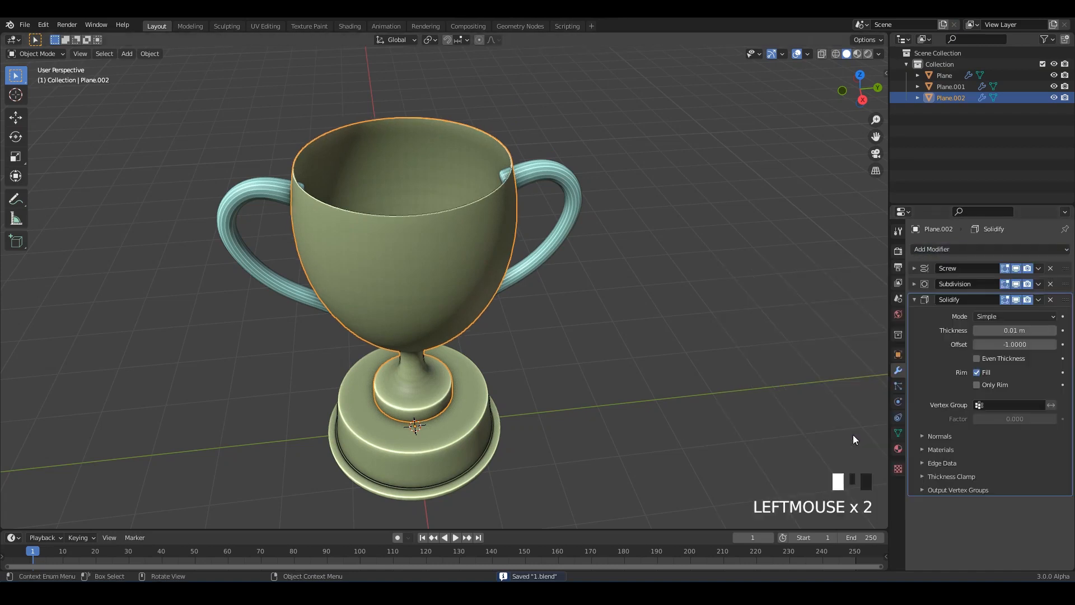
{"action": "left_click_drag", "start_coordinate": [1015, 330], "coordinate": [991, 331]}
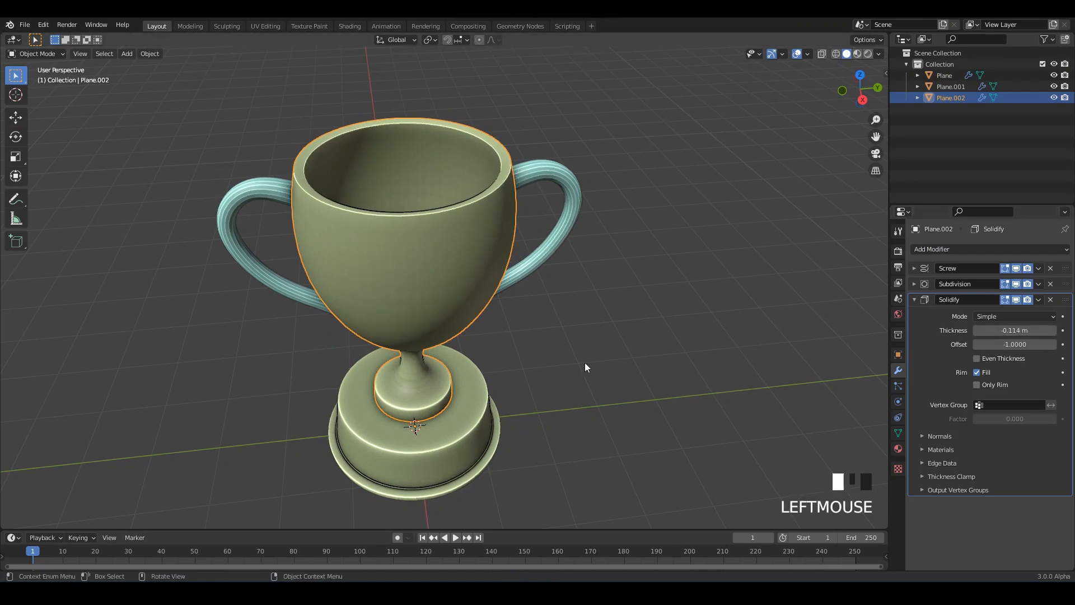
{"action": "left_click", "coordinate": [585, 362]}
{"action": "middle_click_drag", "start_coordinate": [533, 311], "coordinate": [566, 141], "text": "alt"}
{"action": "key", "text": "ctrl+s"}
{"action": "middle_click_drag", "start_coordinate": [609, 301], "coordinate": [569, 304]}
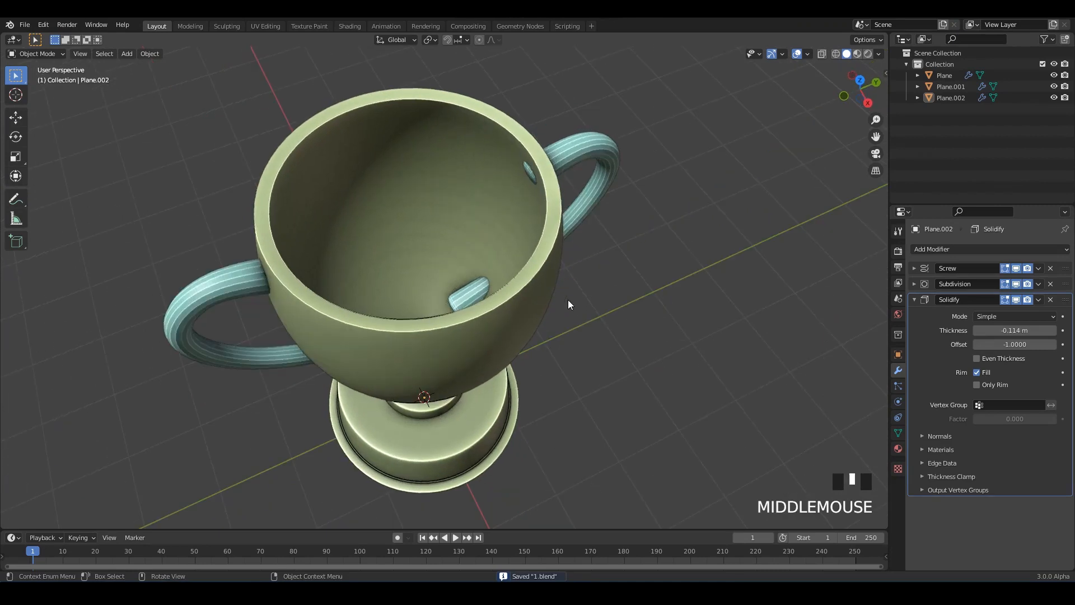
Step: Edit the handles in right X-ray view and move the lower end vertex up and outward along the cup wall
{"action": "left_click", "coordinate": [580, 213]}
{"action": "key", "text": "Tab"}
{"action": "middle_click_drag", "start_coordinate": [615, 240], "coordinate": [624, 235], "text": "alt"}
{"action": "key", "text": "alt+z"}
{"action": "left_click", "coordinate": [430, 292]}
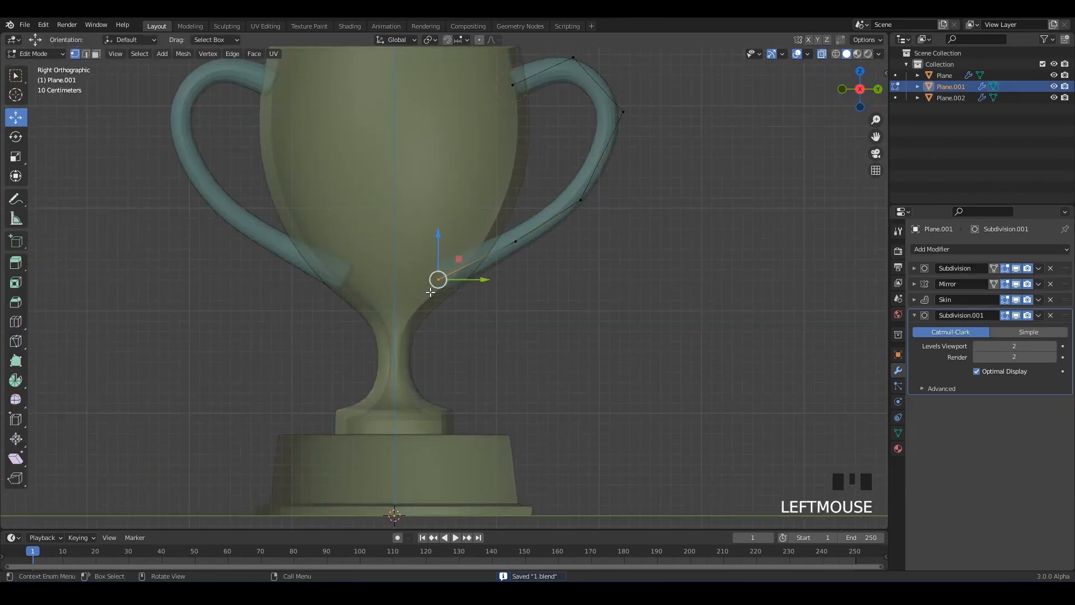
{"action": "scroll", "coordinate": [430, 292], "scroll_direction": "up", "scroll_amount": 2}
{"action": "left_click_drag", "start_coordinate": [442, 288], "coordinate": [487, 228]}
Step: Lower the handle's second-lowest vertex, nudge the lower end vertex slightly at the cup wall, and save the file
{"action": "left_click_drag", "start_coordinate": [570, 197], "coordinate": [511, 247]}
{"action": "left_click_drag", "start_coordinate": [560, 215], "coordinate": [553, 236]}
{"action": "left_click", "coordinate": [563, 215]}
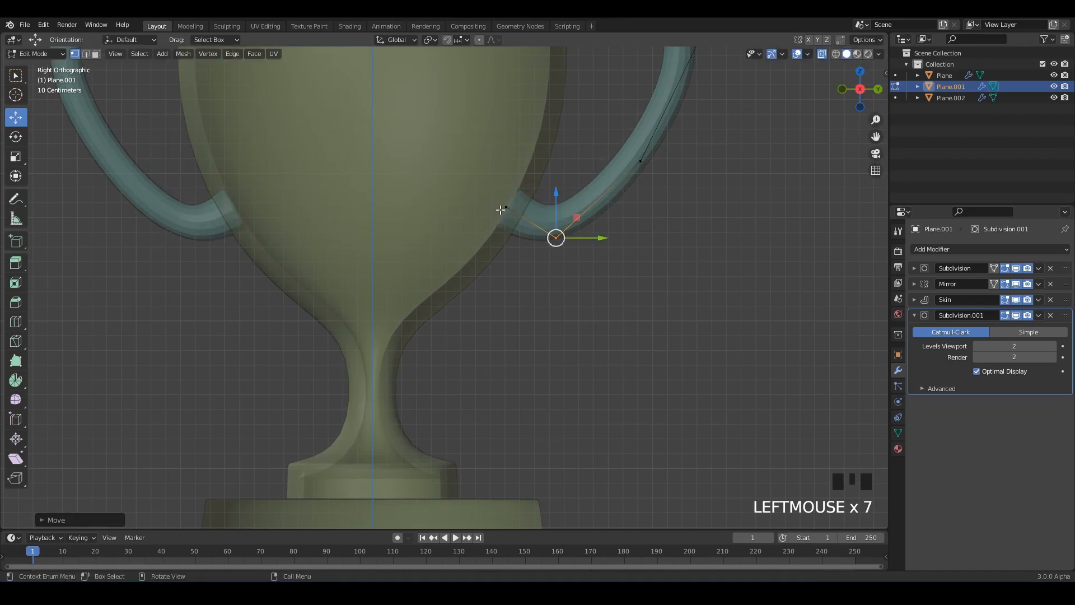
{"action": "left_click", "coordinate": [507, 207]}
{"action": "left_click_drag", "start_coordinate": [506, 208], "coordinate": [507, 210]}
{"action": "scroll", "coordinate": [578, 228], "scroll_direction": "down", "scroll_amount": 2}
{"action": "middle_click_drag", "start_coordinate": [578, 228], "coordinate": [583, 347], "text": "shift"}
{"action": "key", "text": "alt+z"}
{"action": "key", "text": "ctrl+s"}
{"action": "left_click", "coordinate": [546, 346]}
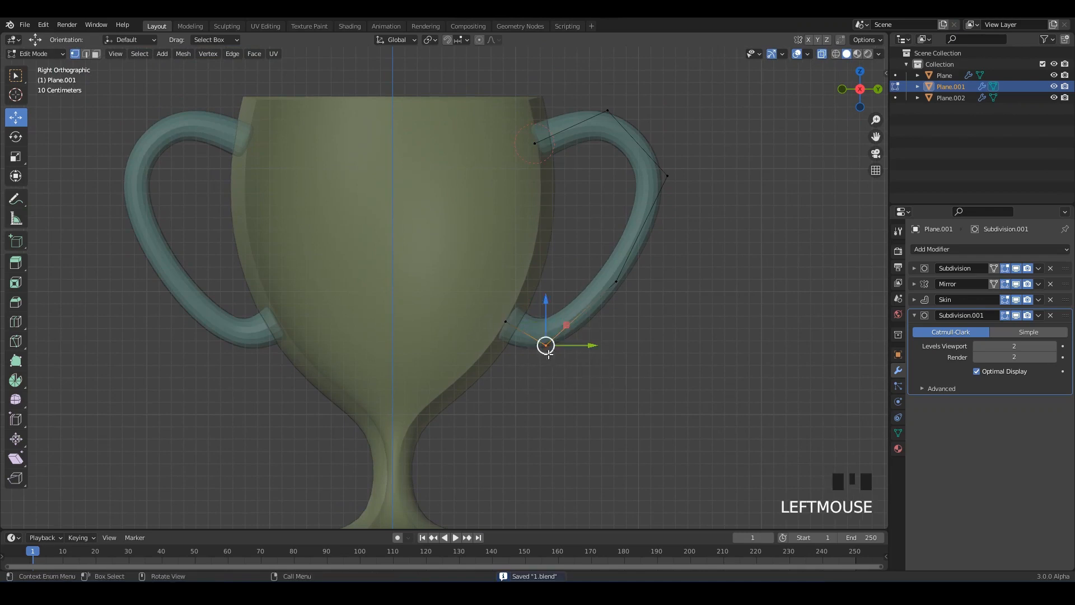
{"action": "left_click_drag", "start_coordinate": [546, 346], "coordinate": [566, 345]}
{"action": "key", "text": "ctrl+z"}
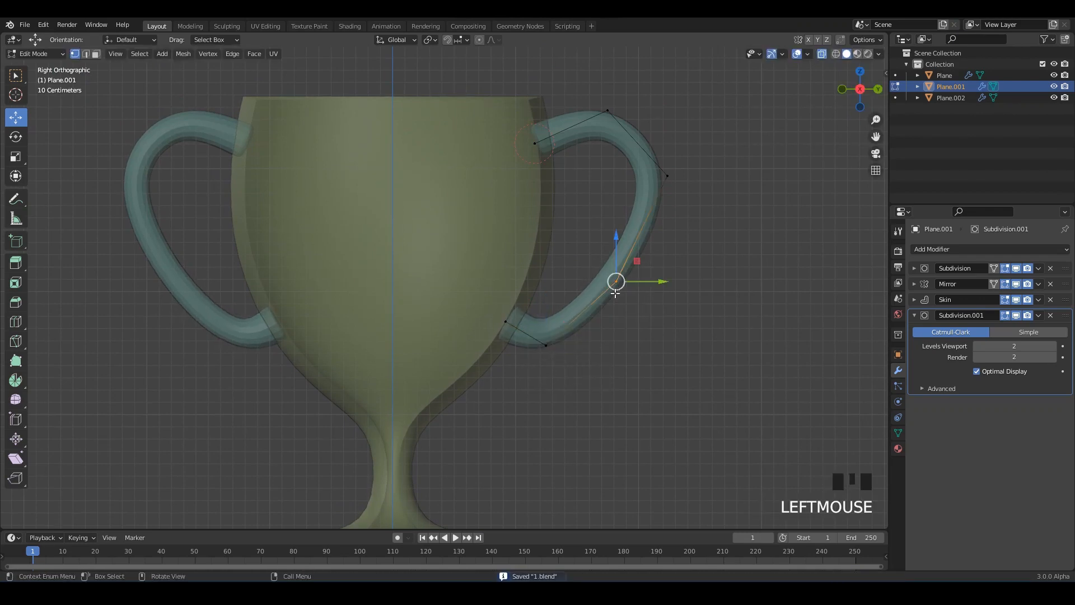
Step: Move the handle's lower middle vertex slightly outward
{"action": "left_click_drag", "start_coordinate": [616, 293], "coordinate": [623, 294]}
{"action": "scroll", "coordinate": [598, 317], "scroll_direction": "up", "scroll_amount": 1}
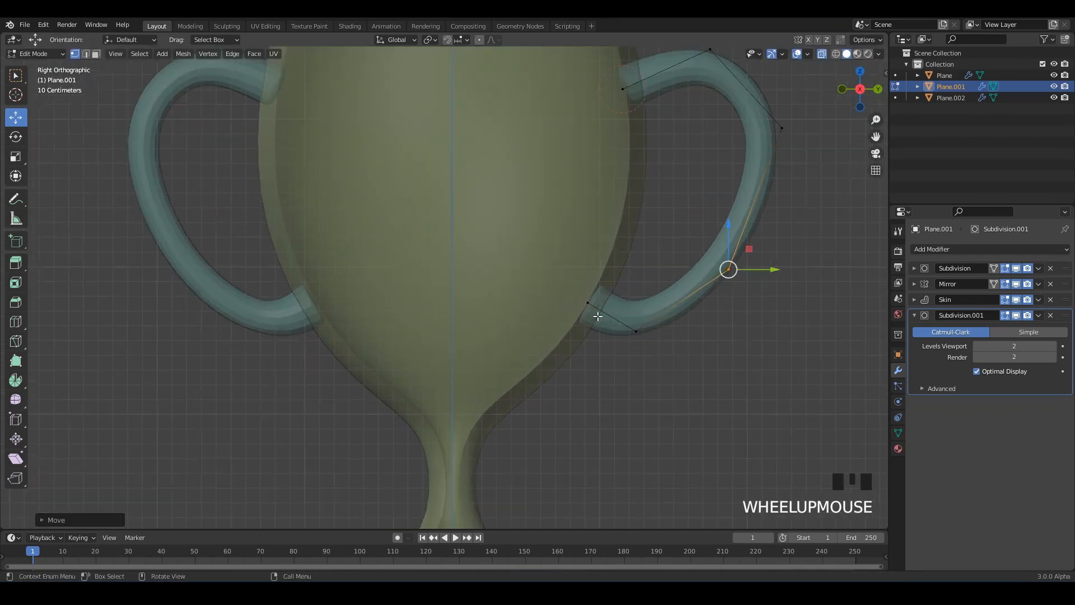
{"action": "left_click", "coordinate": [636, 331]}
{"action": "left_click_drag", "start_coordinate": [636, 331], "coordinate": [644, 311]}
{"action": "key", "text": "ctrl+z"}
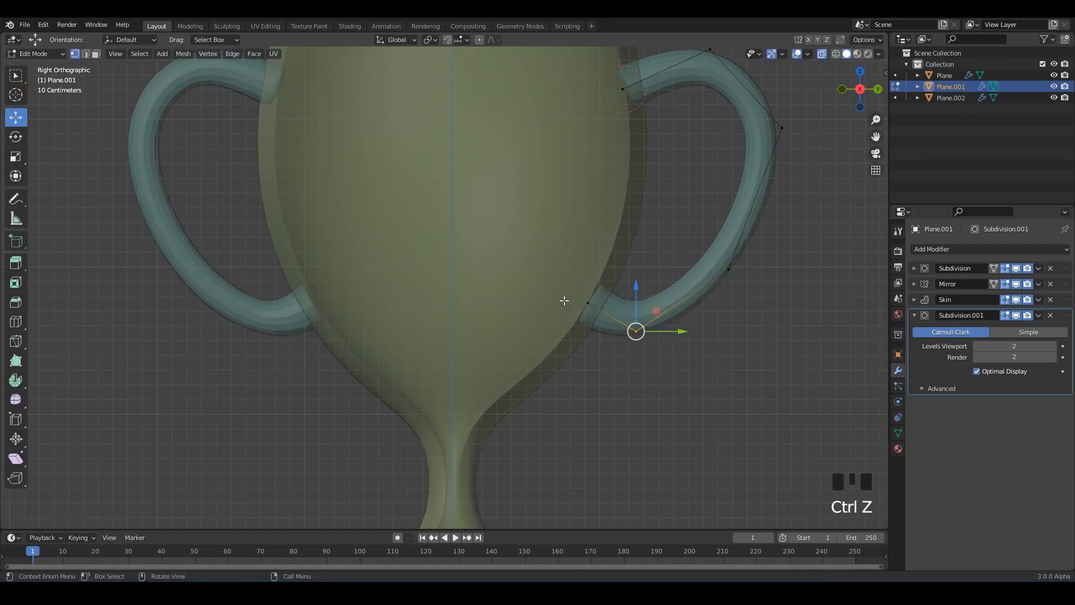
Step: Move the handle's two lowest vertices down and inward along the cup wall, then fine-tune the second-lowest vertex's position
{"action": "left_click_drag", "start_coordinate": [552, 269], "coordinate": [663, 372]}
{"action": "left_click_drag", "start_coordinate": [613, 318], "coordinate": [560, 322]}
{"action": "left_click", "coordinate": [561, 343]}
{"action": "left_click", "coordinate": [610, 371]}
{"action": "left_click_drag", "start_coordinate": [610, 372], "coordinate": [594, 357]}
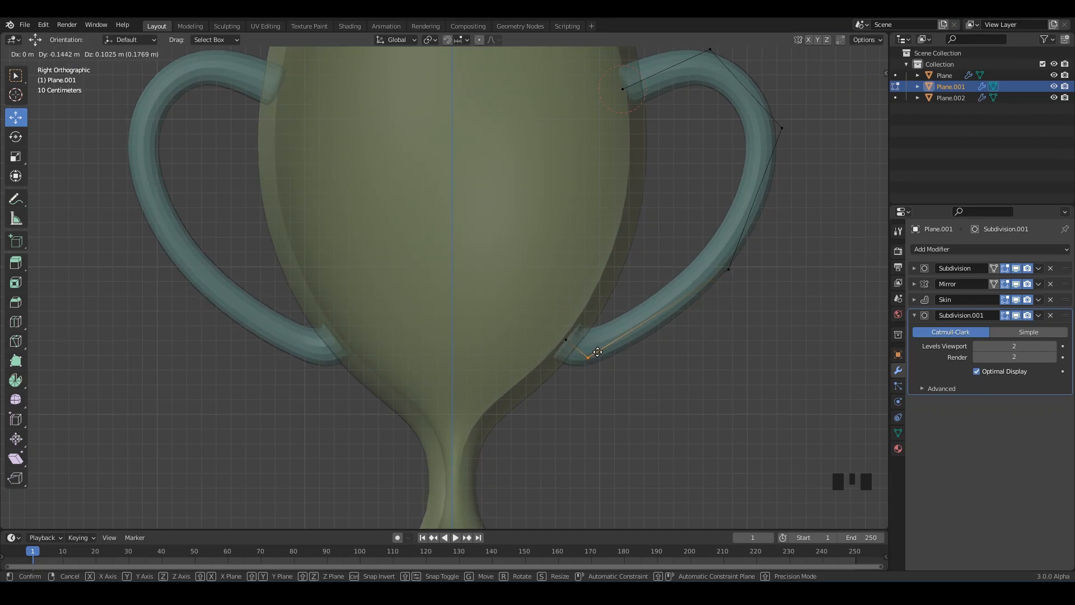
{"action": "left_click", "coordinate": [604, 351]}
{"action": "scroll", "coordinate": [604, 353], "scroll_direction": "down", "scroll_amount": 1}
{"action": "middle_click_drag", "start_coordinate": [604, 352], "coordinate": [666, 336], "text": "shift"}
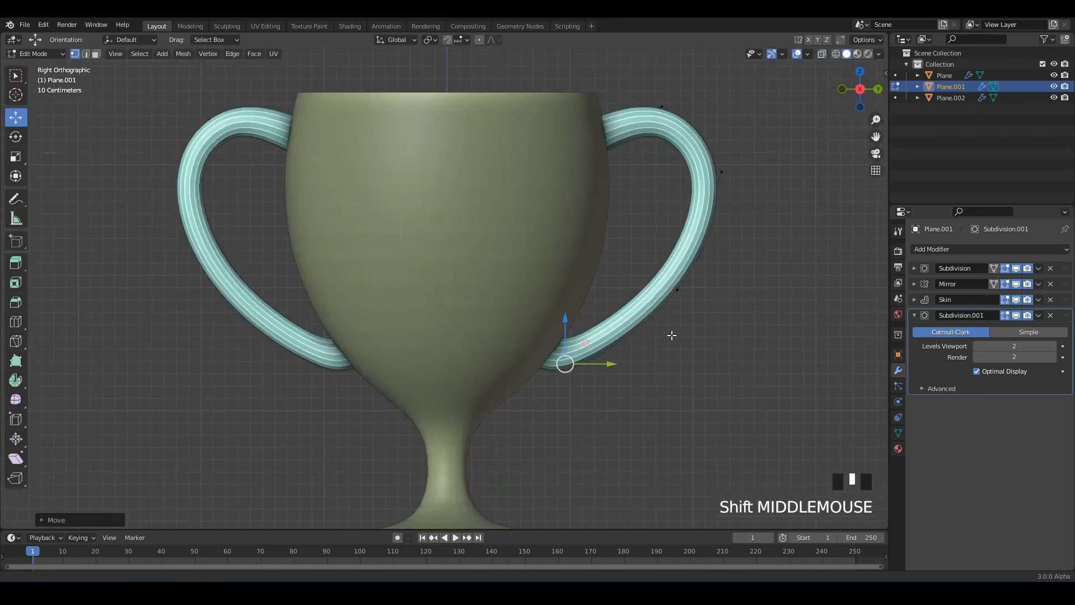
{"action": "key", "text": "alt+z"}
{"action": "left_click", "coordinate": [670, 315]}
{"action": "mouse_move", "coordinate": [670, 315]}
{"action": "left_mouse_down"}
{"action": "mouse_move", "coordinate": [661, 349]}
{"action": "mouse_move", "coordinate": [669, 329]}
{"action": "left_mouse_up"}
{"action": "key", "text": "ctrl+z"}
Step: Reduce the skin radius at the handle's second-lowest vertex and at its lower end vertex
{"action": "key", "text": "alt+s"}
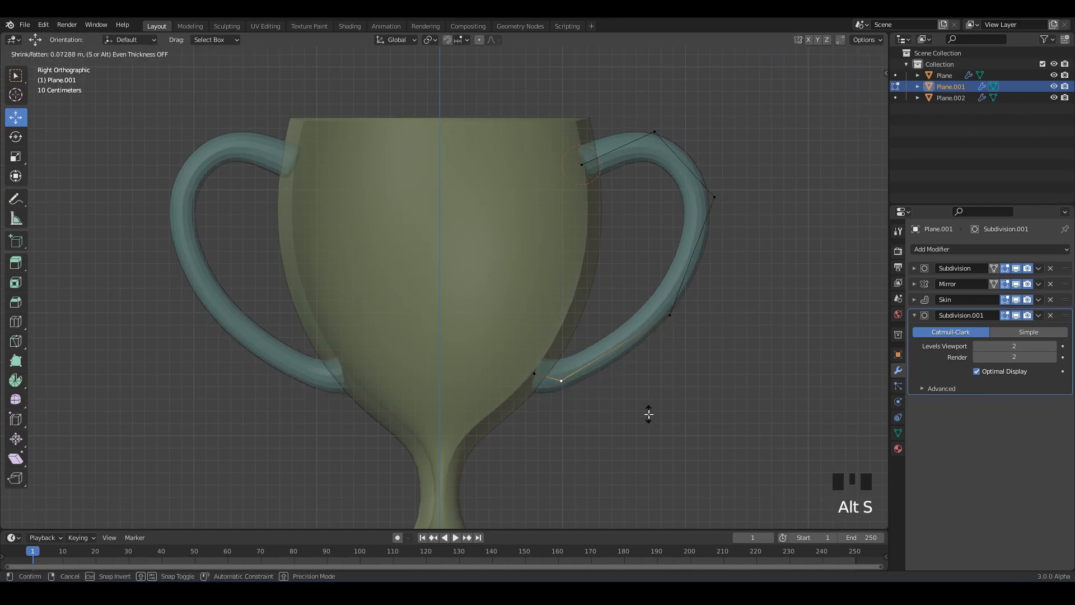
{"action": "key", "text": "ctrl+a"}
{"action": "key", "text": "Return"}
{"action": "left_click", "coordinate": [534, 373]}
{"action": "key", "text": "ctrl+a"}
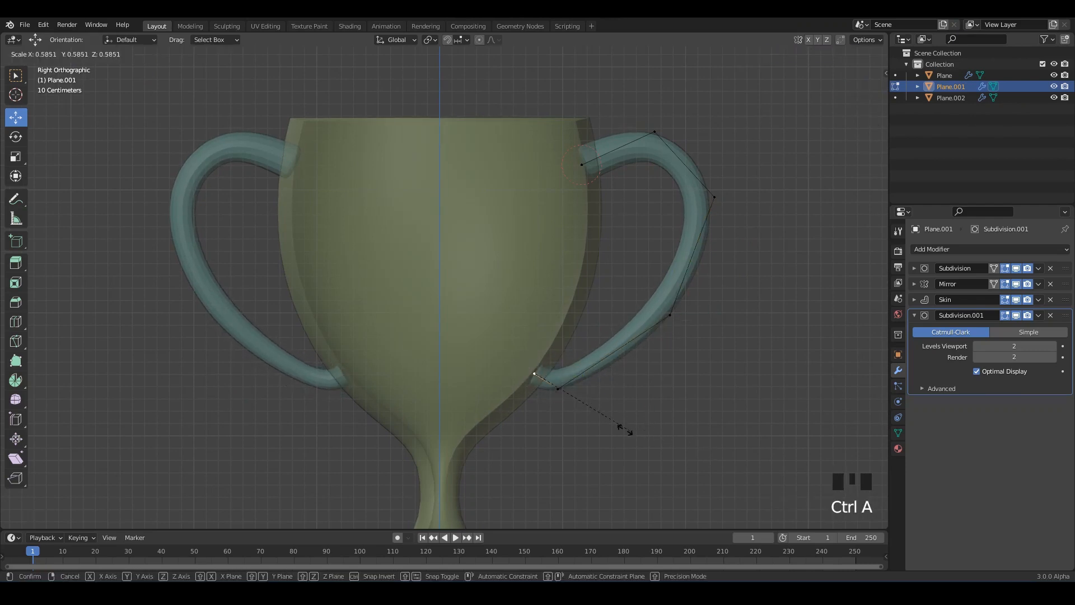
{"action": "left_click", "coordinate": [563, 385]}
{"action": "scroll", "coordinate": [600, 396], "scroll_direction": "up", "scroll_amount": 3}
{"action": "key", "text": "alt+z"}
{"action": "key", "text": "alt+z"}
{"action": "key", "text": "alt+z"}
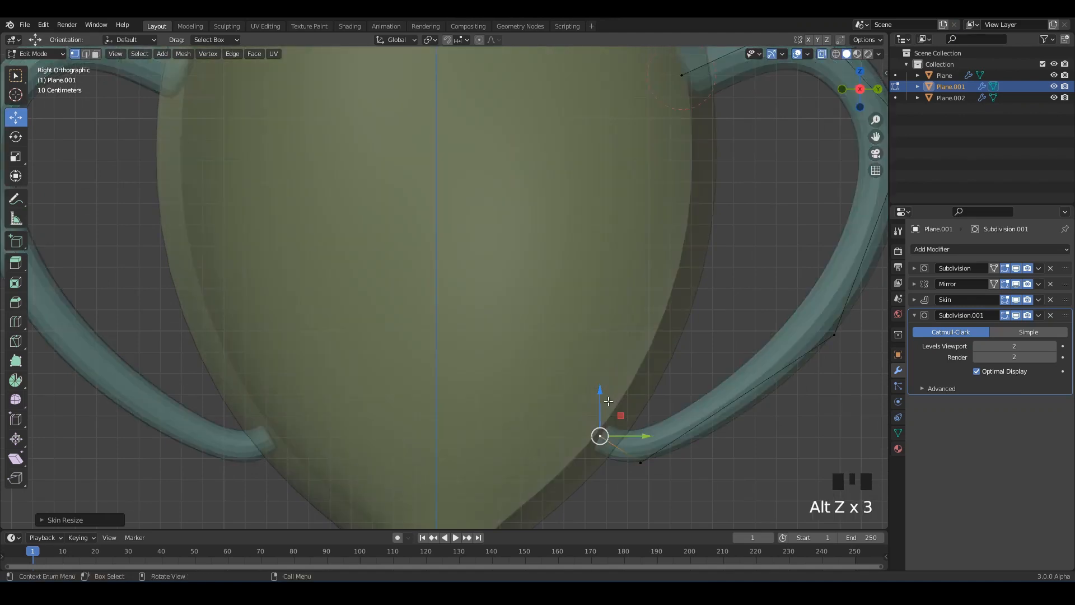
Step: Reposition the handle's lower end vertex at the cup wall and move the second-lowest vertex outward
{"action": "middle_click_drag", "start_coordinate": [601, 396], "coordinate": [607, 310], "text": "shift"}
{"action": "left_click_drag", "start_coordinate": [607, 309], "coordinate": [602, 377]}
{"action": "left_click_drag", "start_coordinate": [688, 435], "coordinate": [616, 341]}
{"action": "left_click", "coordinate": [643, 360]}
{"action": "left_click", "coordinate": [604, 353]}
{"action": "left_click", "coordinate": [665, 366]}
{"action": "left_click_drag", "start_coordinate": [664, 366], "coordinate": [742, 361]}
{"action": "scroll", "coordinate": [734, 353], "scroll_direction": "down", "scroll_amount": 3}
{"action": "middle_click_drag", "start_coordinate": [699, 297], "coordinate": [689, 363], "text": "shift"}
{"action": "key", "text": "alt+z"}
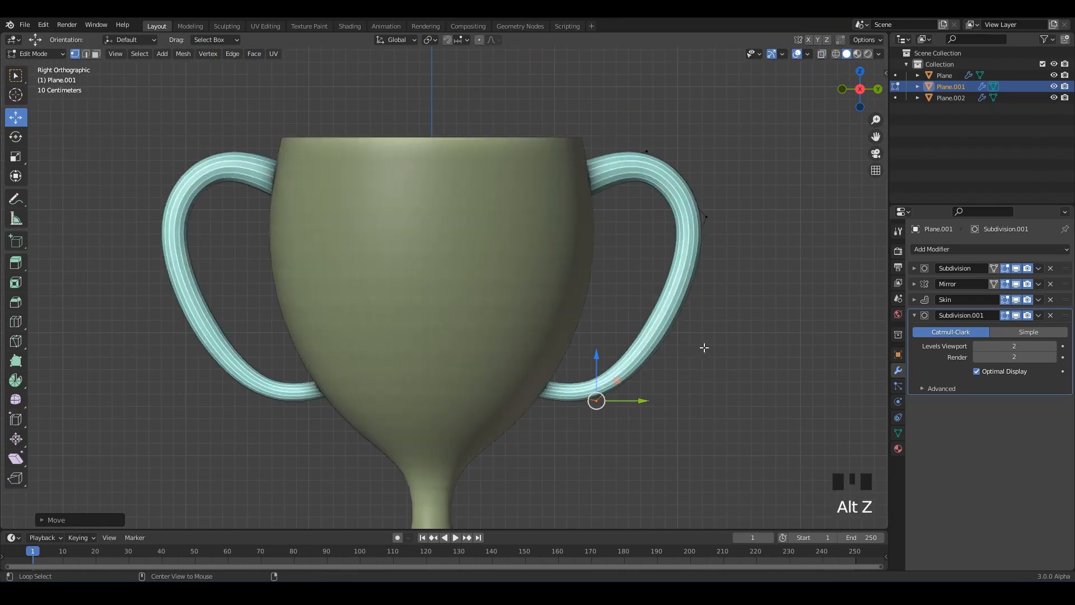
Step: Move the handle's lower middle vertex further outward in X-ray display
{"action": "key", "text": "alt+z"}
{"action": "left_click", "coordinate": [670, 336]}
{"action": "left_click_drag", "start_coordinate": [671, 335], "coordinate": [680, 336]}
Step: Enlarge the skin radius at the handle's second-lowest vertex by a factor of about 1.43
{"action": "left_click", "coordinate": [597, 400]}
{"action": "key", "text": "alt+s"}
{"action": "key", "text": "ctrl+a"}
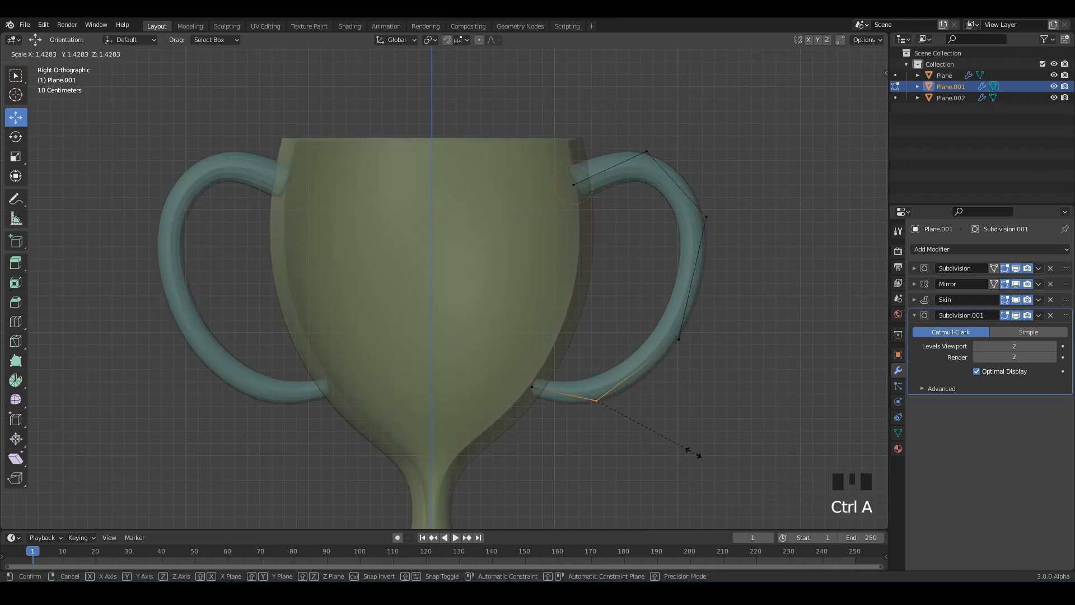
{"action": "left_click", "coordinate": [690, 449]}
{"action": "left_click", "coordinate": [678, 340]}
{"action": "key", "text": "ctrl+a"}
{"action": "right_click", "coordinate": [720, 367]}
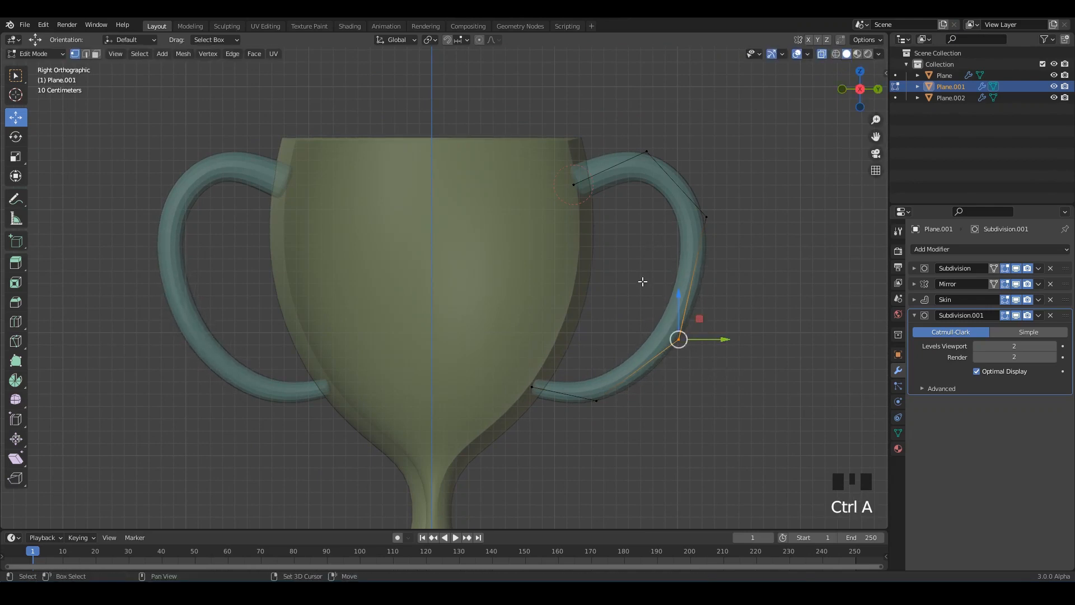
Step: Nudge the handle's upper end vertex slightly inward and up, and enlarge the skin radius at its top vertex
{"action": "middle_click_drag", "start_coordinate": [643, 282], "coordinate": [588, 326], "text": "shift"}
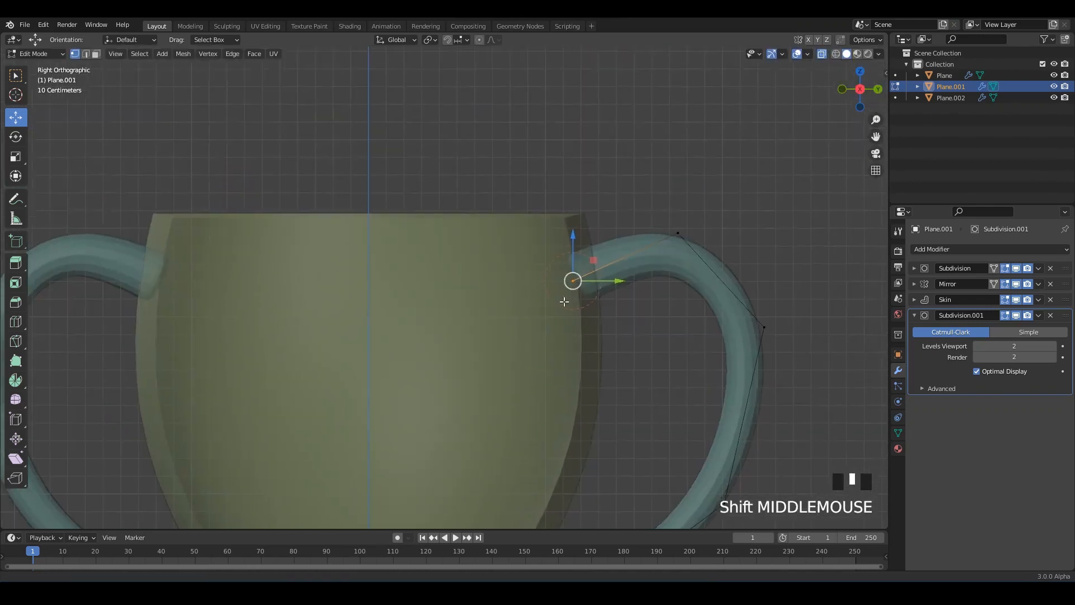
{"action": "scroll", "coordinate": [602, 278], "scroll_direction": "up", "scroll_amount": 2}
{"action": "left_click_drag", "start_coordinate": [607, 275], "coordinate": [605, 271]}
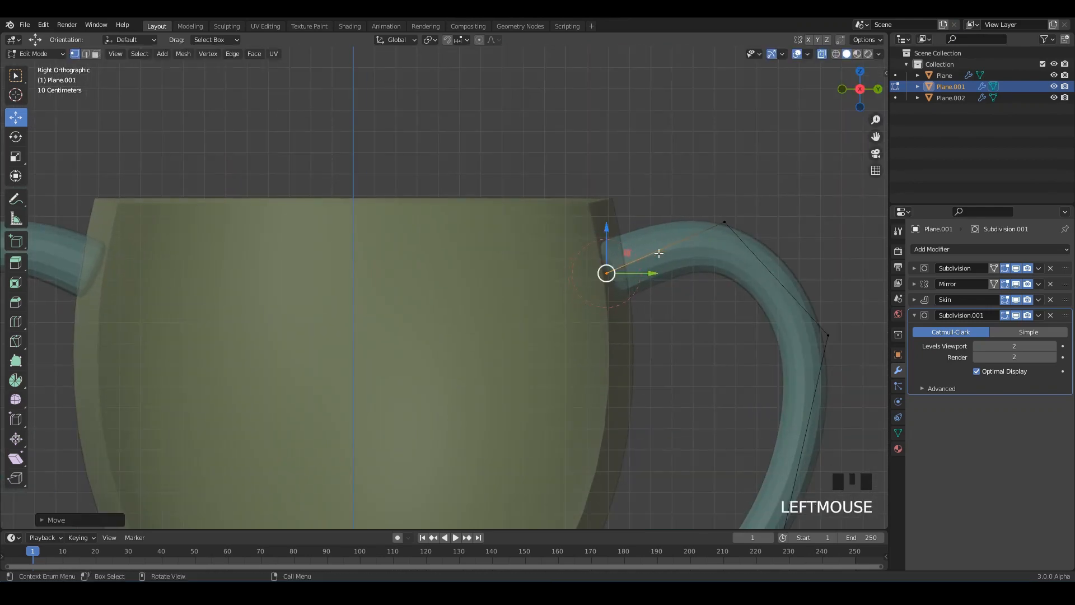
{"action": "scroll", "coordinate": [557, 276], "scroll_direction": "down", "scroll_amount": 2}
{"action": "left_click", "coordinate": [638, 242]}
{"action": "key", "text": "ctrl+a"}
{"action": "left_click", "coordinate": [663, 311]}
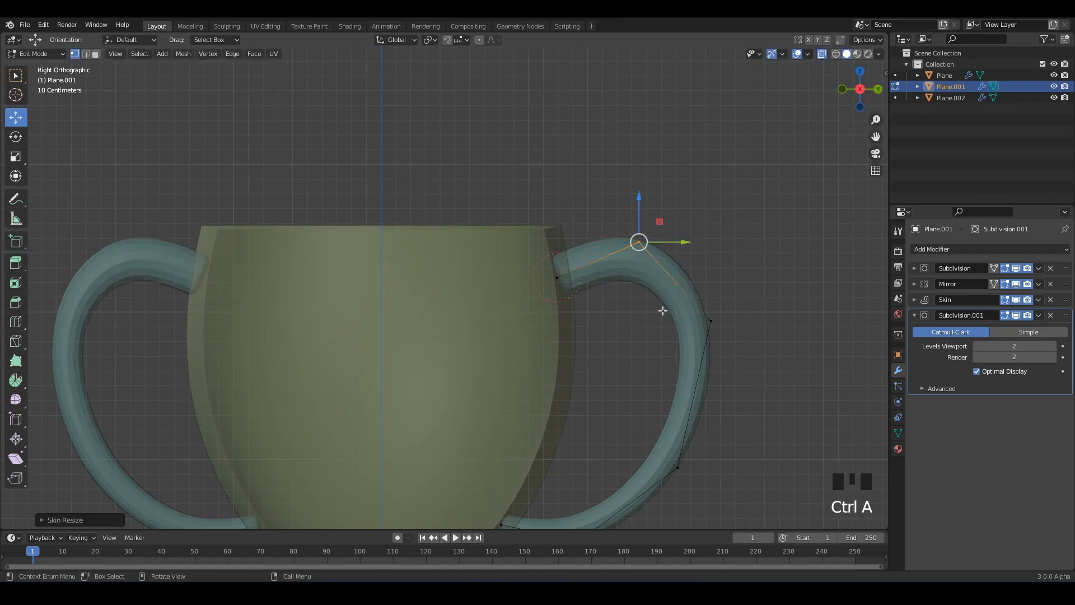
Step: Nudge the handle's top vertex slightly outward, and undo a trial move of the outermost vertex
{"action": "left_click_drag", "start_coordinate": [676, 241], "coordinate": [680, 242]}
{"action": "left_click", "coordinate": [711, 321]}
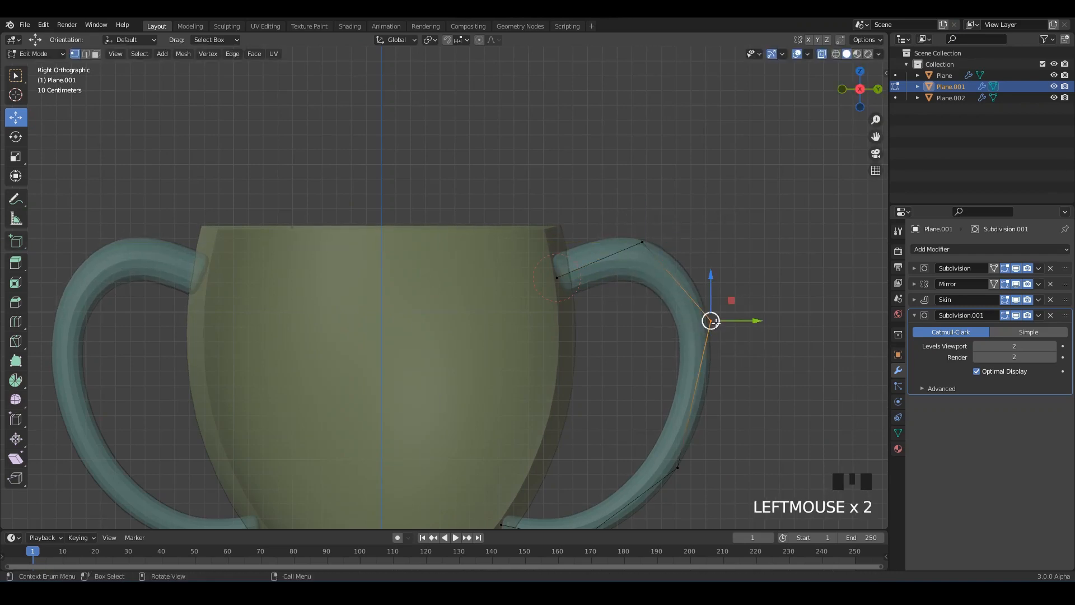
{"action": "mouse_move", "coordinate": [711, 320]}
{"action": "left_mouse_down"}
{"action": "mouse_move", "coordinate": [723, 326]}
{"action": "mouse_move", "coordinate": [717, 306]}
{"action": "left_mouse_up"}
{"action": "key", "text": "ctrl+z"}
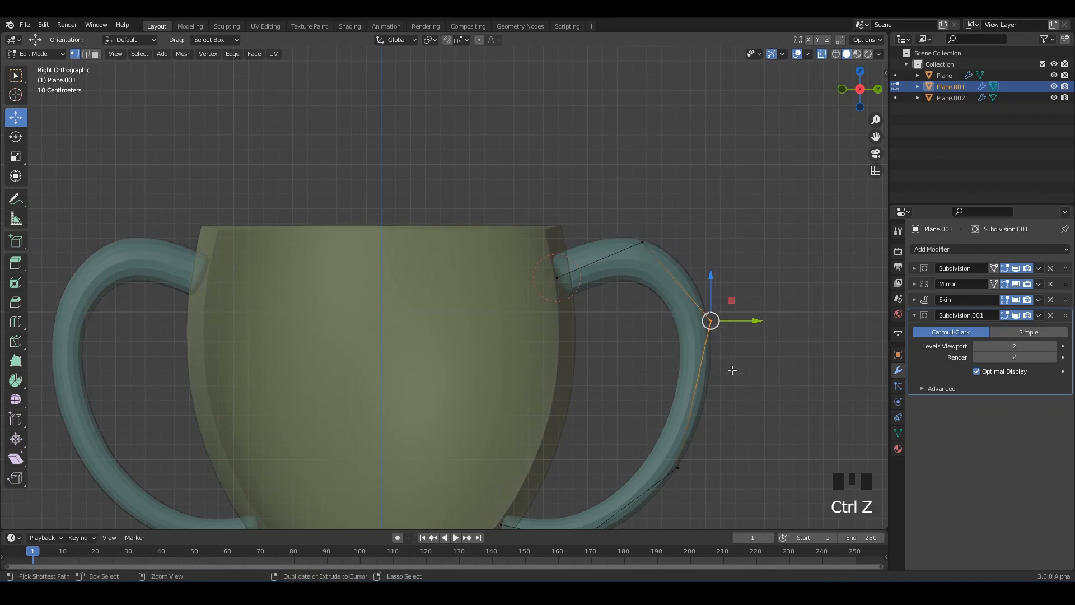
Step: Return to Object Mode, save the file and select the handles
{"action": "key", "text": "Tab"}
{"action": "scroll", "coordinate": [728, 358], "scroll_direction": "down", "scroll_amount": 3}
{"action": "left_click", "coordinate": [546, 313]}
{"action": "middle_click_drag", "start_coordinate": [547, 313], "coordinate": [654, 276]}
{"action": "key", "text": "ctrl+s"}
{"action": "left_click", "coordinate": [610, 234]}
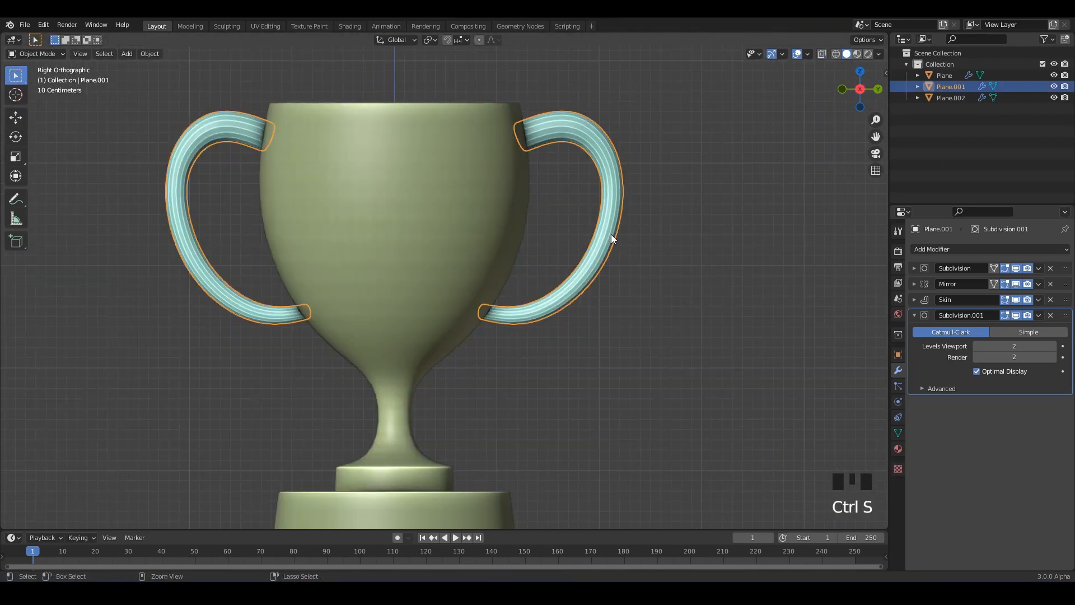
Step: Move the handle's lower end vertex down along the cup wall and the second-lowest vertex inward against the wall
{"action": "key", "text": "Tab"}
{"action": "scroll", "coordinate": [476, 369], "scroll_direction": "up", "scroll_amount": 4}
{"action": "left_click_drag", "start_coordinate": [514, 335], "coordinate": [520, 380]}
{"action": "left_click_drag", "start_coordinate": [569, 331], "coordinate": [532, 320]}
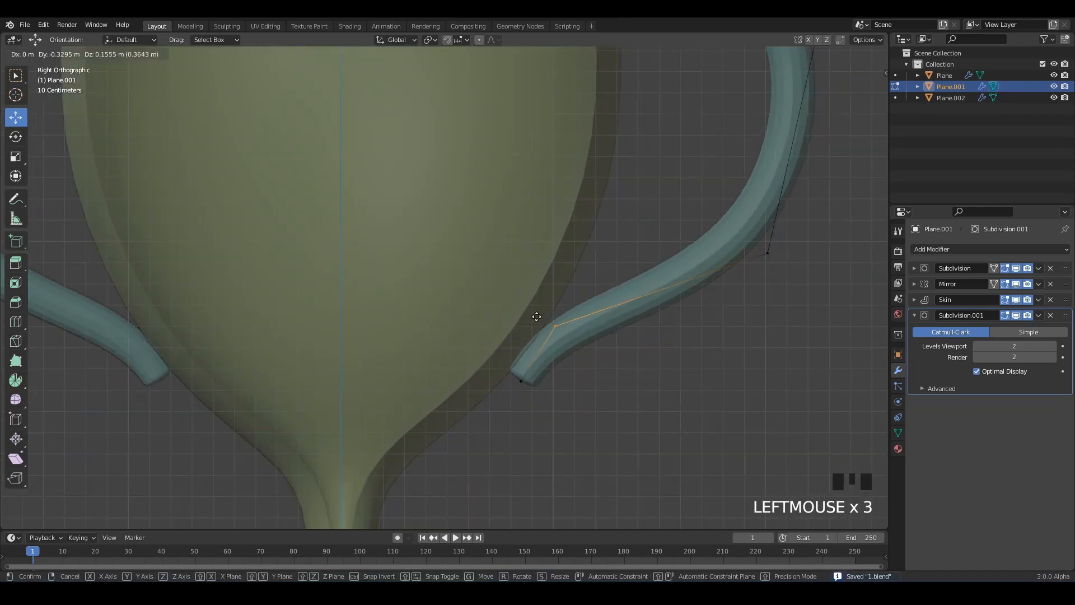
{"action": "left_click_drag", "start_coordinate": [512, 394], "coordinate": [496, 399]}
{"action": "left_click_drag", "start_coordinate": [520, 383], "coordinate": [529, 404]}
Step: Nudge the handle's second-lowest vertex slightly inward and place the lower end vertex straight below it
{"action": "key", "text": "alt+z"}
{"action": "key", "text": "alt+z"}
{"action": "left_click", "coordinate": [537, 322]}
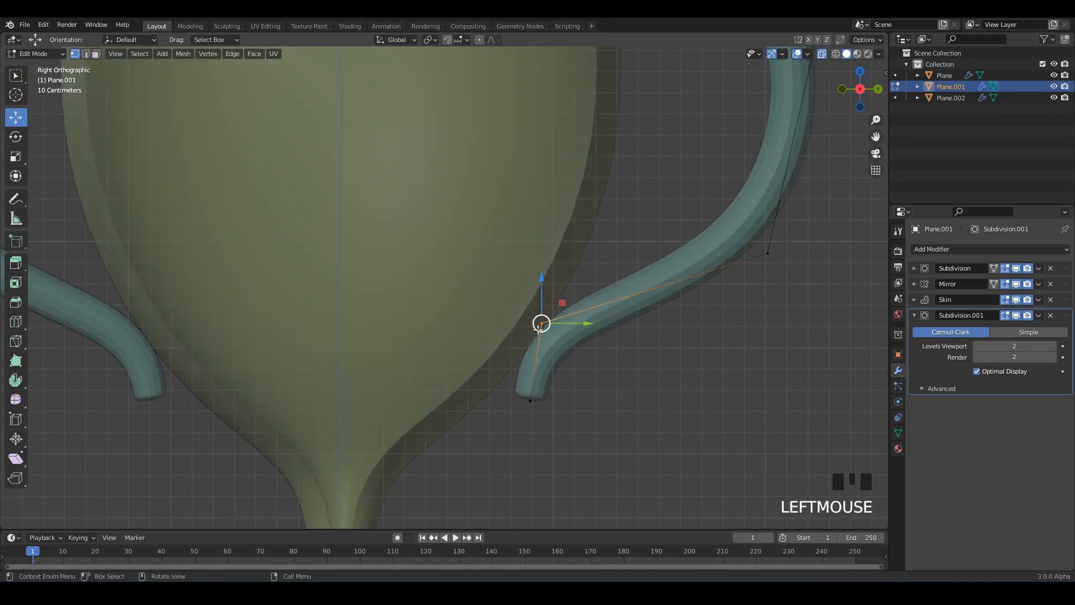
{"action": "left_click", "coordinate": [537, 322]}
{"action": "key", "text": "alt+z"}
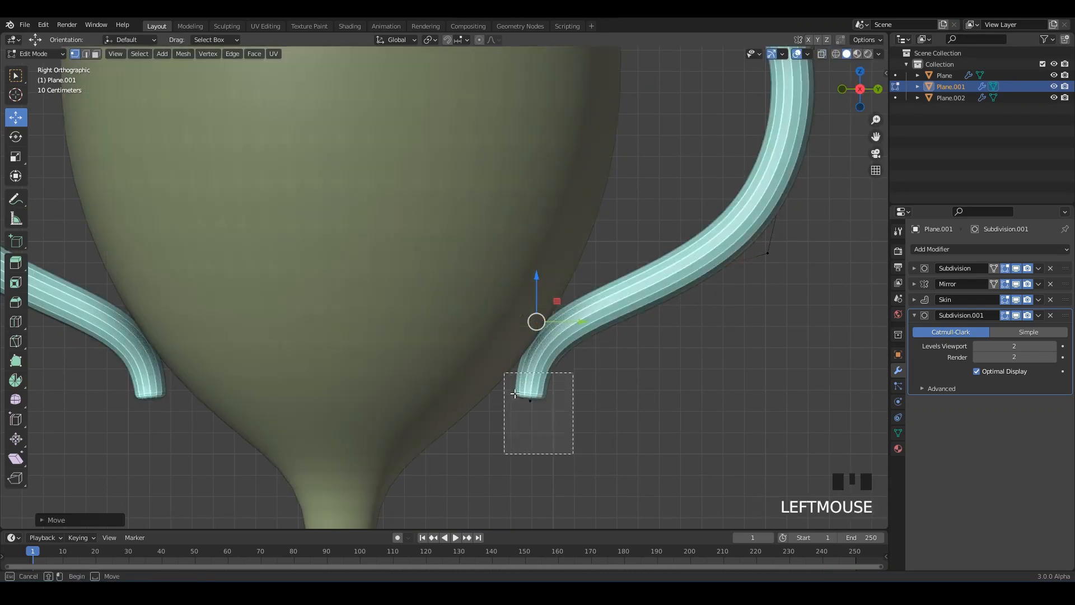
{"action": "left_click_drag", "start_coordinate": [514, 394], "coordinate": [552, 403]}
{"action": "scroll", "coordinate": [590, 312], "scroll_direction": "down", "scroll_amount": 3}
{"action": "middle_click_drag", "start_coordinate": [613, 310], "coordinate": [619, 401], "text": "shift"}
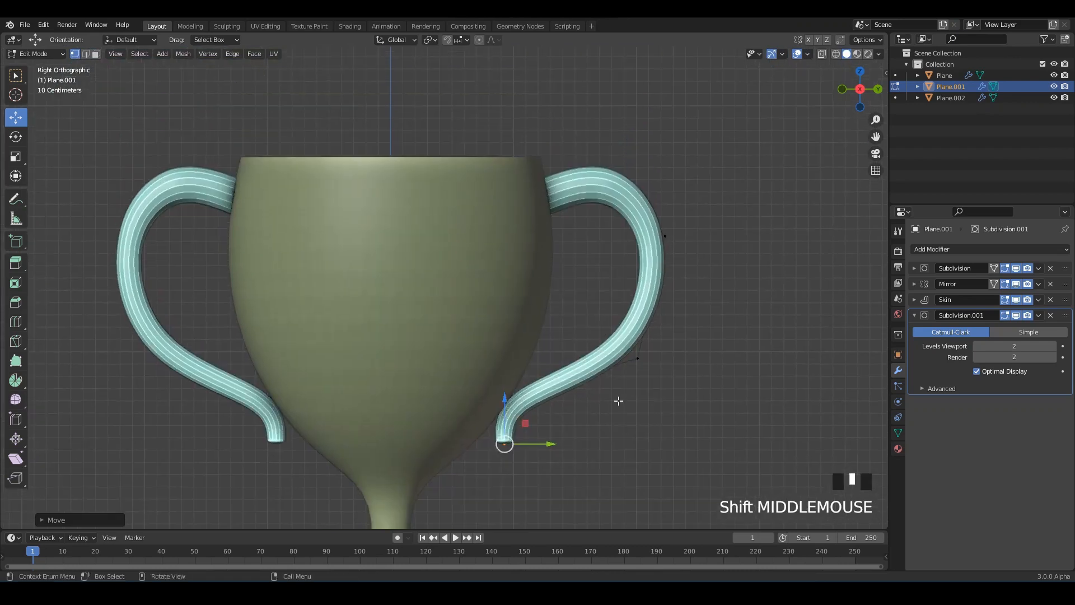
Step: Move the handle's two lowest vertices together inward and down toward the cup wall in X-ray display
{"action": "scroll", "coordinate": [582, 405], "scroll_direction": "up", "scroll_amount": 1}
{"action": "key", "text": "alt+z"}
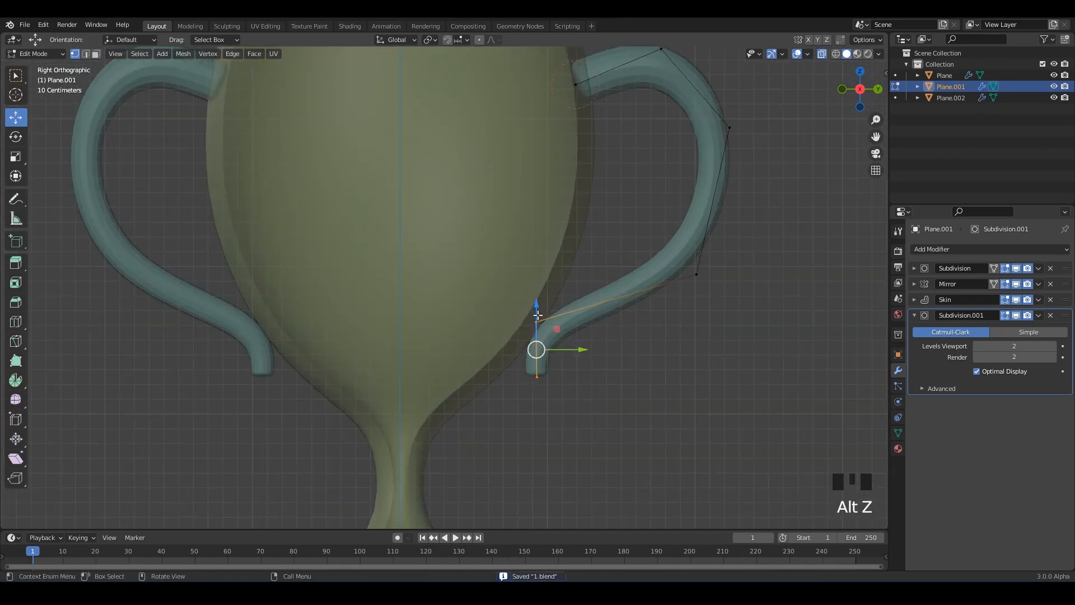
{"action": "left_click_drag", "start_coordinate": [538, 345], "coordinate": [556, 381]}
{"action": "key", "text": "alt+z"}
{"action": "scroll", "coordinate": [569, 380], "scroll_direction": "down", "scroll_amount": 1}
{"action": "middle_click_drag", "start_coordinate": [570, 370], "coordinate": [568, 395], "text": "shift"}
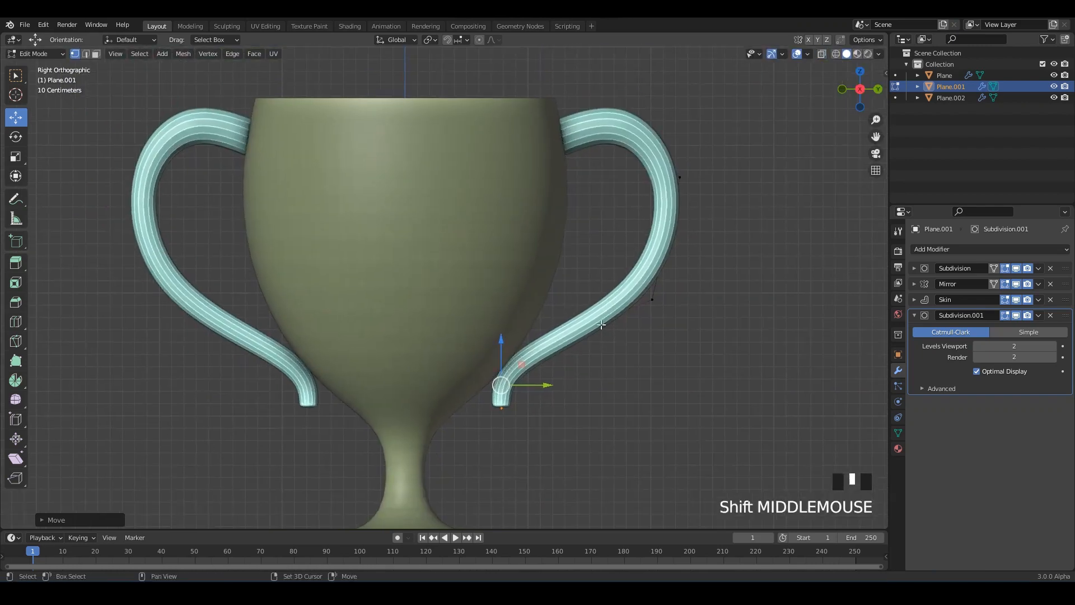
Step: Shift the handle's lower middle vertex slightly inward and down, lower the outermost vertex slightly, and save the file
{"action": "left_click_drag", "start_coordinate": [605, 250], "coordinate": [692, 342]}
{"action": "left_click_drag", "start_coordinate": [651, 305], "coordinate": [641, 325]}
{"action": "left_click_drag", "start_coordinate": [663, 199], "coordinate": [682, 185]}
{"action": "key", "text": "ctrl+s"}
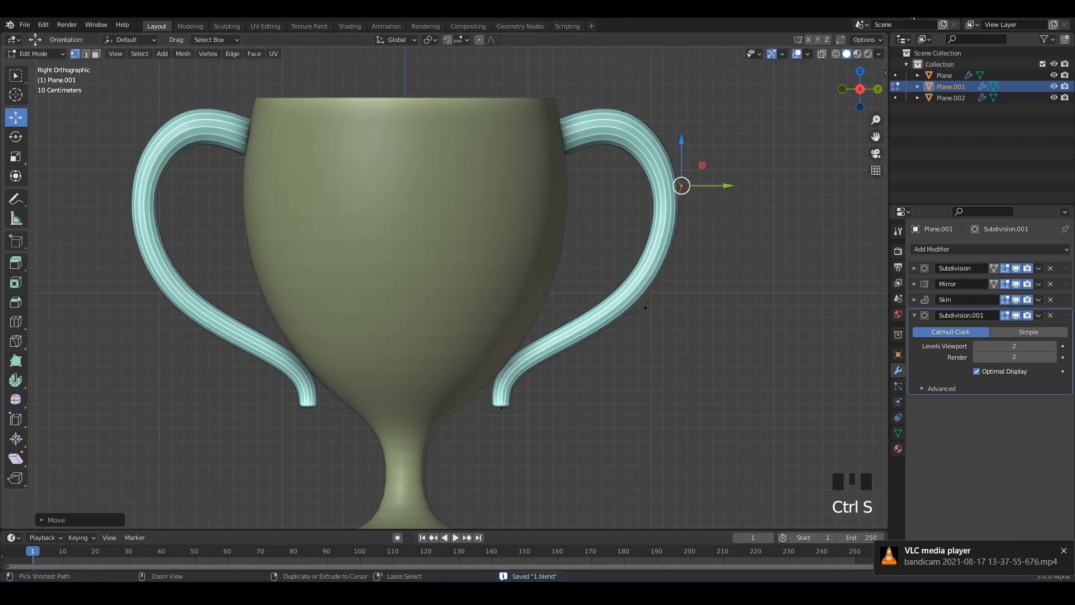
{"action": "key", "text": "alt+z"}
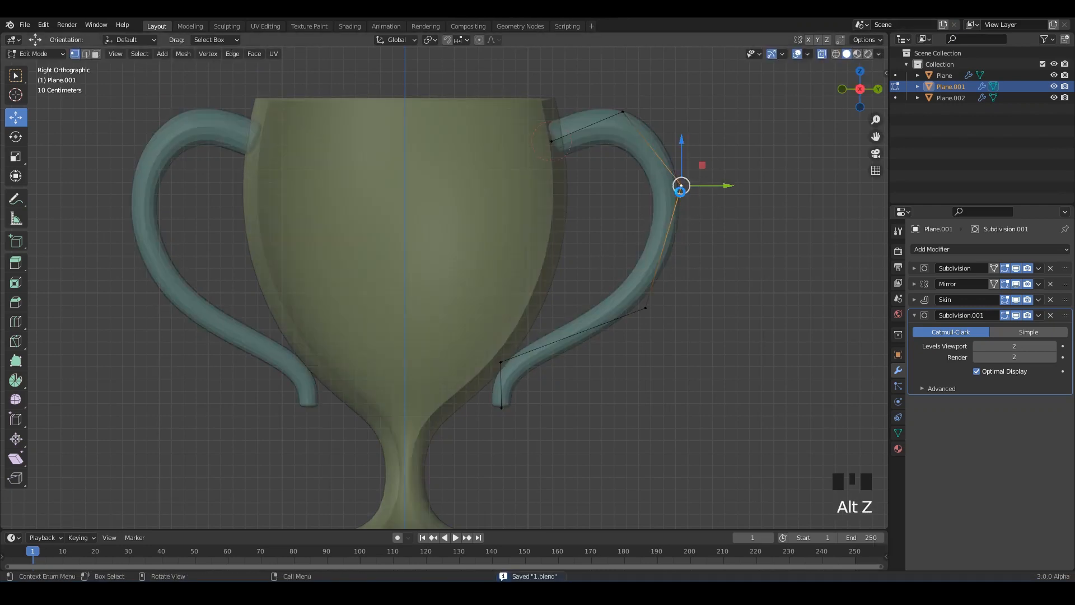
{"action": "left_click_drag", "start_coordinate": [682, 185], "coordinate": [684, 187]}
{"action": "scroll", "coordinate": [721, 215], "scroll_direction": "down", "scroll_amount": 1}
{"action": "middle_click_drag", "start_coordinate": [743, 374], "coordinate": [738, 384], "text": "shift"}
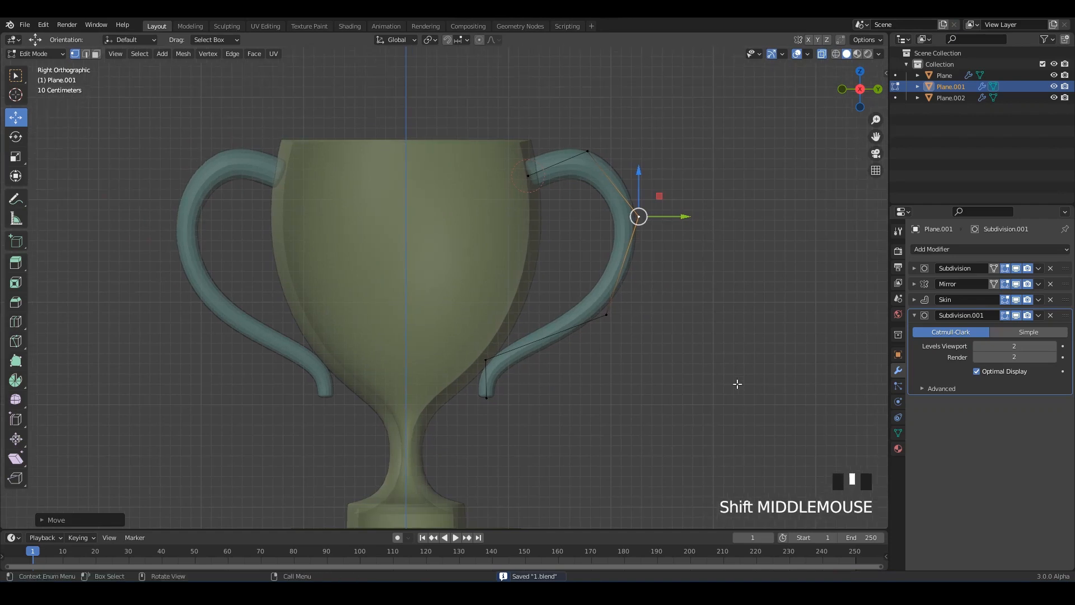
Step: Move the handle's four lower vertices together slightly inward toward the cup
{"action": "left_click_drag", "start_coordinate": [710, 432], "coordinate": [425, 190]}
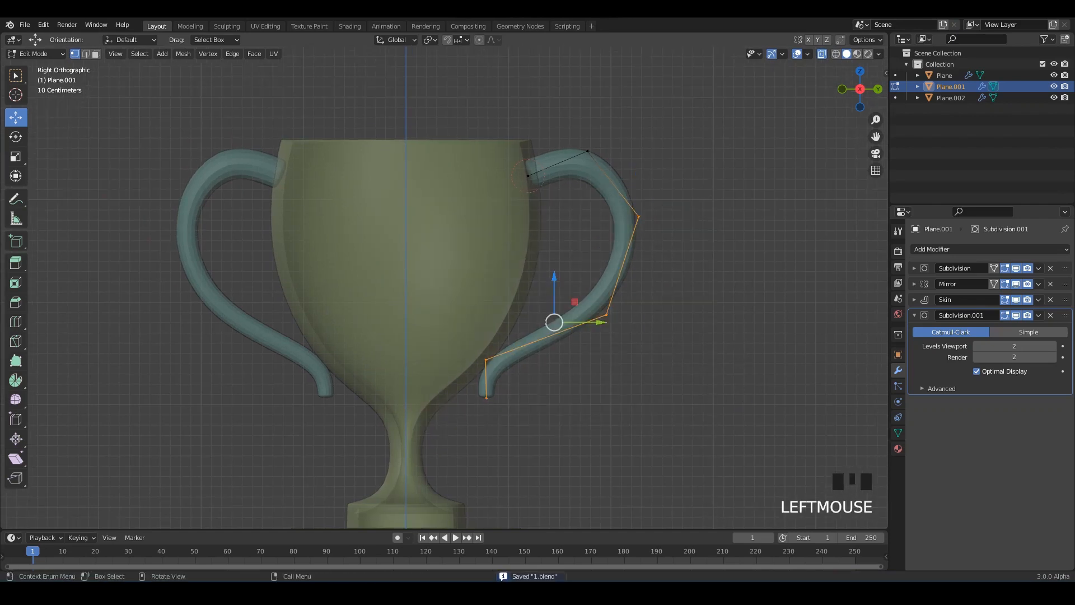
{"action": "key", "text": "s"}
{"action": "right_click", "coordinate": [724, 351]}
{"action": "left_click_drag", "start_coordinate": [597, 322], "coordinate": [589, 320]}
Step: Refine the position of the handle's outermost vertex, then return to Object Mode with nothing selected and save the file
{"action": "left_click", "coordinate": [633, 216]}
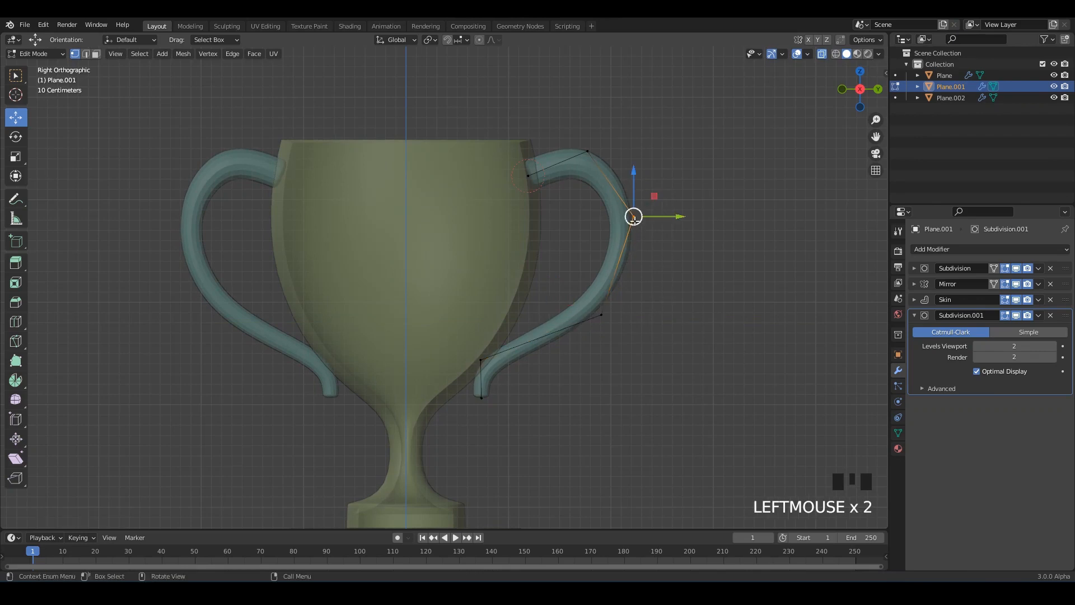
{"action": "mouse_move", "coordinate": [633, 217]}
{"action": "left_mouse_down"}
{"action": "mouse_move", "coordinate": [637, 229]}
{"action": "mouse_move", "coordinate": [615, 209]}
{"action": "left_mouse_up"}
{"action": "scroll", "coordinate": [555, 247], "scroll_direction": "up", "scroll_amount": 1}
{"action": "left_click", "coordinate": [616, 200]}
{"action": "scroll", "coordinate": [707, 248], "scroll_direction": "down", "scroll_amount": 3}
{"action": "key", "text": "Tab"}
{"action": "left_click", "coordinate": [653, 223]}
{"action": "mouse_move", "coordinate": [653, 223]}
{"action": "middle_mouse_down"}
{"action": "mouse_move", "coordinate": [546, 231]}
{"action": "mouse_move", "coordinate": [649, 234]}
{"action": "middle_mouse_up"}
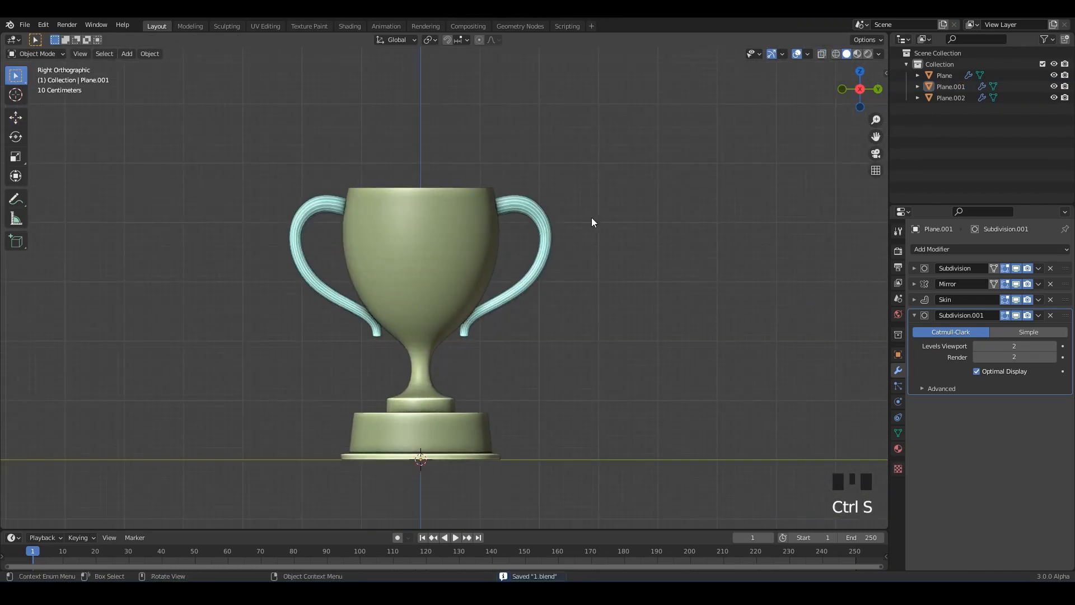
Step: Set the viewport and render levels of the handles' second Subdivision modifier to 3 and save the file
{"action": "scroll", "coordinate": [592, 222], "scroll_direction": "up", "scroll_amount": 2}
{"action": "left_click", "coordinate": [1050, 357]}
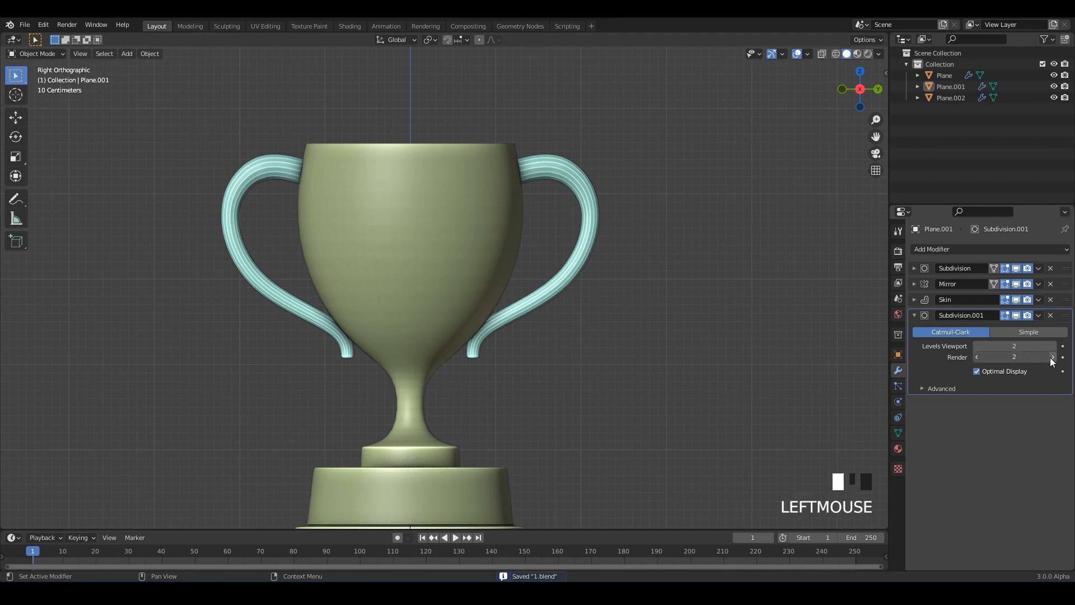
{"action": "left_click", "coordinate": [1051, 346]}
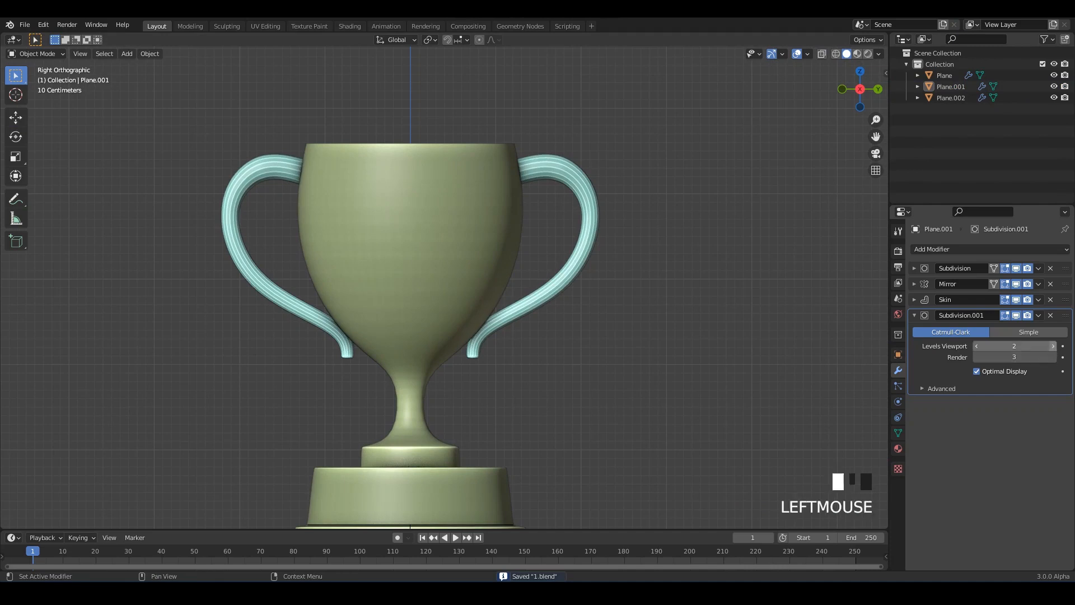
{"action": "right_click", "coordinate": [585, 180]}
{"action": "left_click", "coordinate": [623, 223]}
{"action": "middle_click_drag", "start_coordinate": [622, 223], "coordinate": [564, 239]}
{"action": "key", "text": "ctrl+s"}
{"action": "key", "text": "ctrl+s"}
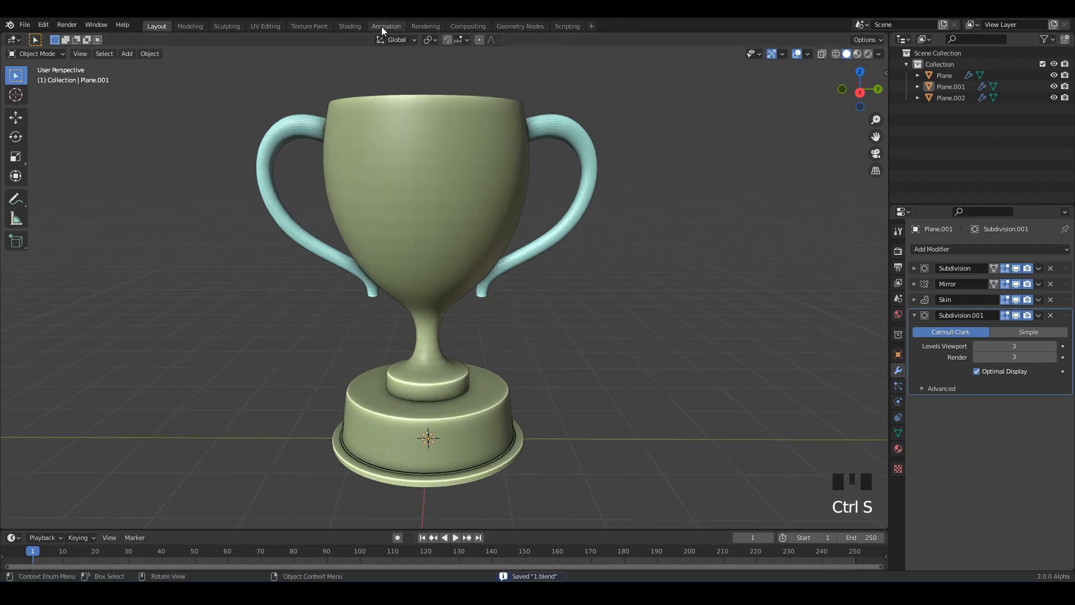
Step: Open the Shading workspace and examine the trophy from several sides in material preview
{"action": "left_click", "coordinate": [381, 26]}
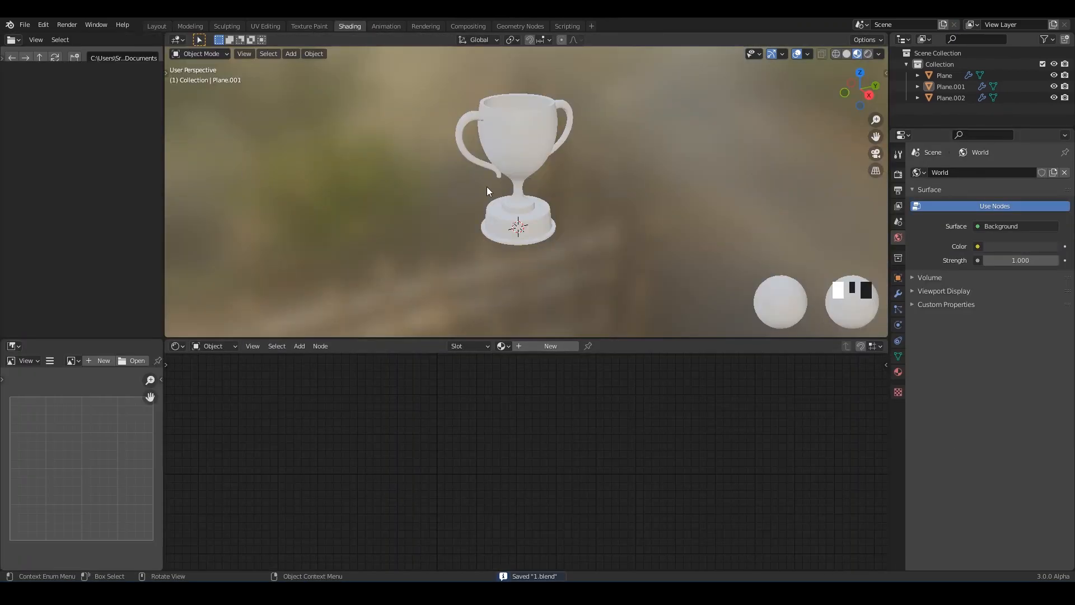
{"action": "scroll", "coordinate": [486, 186], "scroll_direction": "up", "scroll_amount": 3}
{"action": "mouse_move", "coordinate": [486, 187]}
{"action": "middle_mouse_down"}
{"action": "mouse_move", "coordinate": [444, 160]}
{"action": "mouse_move", "coordinate": [702, 186]}
{"action": "middle_mouse_up"}
{"action": "scroll", "coordinate": [471, 156], "scroll_direction": "up", "scroll_amount": 2}
{"action": "scroll", "coordinate": [496, 153], "scroll_direction": "down", "scroll_amount": 3}
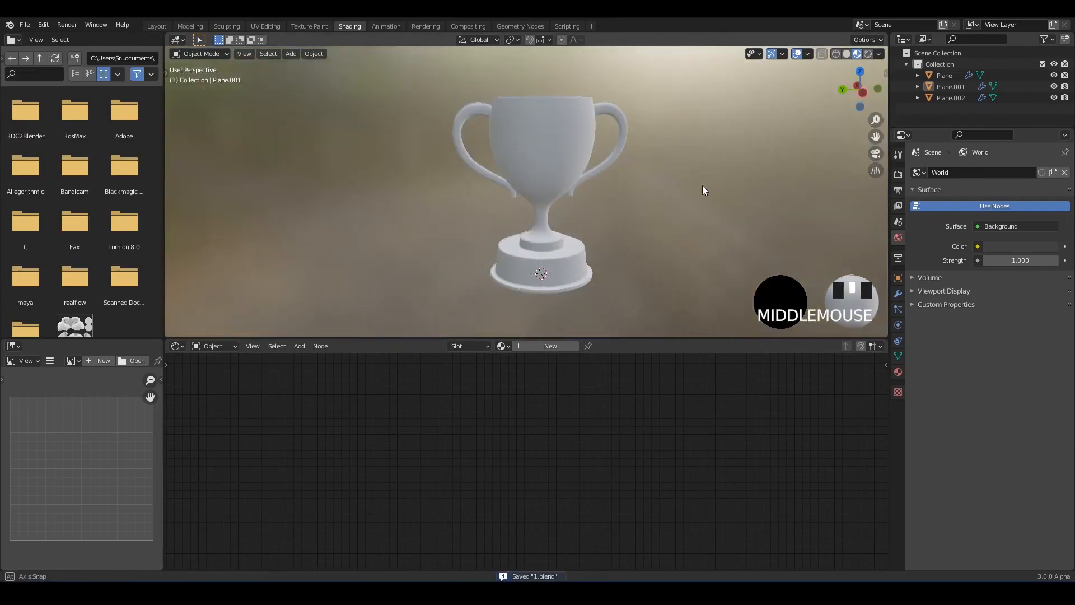
{"action": "scroll", "coordinate": [575, 182], "scroll_direction": "up", "scroll_amount": 2, "text": "shift"}
{"action": "scroll", "coordinate": [615, 186], "scroll_direction": "up", "scroll_amount": 2, "text": "ctrl"}
{"action": "middle_click_drag", "start_coordinate": [615, 186], "coordinate": [511, 187], "text": "shift"}
Step: Switch to the Animation workspace and frame the trophy from the side in the smaller viewport
{"action": "left_click", "coordinate": [386, 26]}
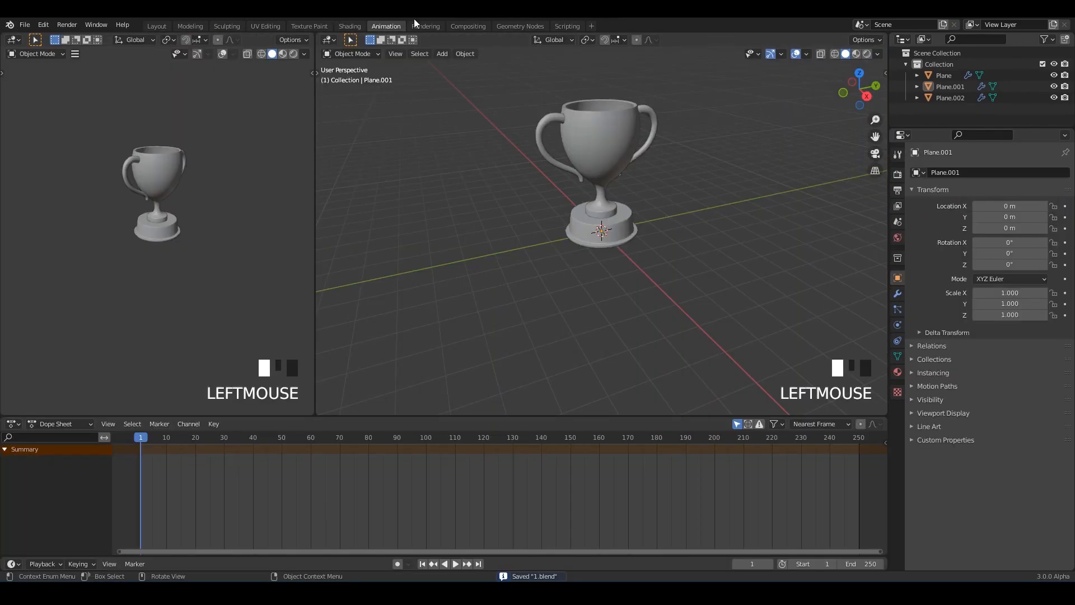
{"action": "scroll", "coordinate": [153, 188], "scroll_direction": "up", "scroll_amount": 2}
{"action": "mouse_move", "coordinate": [154, 188]}
{"action": "middle_mouse_down", "text": "shift"}
{"action": "mouse_move", "coordinate": [190, 200]}
{"action": "mouse_move", "coordinate": [163, 190]}
{"action": "middle_mouse_up", "text": "shift"}
{"action": "middle_click_drag", "start_coordinate": [163, 190], "coordinate": [196, 224], "text": "shift"}
{"action": "middle_click_drag", "start_coordinate": [196, 224], "coordinate": [234, 199], "text": "alt"}
{"action": "scroll", "coordinate": [234, 199], "scroll_direction": "up", "scroll_amount": 3}
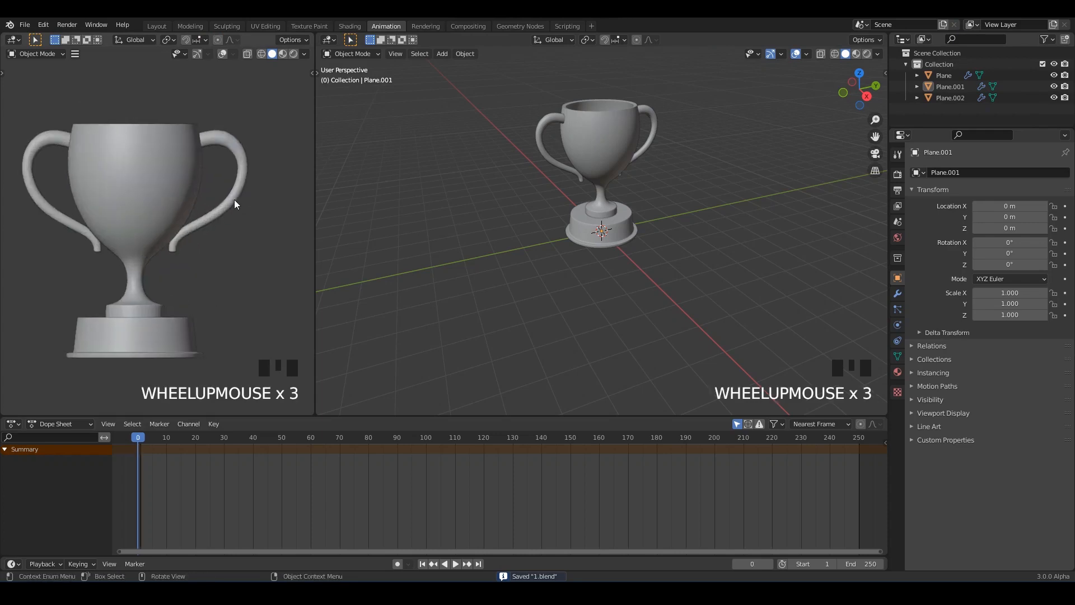
{"action": "key", "text": "Left"}
Step: Collapse the Dope Sheet area to its header and turn the larger viewport into a Shader Editor without its sidebar
{"action": "left_click_drag", "start_coordinate": [459, 417], "coordinate": [465, 539]}
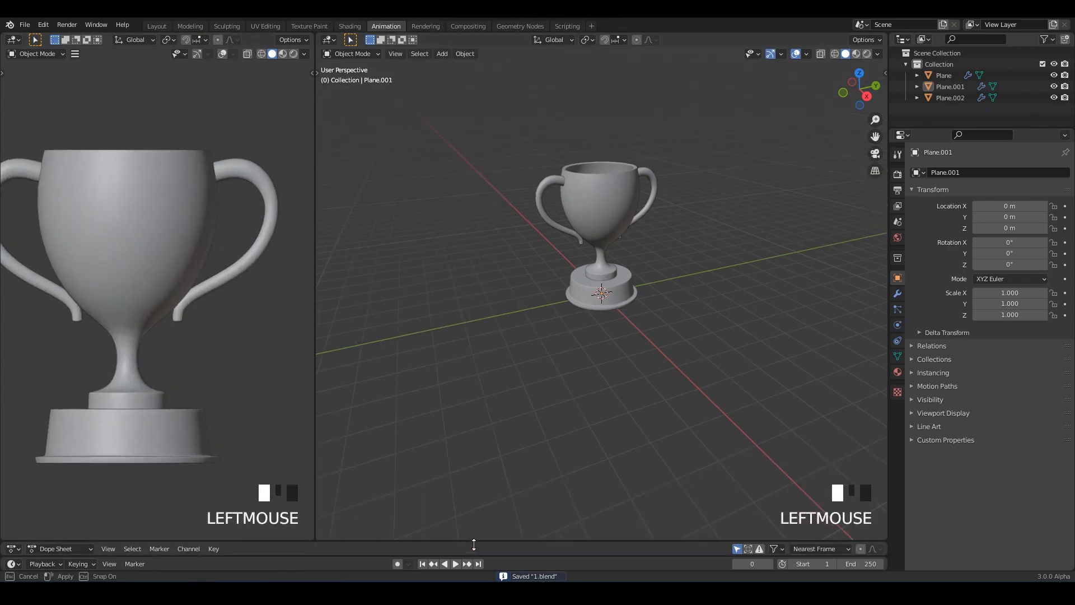
{"action": "scroll", "coordinate": [171, 288], "scroll_direction": "down", "scroll_amount": 2}
{"action": "middle_click_drag", "start_coordinate": [170, 288], "coordinate": [178, 280], "text": "shift"}
{"action": "left_click", "coordinate": [329, 39]}
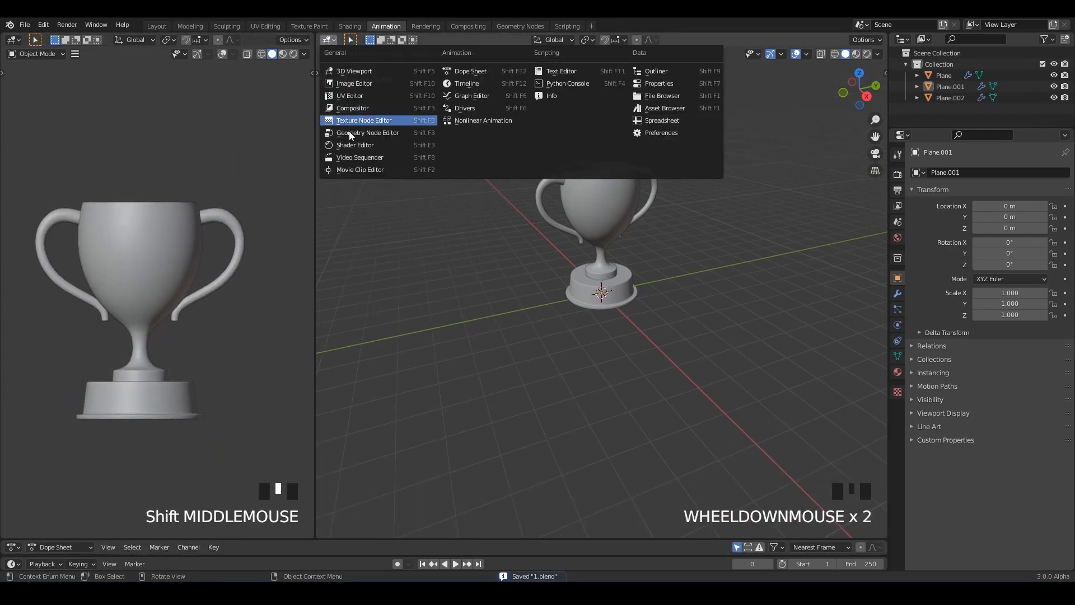
{"action": "left_click", "coordinate": [353, 136]}
{"action": "key", "text": "n"}
Step: Save the file and switch the trophy's viewport to Material Preview shading
{"action": "mouse_move", "coordinate": [228, 227]}
{"action": "middle_mouse_down", "text": "shift"}
{"action": "mouse_move", "coordinate": [236, 248]}
{"action": "mouse_move", "coordinate": [205, 219]}
{"action": "mouse_move", "coordinate": [228, 232]}
{"action": "middle_mouse_up", "text": "shift"}
{"action": "key", "text": "ctrl+s"}
{"action": "key", "text": "ctrl+s"}
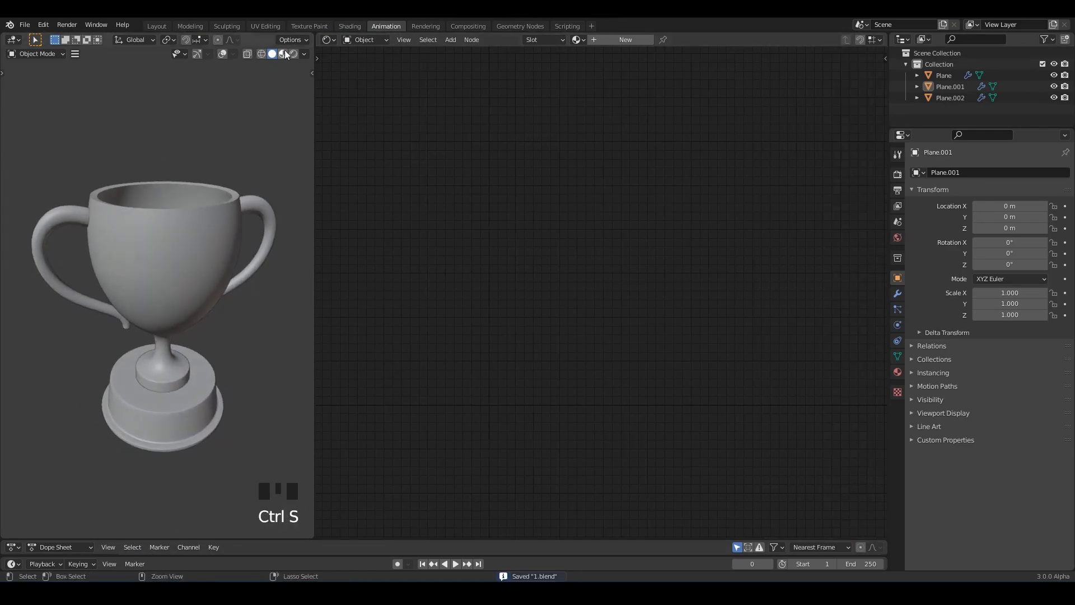
{"action": "left_click", "coordinate": [282, 54]}
Step: Enable Ambient Occlusion, Bloom and Screen Space Reflections in the Eevee render settings
{"action": "left_click", "coordinate": [898, 175]}
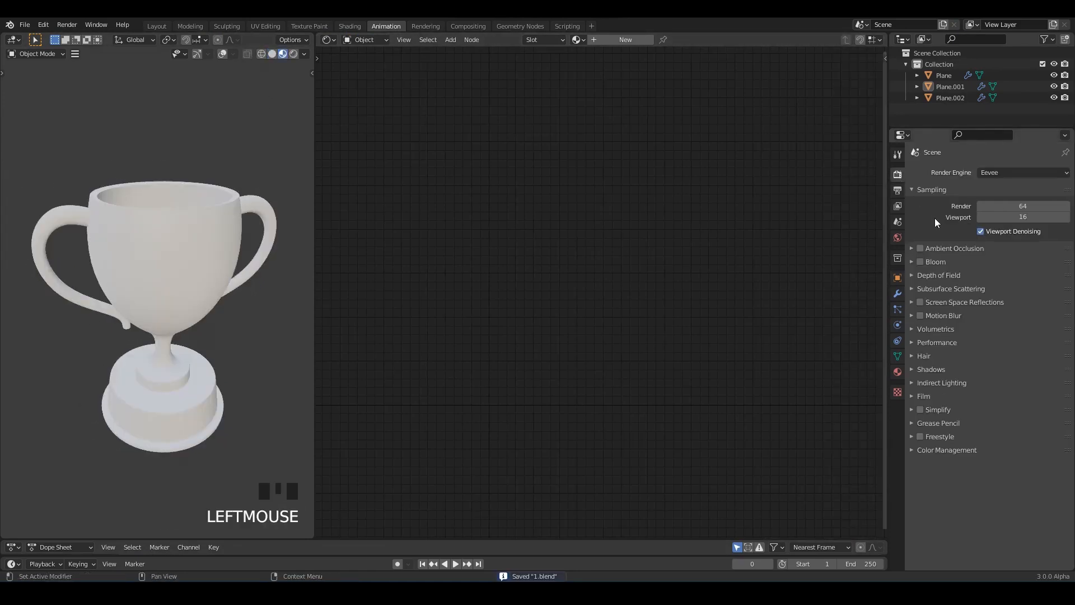
{"action": "left_click", "coordinate": [920, 262]}
{"action": "left_click", "coordinate": [999, 249]}
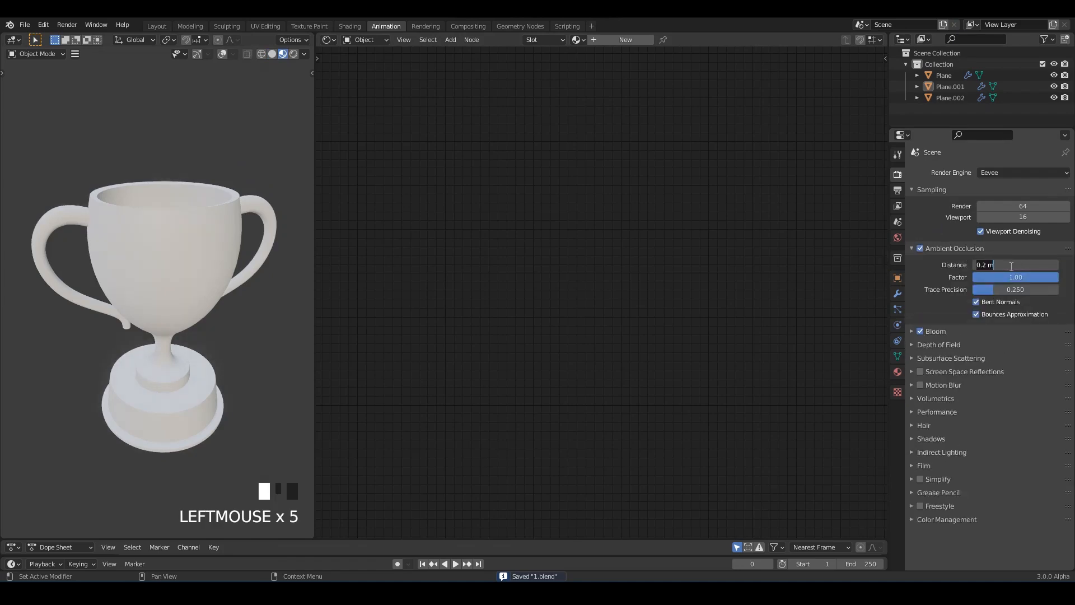
{"action": "left_click", "coordinate": [939, 246]}
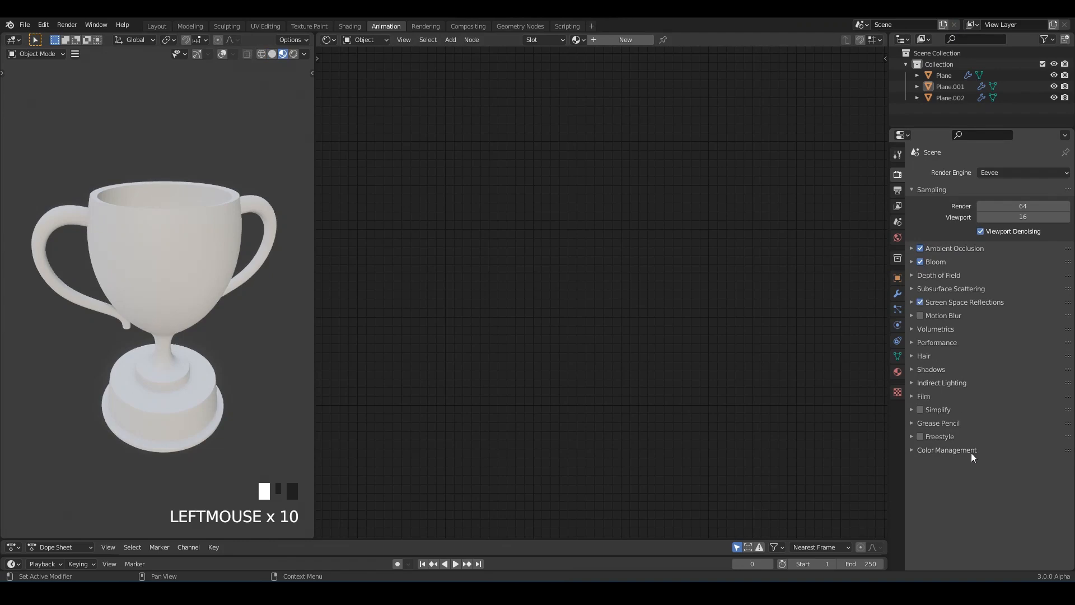
Step: Set the color management look to Very High Contrast and save the file
{"action": "left_click", "coordinate": [972, 451]}
{"action": "left_click", "coordinate": [996, 496]}
{"action": "left_click", "coordinate": [1007, 469]}
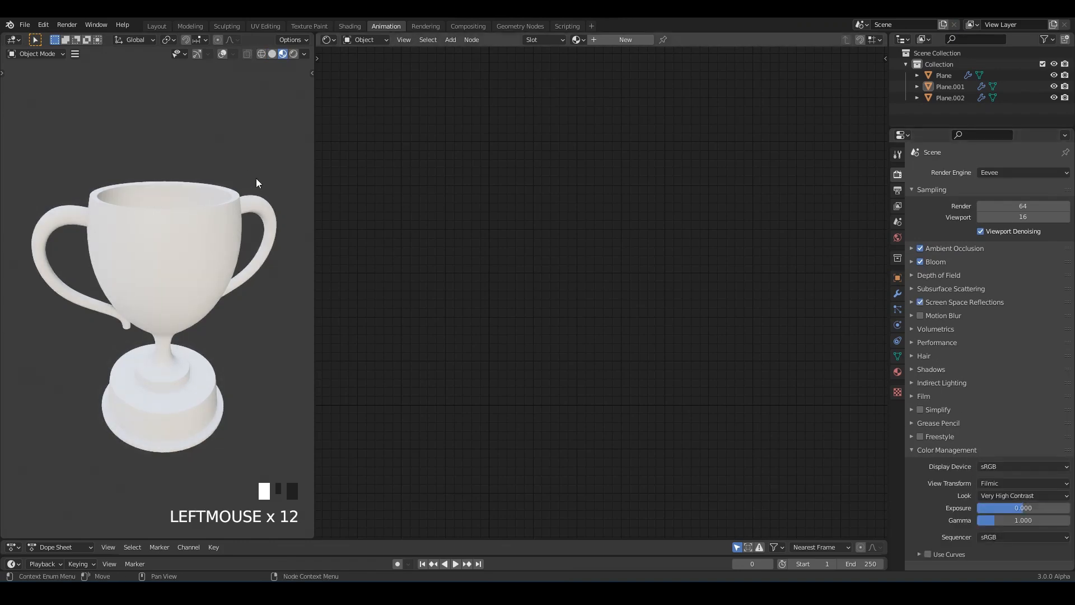
{"action": "middle_click_drag", "start_coordinate": [196, 201], "coordinate": [204, 264], "text": "alt"}
{"action": "key", "text": "ctrl+s"}
Step: Give the cup a new material with metallic 1.000, specular 1.000 and roughness 0.300, and save the file
{"action": "left_click", "coordinate": [203, 264]}
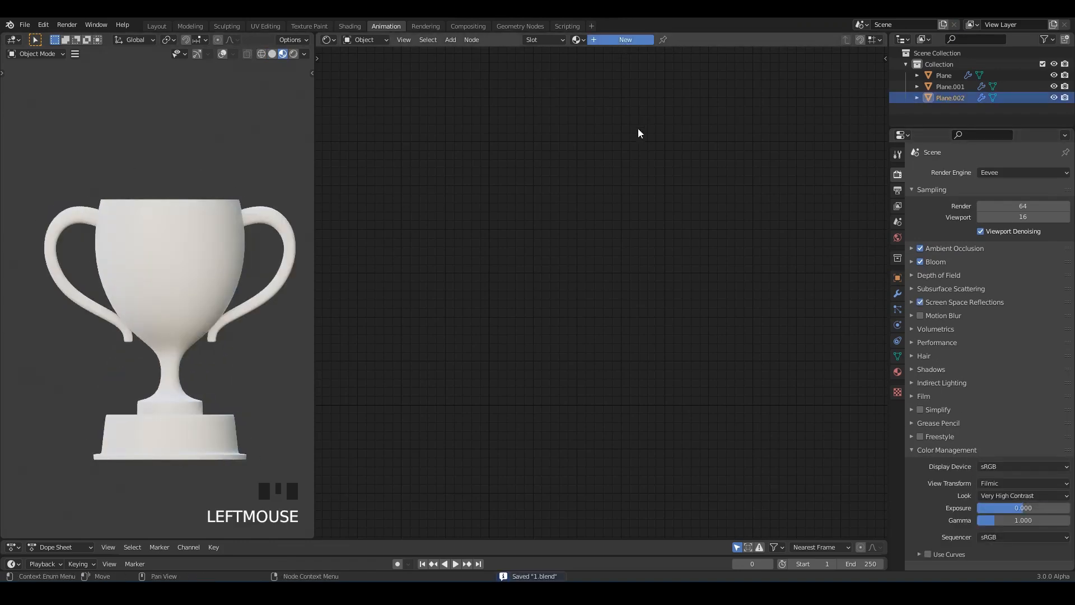
{"action": "left_click", "coordinate": [625, 40]}
{"action": "scroll", "coordinate": [583, 252], "scroll_direction": "up", "scroll_amount": 8}
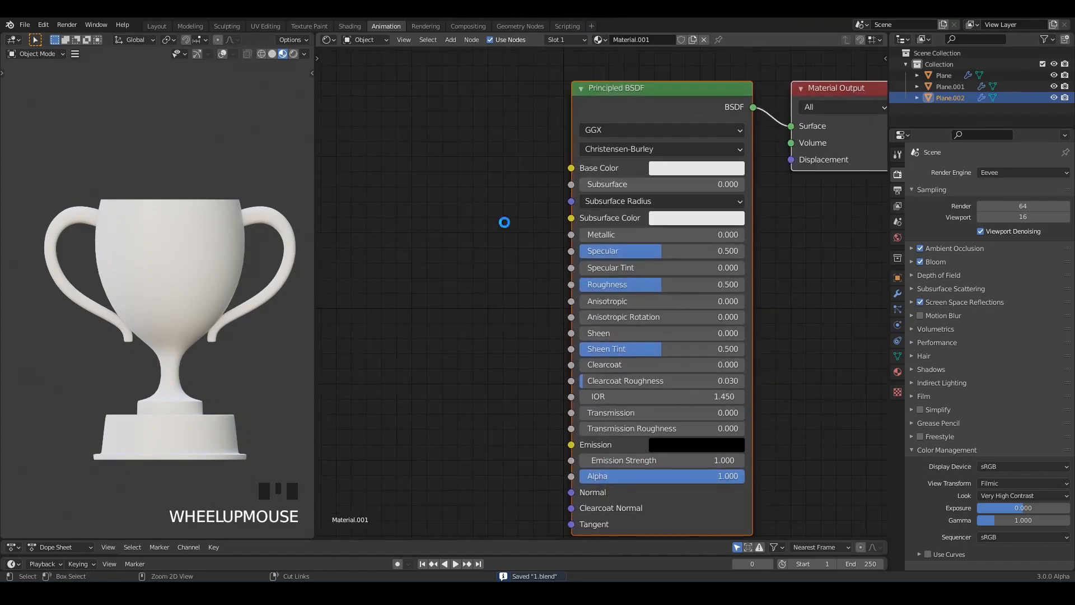
{"action": "middle_click_drag", "start_coordinate": [541, 200], "coordinate": [497, 215]}
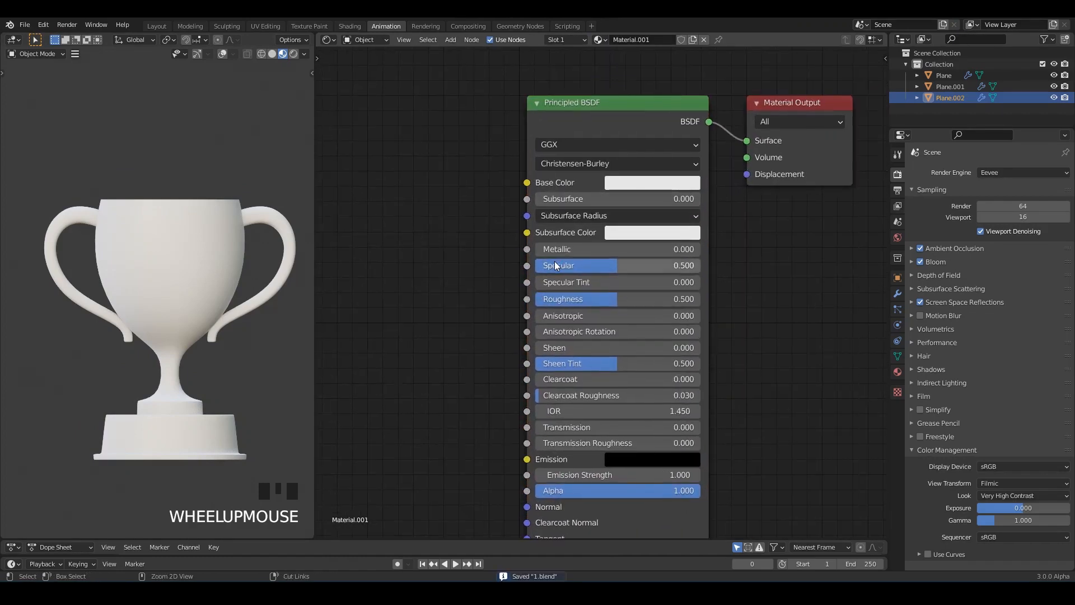
{"action": "left_click_drag", "start_coordinate": [560, 249], "coordinate": [694, 249]}
{"action": "left_click_drag", "start_coordinate": [599, 271], "coordinate": [694, 266]}
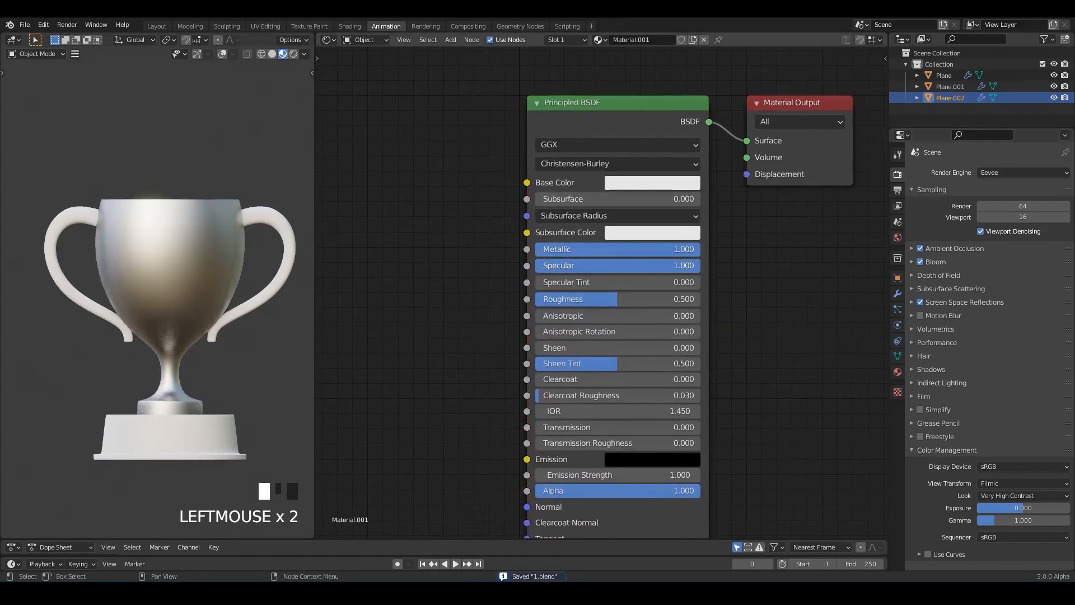
{"action": "left_click_drag", "start_coordinate": [616, 299], "coordinate": [606, 297]}
{"action": "left_click", "coordinate": [230, 129]}
{"action": "middle_click_drag", "start_coordinate": [230, 132], "coordinate": [234, 218]}
{"action": "key", "text": "ctrl+s"}
Step: Link the cup's metallic material to all trophy objects and save the file
{"action": "key", "text": "a"}
{"action": "key", "text": "ctrl+l"}
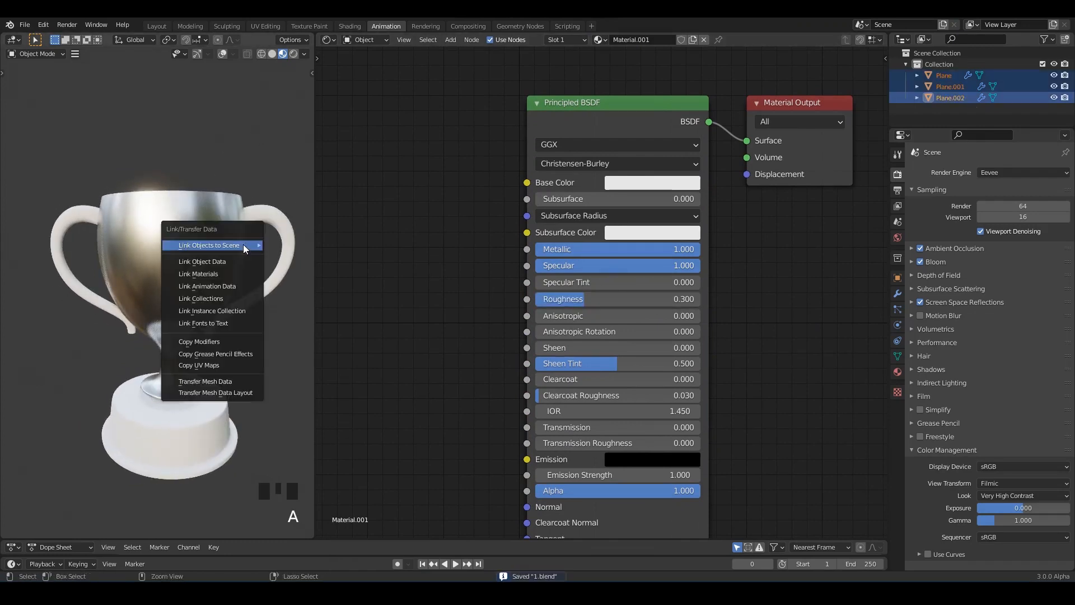
{"action": "left_click", "coordinate": [222, 270]}
{"action": "left_click", "coordinate": [230, 142]}
{"action": "middle_click_drag", "start_coordinate": [229, 142], "coordinate": [196, 224]}
{"action": "key", "text": "ctrl+s"}
Step: Add an Ambient Occlusion node to the trophy's metallic material
{"action": "scroll", "coordinate": [589, 241], "scroll_direction": "up", "scroll_amount": 1}
{"action": "middle_click_drag", "start_coordinate": [586, 239], "coordinate": [645, 242]}
{"action": "key", "text": "shift+a"}
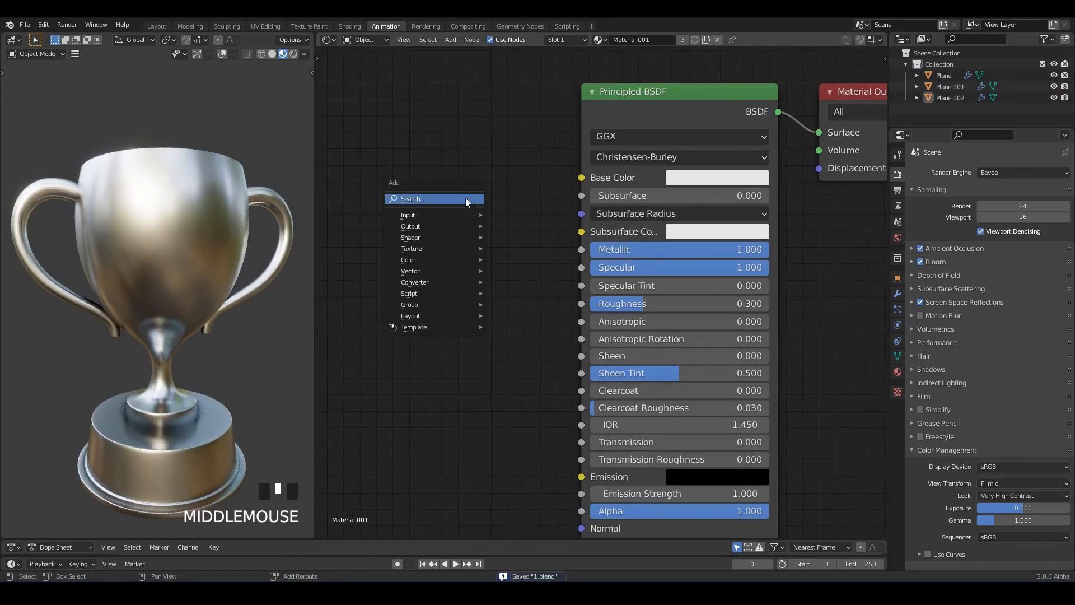
{"action": "left_click", "coordinate": [468, 202]}
{"action": "key", "text": "Return"}
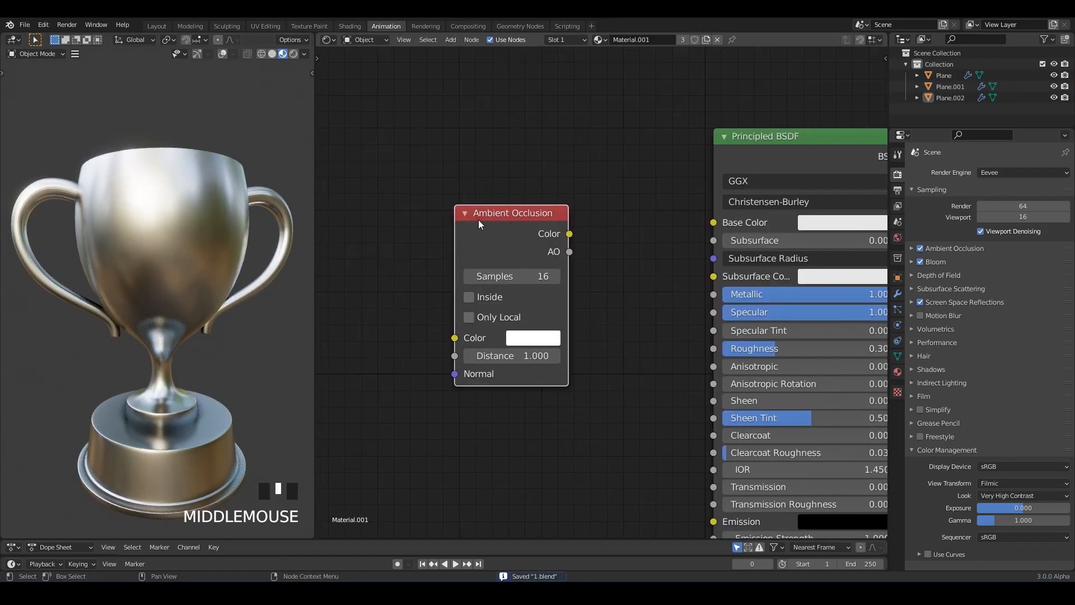
Step: Add a ColorRamp node beside the Principled BSDF and link the Ambient Occlusion Color output to its Fac input
{"action": "left_click", "coordinate": [364, 224]}
{"action": "key", "text": "shift+a"}
{"action": "type", "text": "col"}
{"action": "key", "text": "Return"}
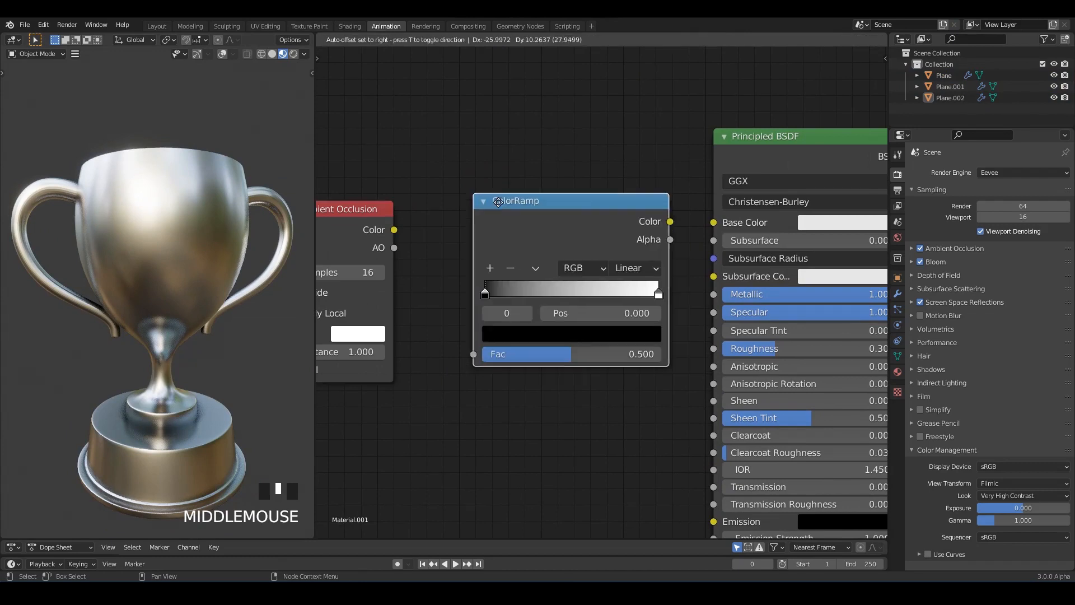
{"action": "left_click", "coordinate": [512, 206]}
{"action": "left_click_drag", "start_coordinate": [395, 248], "coordinate": [416, 276]}
{"action": "left_click_drag", "start_coordinate": [468, 338], "coordinate": [464, 334]}
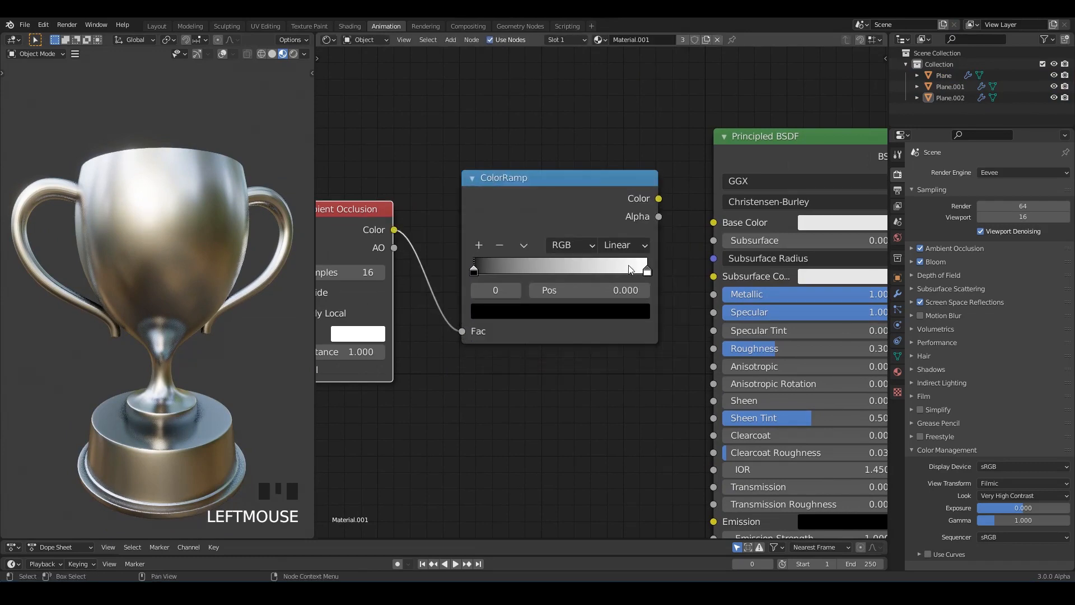
Step: Set the ColorRamp's white stop to golden yellow at position 0.482, link the ramp to Base Color, and save the file
{"action": "left_click", "coordinate": [647, 271]}
{"action": "left_click", "coordinate": [569, 312]}
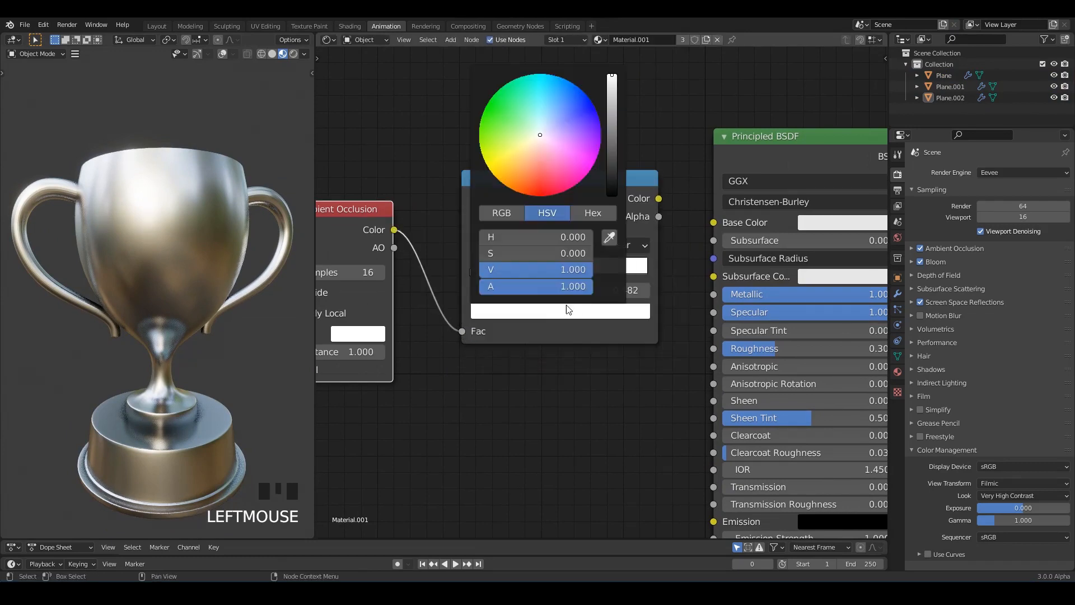
{"action": "left_click_drag", "start_coordinate": [538, 137], "coordinate": [512, 160]}
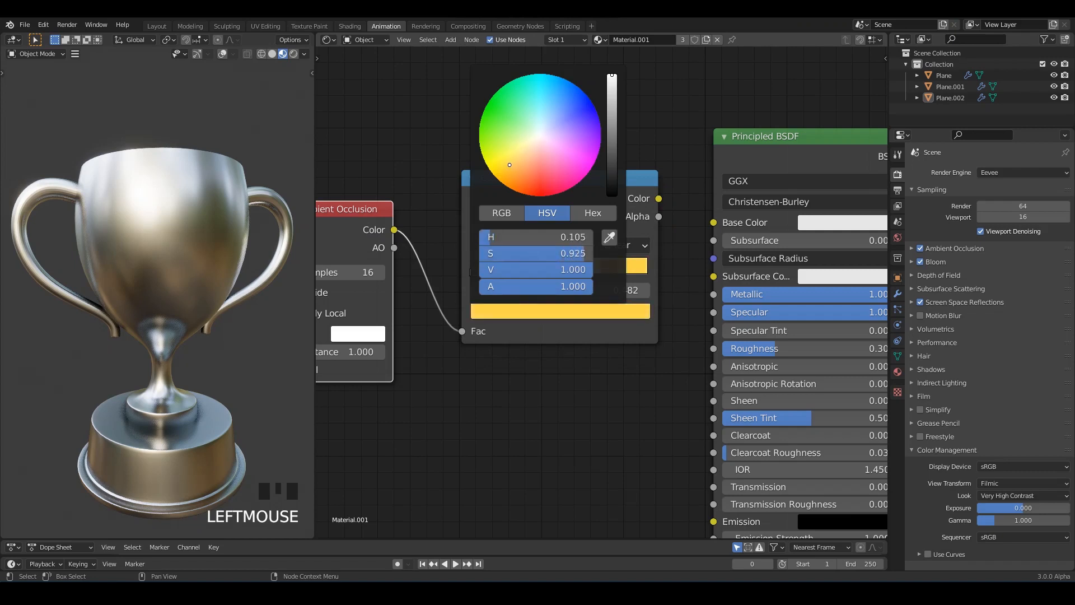
{"action": "left_click_drag", "start_coordinate": [721, 231], "coordinate": [717, 225]}
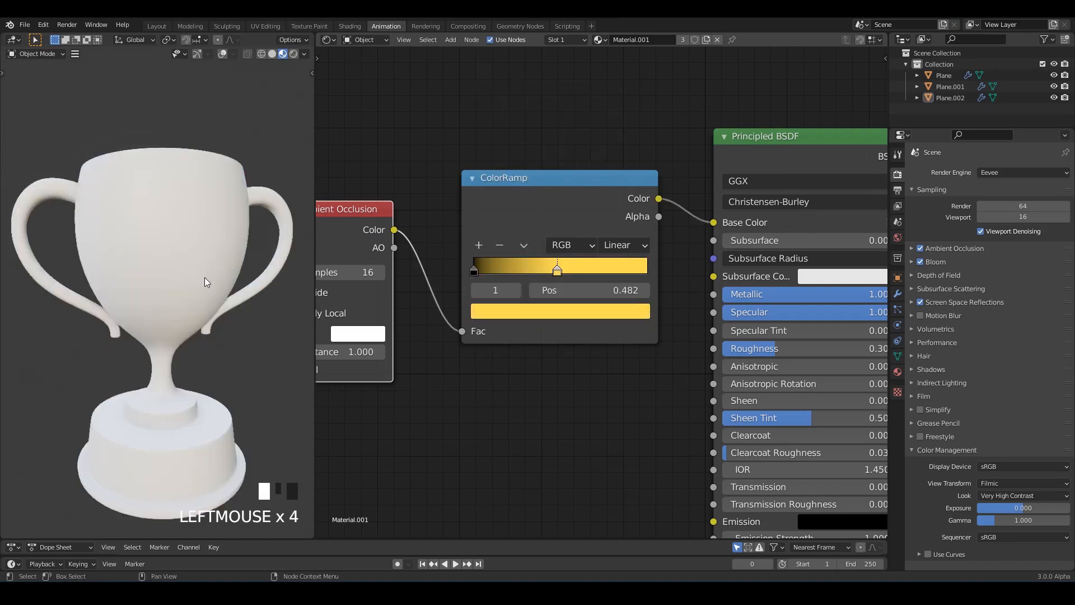
{"action": "left_click", "coordinate": [255, 123]}
{"action": "scroll", "coordinate": [599, 294], "scroll_direction": "down", "scroll_amount": 1}
{"action": "scroll", "coordinate": [157, 308], "scroll_direction": "down", "scroll_amount": 2}
{"action": "middle_click_drag", "start_coordinate": [168, 280], "coordinate": [173, 336]}
{"action": "key", "text": "ctrl+s"}
Step: Move the ColorRamp's gold stop to position 0.168
{"action": "scroll", "coordinate": [658, 274], "scroll_direction": "up", "scroll_amount": 3}
{"action": "left_click", "coordinate": [475, 268]}
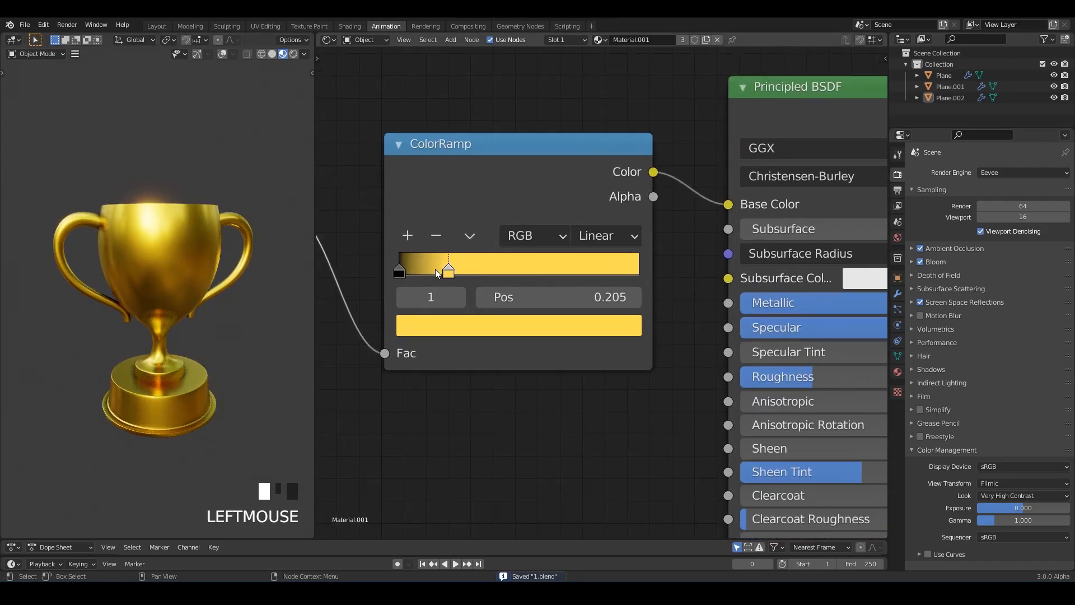
{"action": "left_click_drag", "start_coordinate": [436, 269], "coordinate": [426, 270]}
{"action": "middle_click_drag", "start_coordinate": [157, 293], "coordinate": [193, 272]}
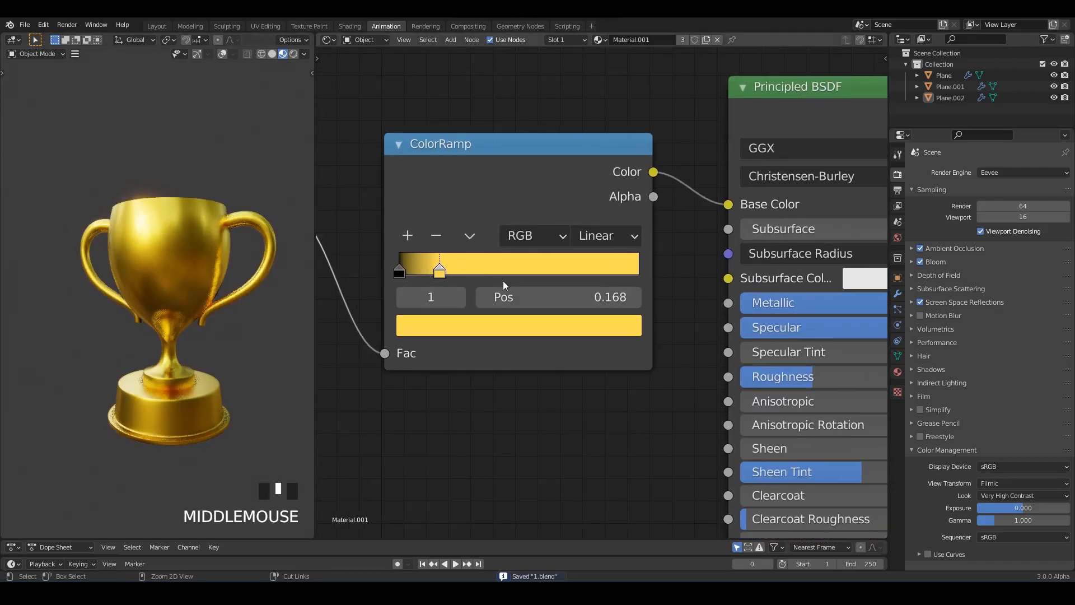
Step: Move the gold stop to the end of the ramp and add two intermediate stops at about 0.045 and 0.727
{"action": "left_click_drag", "start_coordinate": [595, 275], "coordinate": [641, 274]}
{"action": "left_click", "coordinate": [407, 237]}
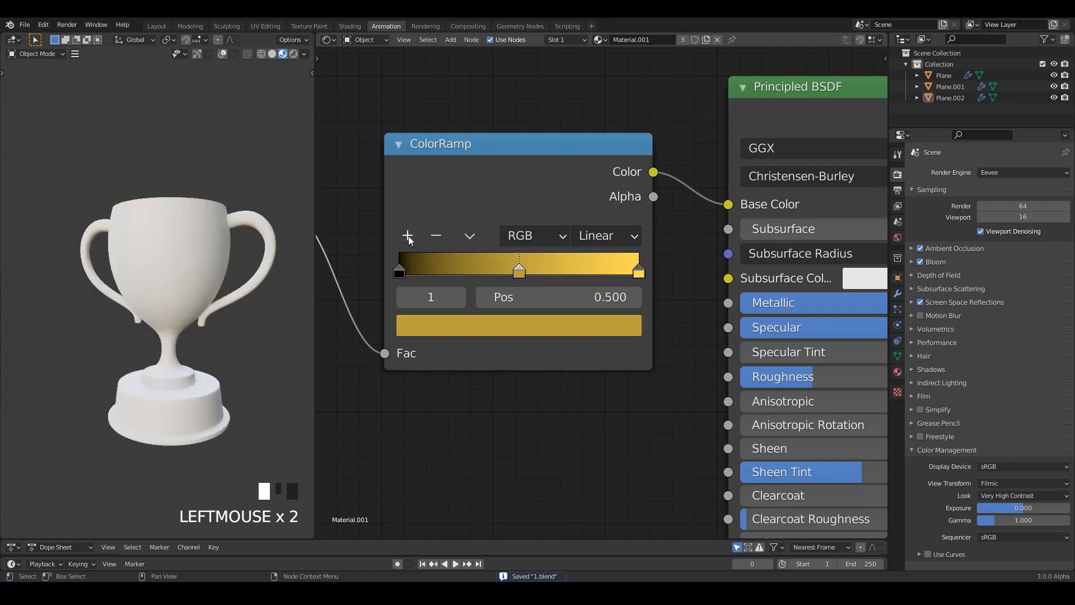
{"action": "left_click", "coordinate": [407, 237]}
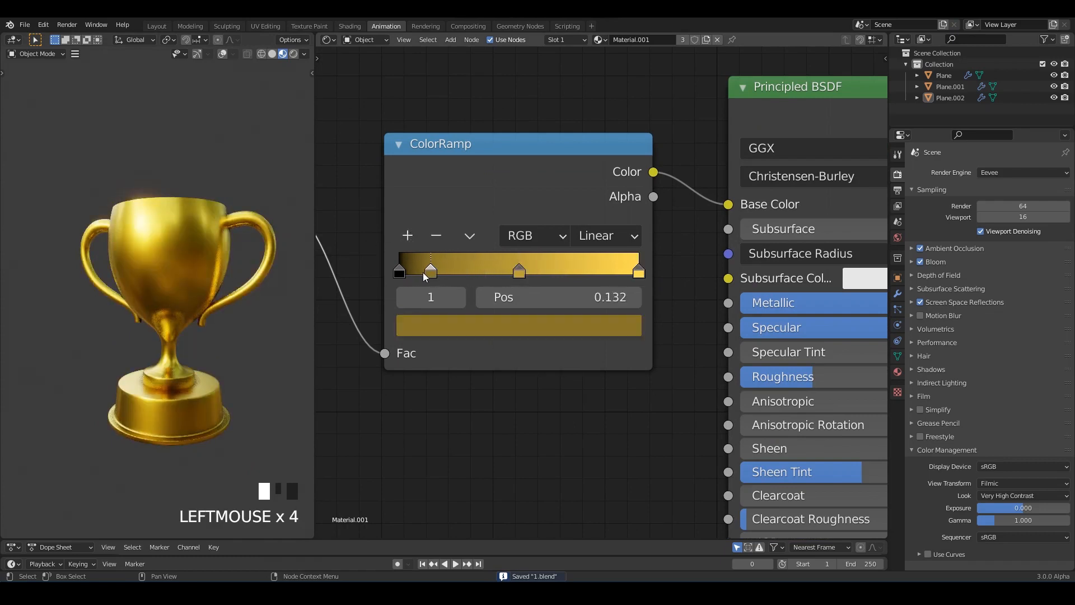
{"action": "left_click_drag", "start_coordinate": [525, 271], "coordinate": [577, 271]}
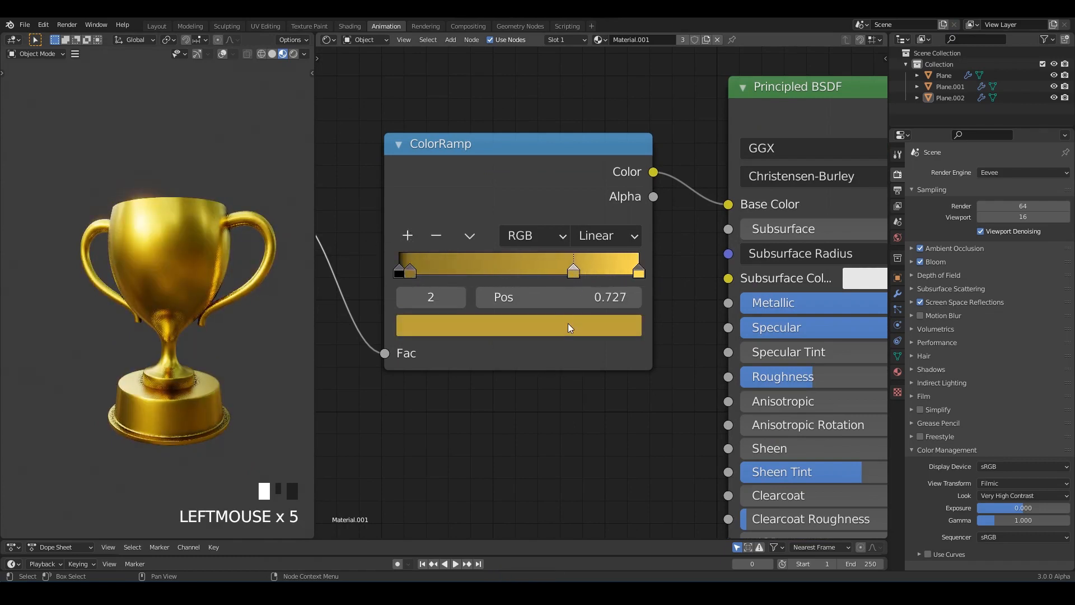
Step: Raise the viewport shading's environment lighting strength to about 1.66
{"action": "mouse_move", "coordinate": [291, 291]}
{"action": "middle_mouse_down"}
{"action": "mouse_move", "coordinate": [234, 257]}
{"action": "mouse_move", "coordinate": [227, 220]}
{"action": "mouse_move", "coordinate": [298, 70]}
{"action": "middle_mouse_up"}
{"action": "left_click", "coordinate": [227, 219]}
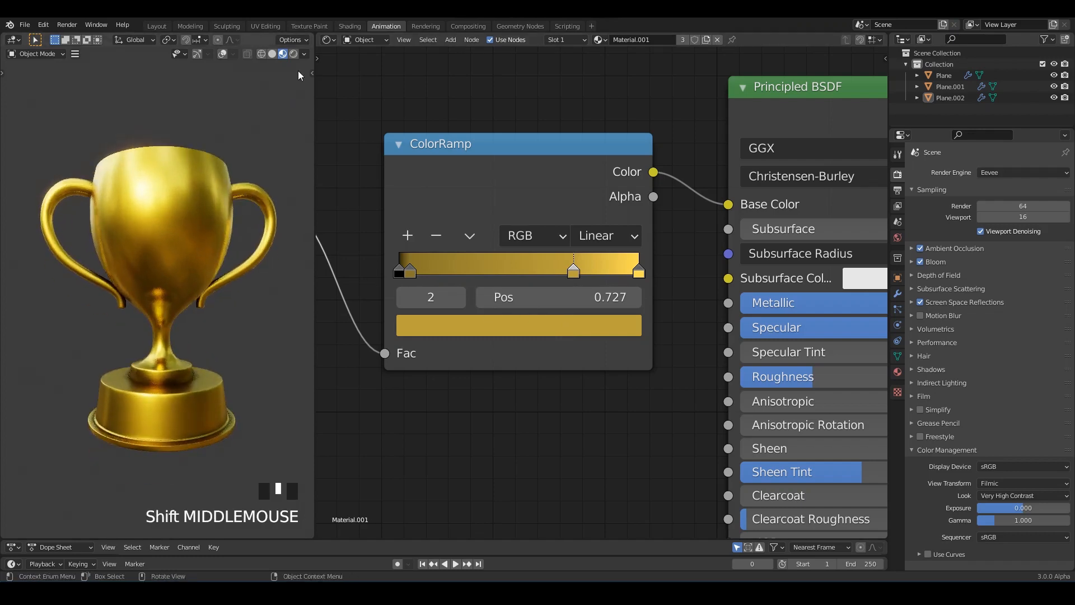
{"action": "left_click", "coordinate": [304, 54]}
{"action": "left_click_drag", "start_coordinate": [292, 188], "coordinate": [347, 189]}
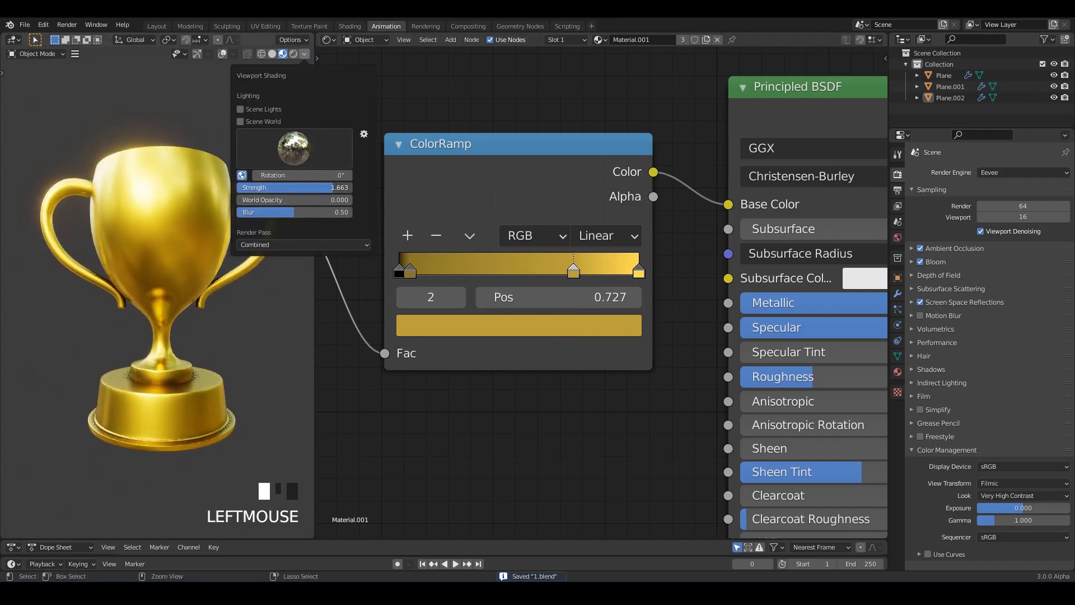
{"action": "mouse_move", "coordinate": [234, 341]}
{"action": "middle_mouse_down"}
{"action": "mouse_move", "coordinate": [211, 319]}
{"action": "mouse_move", "coordinate": [226, 296]}
{"action": "mouse_move", "coordinate": [171, 380]}
{"action": "middle_mouse_up"}
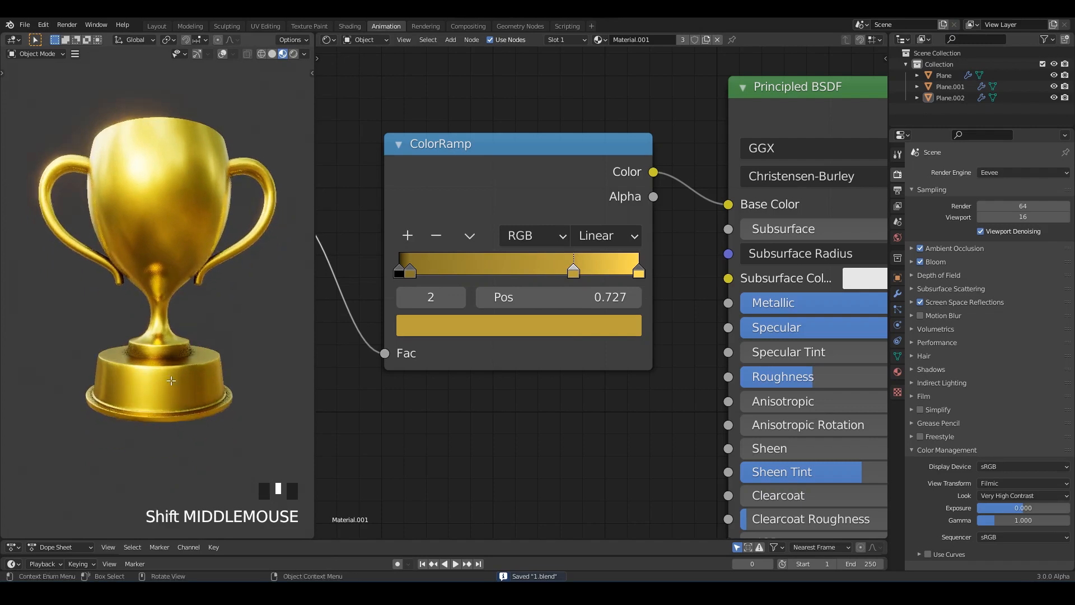
Step: Show the viewport overlays, select the trophy base, and expand the preview of its material
{"action": "left_click", "coordinate": [222, 54]}
{"action": "key", "text": "Tab"}
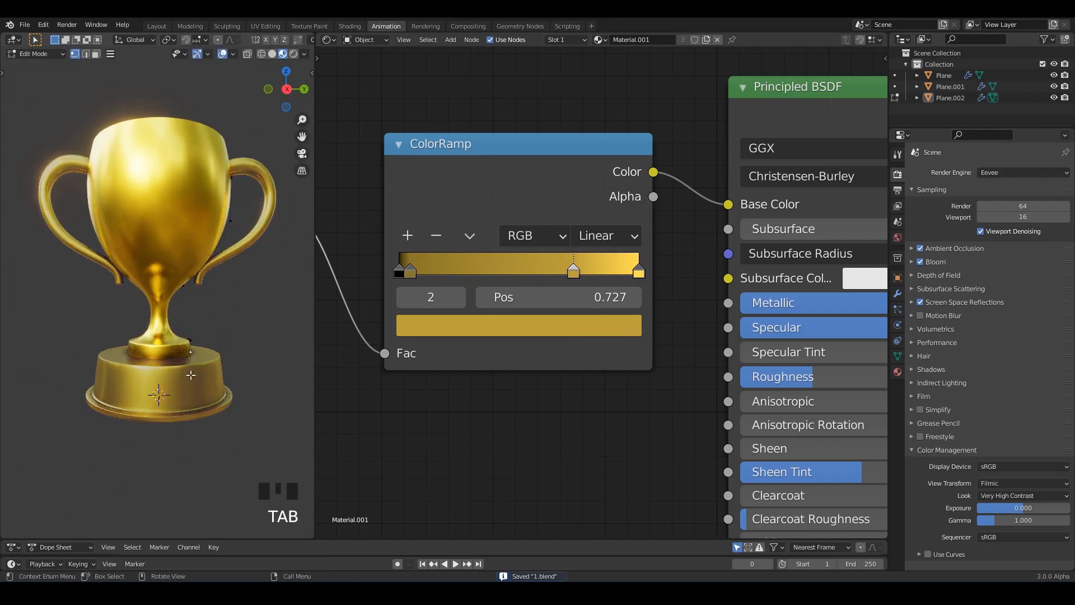
{"action": "key", "text": "l"}
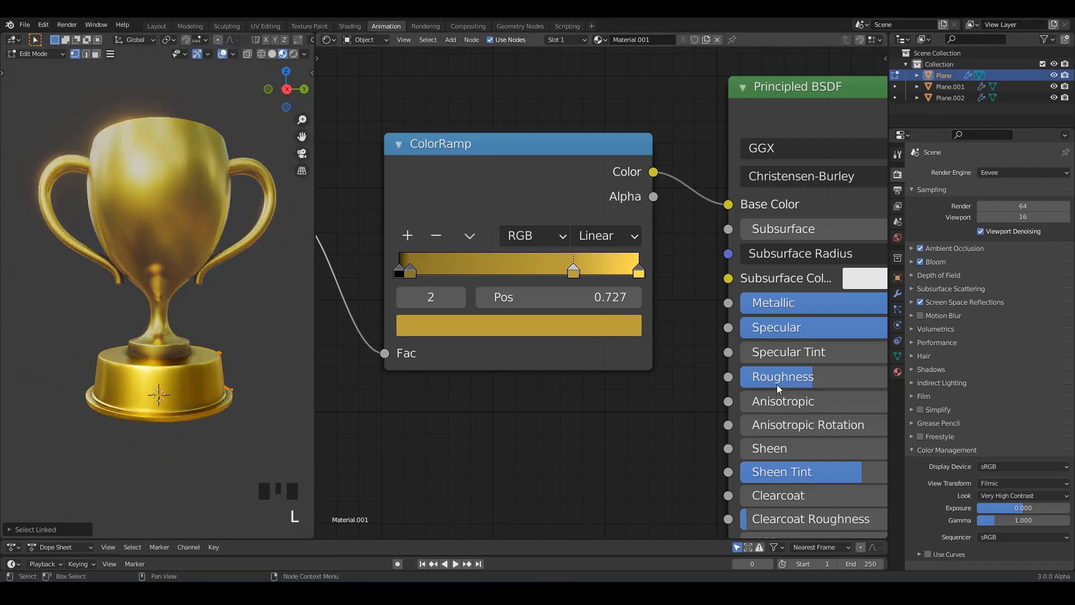
{"action": "left_click", "coordinate": [898, 371]}
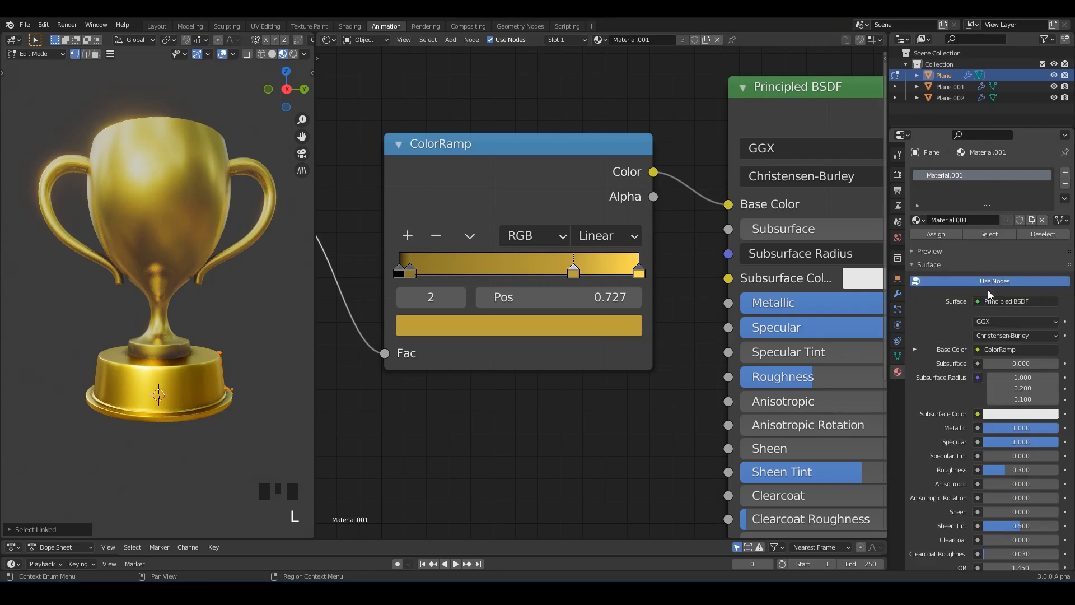
{"action": "left_click", "coordinate": [939, 250]}
{"action": "key", "text": "Tab"}
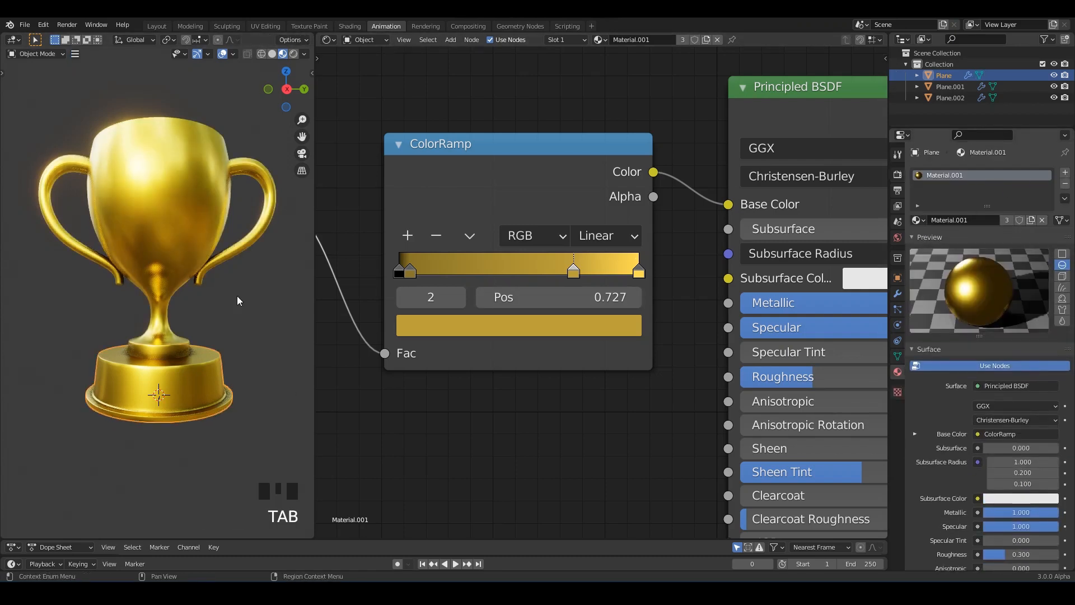
Step: Replace the trophy base's gold material with a new separate material and save the file
{"action": "left_click", "coordinate": [1035, 178]}
{"action": "left_click", "coordinate": [1066, 186]}
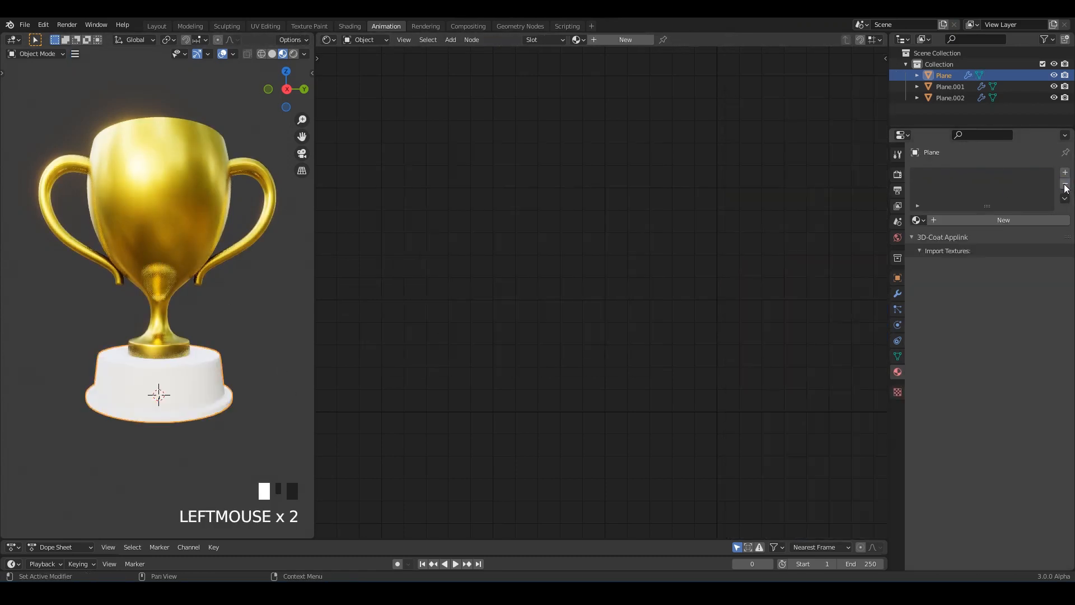
{"action": "left_click", "coordinate": [1013, 219]}
{"action": "key", "text": "ctrl+s"}
{"action": "middle_click_drag", "start_coordinate": [588, 309], "coordinate": [526, 234]}
{"action": "middle_click_drag", "start_coordinate": [643, 233], "coordinate": [585, 261]}
Step: Copy the cup material's Ambient Occlusion and ColorRamp nodes into the base's material and link the ramp to Base Color
{"action": "left_click", "coordinate": [192, 210]}
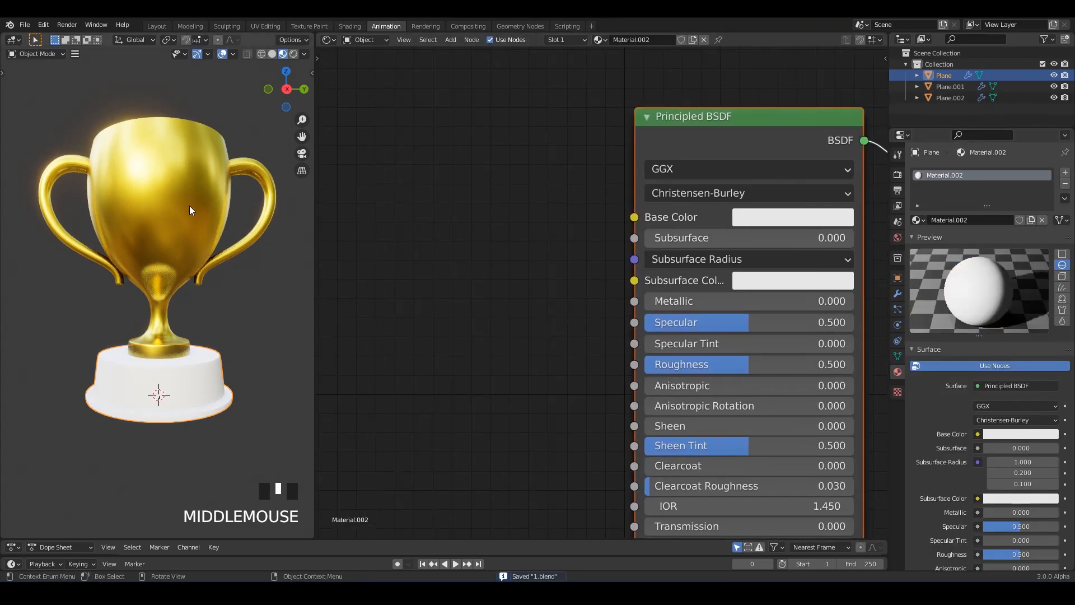
{"action": "scroll", "coordinate": [471, 257], "scroll_direction": "down", "scroll_amount": 4}
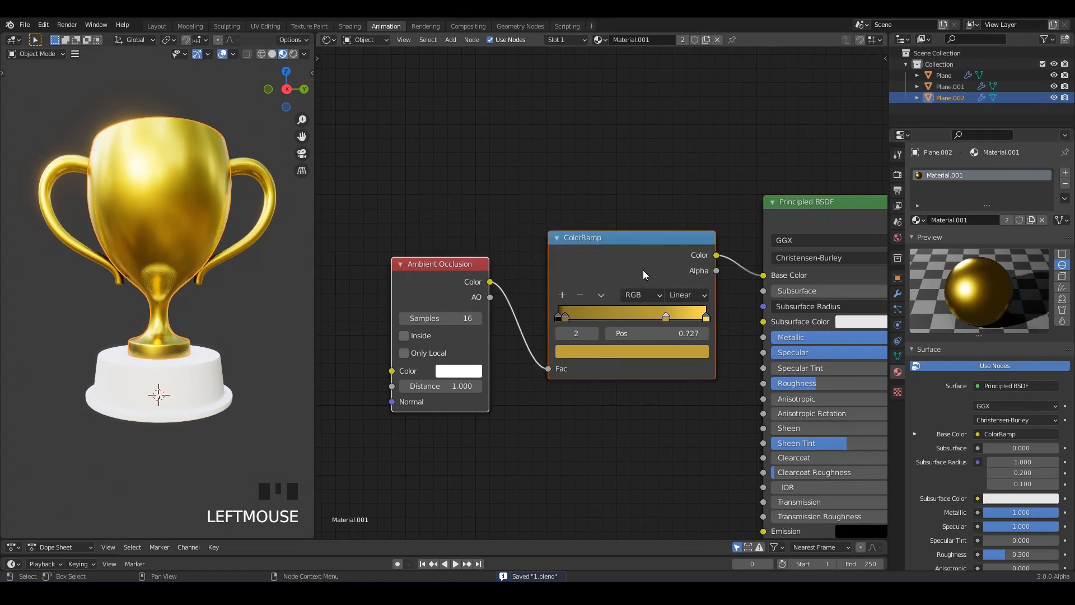
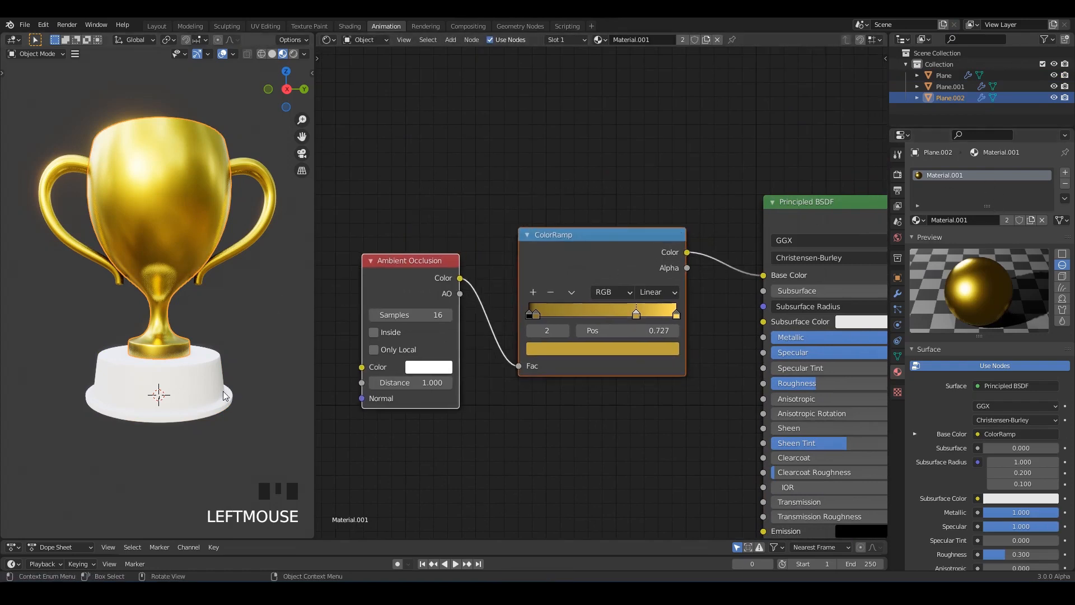
{"action": "left_click", "coordinate": [174, 419]}
{"action": "left_click", "coordinate": [210, 391]}
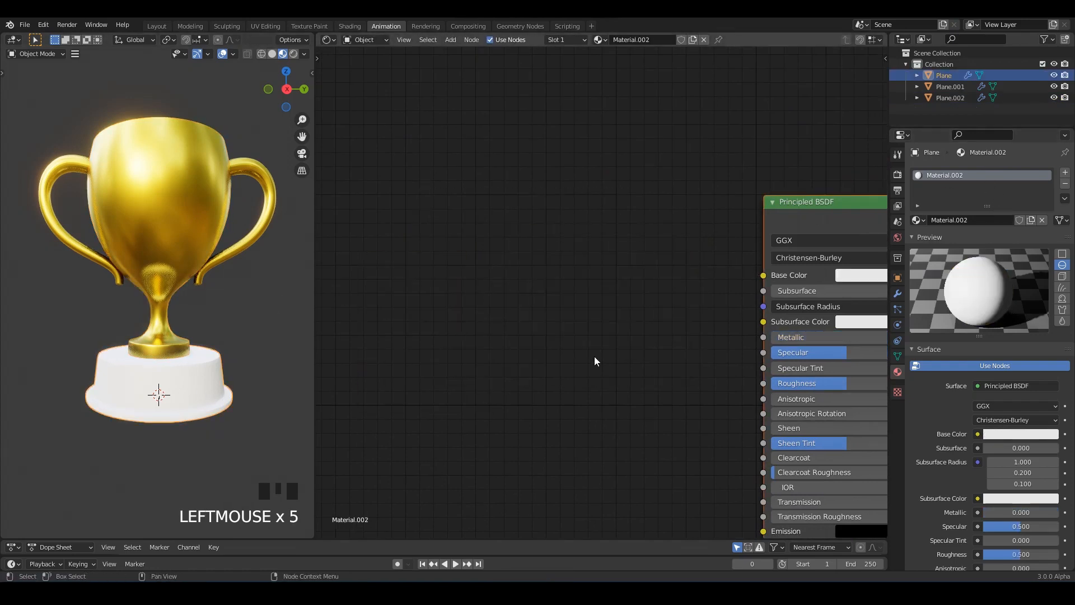
{"action": "key", "text": "ctrl+v"}
{"action": "left_click_drag", "start_coordinate": [687, 252], "coordinate": [764, 275]}
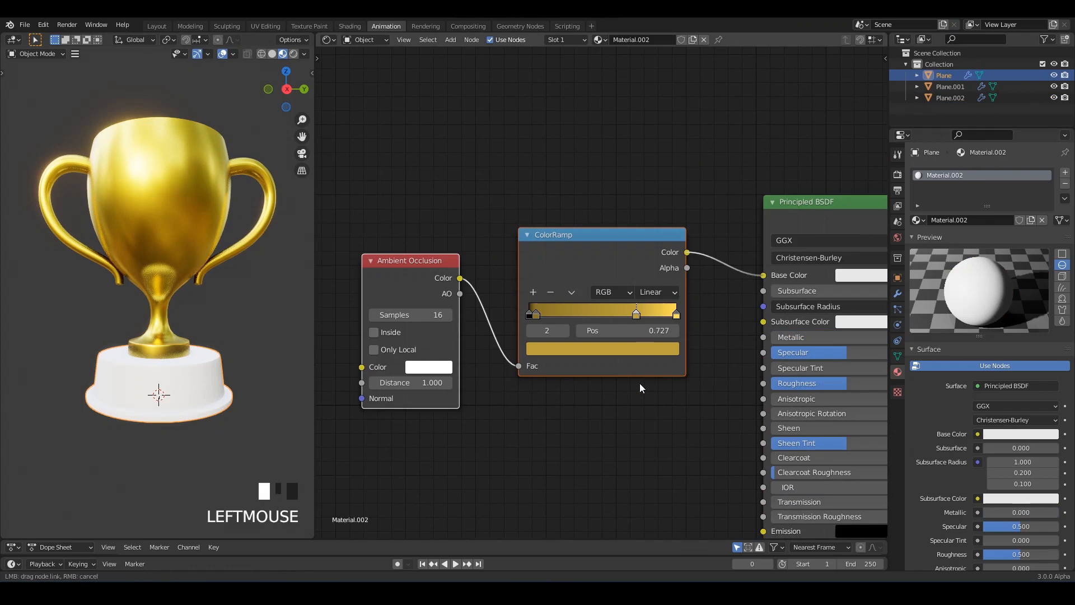
Step: Set the base material's metallic value to 1.000 and save the file
{"action": "scroll", "coordinate": [696, 430], "scroll_direction": "up", "scroll_amount": 4}
{"action": "left_click", "coordinate": [697, 430]}
{"action": "middle_click_drag", "start_coordinate": [597, 411], "coordinate": [434, 411]}
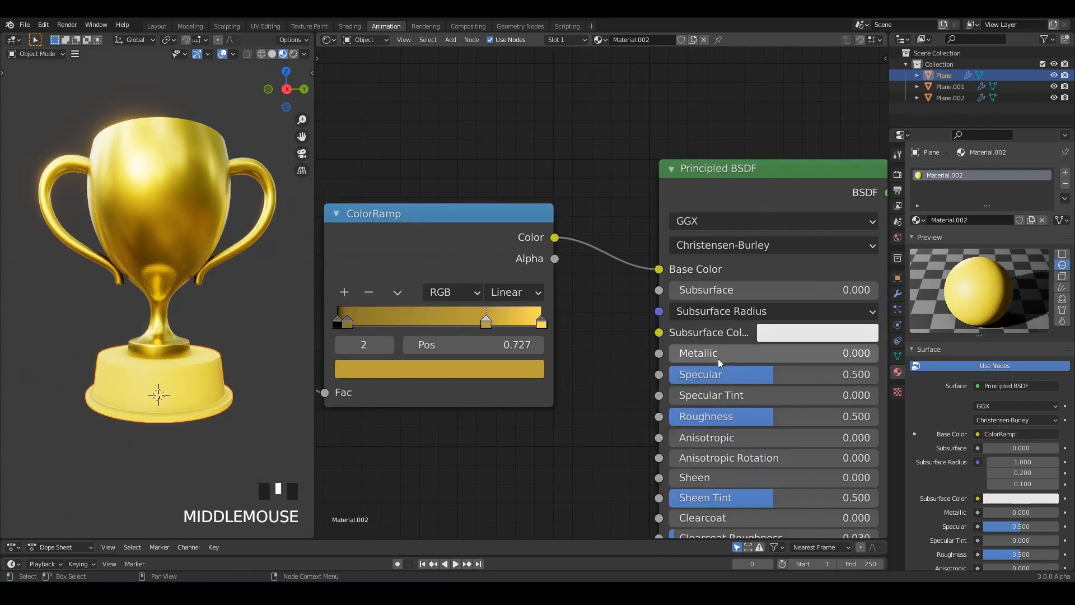
{"action": "left_click_drag", "start_coordinate": [718, 358], "coordinate": [929, 358]}
{"action": "key", "text": "ctrl+s"}
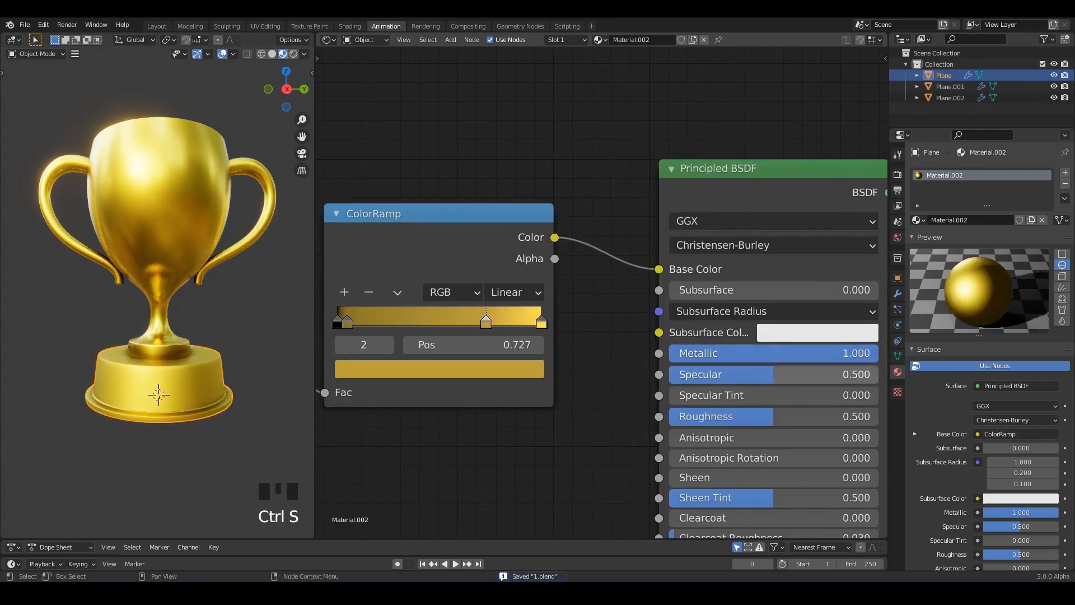
Step: Set the base material's specular and roughness to 0.300 and save the file
{"action": "left_click", "coordinate": [778, 374]}
{"action": "type", "text": "0.3"}
{"action": "left_click", "coordinate": [787, 416]}
{"action": "left_click", "coordinate": [792, 416]}
{"action": "type", "text": "0"}
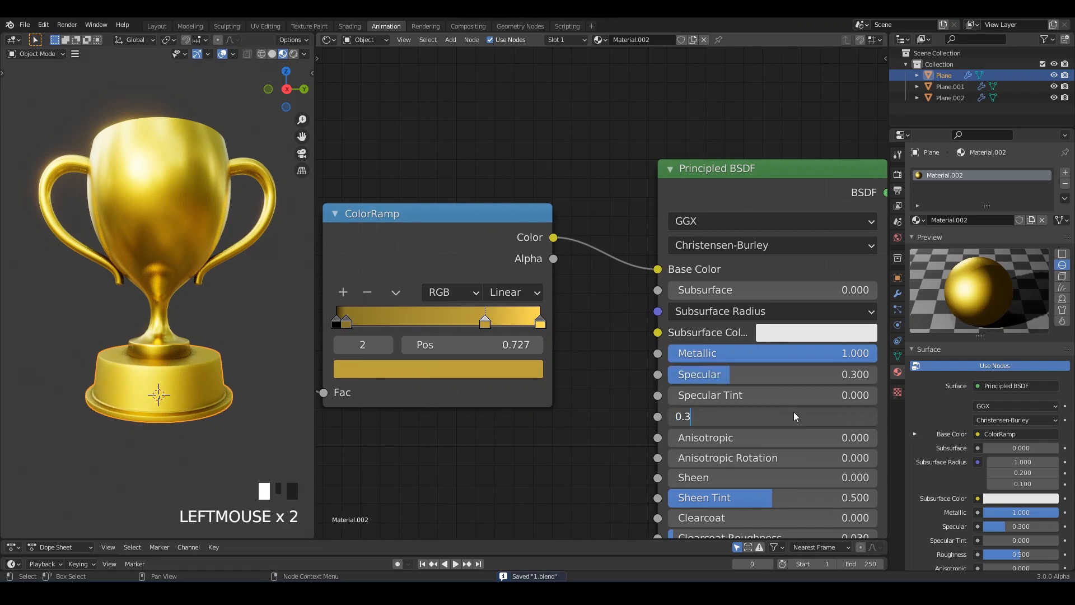
{"action": "type", "text": ".3"}
{"action": "key", "text": "Return"}
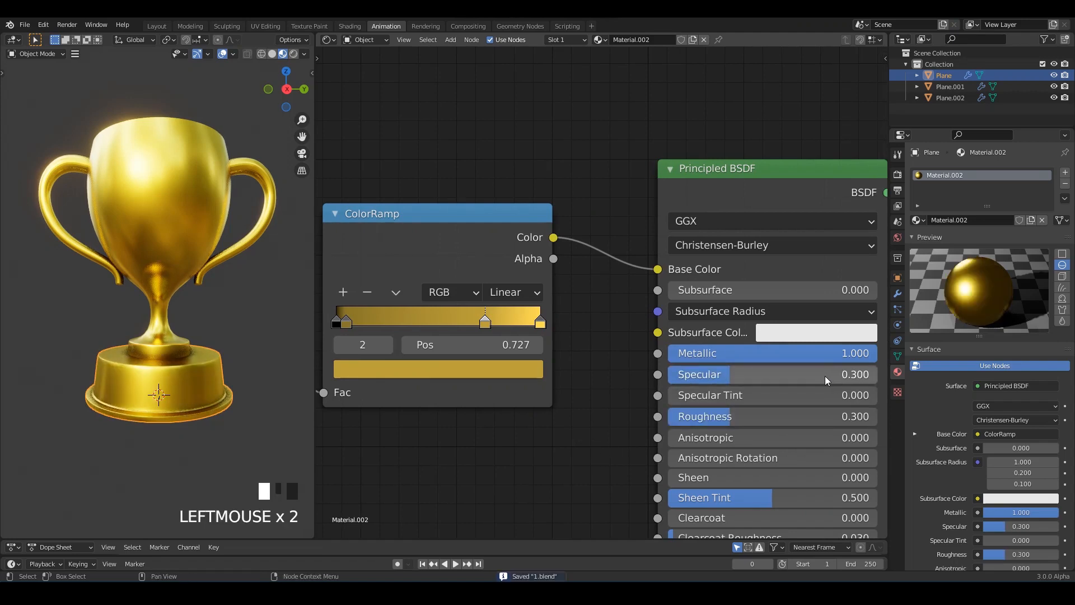
{"action": "key", "text": "ctrl+s"}
Step: Set the base material's roughness to 0.500
{"action": "left_click", "coordinate": [772, 416]}
{"action": "type", "text": "0.5"}
{"action": "key", "text": "Return"}
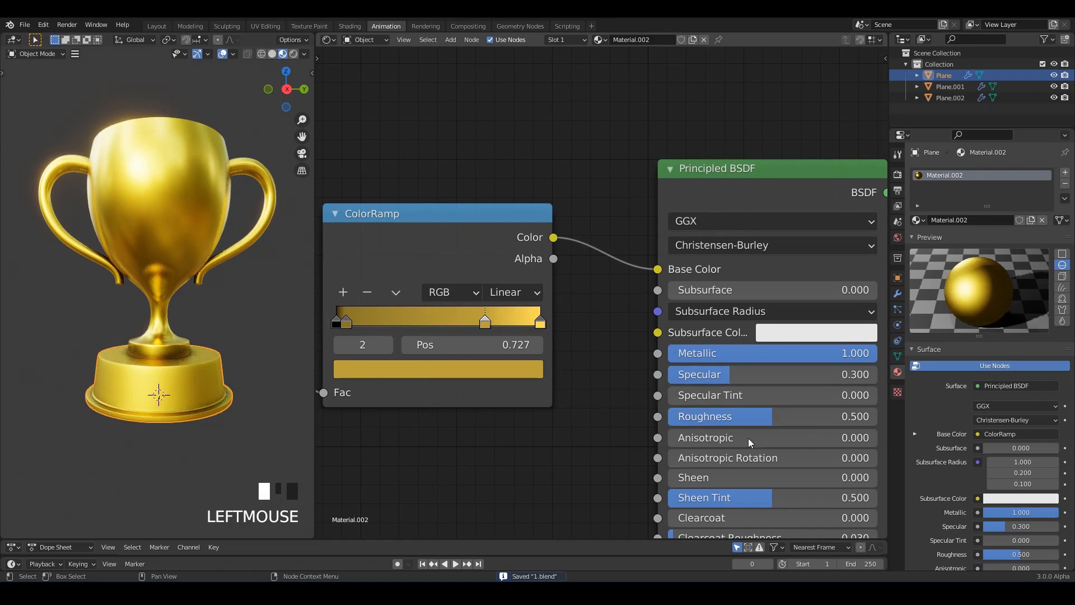
Step: Remove the 0.727 stop from the base material's ColorRamp and move the gold end stop to position 0.482
{"action": "middle_click_drag", "start_coordinate": [455, 418], "coordinate": [661, 403]}
{"action": "scroll", "coordinate": [671, 350], "scroll_direction": "up", "scroll_amount": 1}
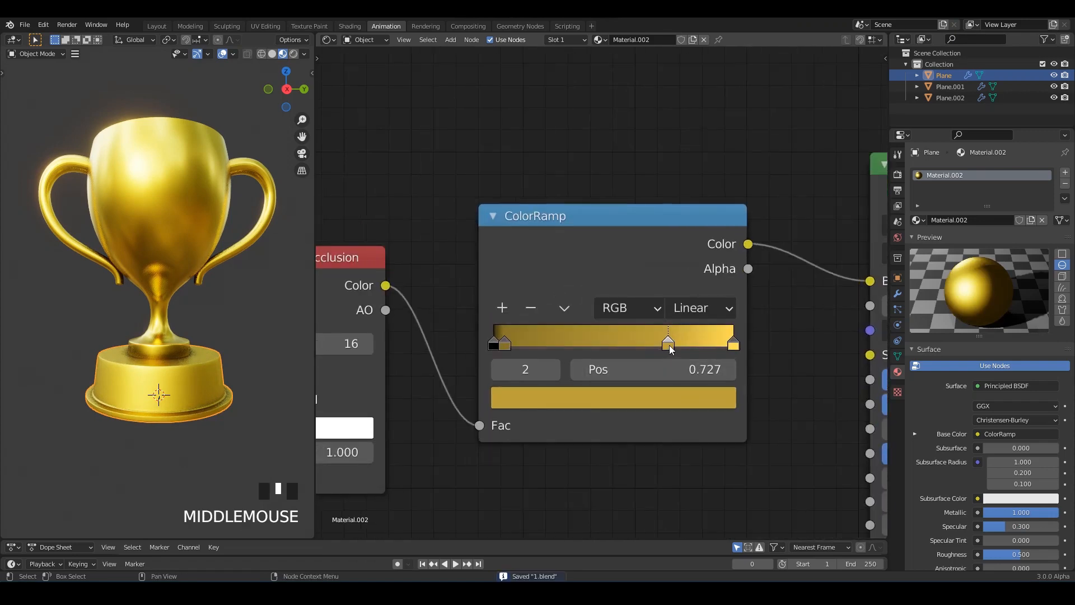
{"action": "left_click", "coordinate": [528, 309]}
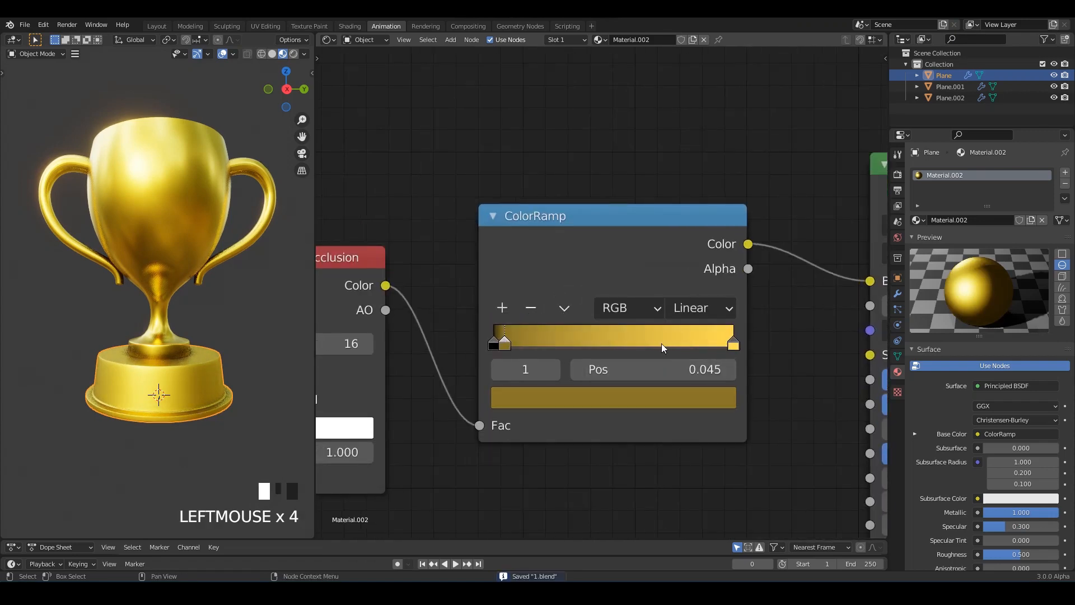
{"action": "left_click_drag", "start_coordinate": [494, 343], "coordinate": [620, 407]}
Step: Recolour the base ColorRamp's gold stop to brown with HSV values 0.077, 0.900 and 0.246
{"action": "left_click", "coordinate": [620, 408]}
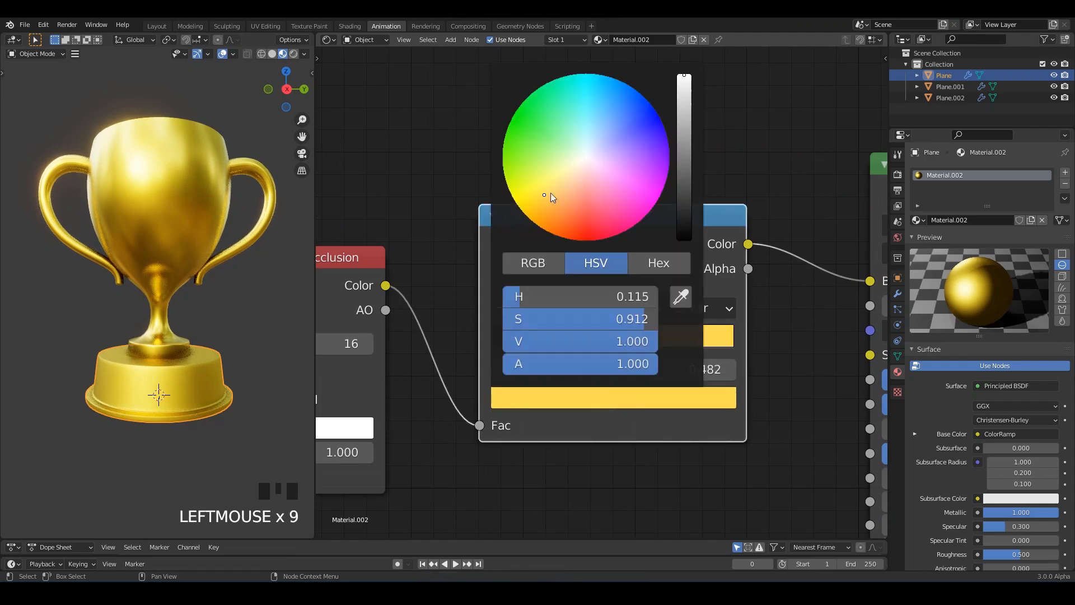
{"action": "left_click_drag", "start_coordinate": [551, 197], "coordinate": [540, 226]}
{"action": "left_click_drag", "start_coordinate": [685, 75], "coordinate": [684, 129]}
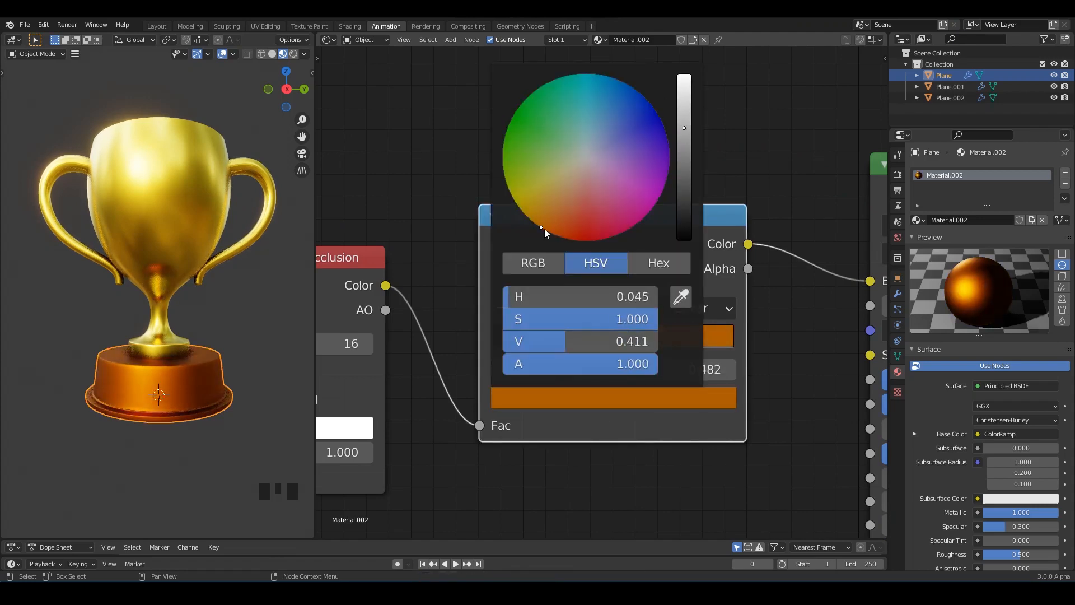
{"action": "mouse_move", "coordinate": [545, 232]}
{"action": "left_mouse_down"}
{"action": "mouse_move", "coordinate": [563, 235]}
{"action": "mouse_move", "coordinate": [554, 193]}
{"action": "left_mouse_up"}
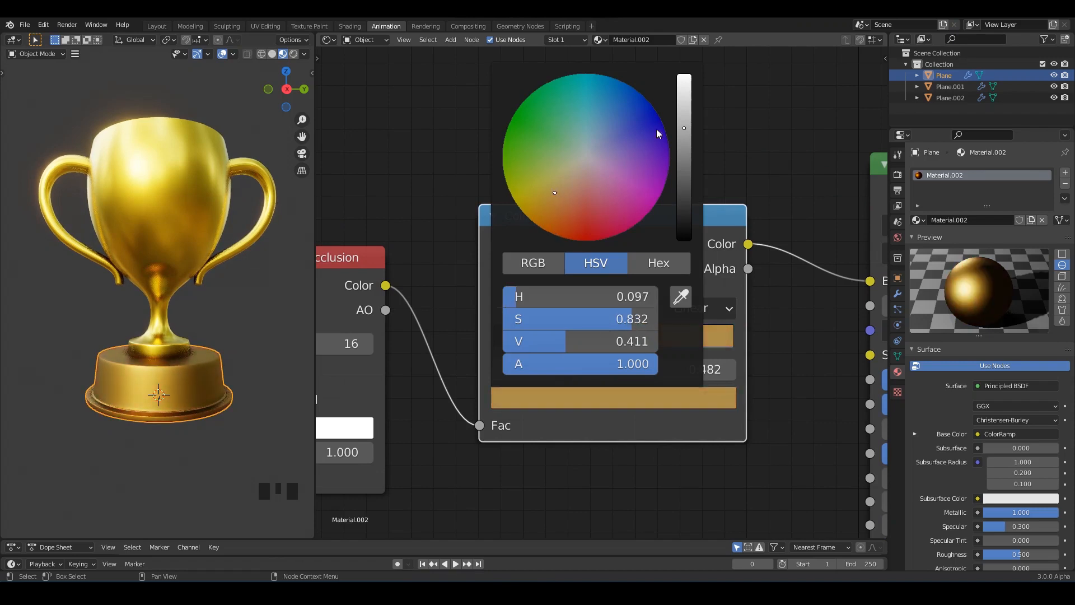
{"action": "left_click_drag", "start_coordinate": [684, 125], "coordinate": [684, 173]}
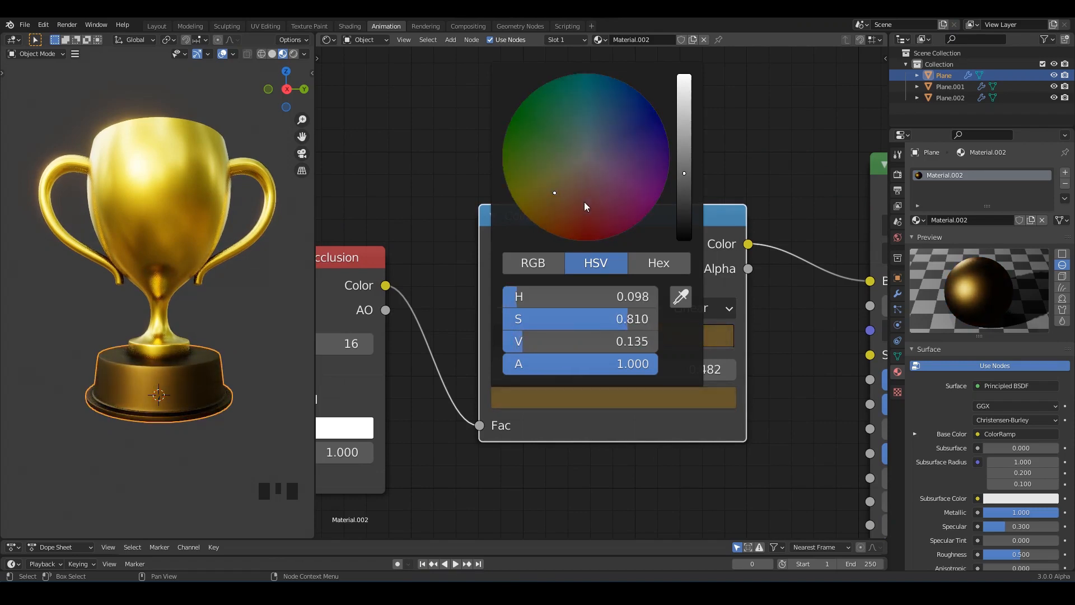
{"action": "left_click_drag", "start_coordinate": [575, 174], "coordinate": [530, 220]}
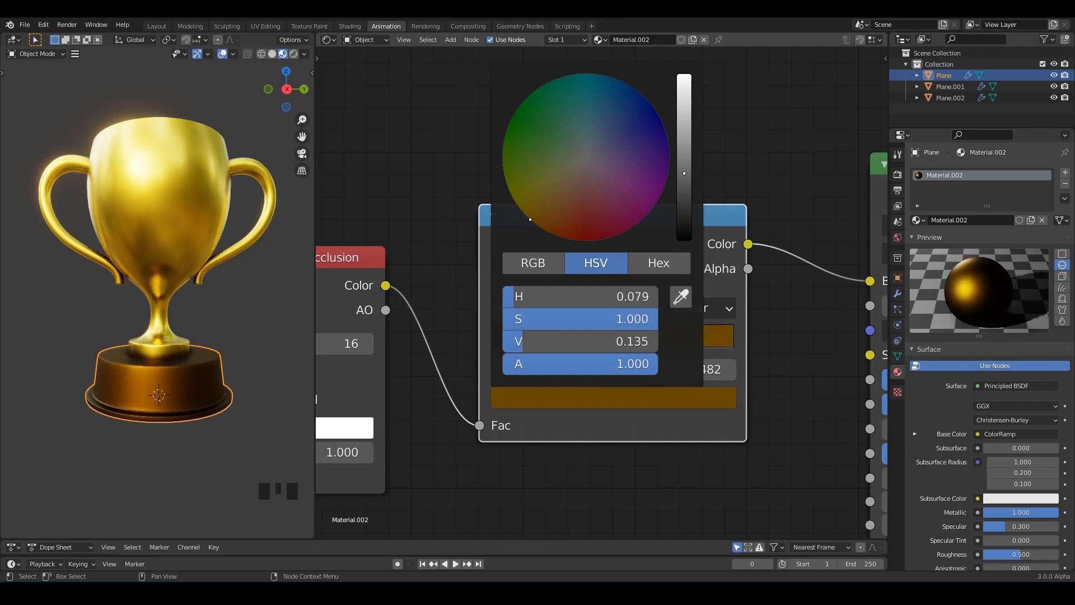
{"action": "left_click_drag", "start_coordinate": [679, 171], "coordinate": [684, 152]}
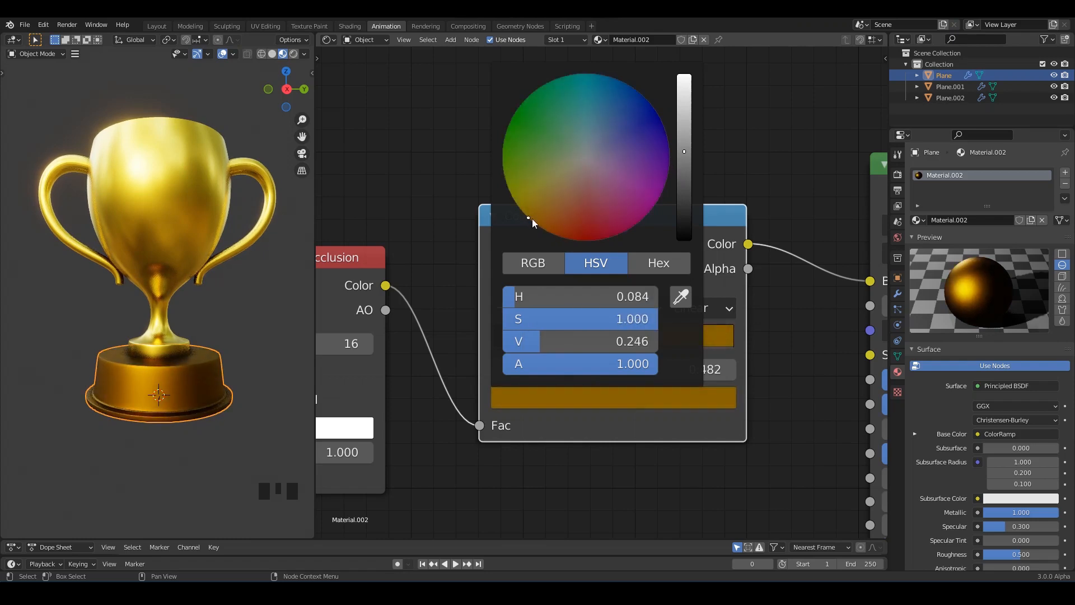
{"action": "left_click_drag", "start_coordinate": [532, 218], "coordinate": [555, 198]}
{"action": "left_click", "coordinate": [744, 451]}
Step: Delete the black stop from the base material's ColorRamp so only the brown stop is kept
{"action": "scroll", "coordinate": [986, 449], "scroll_direction": "down", "scroll_amount": 2}
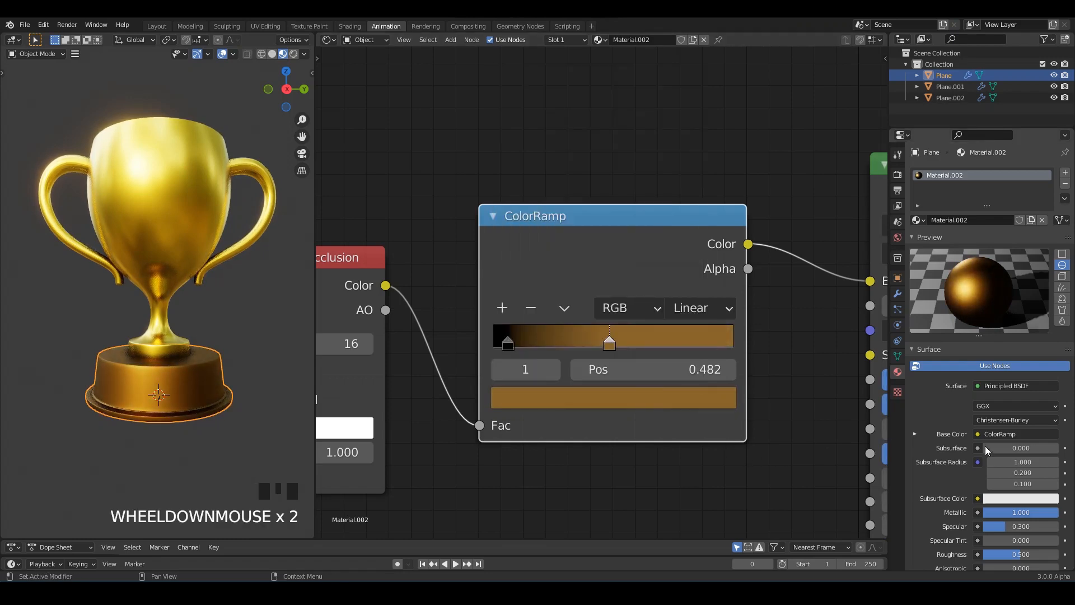
{"action": "middle_click_drag", "start_coordinate": [986, 449], "coordinate": [986, 438]}
{"action": "left_click", "coordinate": [507, 347]}
{"action": "left_click", "coordinate": [531, 308]}
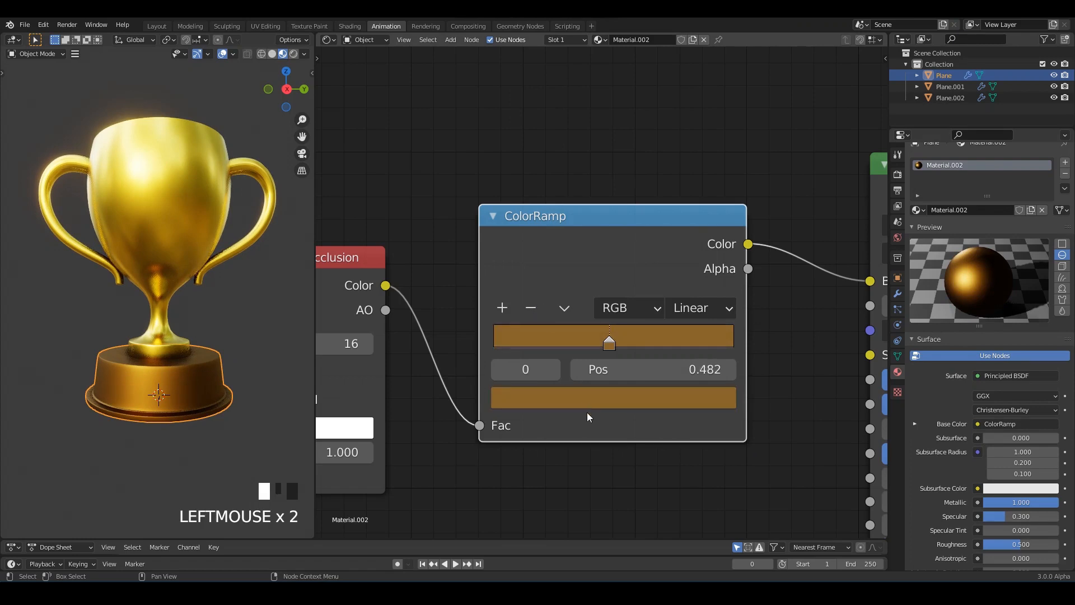
Step: Set the base material's metallic to 0.477 and specular to 1.000, and save the file
{"action": "scroll", "coordinate": [586, 412], "scroll_direction": "down", "scroll_amount": 1}
{"action": "middle_click_drag", "start_coordinate": [784, 391], "coordinate": [571, 383]}
{"action": "left_click_drag", "start_coordinate": [744, 358], "coordinate": [734, 380]}
{"action": "scroll", "coordinate": [655, 363], "scroll_direction": "up", "scroll_amount": 2}
{"action": "left_click_drag", "start_coordinate": [655, 364], "coordinate": [686, 365]}
{"action": "middle_click_drag", "start_coordinate": [425, 395], "coordinate": [630, 386]}
{"action": "key", "text": "ctrl+s"}
Step: Change the base ColorRamp's remaining stop to a reddish brown with HSV values 0.008, 0.866 and 0.210
{"action": "left_click", "coordinate": [619, 386]}
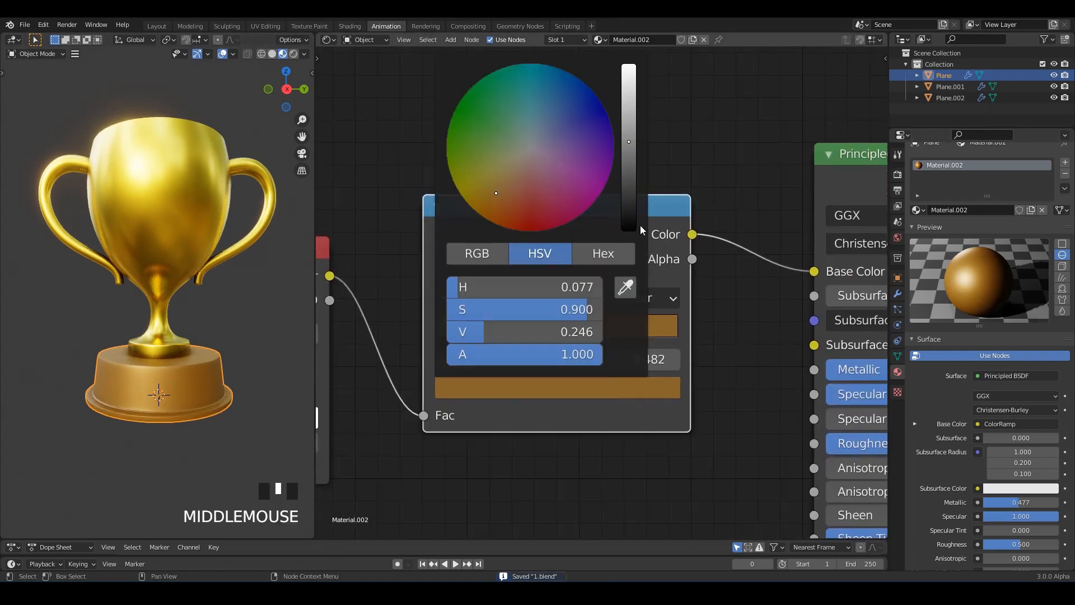
{"action": "left_click_drag", "start_coordinate": [627, 150], "coordinate": [629, 163]}
{"action": "left_click_drag", "start_coordinate": [496, 193], "coordinate": [530, 184]}
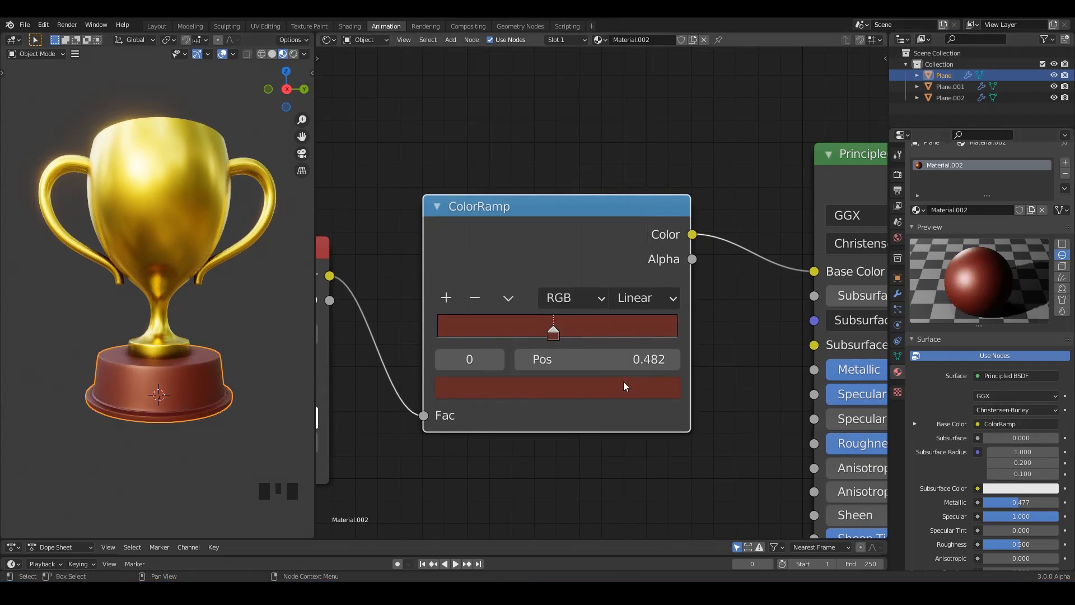
{"action": "left_click", "coordinate": [603, 386]}
{"action": "mouse_move", "coordinate": [623, 142]}
{"action": "left_mouse_down"}
{"action": "mouse_move", "coordinate": [629, 178]}
{"action": "mouse_move", "coordinate": [629, 148]}
{"action": "left_mouse_up"}
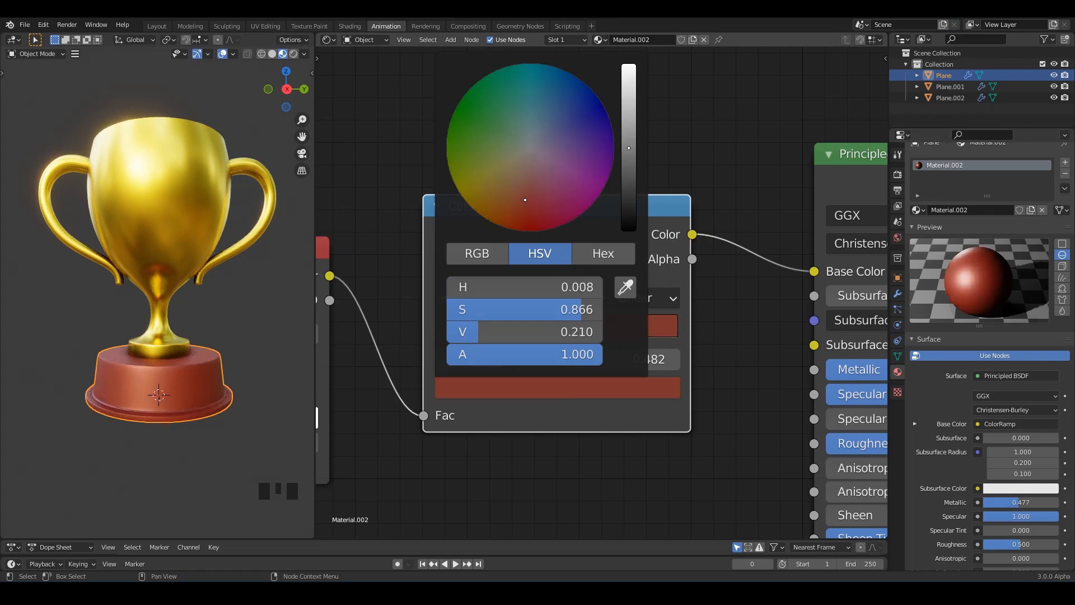
Step: Set the base material's roughness to 0.300 and save the file
{"action": "scroll", "coordinate": [735, 451], "scroll_direction": "up", "scroll_amount": 3}
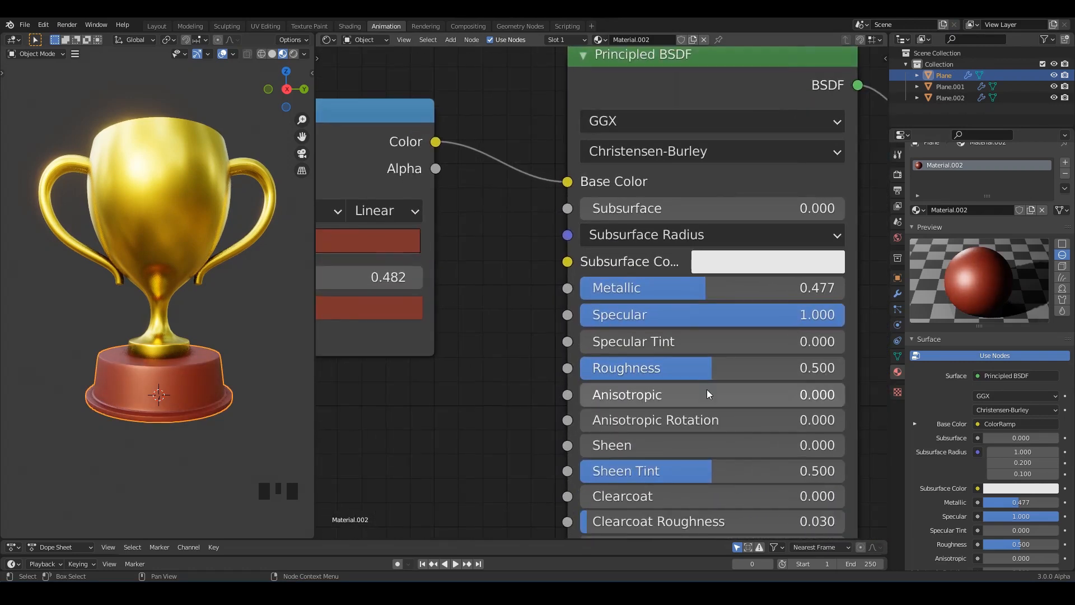
{"action": "left_click", "coordinate": [713, 372]}
{"action": "type", "text": "0.3"}
{"action": "key", "text": "Return"}
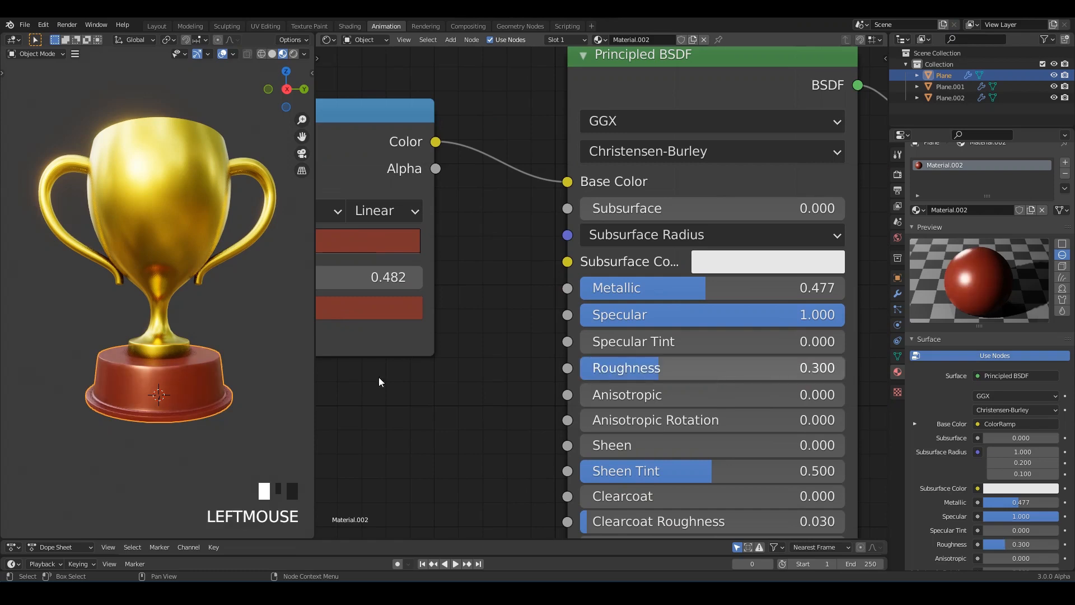
{"action": "left_click", "coordinate": [195, 468]}
{"action": "middle_click_drag", "start_coordinate": [195, 468], "coordinate": [227, 405]}
{"action": "key", "text": "ctrl+s"}
{"action": "middle_click_drag", "start_coordinate": [154, 416], "coordinate": [127, 415]}
{"action": "scroll", "coordinate": [406, 398], "scroll_direction": "down", "scroll_amount": 4}
{"action": "middle_click_drag", "start_coordinate": [405, 398], "coordinate": [504, 349]}
Step: Switch to the Layout workspace, duplicate the trophy base in place and save the file
{"action": "left_click", "coordinate": [159, 26]}
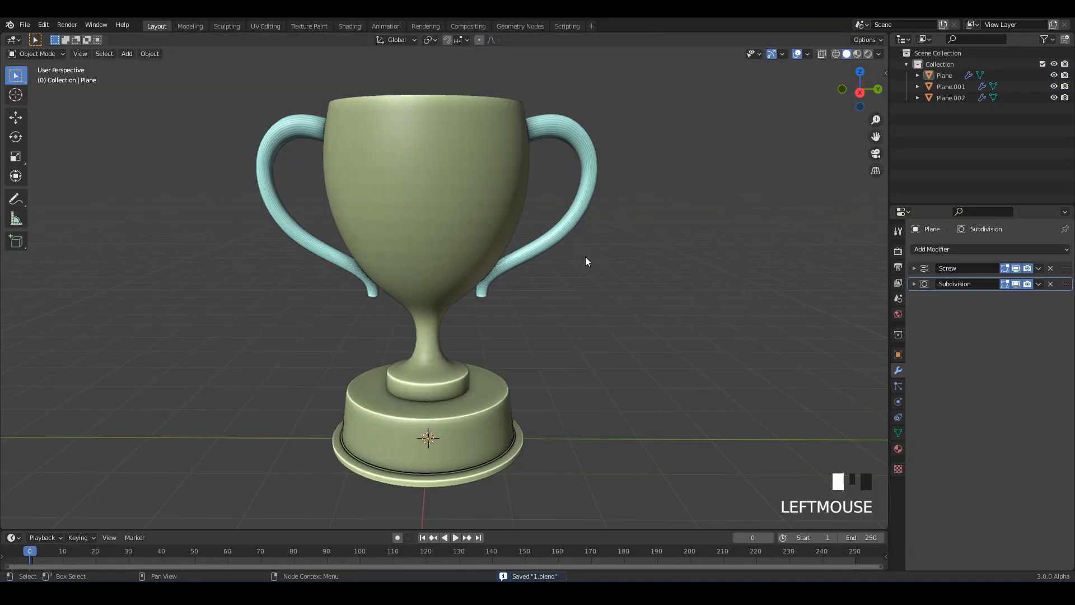
{"action": "left_click", "coordinate": [500, 403]}
{"action": "middle_click_drag", "start_coordinate": [515, 340], "coordinate": [517, 278], "text": "shift"}
{"action": "key", "text": "shift+d"}
{"action": "right_click", "coordinate": [597, 400]}
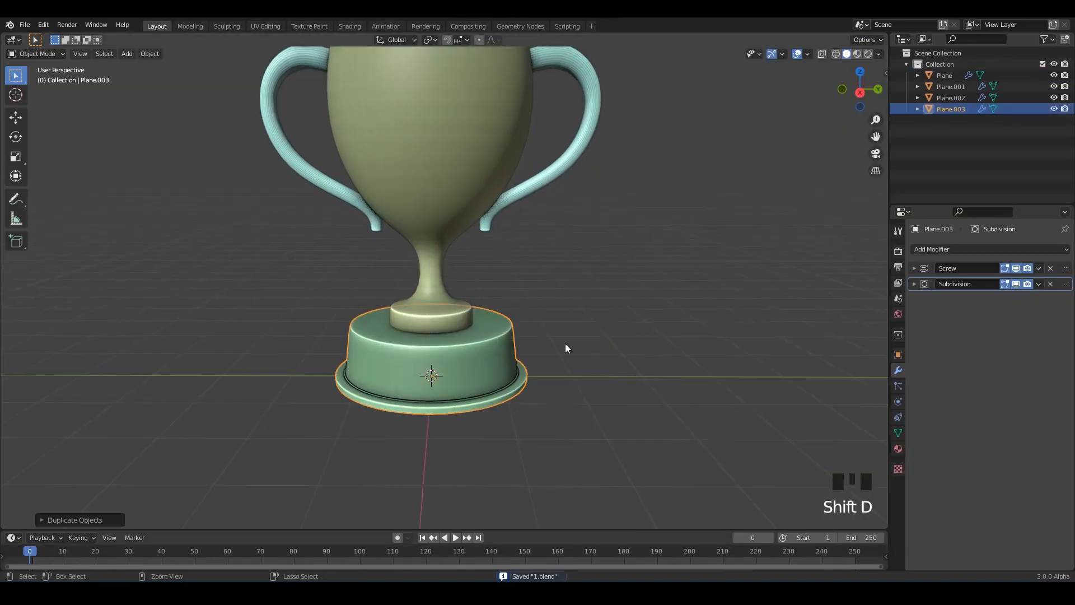
{"action": "key", "text": "ctrl+s"}
Step: Apply the Screw modifier on the duplicated base
{"action": "left_click", "coordinate": [1038, 284]}
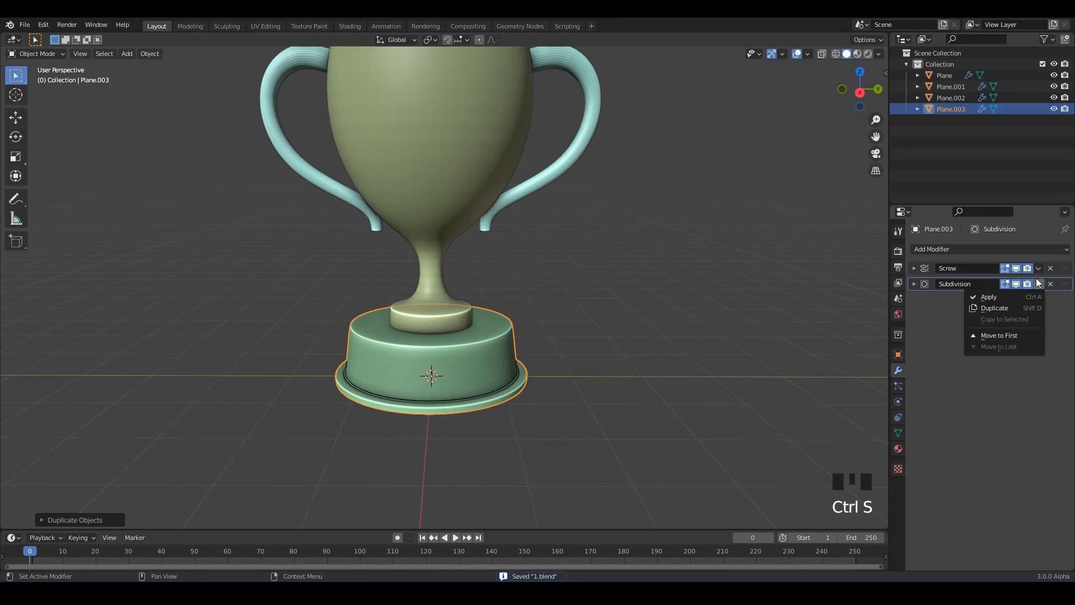
{"action": "left_click", "coordinate": [1038, 269]}
{"action": "left_click", "coordinate": [992, 282]}
{"action": "left_click", "coordinate": [1039, 268]}
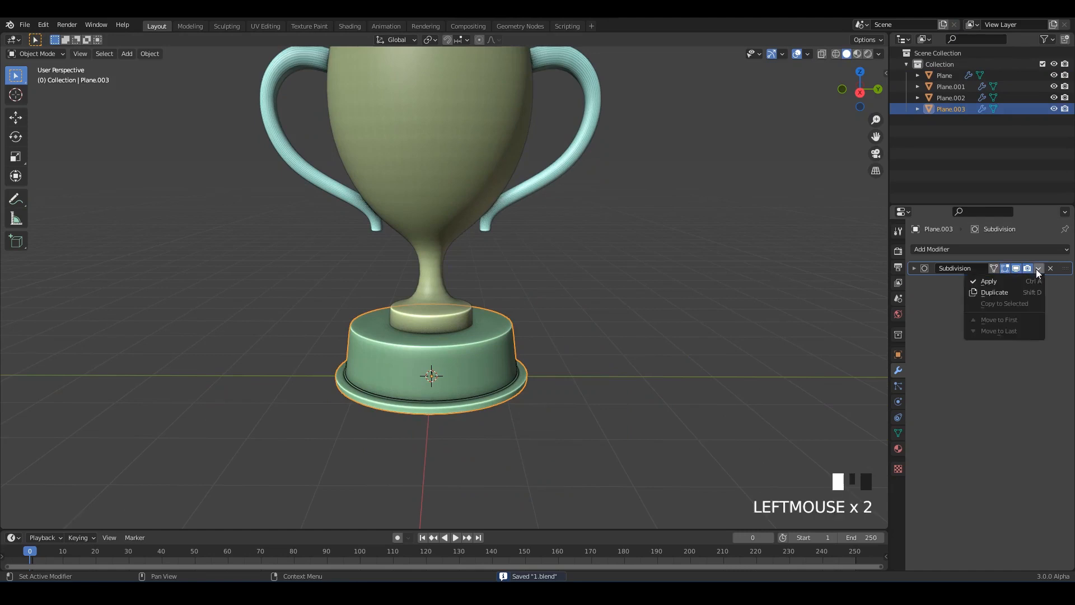
{"action": "left_click", "coordinate": [1007, 280]}
{"action": "key", "text": "Tab"}
{"action": "scroll", "coordinate": [478, 389], "scroll_direction": "up", "scroll_amount": 2}
{"action": "middle_click_drag", "start_coordinate": [477, 390], "coordinate": [439, 359]}
{"action": "key", "text": "ctrl+z"}
{"action": "key", "text": "ctrl+z"}
Step: Select four adjacent faces on the front side of the duplicated base and separate them into their own object
{"action": "key", "text": "Tab"}
{"action": "key", "text": "3"}
{"action": "left_click", "coordinate": [457, 364]}
{"action": "left_click", "coordinate": [504, 358], "text": "shift"}
{"action": "left_click", "coordinate": [419, 362], "text": "shift"}
{"action": "left_click", "coordinate": [365, 355], "text": "shift"}
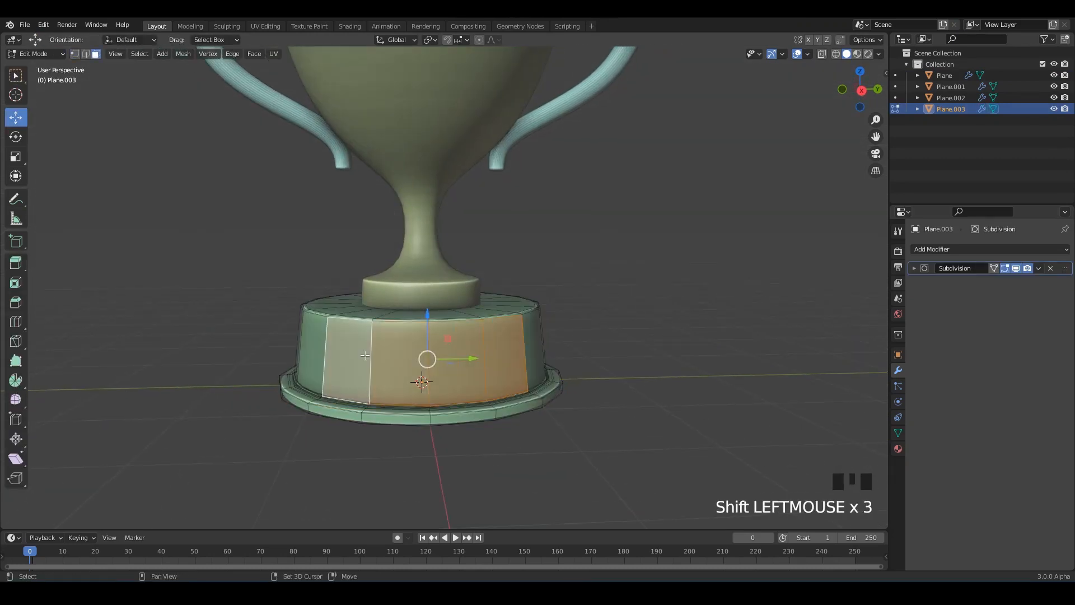
{"action": "key", "text": "p"}
{"action": "left_click", "coordinate": [580, 353]}
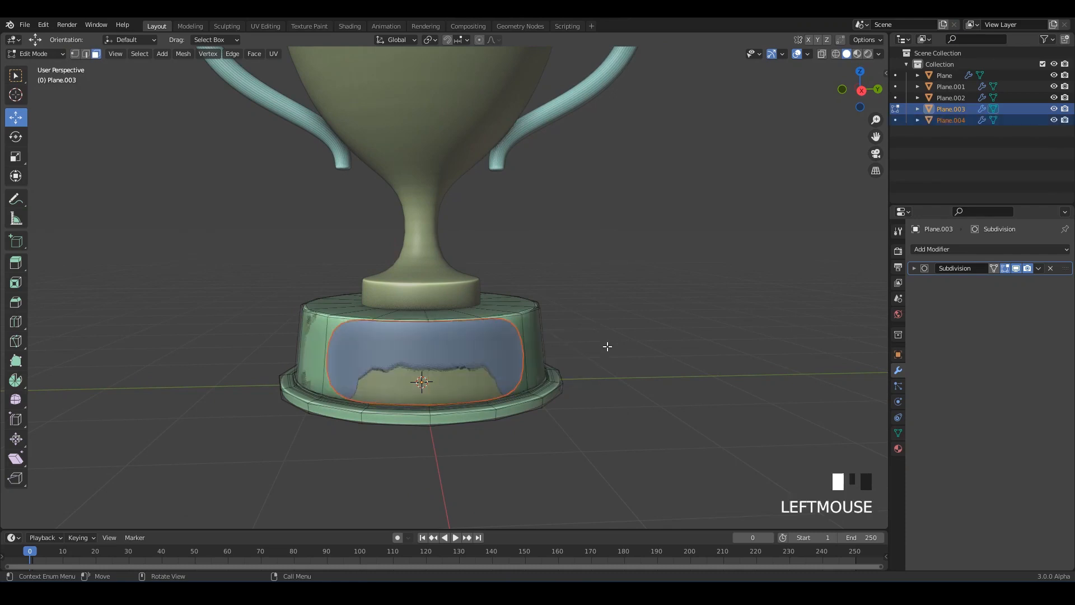
Step: Delete the rest of the duplicated base, keeping the original base and the separated front panel
{"action": "key", "text": "Tab"}
{"action": "left_click", "coordinate": [545, 380]}
{"action": "left_click", "coordinate": [540, 375]}
{"action": "left_click", "coordinate": [540, 377]}
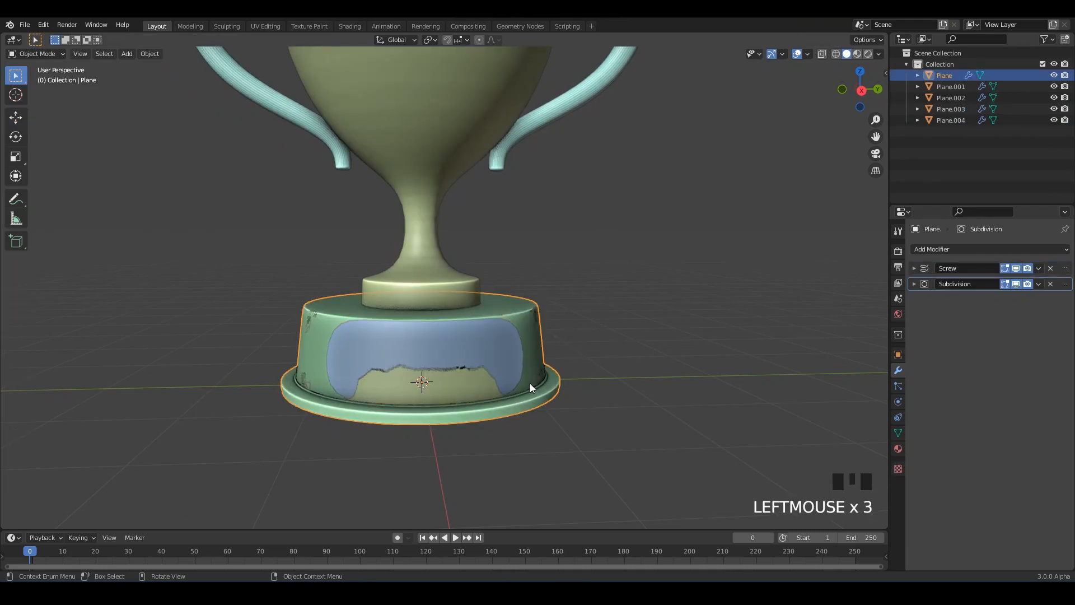
{"action": "key", "text": "g"}
{"action": "right_click", "coordinate": [675, 439]}
{"action": "left_click", "coordinate": [535, 399]}
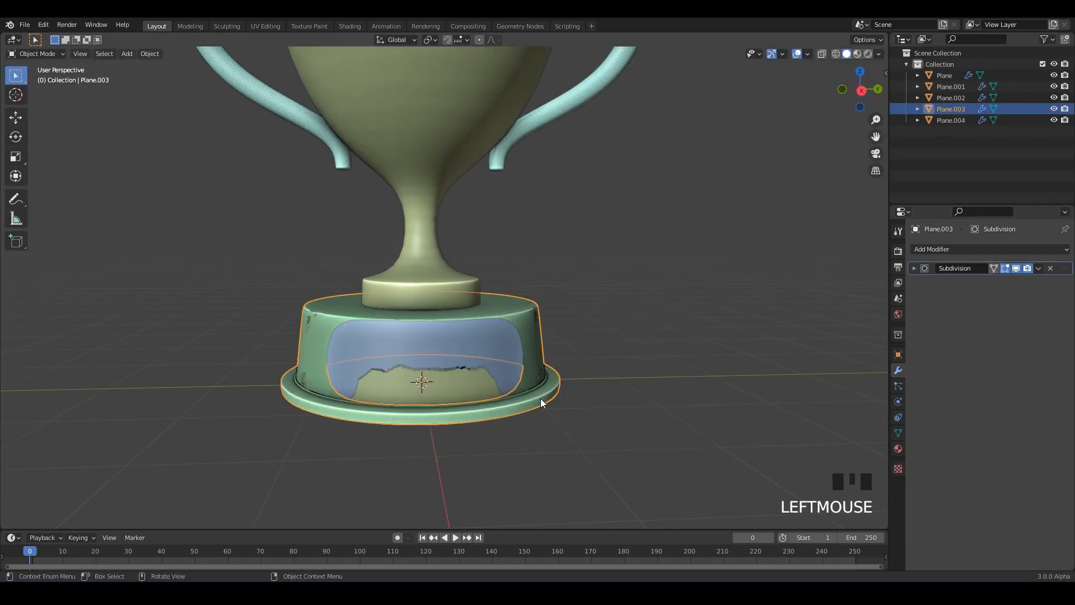
{"action": "key", "text": "g"}
{"action": "right_click", "coordinate": [683, 331]}
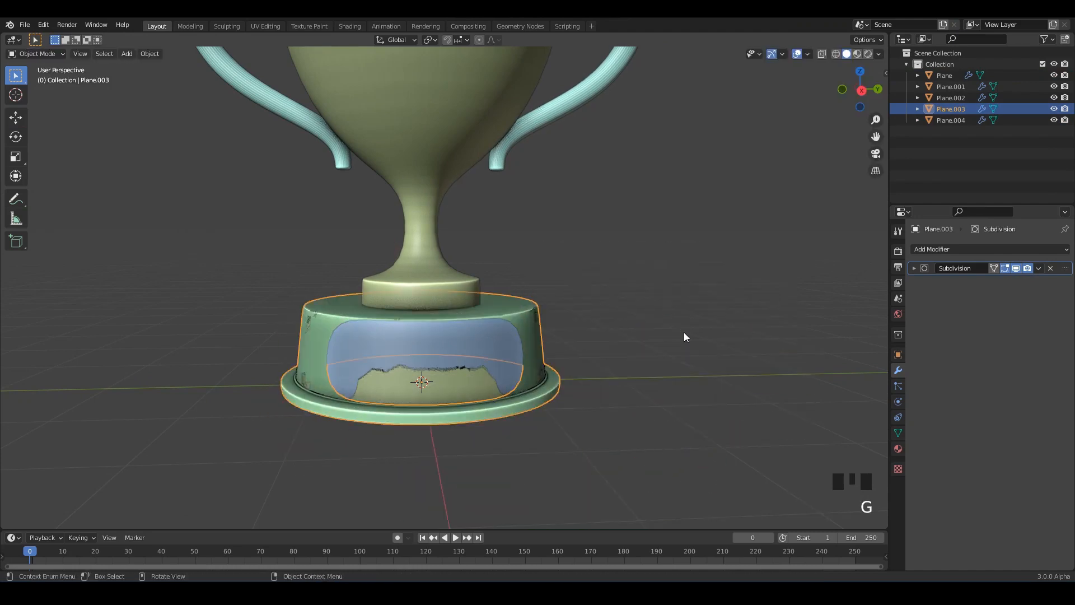
{"action": "key", "text": "Delete"}
Step: Remove the Subdivision modifier from the separated front panel and save the file
{"action": "left_click", "coordinate": [486, 356]}
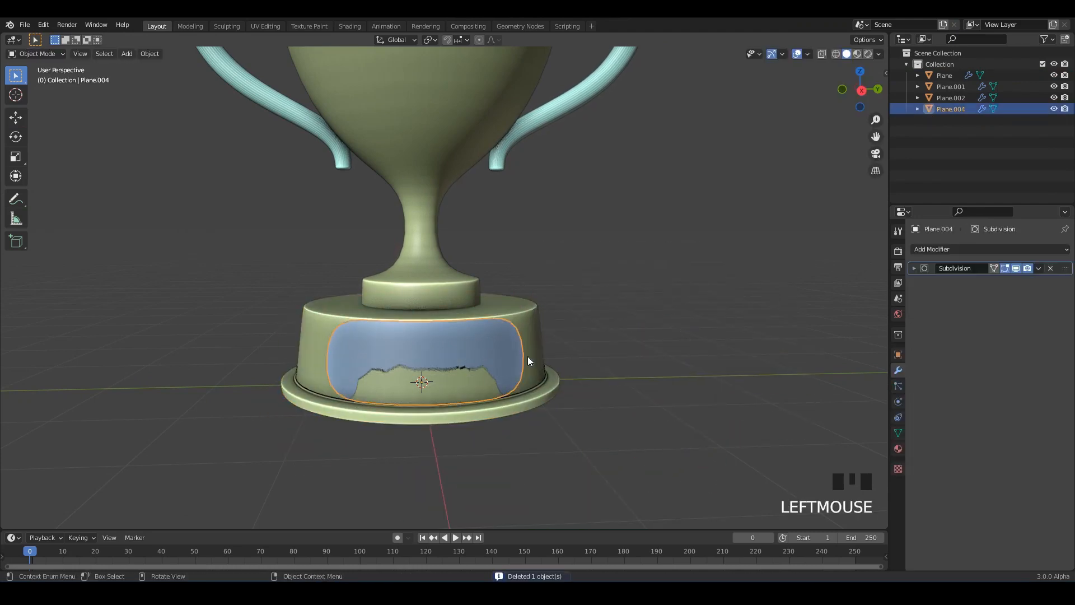
{"action": "left_click", "coordinate": [1053, 271]}
{"action": "left_click", "coordinate": [756, 297]}
{"action": "scroll", "coordinate": [525, 354], "scroll_direction": "up", "scroll_amount": 2}
{"action": "key", "text": "ctrl+s"}
Step: Scale the front panel down so it is narrower and lower than the base's side wall
{"action": "left_click", "coordinate": [563, 365]}
{"action": "scroll", "coordinate": [563, 365], "scroll_direction": "up", "scroll_amount": 2}
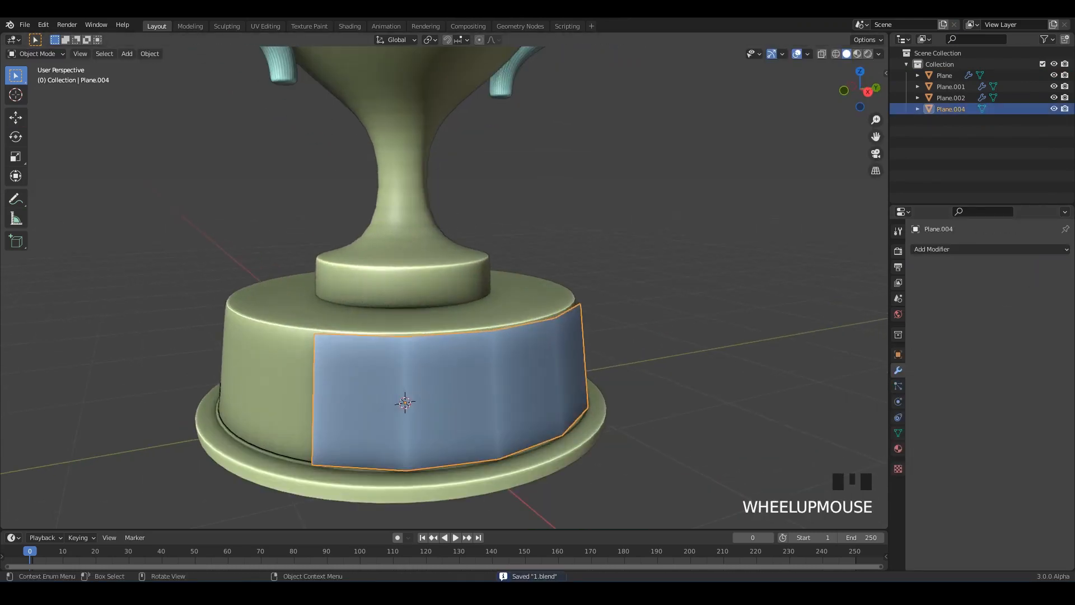
{"action": "key", "text": "s"}
{"action": "left_click", "coordinate": [629, 425]}
{"action": "middle_click_drag", "start_coordinate": [628, 425], "coordinate": [336, 324], "text": "alt"}
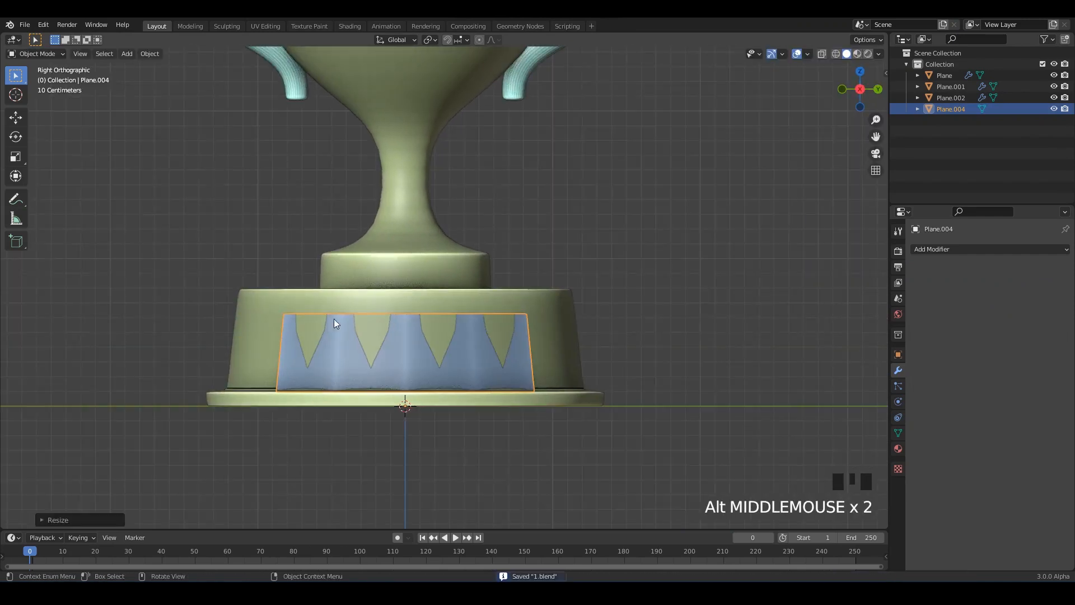
Step: Apply the front panel's object transform and set its origin to its geometry
{"action": "left_click", "coordinate": [20, 116]}
{"action": "key", "text": "ctrl+a"}
{"action": "left_click", "coordinate": [492, 363]}
{"action": "right_click", "coordinate": [487, 366]}
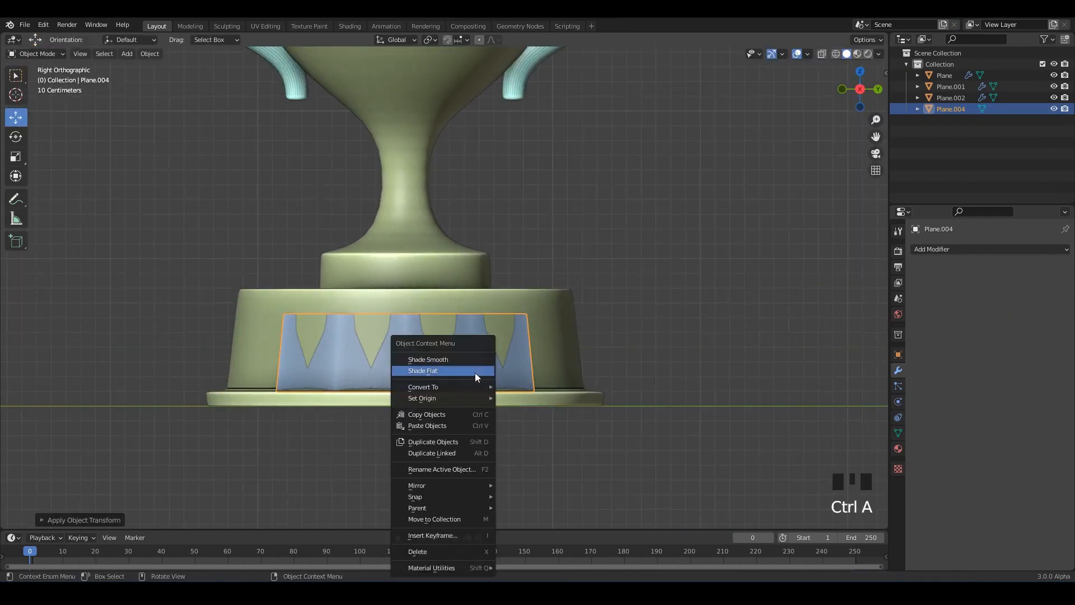
{"action": "mouse_move", "coordinate": [417, 390]}
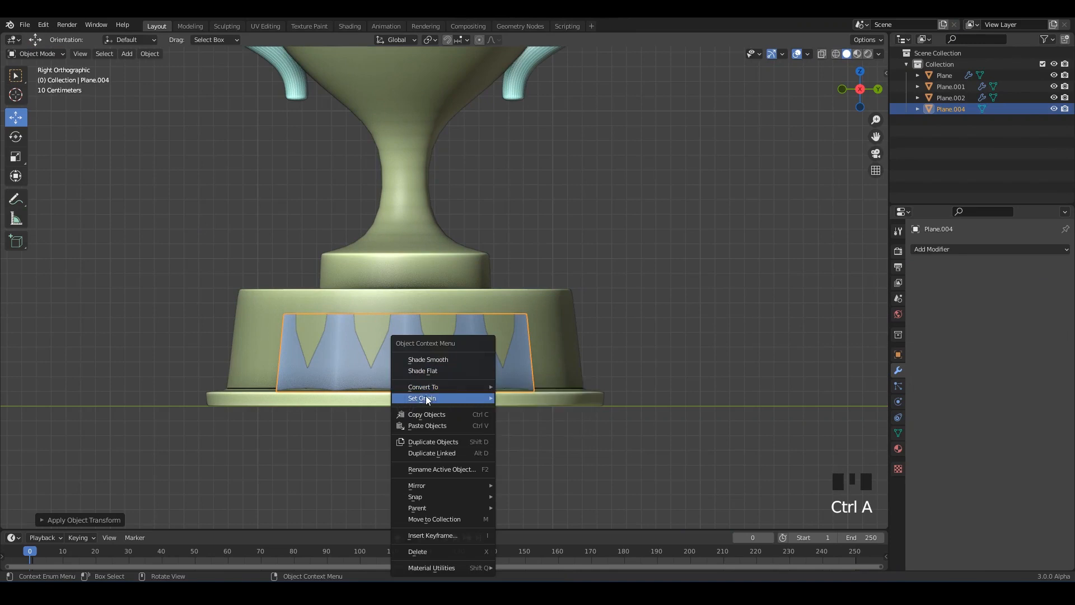
{"action": "left_click", "coordinate": [518, 411]}
Step: Raise the front panel along the Z axis to sit mid-height on the base's side wall
{"action": "middle_click_drag", "start_coordinate": [461, 372], "coordinate": [540, 359], "text": "alt"}
{"action": "scroll", "coordinate": [541, 364], "scroll_direction": "up", "scroll_amount": 1}
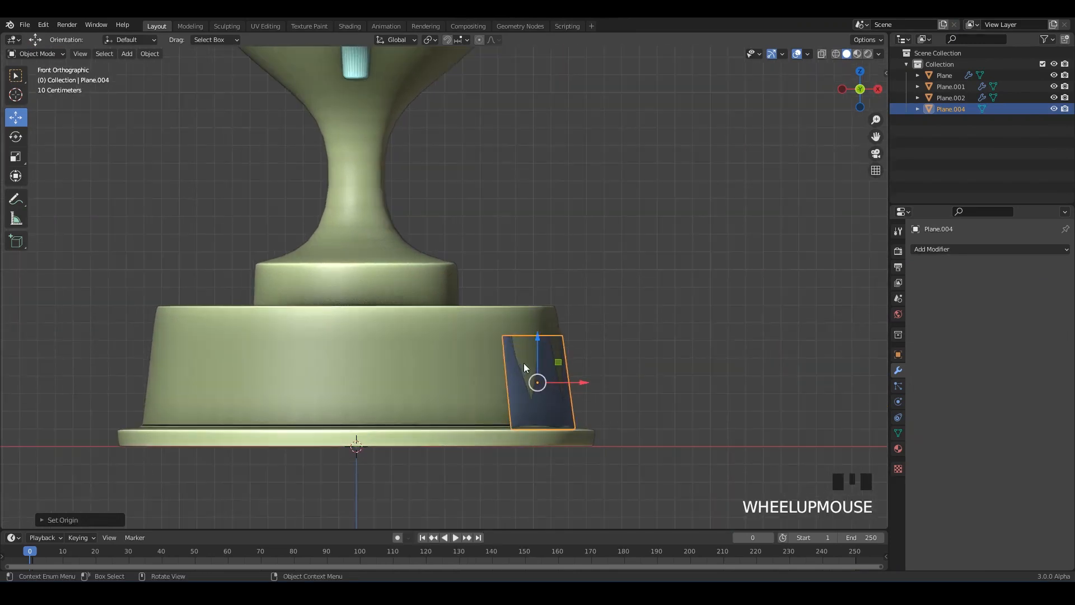
{"action": "left_click_drag", "start_coordinate": [535, 340], "coordinate": [536, 332]}
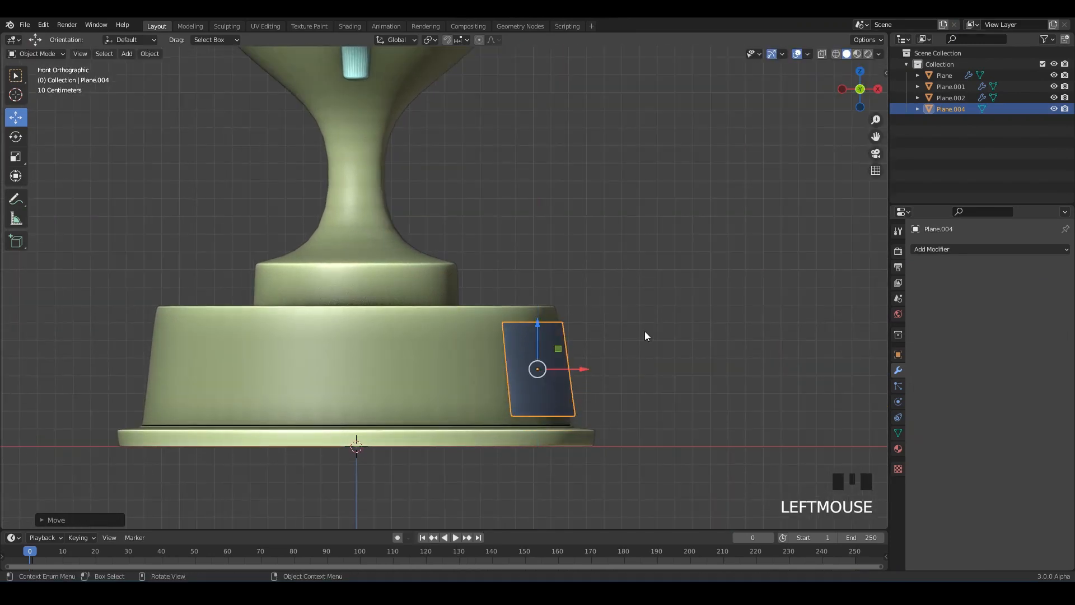
{"action": "middle_click_drag", "start_coordinate": [646, 334], "coordinate": [552, 371]}
{"action": "left_click", "coordinate": [621, 350]}
{"action": "scroll", "coordinate": [491, 352], "scroll_direction": "down", "scroll_amount": 3}
{"action": "scroll", "coordinate": [491, 351], "scroll_direction": "up", "scroll_amount": 1}
{"action": "left_click", "coordinate": [492, 352]}
{"action": "key", "text": "ctrl+1"}
{"action": "key", "text": "ctrl+2"}
{"action": "scroll", "coordinate": [567, 374], "scroll_direction": "up", "scroll_amount": 2}
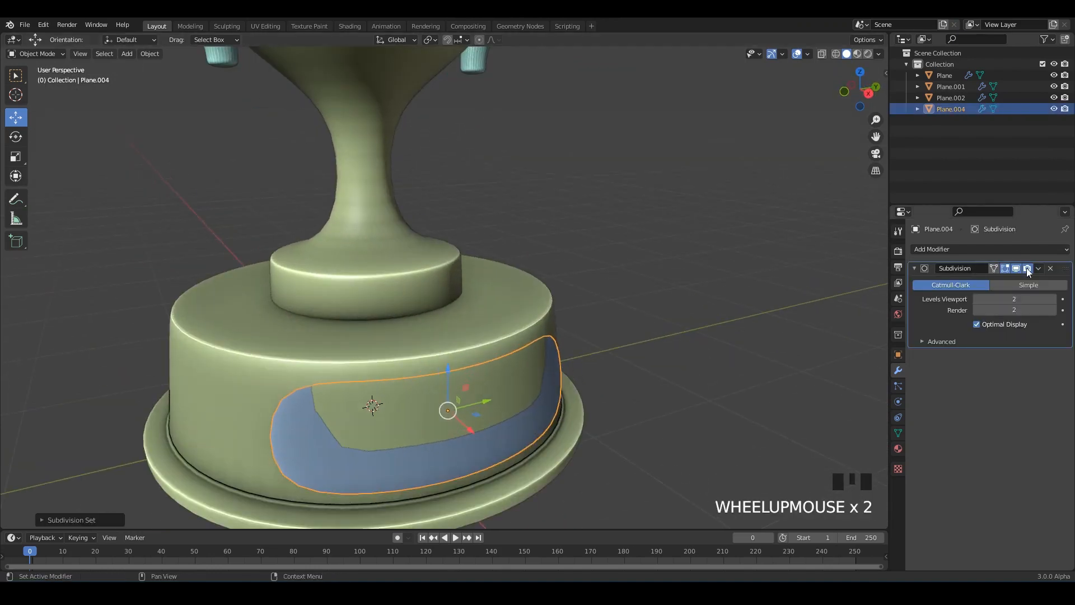
{"action": "left_click", "coordinate": [1050, 268]}
Step: Nudge the front panel slightly along the X axis to fit it against the base's surface
{"action": "middle_click_drag", "start_coordinate": [564, 407], "coordinate": [518, 389], "text": "shift"}
{"action": "key", "text": "Tab"}
{"action": "key", "text": "Tab"}
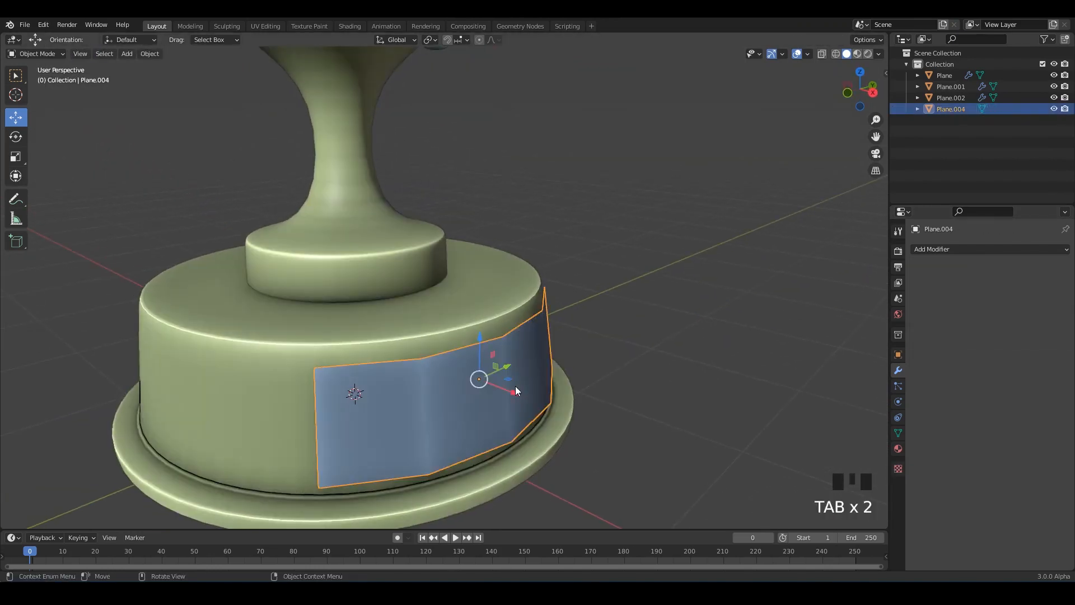
{"action": "left_click", "coordinate": [516, 373]}
{"action": "left_click", "coordinate": [509, 369]}
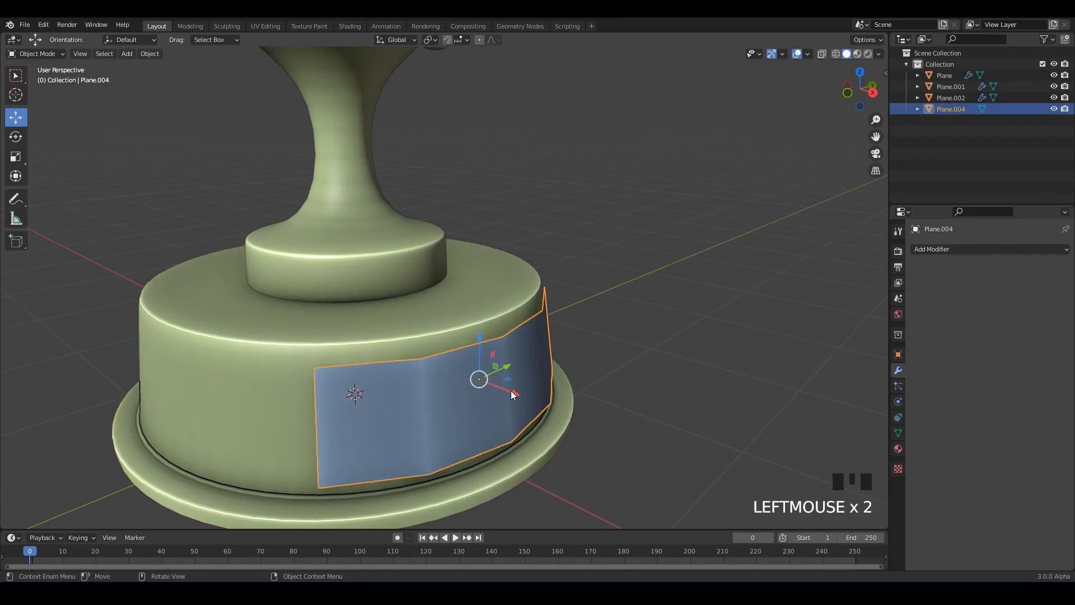
{"action": "mouse_move", "coordinate": [511, 391]}
{"action": "left_mouse_down"}
{"action": "mouse_move", "coordinate": [507, 373]}
{"action": "mouse_move", "coordinate": [525, 378]}
{"action": "left_mouse_up"}
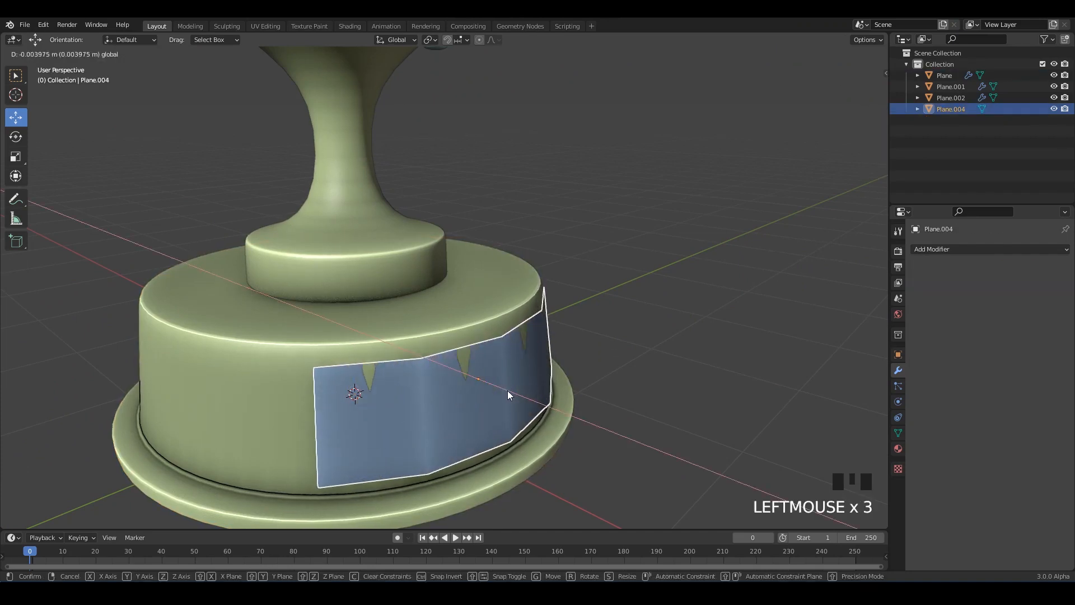
Step: Extrude all the front panel's faces along their normals to give the panel thickness
{"action": "key", "text": "Tab"}
{"action": "key", "text": "a"}
{"action": "middle_click_drag", "start_coordinate": [525, 378], "coordinate": [525, 392]}
{"action": "key", "text": "e"}
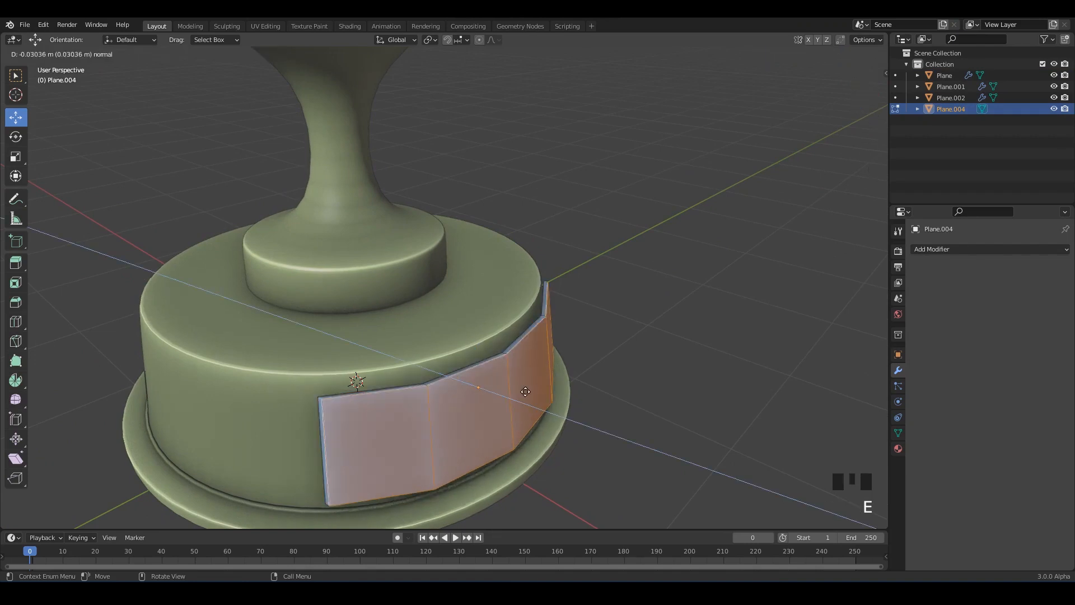
{"action": "key", "text": "alt+s"}
{"action": "left_click", "coordinate": [530, 391]}
{"action": "key", "text": "Tab"}
Step: Save the file and add a Subdivision modifier with viewport level 3 to the front panel
{"action": "middle_click_drag", "start_coordinate": [634, 354], "coordinate": [545, 338]}
{"action": "key", "text": "ctrl+s"}
{"action": "left_click", "coordinate": [485, 328]}
{"action": "key", "text": "ctrl+2"}
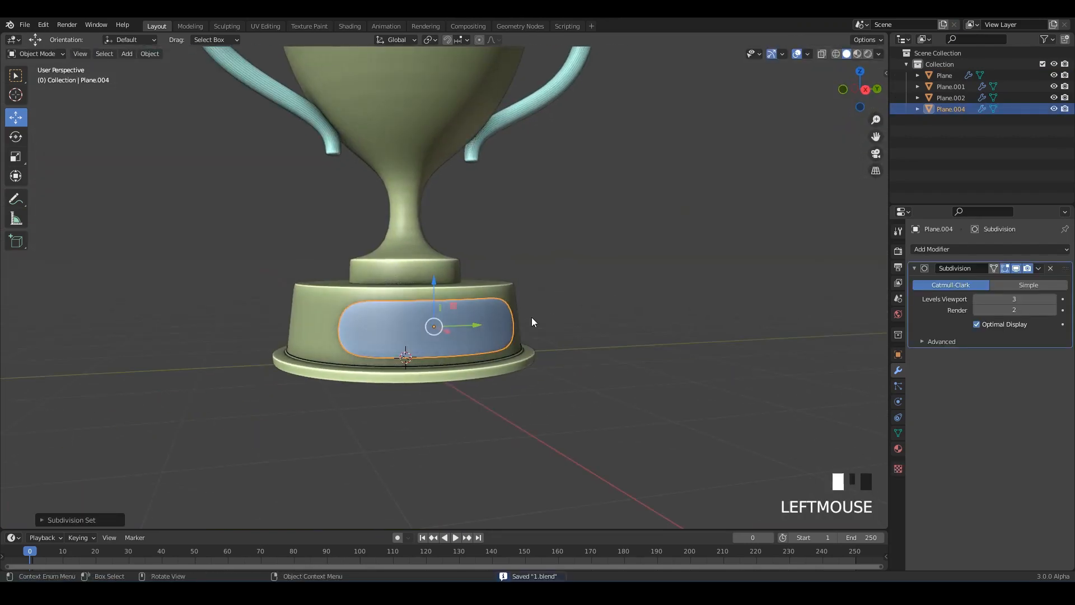
Step: Save the file and check the front panel's look on the base in the shaded workspace
{"action": "left_click", "coordinate": [532, 317]}
{"action": "right_click", "coordinate": [476, 291]}
{"action": "scroll", "coordinate": [591, 267], "scroll_direction": "down", "scroll_amount": 3}
{"action": "mouse_move", "coordinate": [591, 267]}
{"action": "middle_mouse_down", "text": "alt"}
{"action": "mouse_move", "coordinate": [543, 301]}
{"action": "mouse_move", "coordinate": [481, 302]}
{"action": "middle_mouse_up", "text": "alt"}
{"action": "key", "text": "ctrl+s"}
{"action": "key", "text": "ctrl+s"}
{"action": "left_click", "coordinate": [350, 26]}
{"action": "middle_click_drag", "start_coordinate": [539, 250], "coordinate": [486, 217], "text": "shift"}
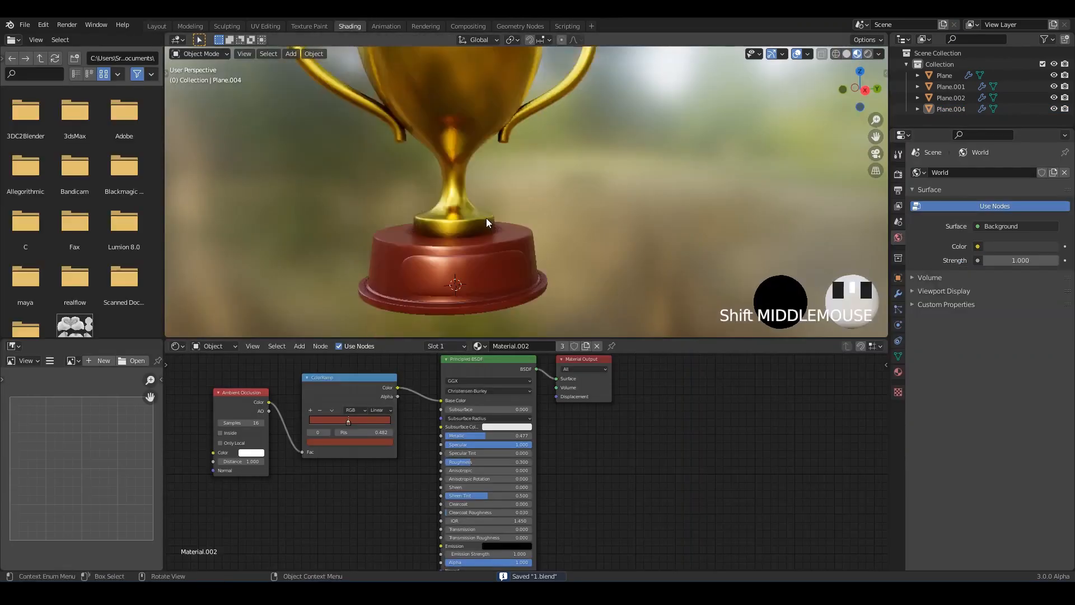
Step: Isolate the front panel and add an edge loop along its rim, close to one edge of the thickness
{"action": "left_click", "coordinate": [157, 26]}
{"action": "left_click", "coordinate": [449, 318]}
{"action": "key", "text": "slash"}
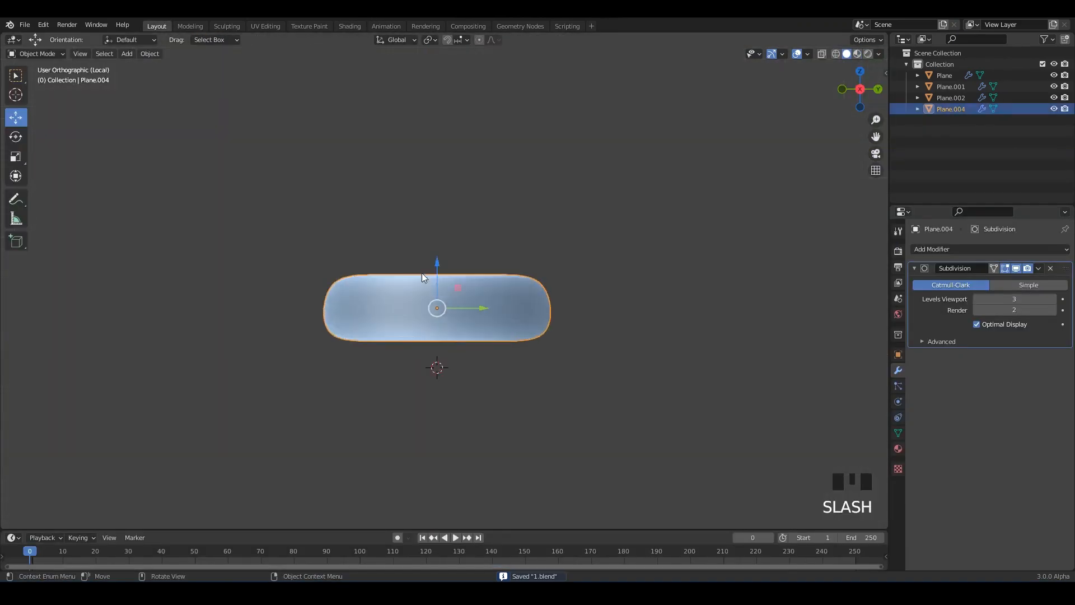
{"action": "middle_click_drag", "start_coordinate": [421, 274], "coordinate": [448, 302]}
{"action": "key", "text": "Tab"}
{"action": "scroll", "coordinate": [804, 307], "scroll_direction": "up", "scroll_amount": 3}
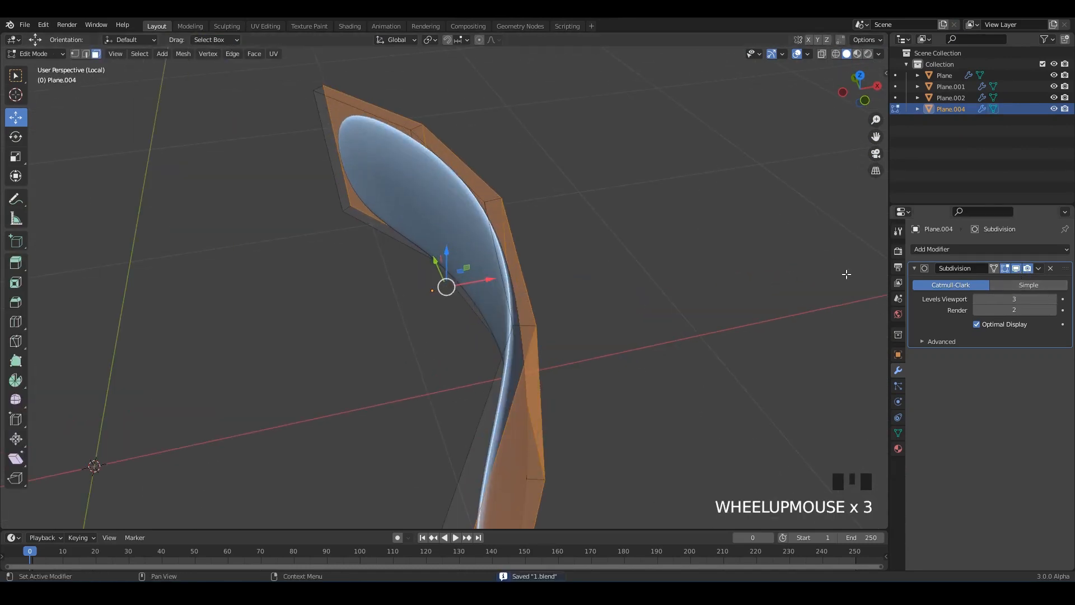
{"action": "middle_click_drag", "start_coordinate": [847, 274], "coordinate": [499, 250]}
{"action": "key", "text": "ctrl+r"}
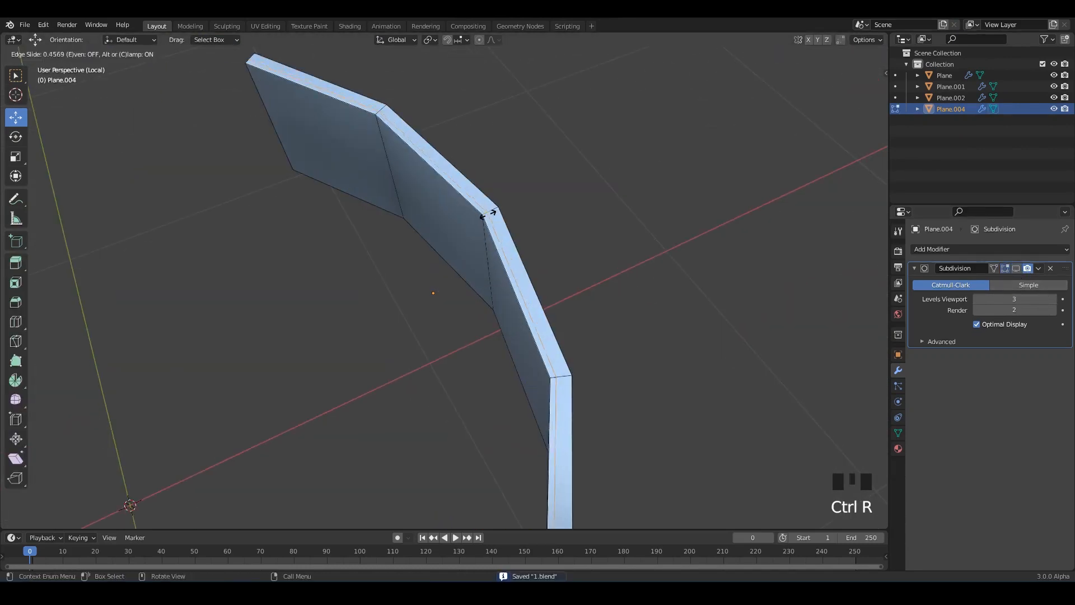
{"action": "key", "text": "Tab"}
{"action": "left_click", "coordinate": [1016, 269]}
{"action": "left_click", "coordinate": [605, 239]}
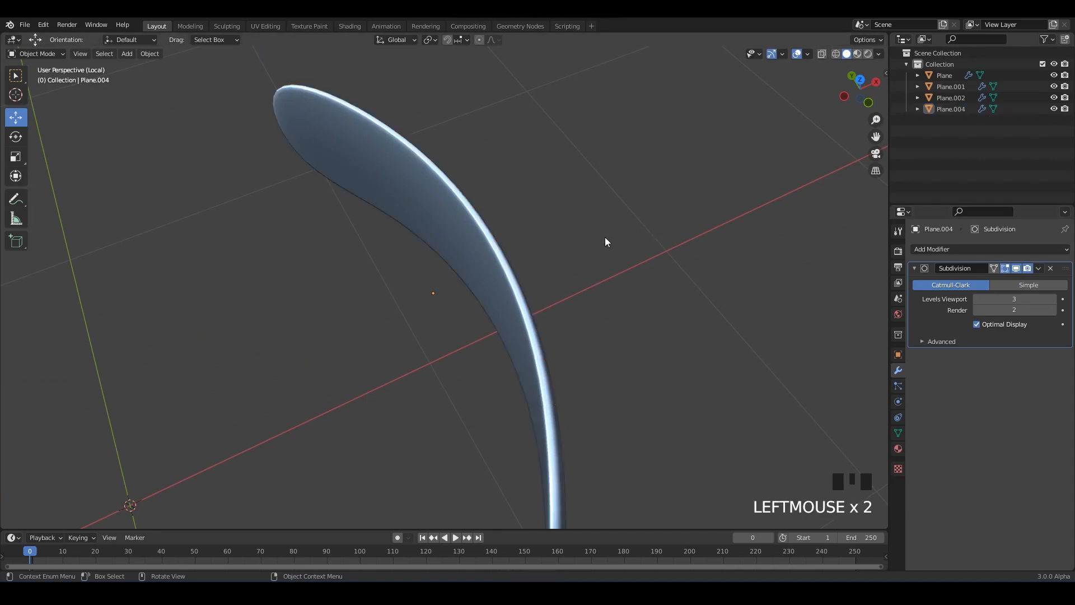
Step: Add a second edge loop along the panel's rim, close to the opposite edge of the thickness
{"action": "middle_click_drag", "start_coordinate": [605, 240], "coordinate": [520, 229]}
{"action": "key", "text": "Tab"}
{"action": "left_click", "coordinate": [530, 200]}
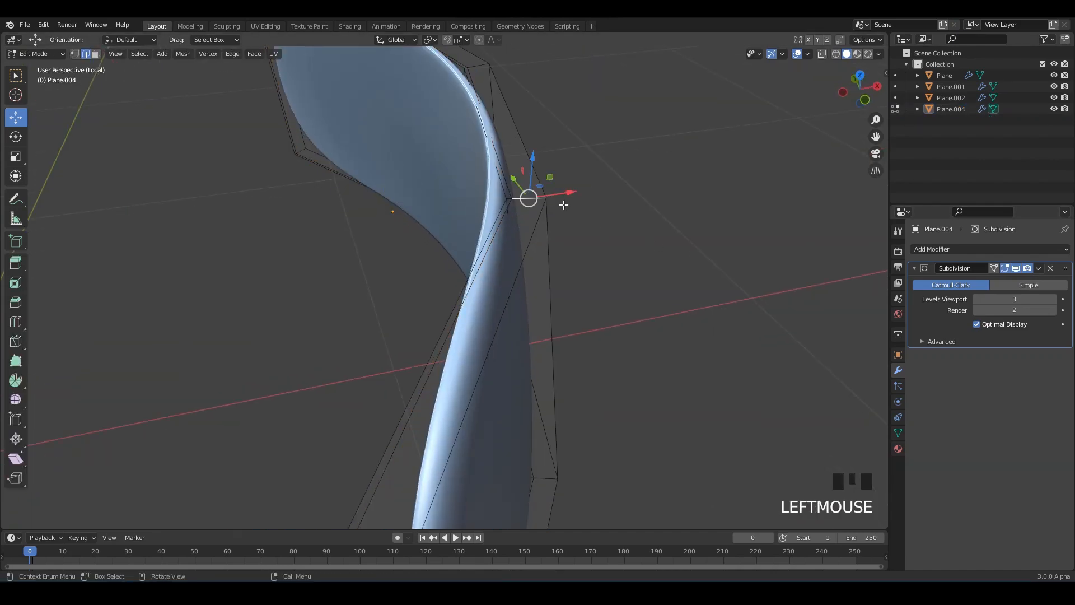
{"action": "key", "text": "ctrl+r"}
{"action": "left_click", "coordinate": [530, 193]}
{"action": "left_click", "coordinate": [536, 193]}
{"action": "key", "text": "Tab"}
{"action": "left_click", "coordinate": [602, 247]}
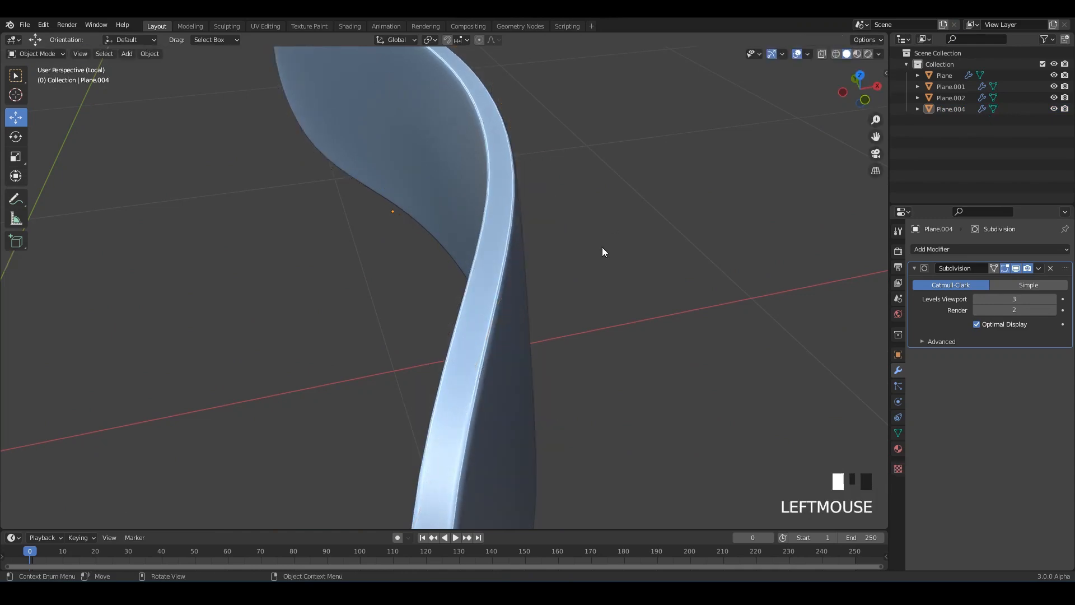
Step: Leave the isolated view to show the whole trophy and save the file
{"action": "middle_click_drag", "start_coordinate": [602, 247], "coordinate": [496, 250]}
{"action": "scroll", "coordinate": [496, 250], "scroll_direction": "down", "scroll_amount": 3}
{"action": "key", "text": "slash"}
{"action": "middle_click_drag", "start_coordinate": [677, 290], "coordinate": [574, 288]}
{"action": "key", "text": "ctrl+s"}
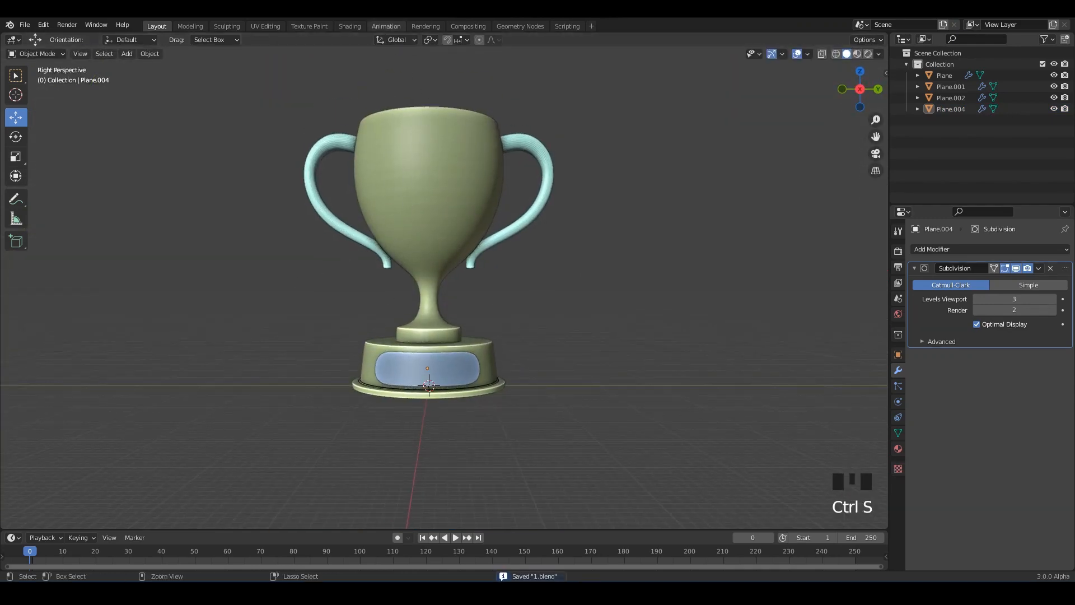
Step: Assign the gold Material.001 to the front panel and save the file
{"action": "left_click", "coordinate": [351, 27]}
{"action": "left_click", "coordinate": [196, 376]}
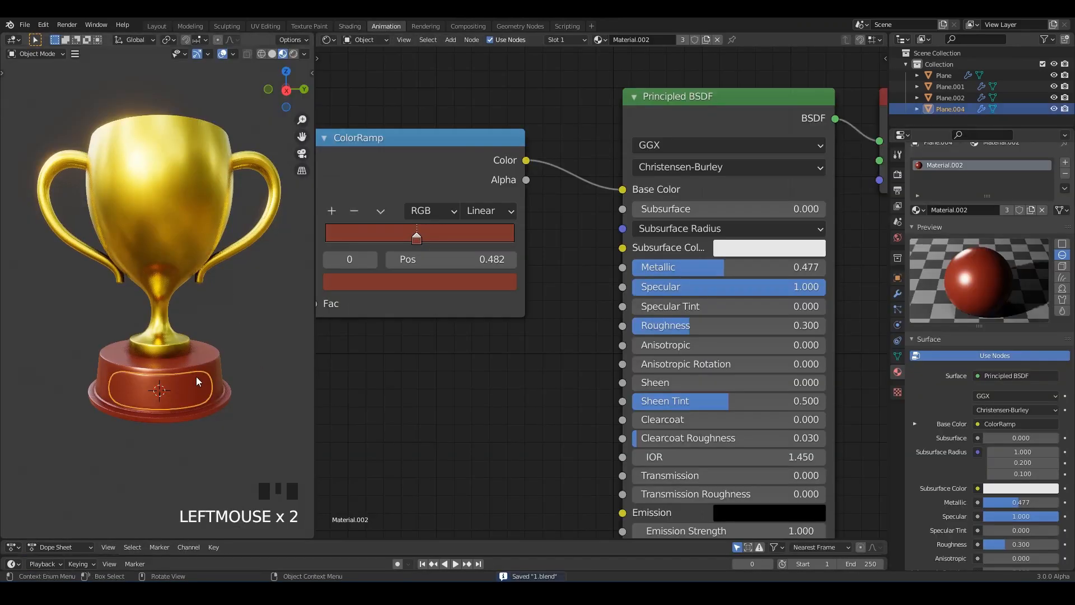
{"action": "middle_click_drag", "start_coordinate": [196, 376], "coordinate": [212, 370]}
{"action": "key", "text": "ctrl+s"}
{"action": "left_click", "coordinate": [917, 210]}
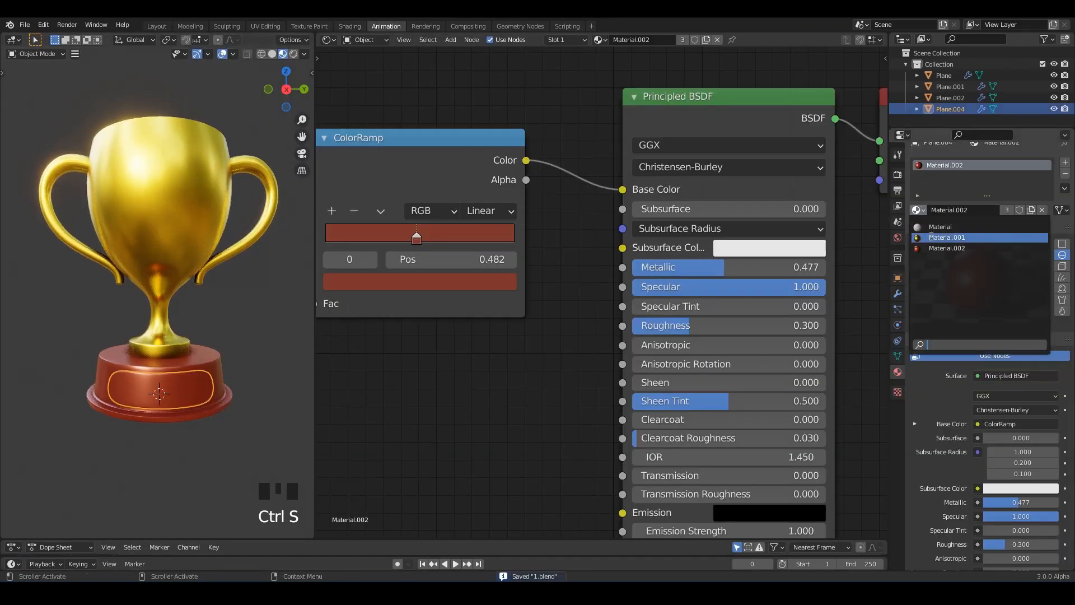
{"action": "left_click", "coordinate": [947, 236]}
{"action": "mouse_move", "coordinate": [231, 374]}
{"action": "middle_mouse_down"}
{"action": "mouse_move", "coordinate": [213, 364]}
{"action": "mouse_move", "coordinate": [225, 354]}
{"action": "middle_mouse_up"}
{"action": "mouse_move", "coordinate": [225, 354]}
{"action": "middle_mouse_down", "text": "shift"}
{"action": "mouse_move", "coordinate": [225, 372]}
{"action": "mouse_move", "coordinate": [213, 362]}
{"action": "middle_mouse_up", "text": "shift"}
{"action": "key", "text": "ctrl+s"}
{"action": "key", "text": "ctrl+s"}
Step: Collapse the cup's Solidify modifier and toggle the render visibility of its Screw, Subdivision and Solidify modifiers off and on
{"action": "left_click", "coordinate": [156, 26]}
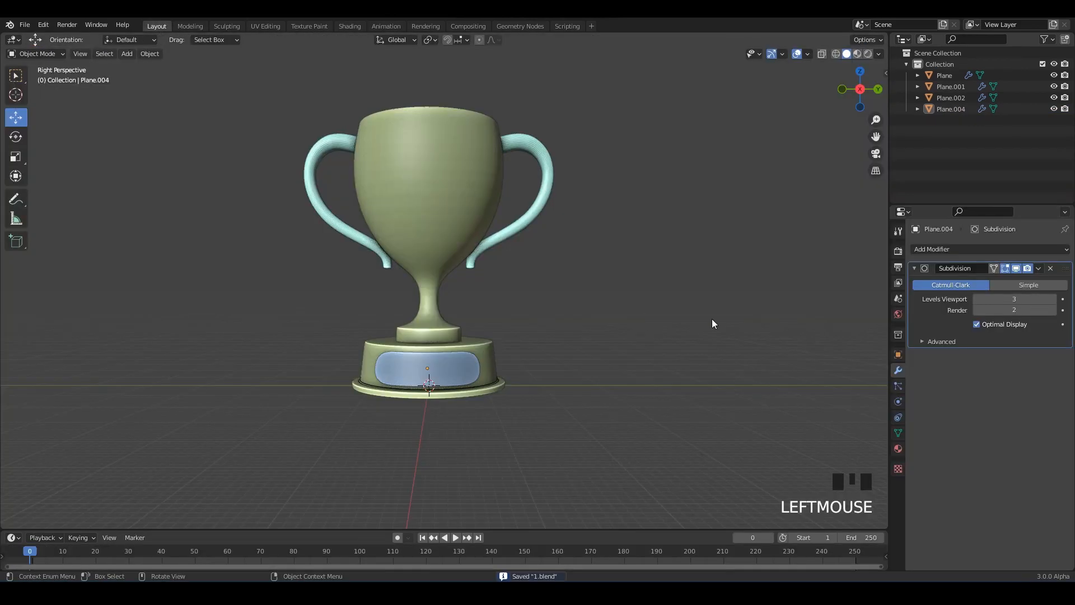
{"action": "scroll", "coordinate": [626, 274], "scroll_direction": "up", "scroll_amount": 2}
{"action": "middle_click_drag", "start_coordinate": [627, 274], "coordinate": [503, 252]}
{"action": "left_click", "coordinate": [503, 255]}
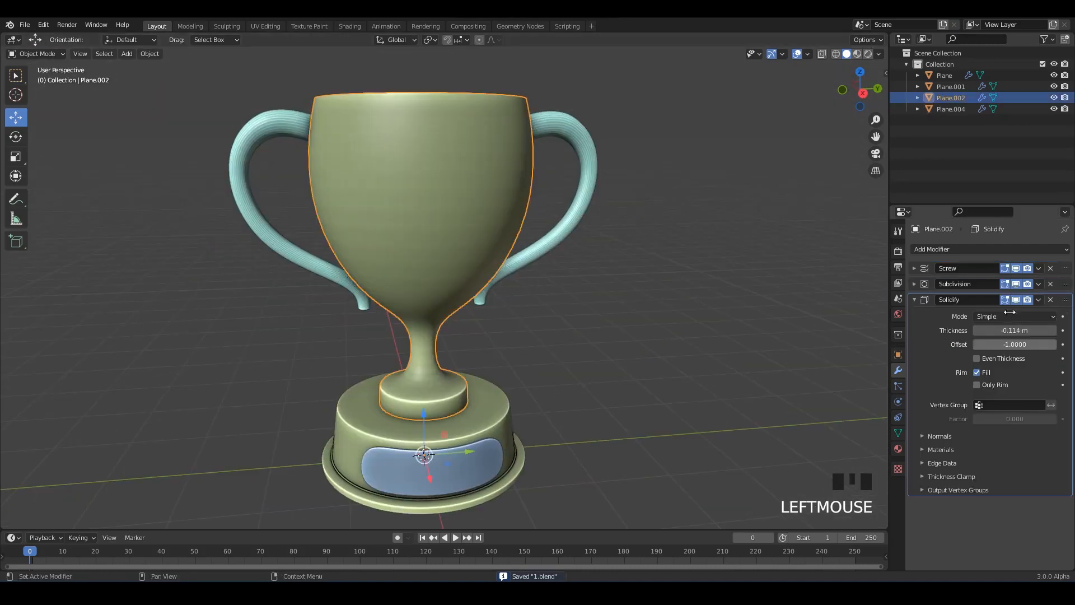
{"action": "left_click", "coordinate": [915, 298]}
{"action": "left_click", "coordinate": [1027, 300]}
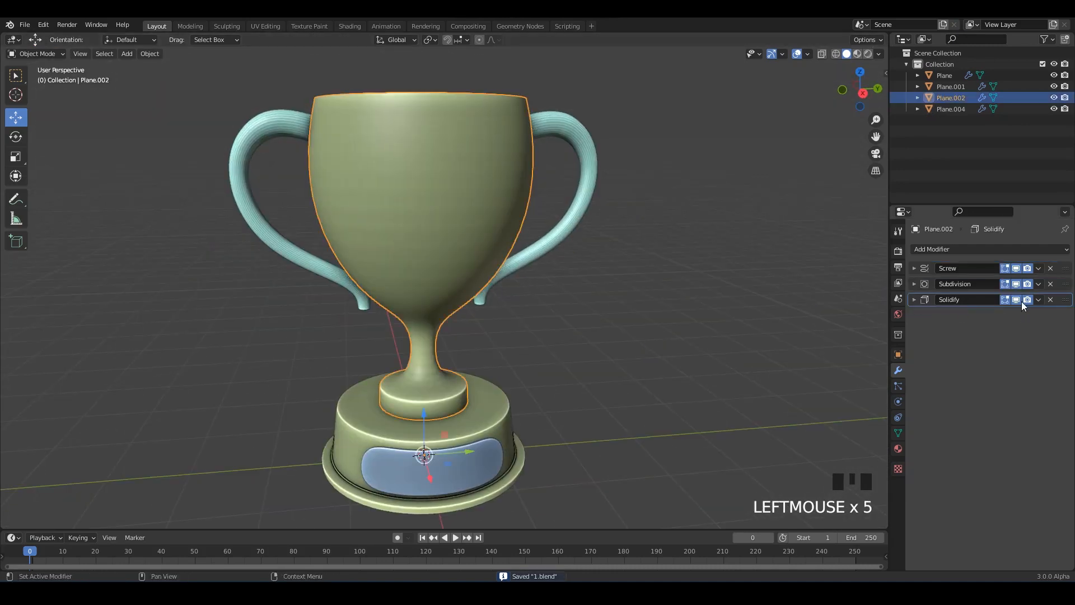
{"action": "left_click", "coordinate": [1017, 300]}
{"action": "left_click", "coordinate": [1018, 301]}
{"action": "left_click", "coordinate": [1028, 298]}
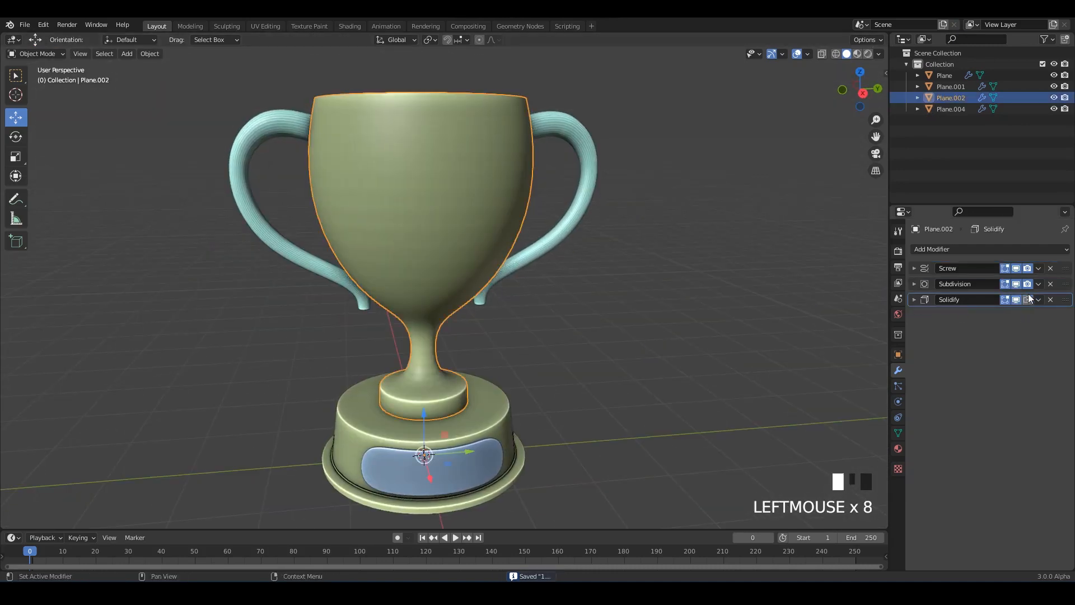
{"action": "left_click", "coordinate": [1027, 284]}
{"action": "left_click", "coordinate": [1027, 269]}
{"action": "left_click", "coordinate": [1027, 268]}
{"action": "left_click", "coordinate": [1029, 284]}
{"action": "left_click", "coordinate": [1033, 297]}
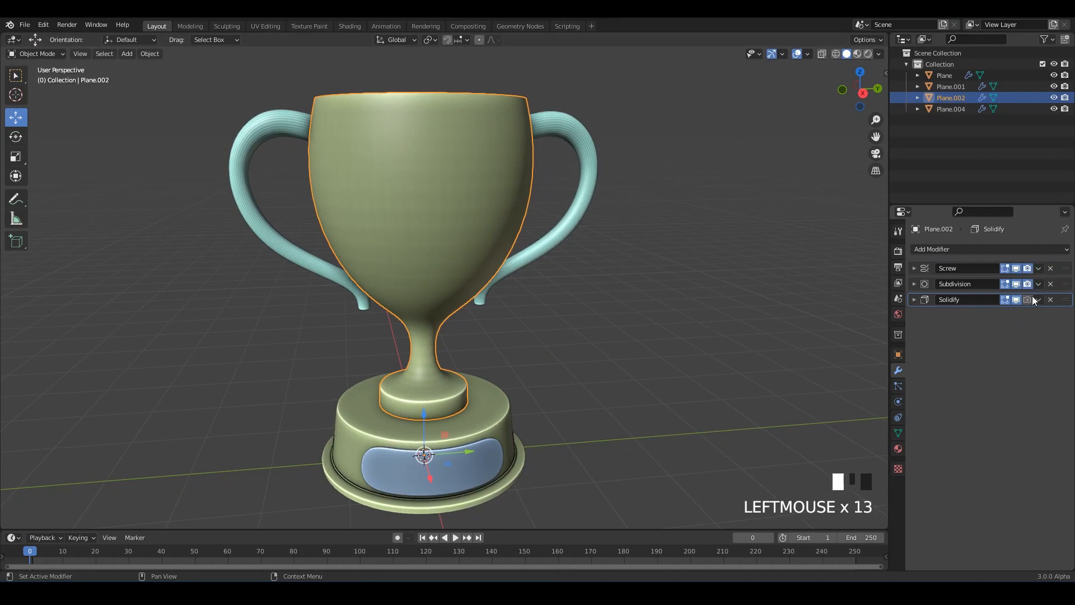
{"action": "left_click", "coordinate": [1026, 300]}
Step: Examine what the cup's Screw, Subdivision and Solidify modifiers each contribute by toggling their viewport display off and on
{"action": "left_click", "coordinate": [1016, 270]}
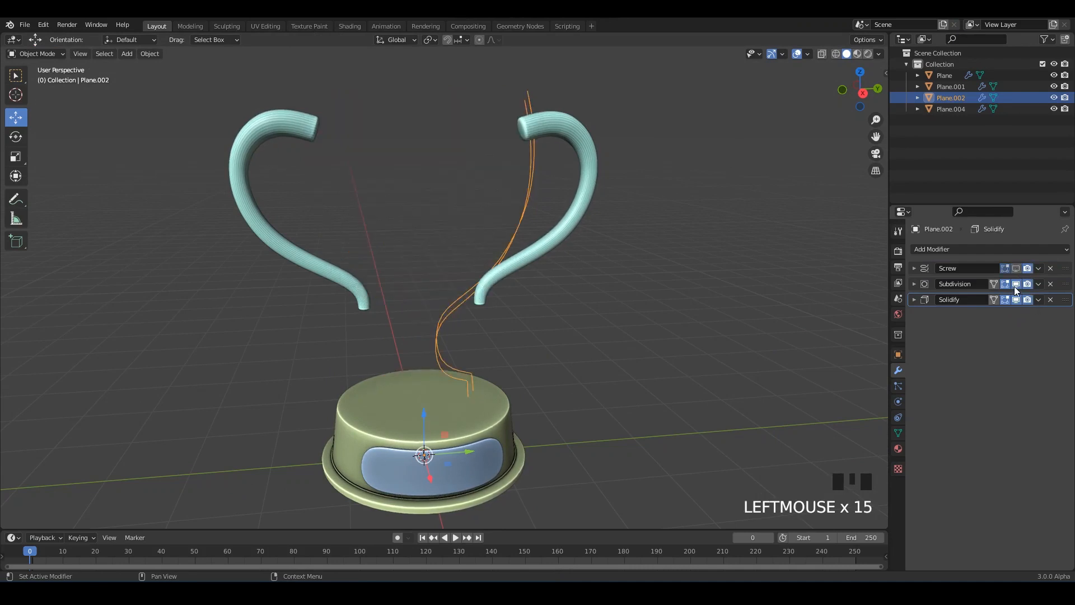
{"action": "left_click", "coordinate": [1015, 286]}
{"action": "left_click", "coordinate": [1017, 299]}
{"action": "left_click", "coordinate": [1017, 299]}
{"action": "left_click", "coordinate": [1016, 285]}
{"action": "left_click", "coordinate": [1016, 270]}
{"action": "left_click", "coordinate": [1016, 270]}
{"action": "left_click", "coordinate": [1017, 270]}
{"action": "middle_click_drag", "start_coordinate": [466, 189], "coordinate": [816, 238]}
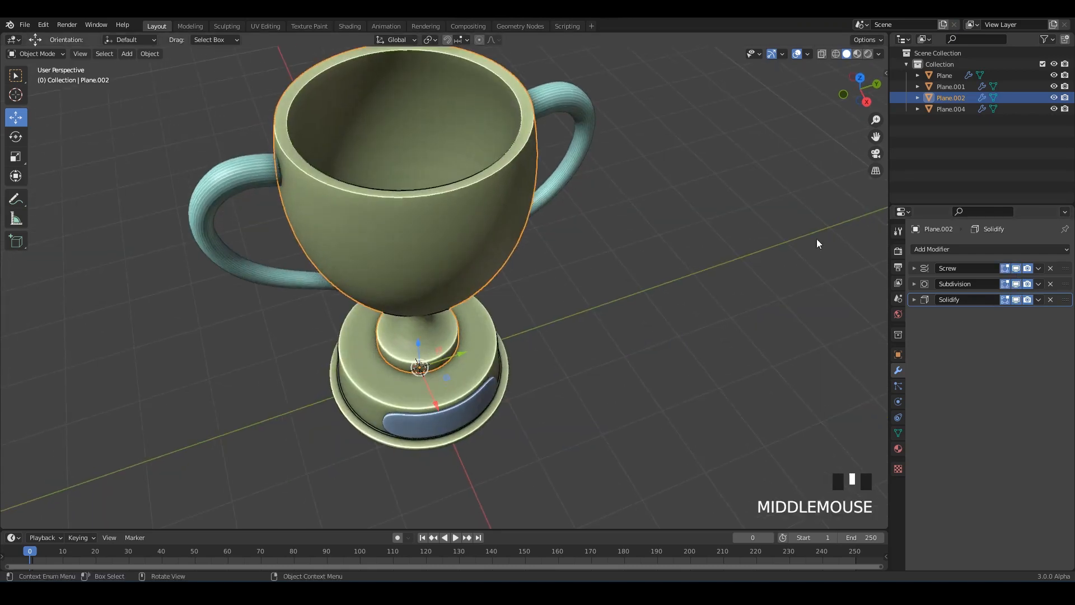
{"action": "left_click", "coordinate": [1016, 284]}
{"action": "left_click", "coordinate": [1015, 299]}
{"action": "left_click", "coordinate": [1015, 299]}
{"action": "left_click", "coordinate": [1016, 283]}
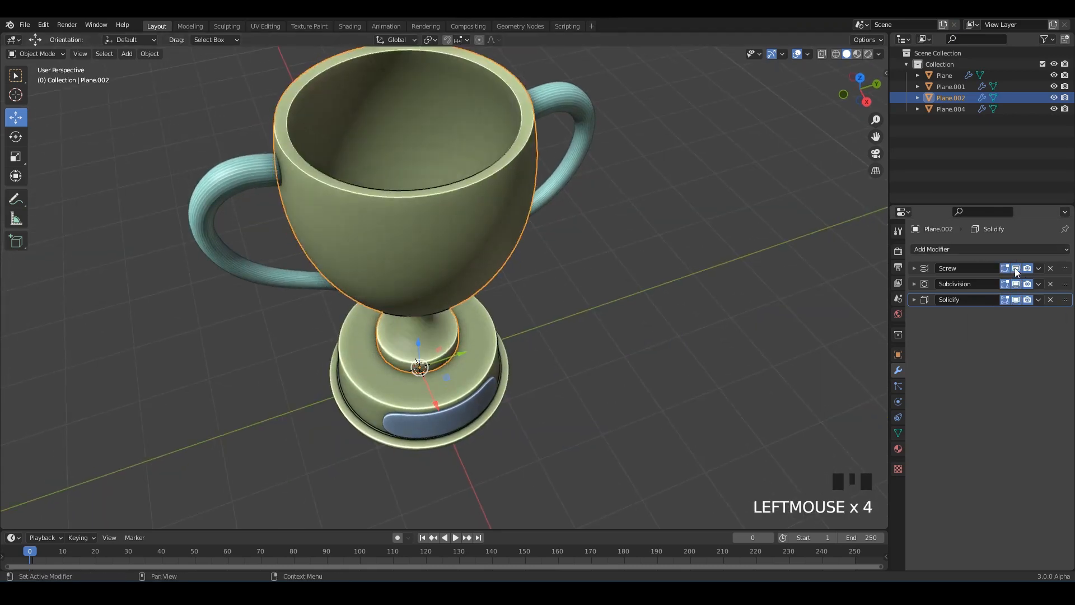
{"action": "left_click", "coordinate": [1016, 269]}
{"action": "left_click", "coordinate": [1016, 269]}
Step: Save the file and split the 3D viewport into two side-by-side views of the trophy
{"action": "left_click", "coordinate": [660, 231]}
{"action": "middle_click_drag", "start_coordinate": [577, 289], "coordinate": [686, 280]}
{"action": "middle_click_drag", "start_coordinate": [700, 288], "coordinate": [677, 293], "text": "alt"}
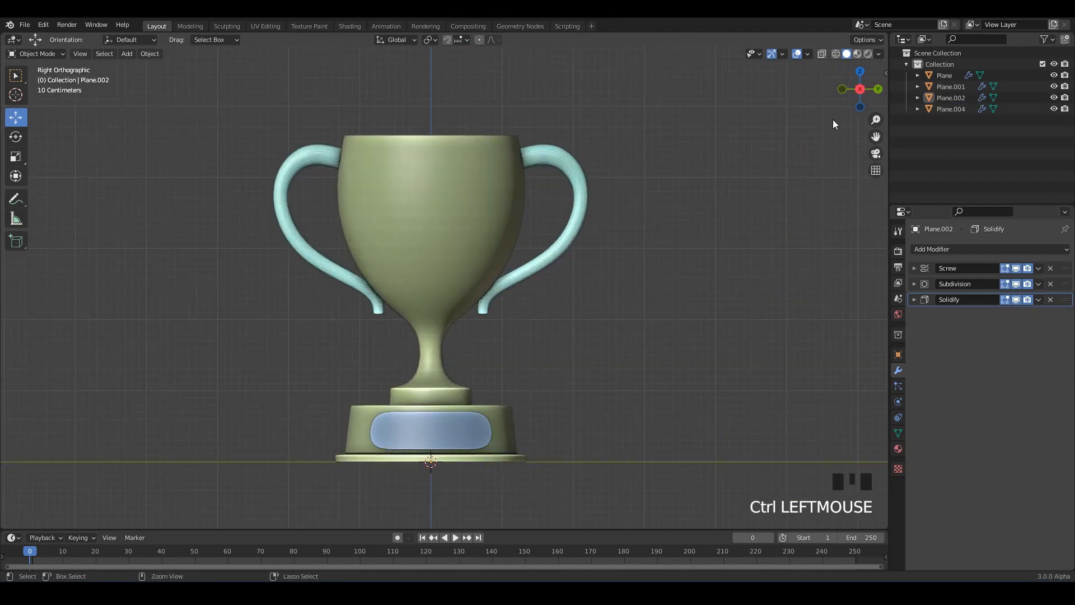
{"action": "key", "text": "ctrl+s"}
{"action": "left_click_drag", "start_coordinate": [887, 35], "coordinate": [523, 112]}
{"action": "scroll", "coordinate": [376, 215], "scroll_direction": "up", "scroll_amount": 3}
{"action": "middle_click_drag", "start_coordinate": [376, 214], "coordinate": [372, 237], "text": "shift"}
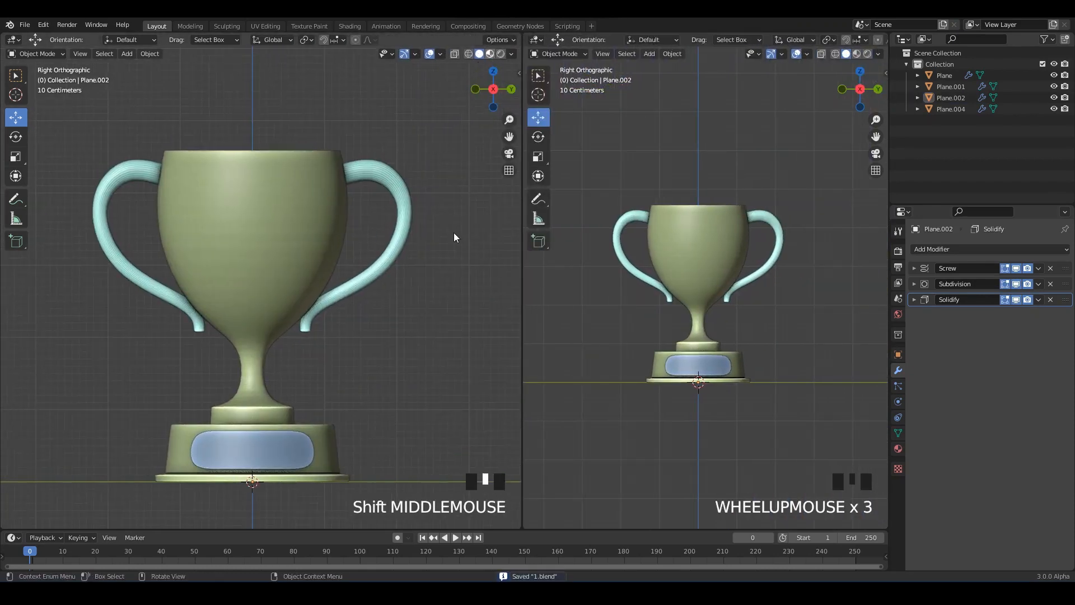
Step: Set one of the two viewports to material preview shading and save the file
{"action": "left_click", "coordinate": [490, 54]}
{"action": "middle_click_drag", "start_coordinate": [436, 273], "coordinate": [407, 265]}
{"action": "key", "text": "ctrl+s"}
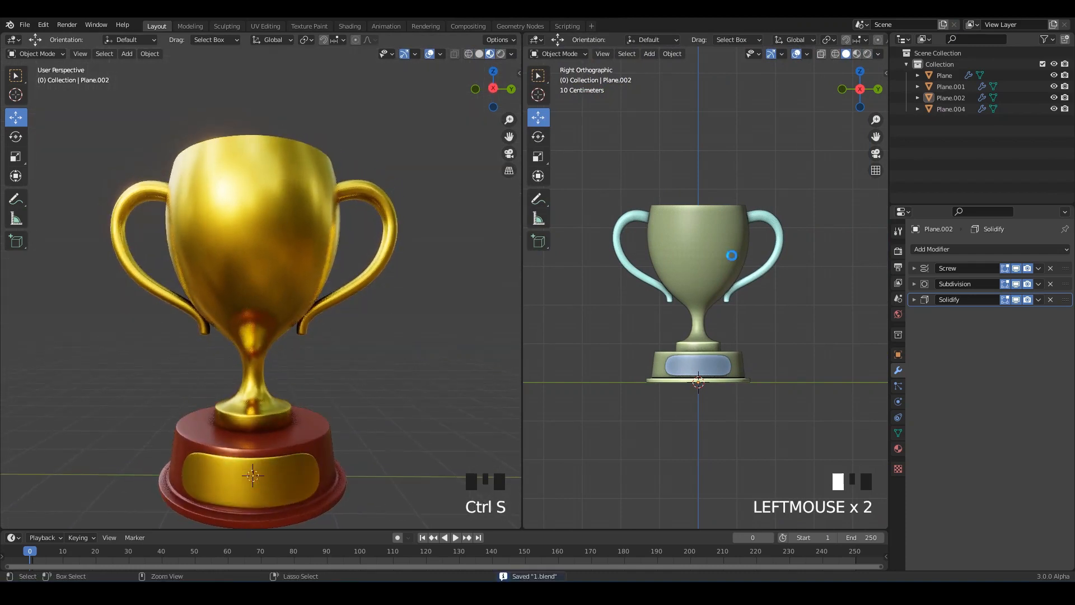
{"action": "key", "text": "ctrl+s"}
{"action": "key", "text": "ctrl+s"}
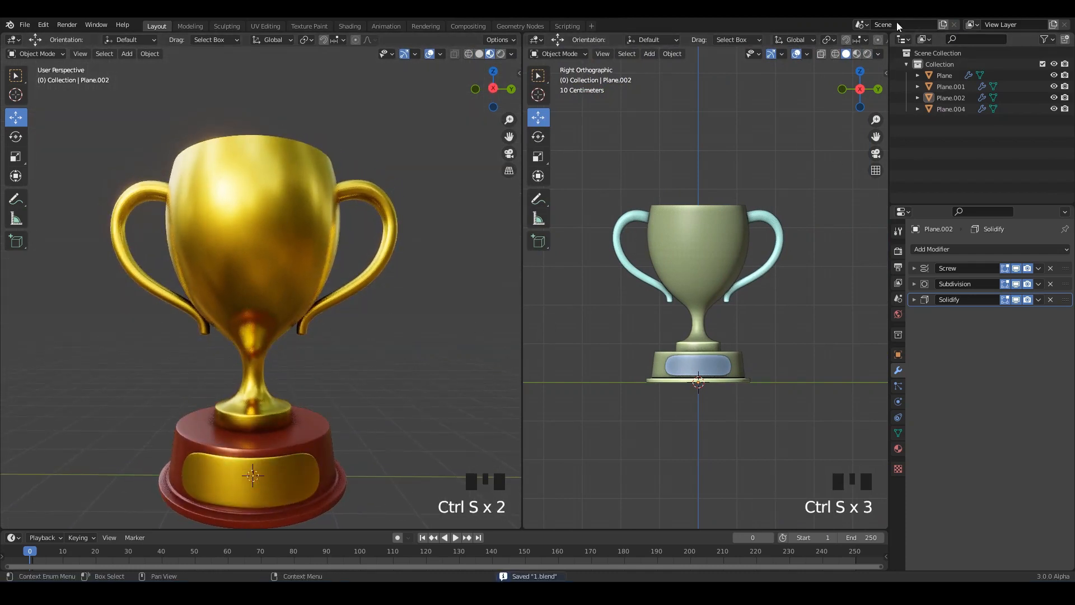
Step: Try a bluish-grey metallic MatCap on the solid-shaded viewport
{"action": "scroll", "coordinate": [735, 292], "scroll_direction": "up", "scroll_amount": 2}
{"action": "middle_click_drag", "start_coordinate": [735, 292], "coordinate": [744, 233]}
{"action": "scroll", "coordinate": [840, 123], "scroll_direction": "up", "scroll_amount": 2}
{"action": "middle_click_drag", "start_coordinate": [847, 122], "coordinate": [852, 126]}
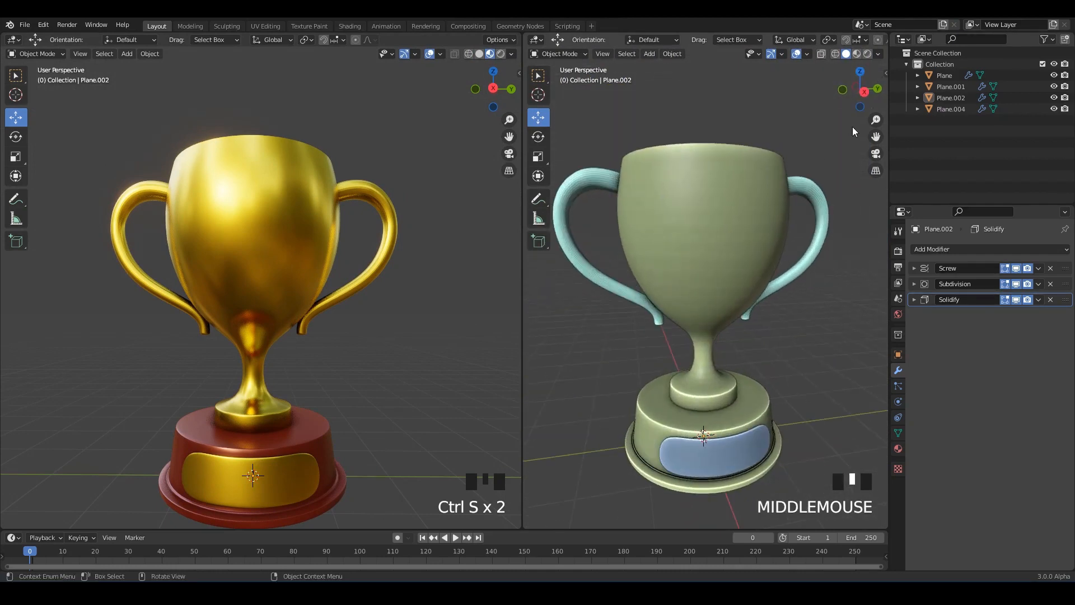
{"action": "left_click", "coordinate": [878, 54]}
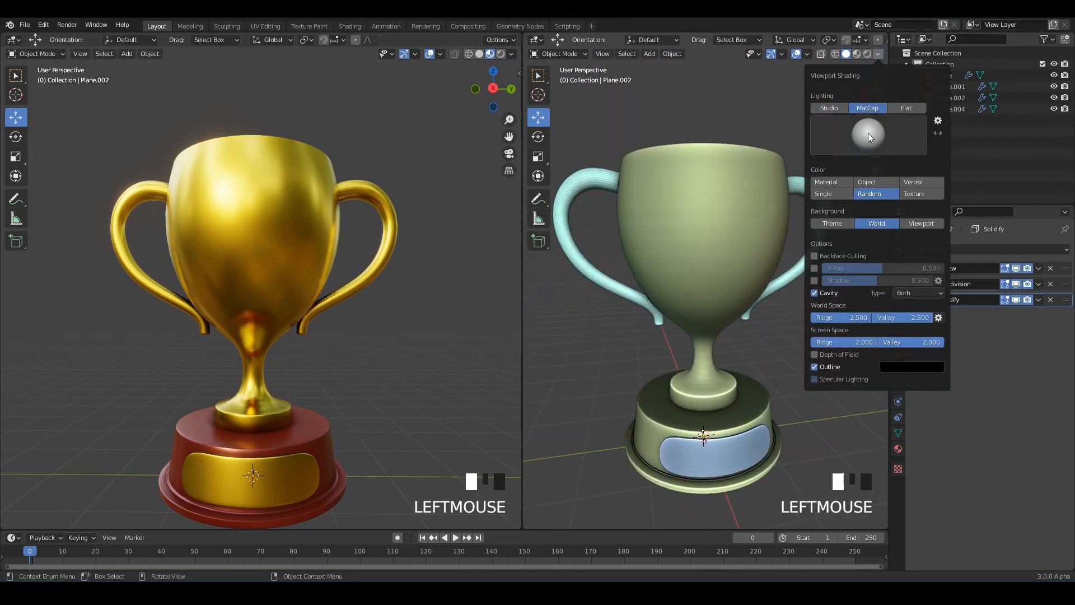
{"action": "left_click", "coordinate": [868, 135]}
{"action": "left_click", "coordinate": [784, 171]}
{"action": "mouse_move", "coordinate": [788, 170]}
{"action": "middle_mouse_down"}
{"action": "mouse_move", "coordinate": [865, 193]}
{"action": "mouse_move", "coordinate": [778, 171]}
{"action": "middle_mouse_up"}
Step: Try two more MatCaps on the solid-shaded viewport, ending with a reddish-brown one
{"action": "left_click", "coordinate": [878, 54]}
{"action": "left_click", "coordinate": [870, 137]}
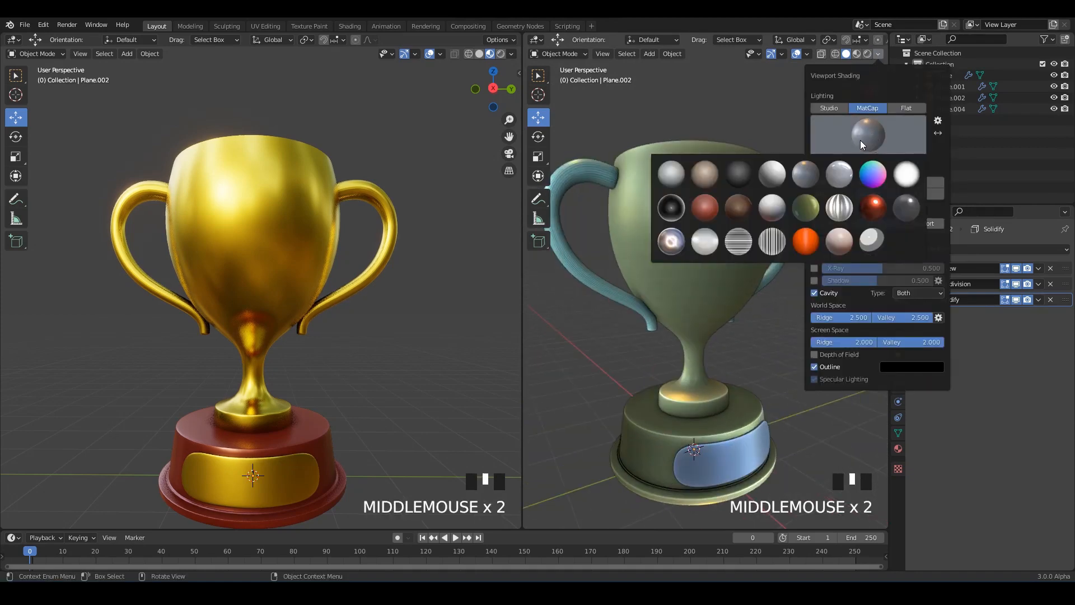
{"action": "left_click", "coordinate": [812, 213]}
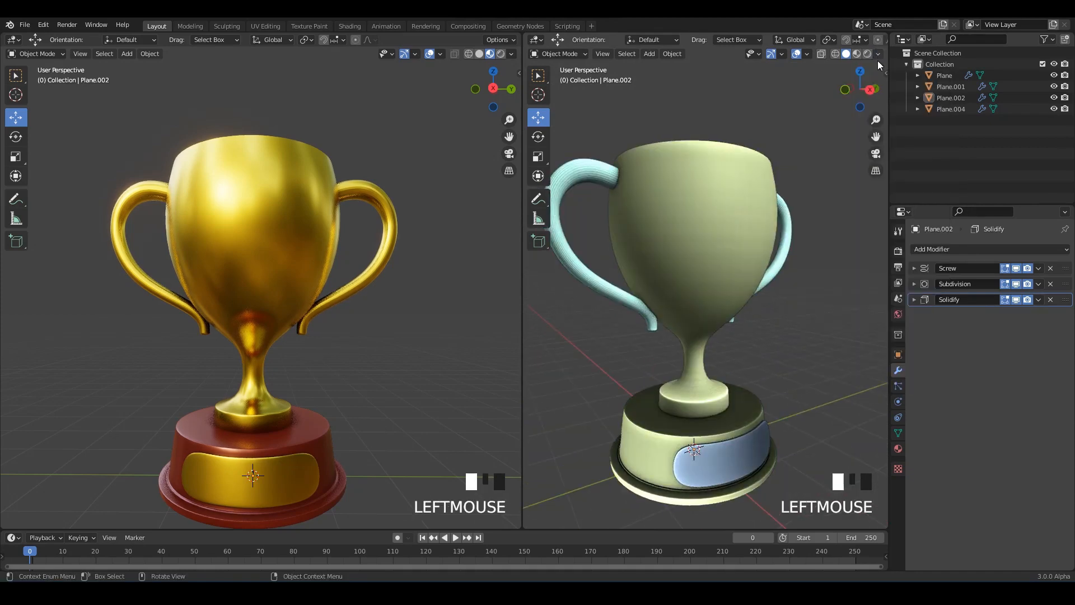
{"action": "left_click", "coordinate": [878, 55]}
{"action": "left_click", "coordinate": [847, 137]}
{"action": "left_click", "coordinate": [744, 208]}
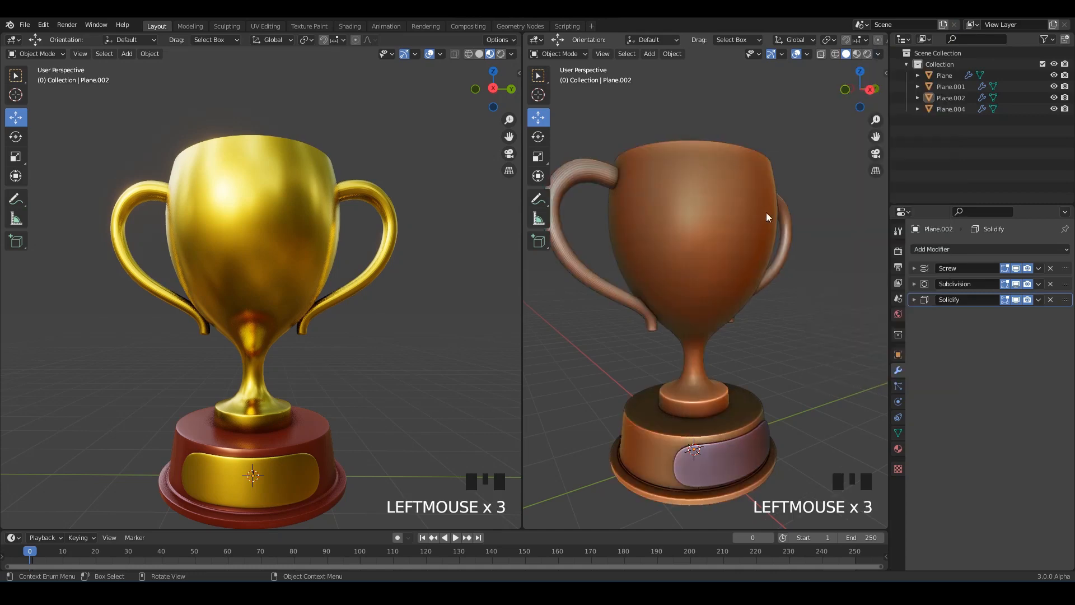
Step: Switch the solid-shaded viewport's lighting to Studio and try a brighter studio light
{"action": "middle_click_drag", "start_coordinate": [766, 212], "coordinate": [748, 219], "text": "shift"}
{"action": "scroll", "coordinate": [748, 219], "scroll_direction": "up", "scroll_amount": 2}
{"action": "left_click", "coordinate": [878, 54]}
{"action": "left_click", "coordinate": [829, 108]}
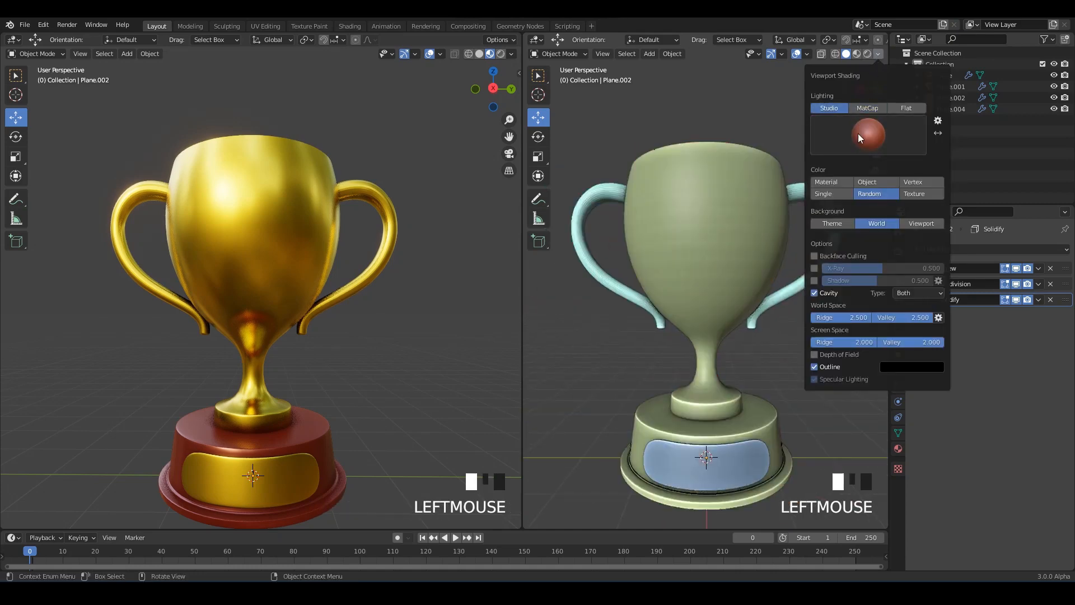
{"action": "left_click", "coordinate": [859, 136]}
{"action": "left_click", "coordinate": [848, 179]}
{"action": "left_click", "coordinate": [847, 140]}
{"action": "left_click", "coordinate": [841, 174]}
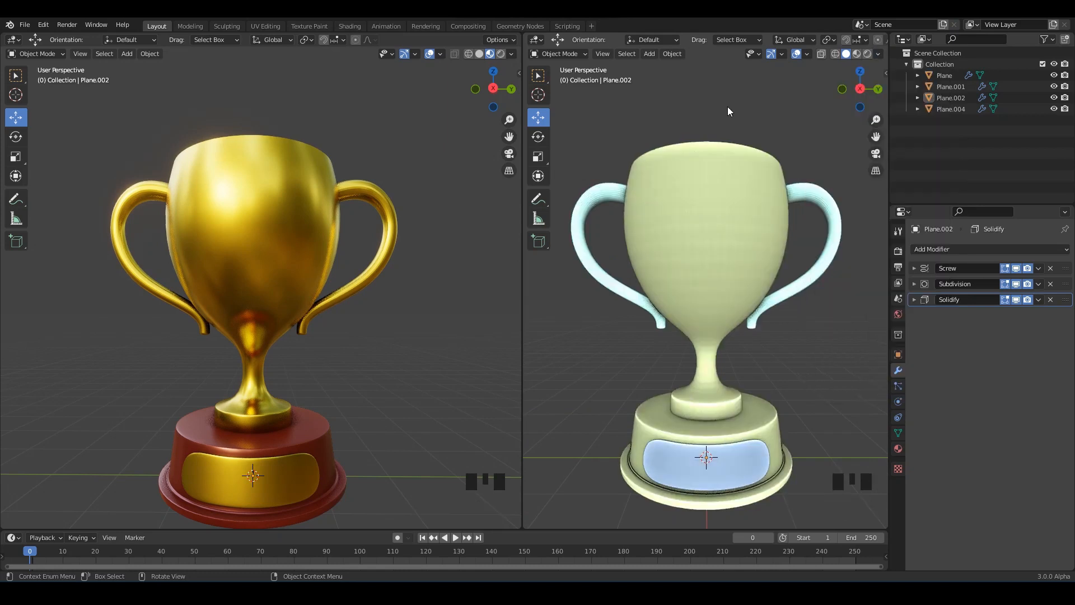
Step: Choose a softer, more contrasted studio light for the solid-shaded viewport and save the file
{"action": "left_click", "coordinate": [878, 54]}
{"action": "left_click", "coordinate": [848, 148]}
{"action": "left_click", "coordinate": [775, 169]}
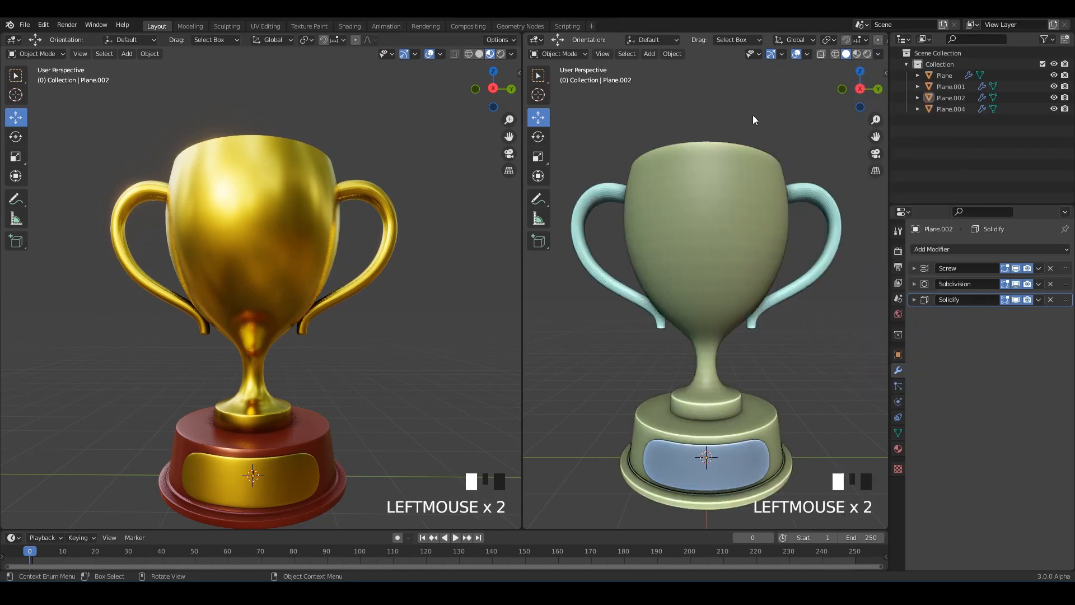
{"action": "middle_click", "coordinate": [757, 186]}
{"action": "middle_click_drag", "start_coordinate": [757, 186], "coordinate": [755, 185], "text": "shift"}
{"action": "middle_click_drag", "start_coordinate": [292, 244], "coordinate": [296, 222], "text": "shift"}
{"action": "key", "text": "ctrl+s"}
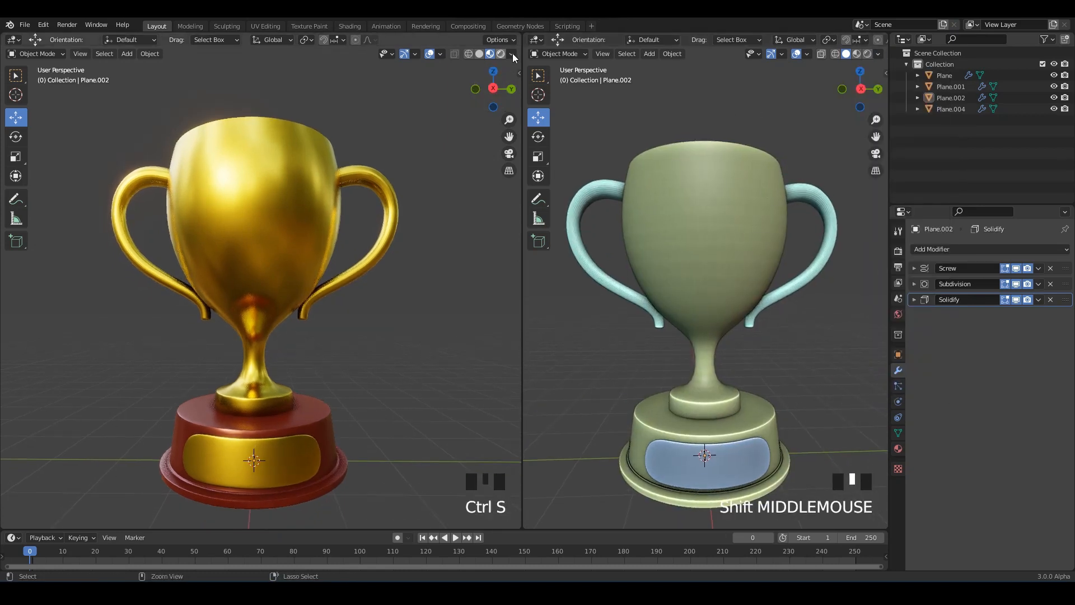
Step: Raise the material preview's environment lighting strength to about 1.663 and save the file
{"action": "left_click", "coordinate": [511, 53]}
{"action": "left_click", "coordinate": [511, 53]}
{"action": "left_click_drag", "start_coordinate": [506, 189], "coordinate": [538, 189]}
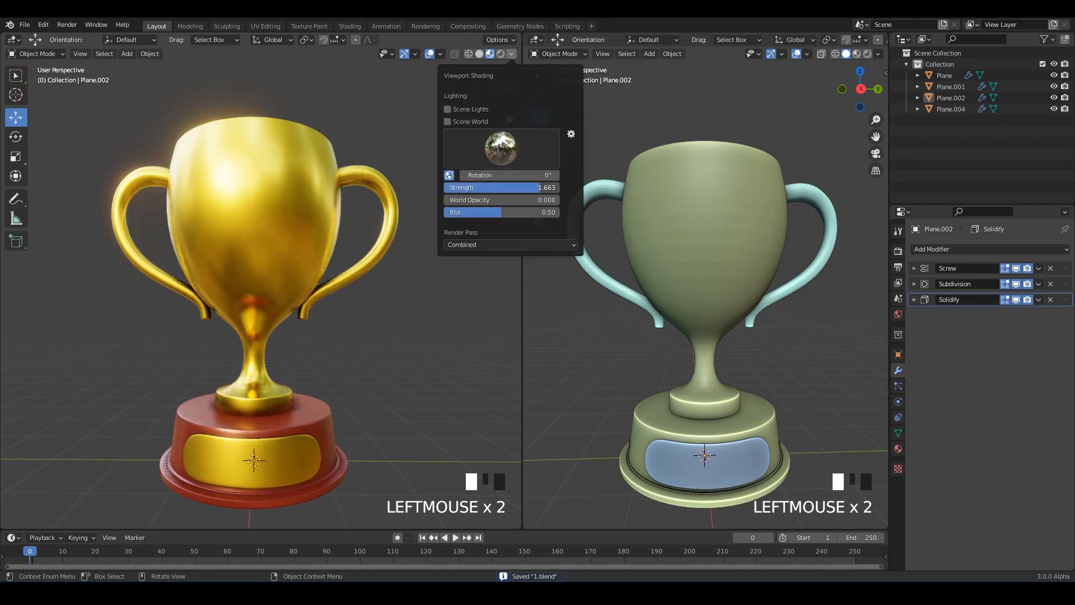
{"action": "scroll", "coordinate": [365, 162], "scroll_direction": "down", "scroll_amount": 1}
{"action": "scroll", "coordinate": [365, 162], "scroll_direction": "up", "scroll_amount": 1}
{"action": "middle_click_drag", "start_coordinate": [276, 241], "coordinate": [280, 240]}
{"action": "key", "text": "ctrl+s"}
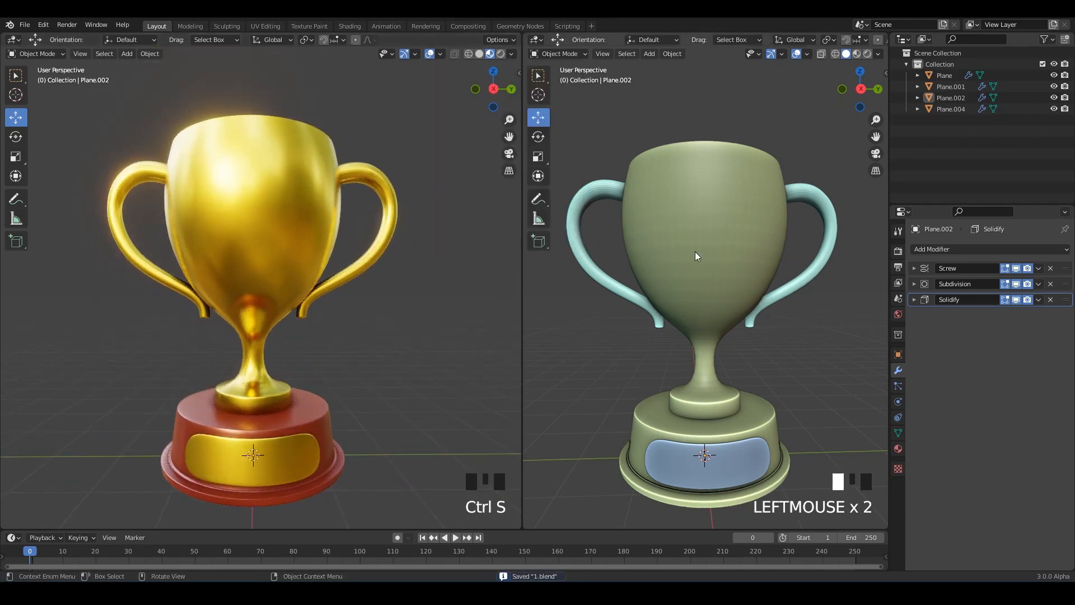